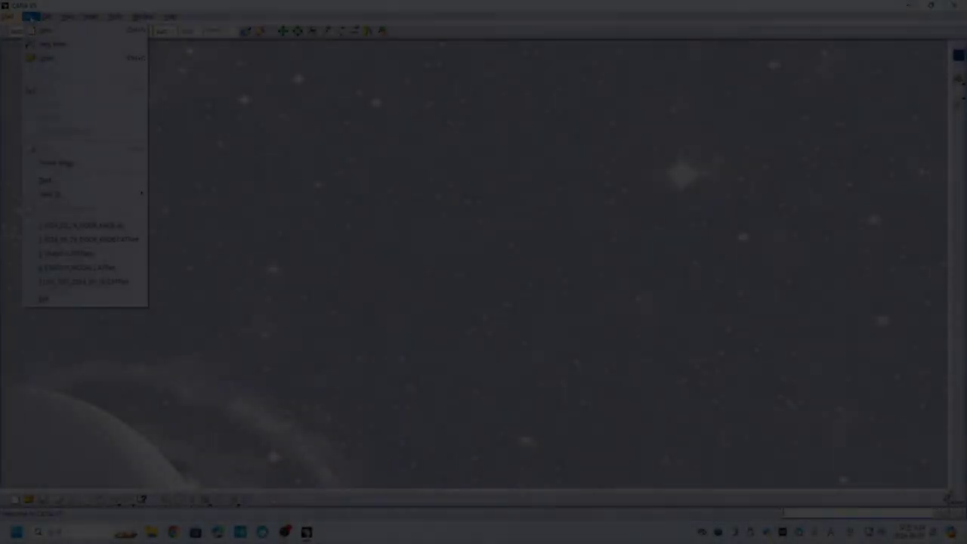
Open the 2024_03_29_DOOR_KNOB part and orbit the model to a new angle
key("ctrl+o")
scroll(453, 143, "down", 3)
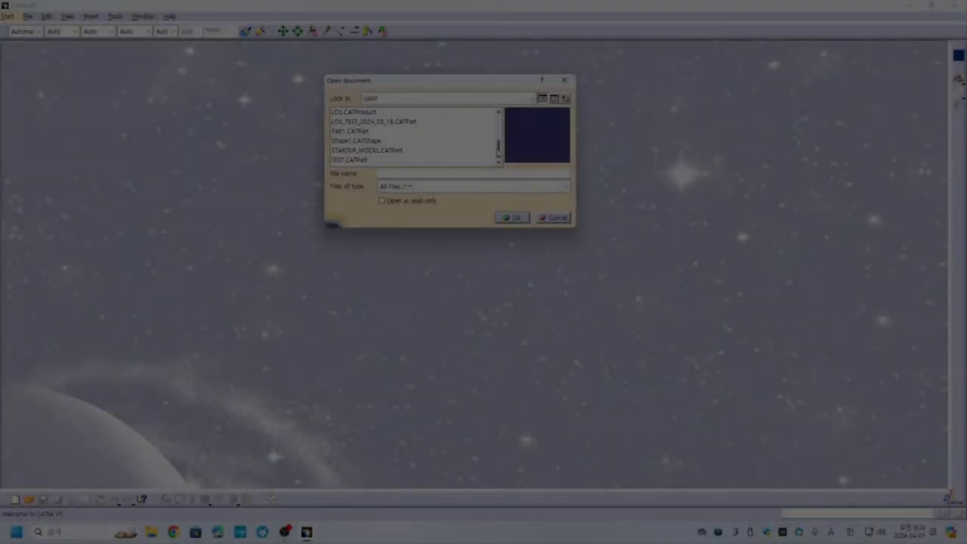
scroll(498, 169, "up", 3)
double_click(378, 141)
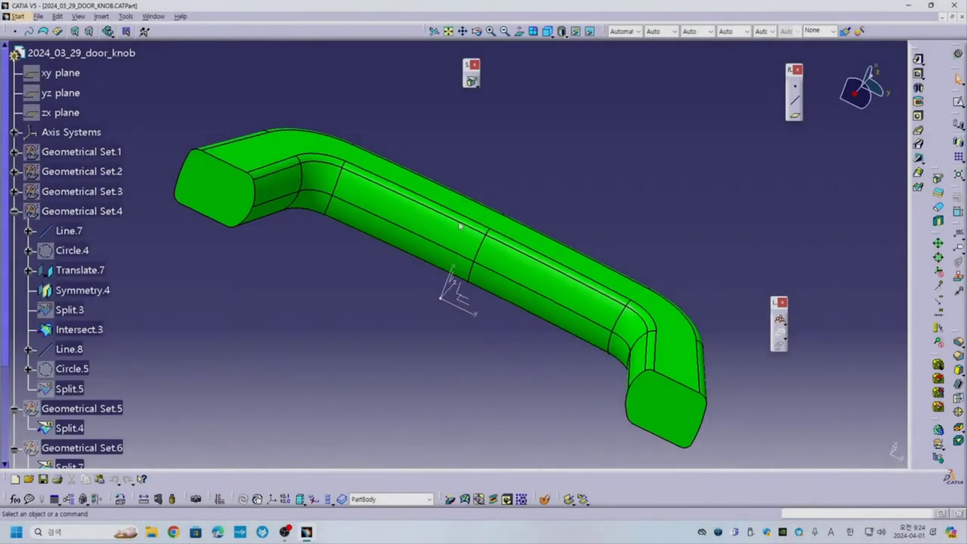
middle_click_drag(459, 225, 458, 225)
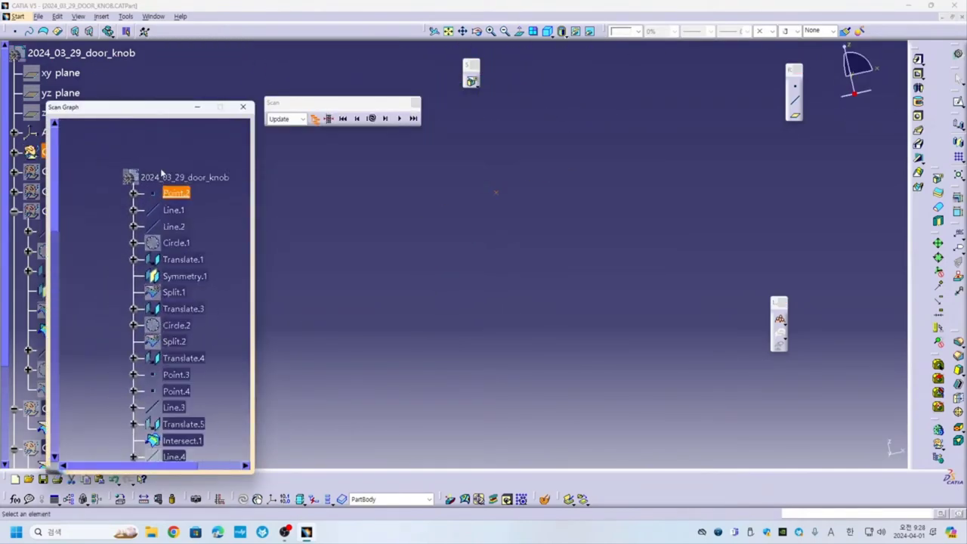
Step the replay through the wireframe construction, from Translate.1 through the profile curves and construction points
left_click(155, 208)
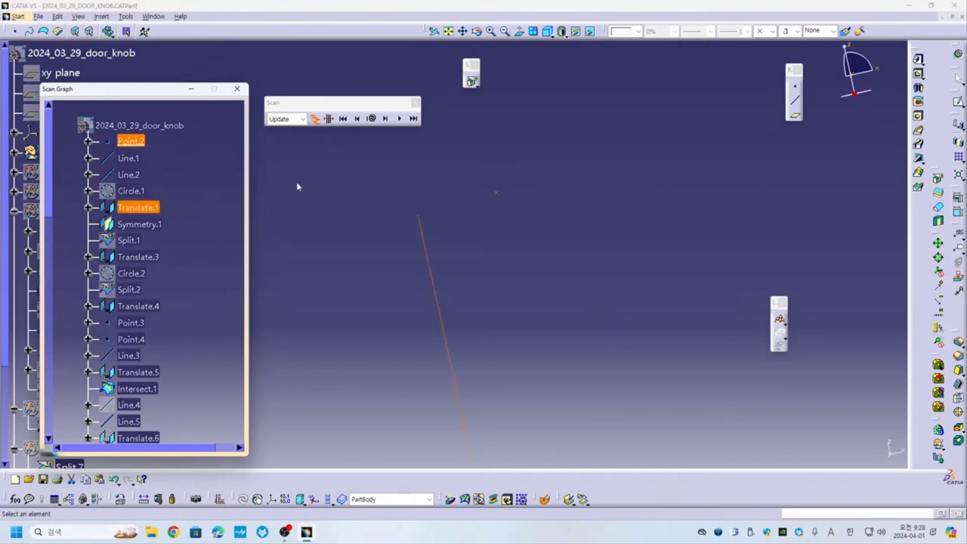
left_click(385, 121)
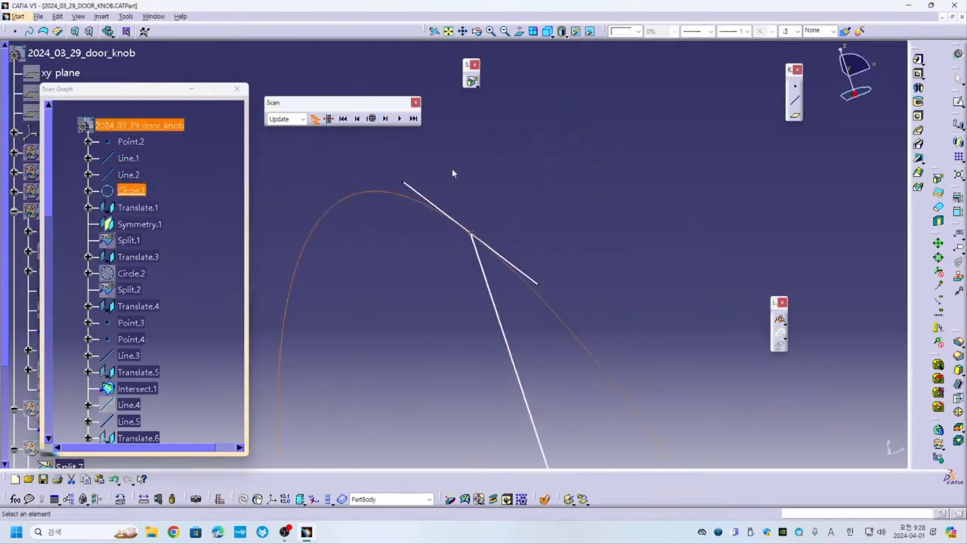
left_click(385, 121)
left_click(385, 121)
left_click(385, 121)
left_click(384, 121)
left_click(384, 121)
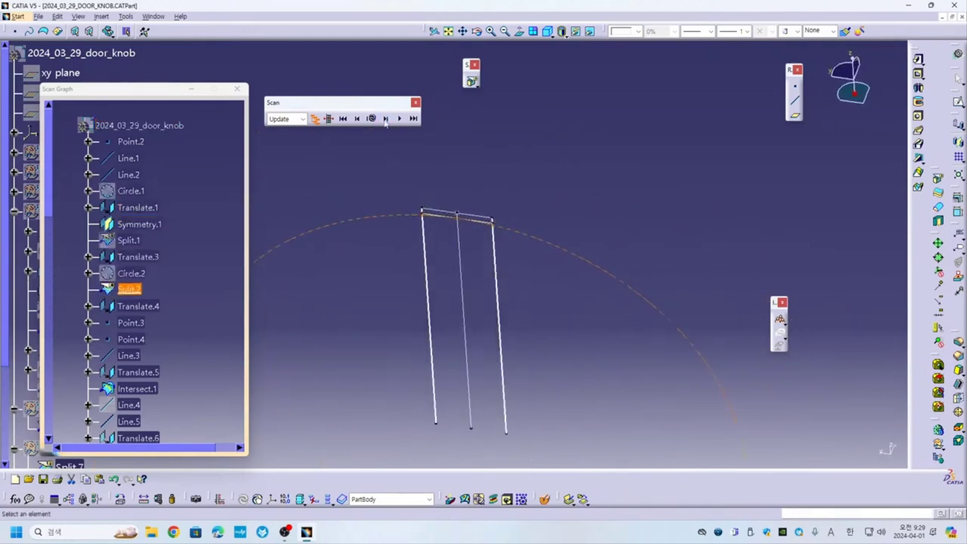
left_click(385, 121)
left_click(384, 120)
left_click(385, 121)
left_click(385, 120)
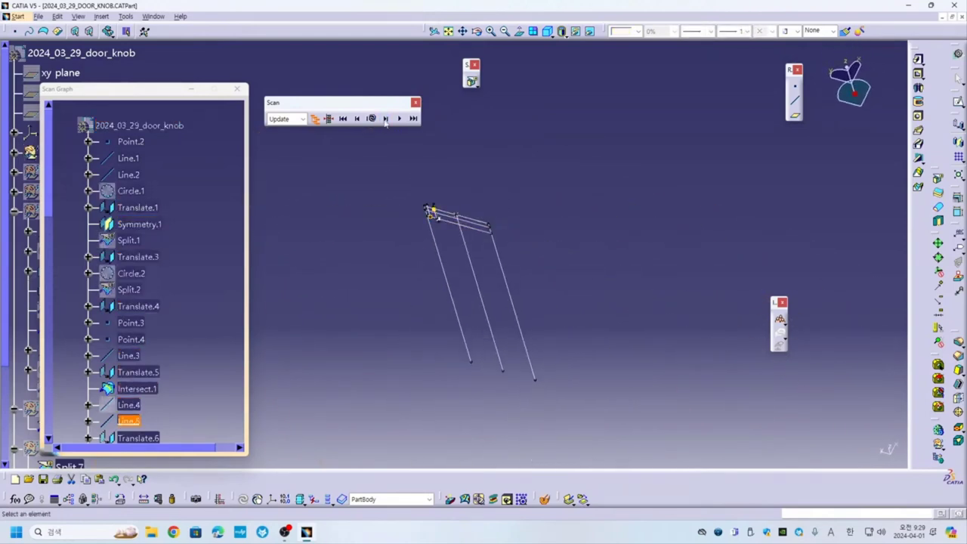
left_click(385, 121)
left_click(384, 120)
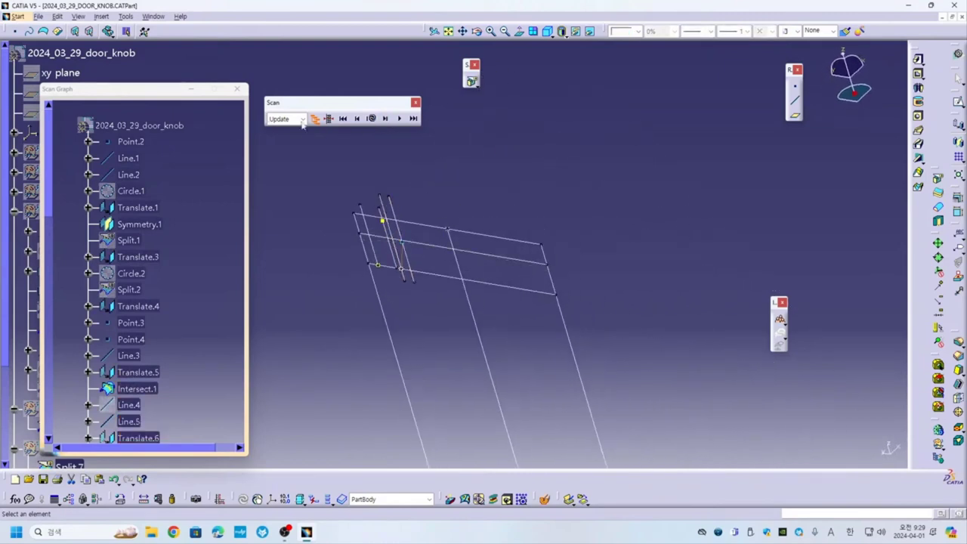
left_click(385, 119)
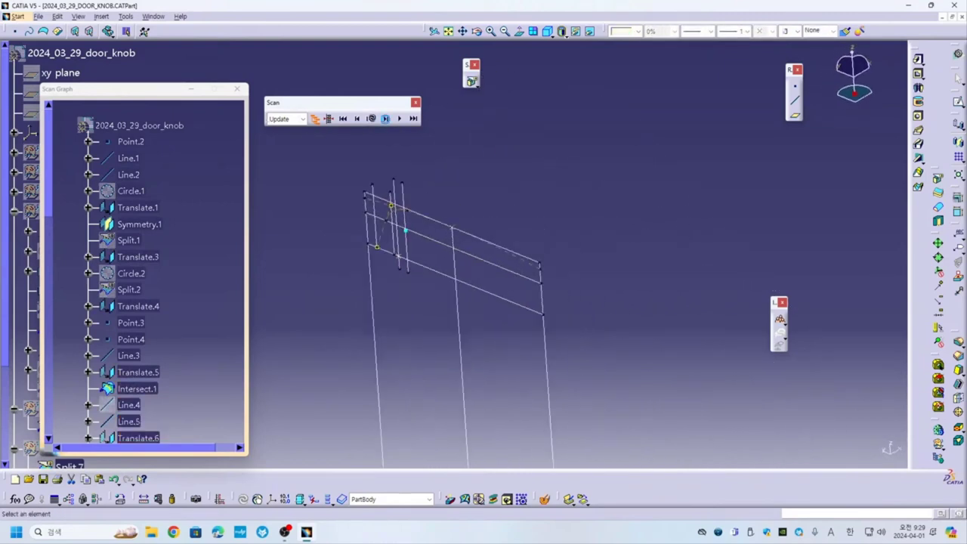
left_click(386, 119)
left_click(385, 119)
left_click(385, 119)
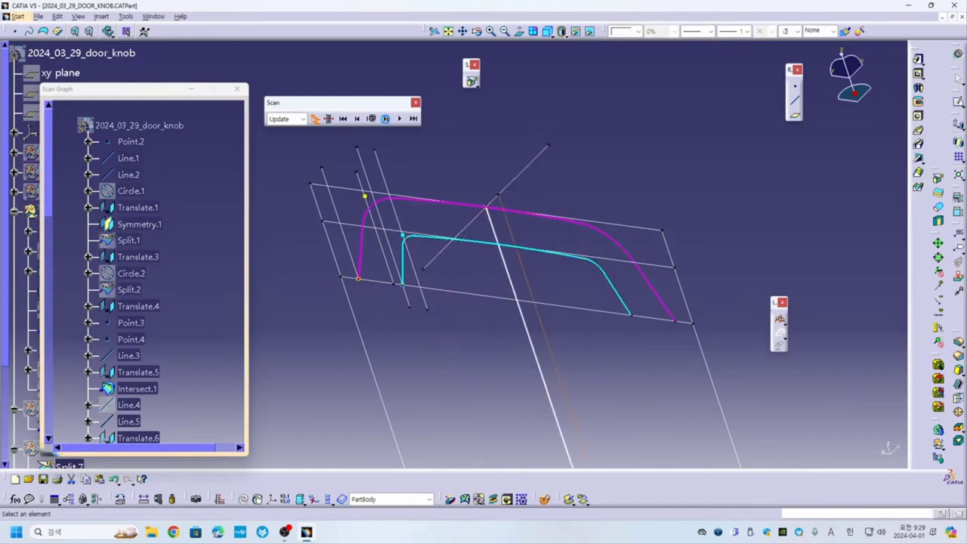
left_click(385, 119)
left_click(386, 119)
left_click(385, 118)
left_click(386, 121)
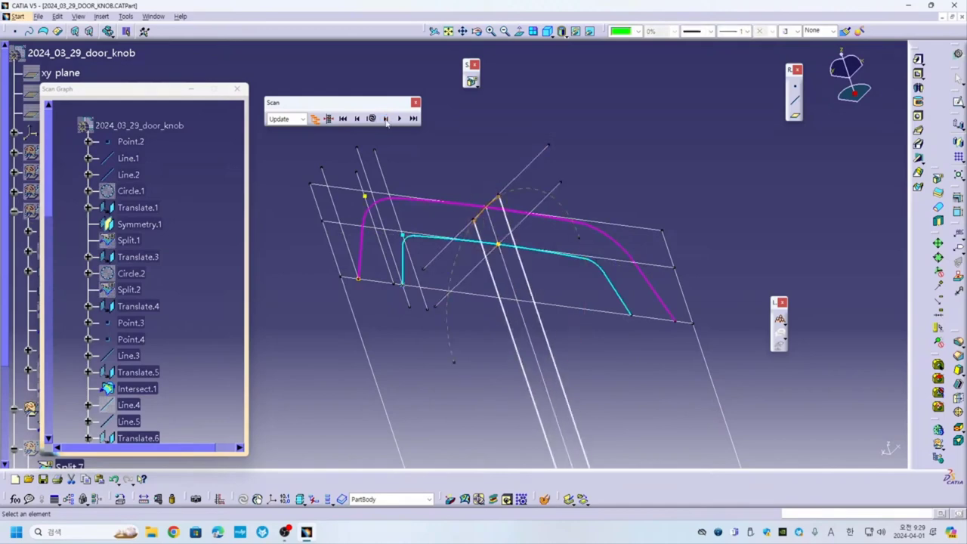
Replay the section arcs, Multi-sections Surfaces, fills and Join.1 that form the solid knob
left_click(386, 119)
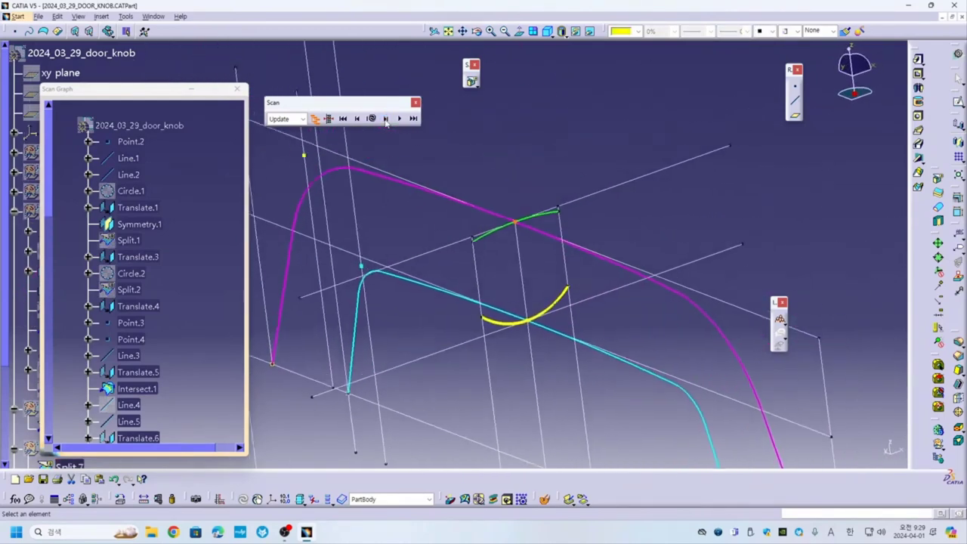
left_click(385, 118)
left_click(384, 119)
left_click(385, 118)
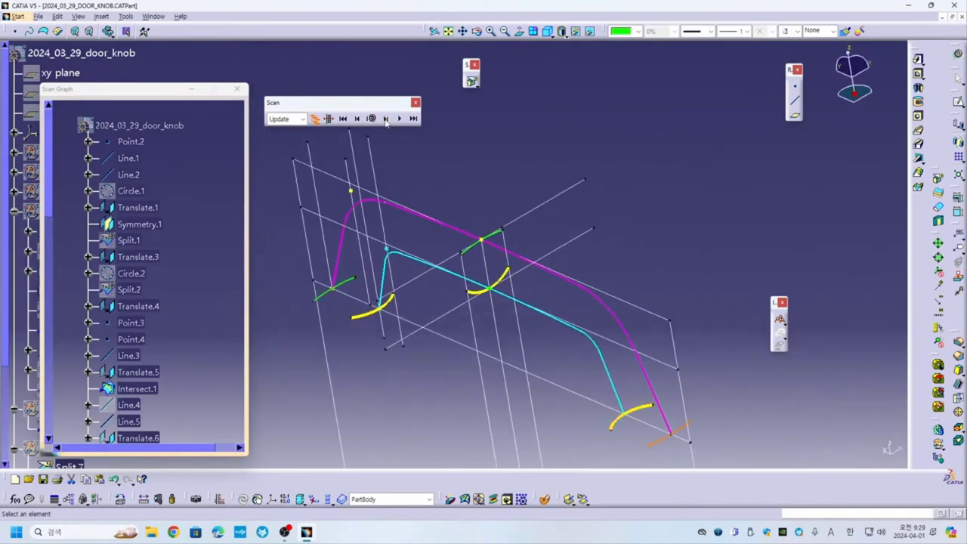
left_click(384, 118)
scroll(209, 225, "down", 10)
left_click(385, 118)
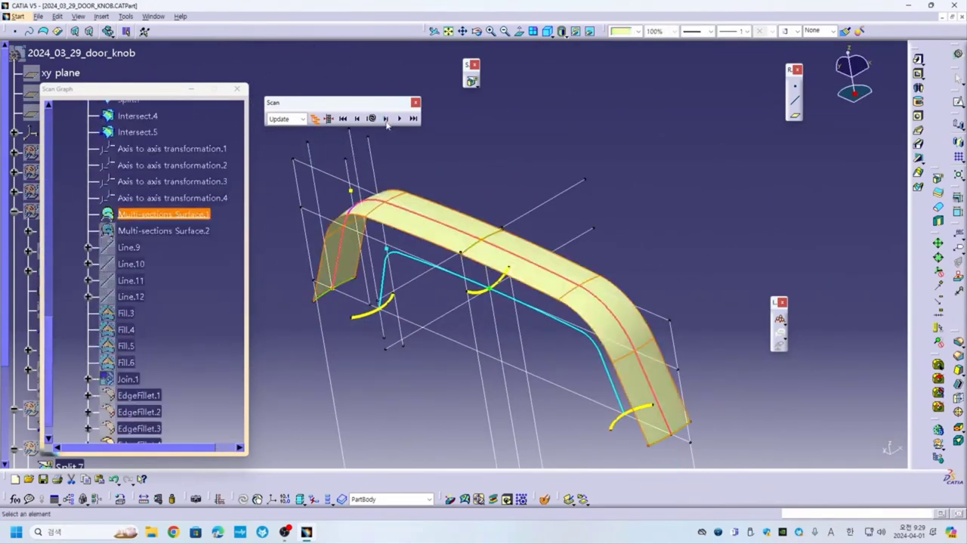
left_click(385, 119)
left_click(385, 119)
left_click(385, 118)
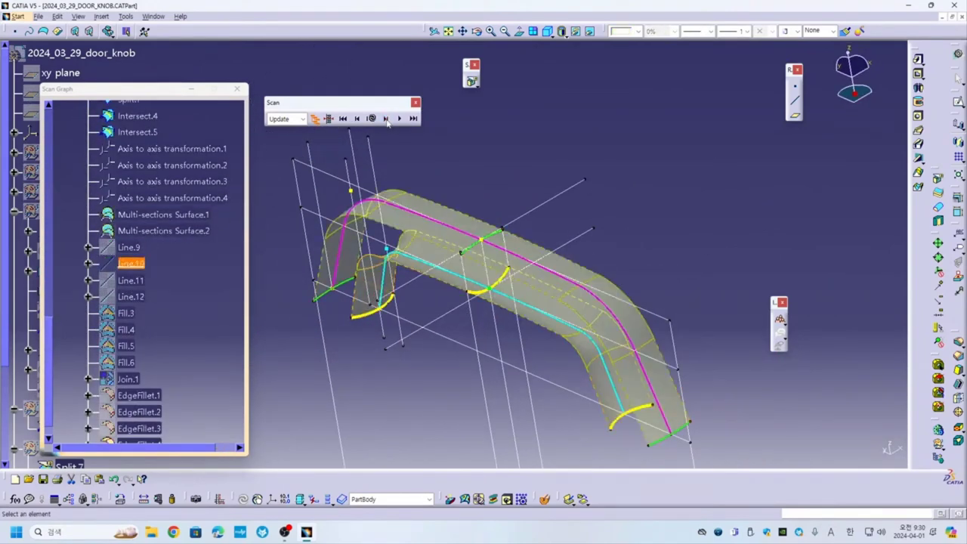
left_click(384, 119)
left_click(384, 119)
left_click(385, 118)
left_click(385, 118)
left_click(385, 118)
left_click(385, 119)
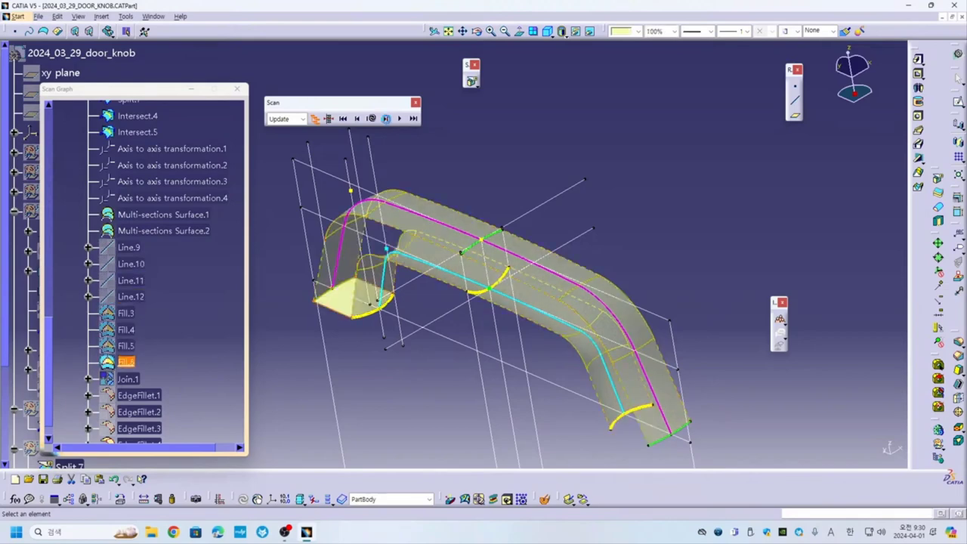
left_click(384, 118)
Replay the remaining edge fillets and bring up the Start workbench list
left_click(386, 118)
left_click(386, 118)
left_click(386, 118)
left_click(386, 119)
left_click(386, 119)
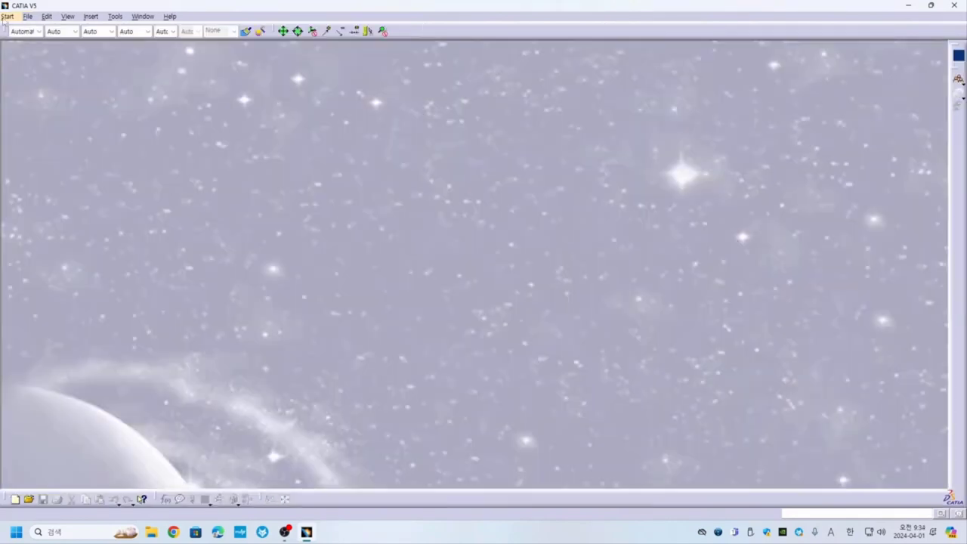
left_click(8, 16)
mouse_move(43, 233)
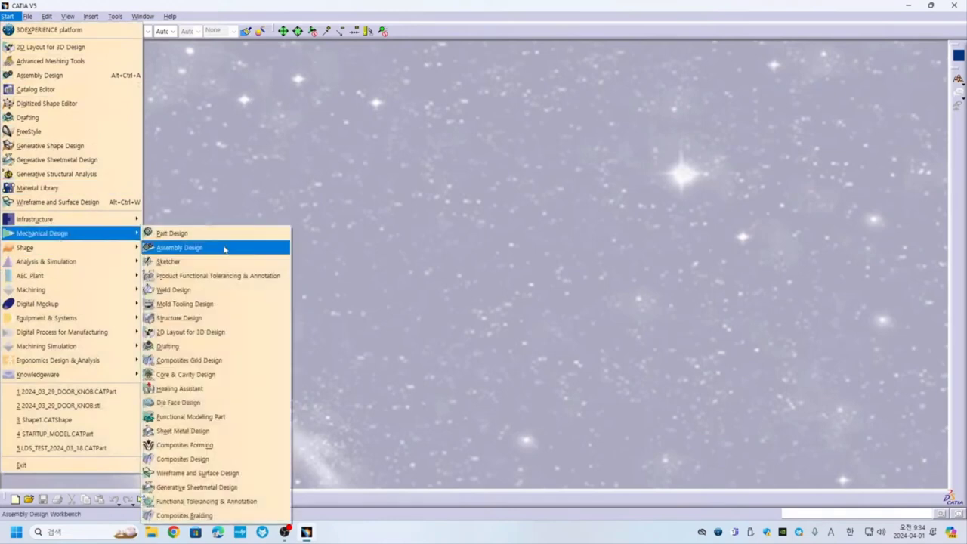
Create a new Wireframe and Surface Design part named 2024_04_01_DOOR_KNOB
left_click(220, 474)
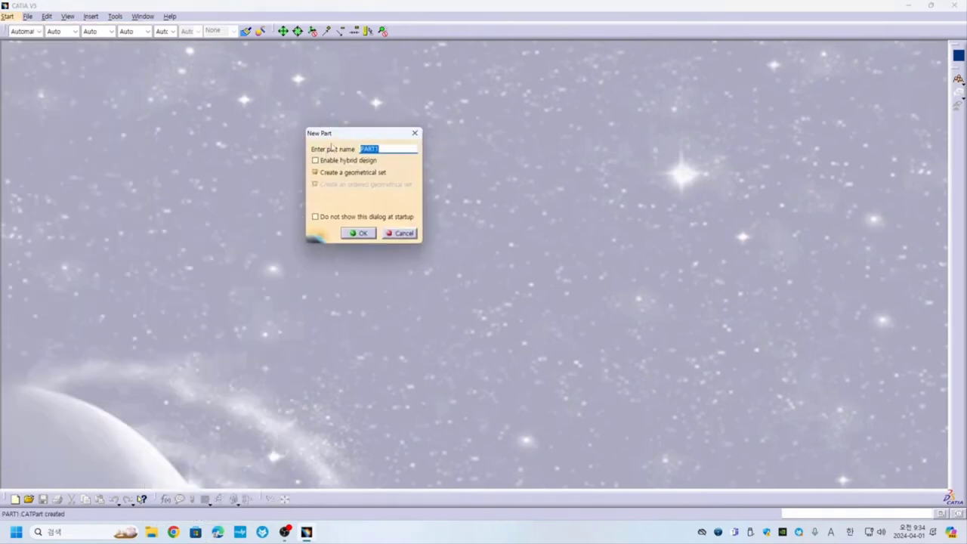
type("2024")
type("KNOB")
left_click_drag(351, 135, 370, 119)
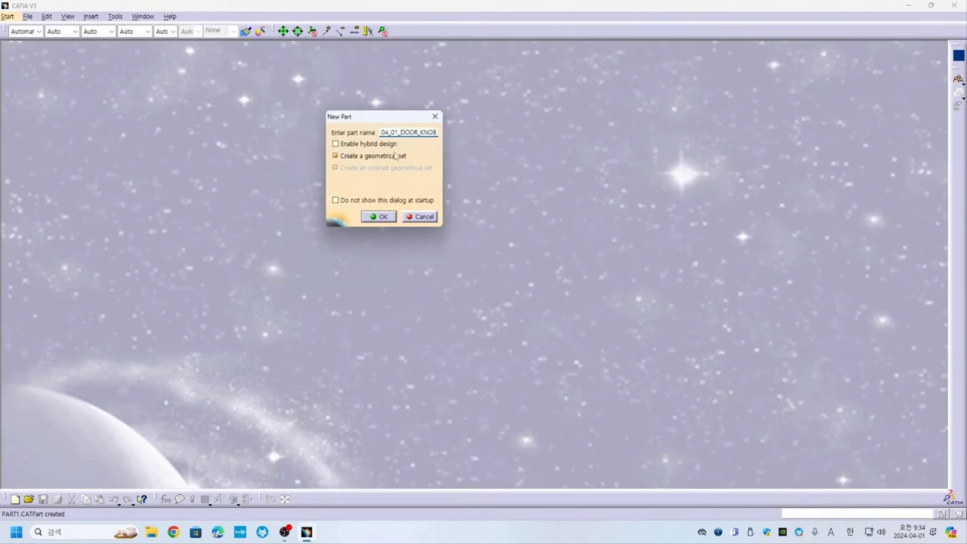
left_click(377, 217)
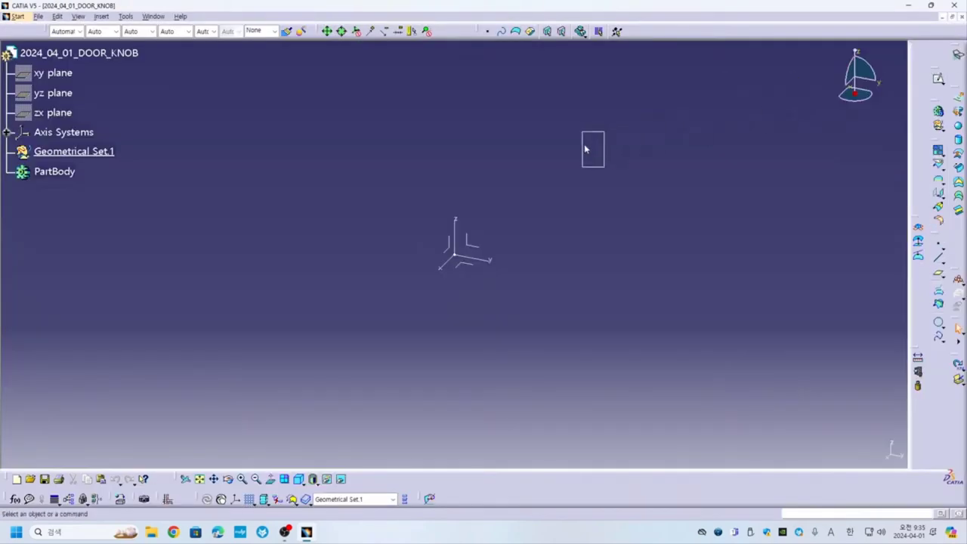
Float the Sketcher toolbar and the torn-off Sketch flyout in the workspace, arranging the panels
left_click_drag(585, 149, 587, 150)
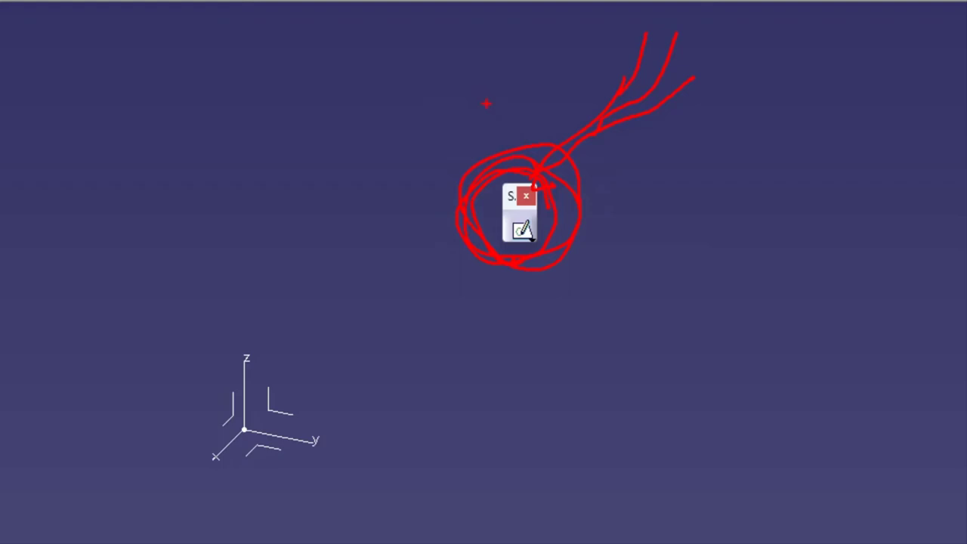
left_click_drag(364, 115, 520, 226)
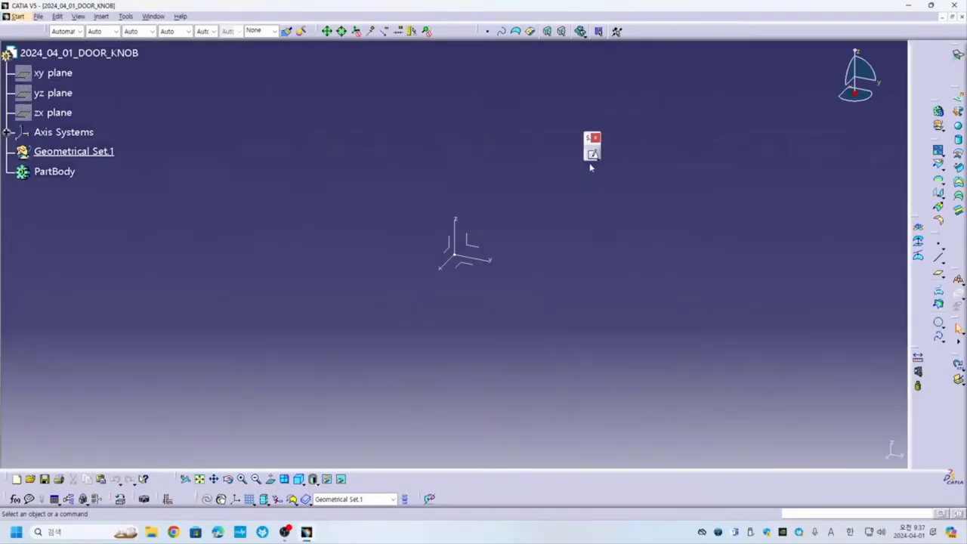
left_click(596, 156)
left_click_drag(609, 166, 600, 184)
left_click_drag(512, 256, 545, 260)
mouse_move(599, 112)
left_mouse_down()
mouse_move(564, 183)
mouse_move(497, 252)
left_mouse_up()
left_click_drag(511, 190, 528, 244)
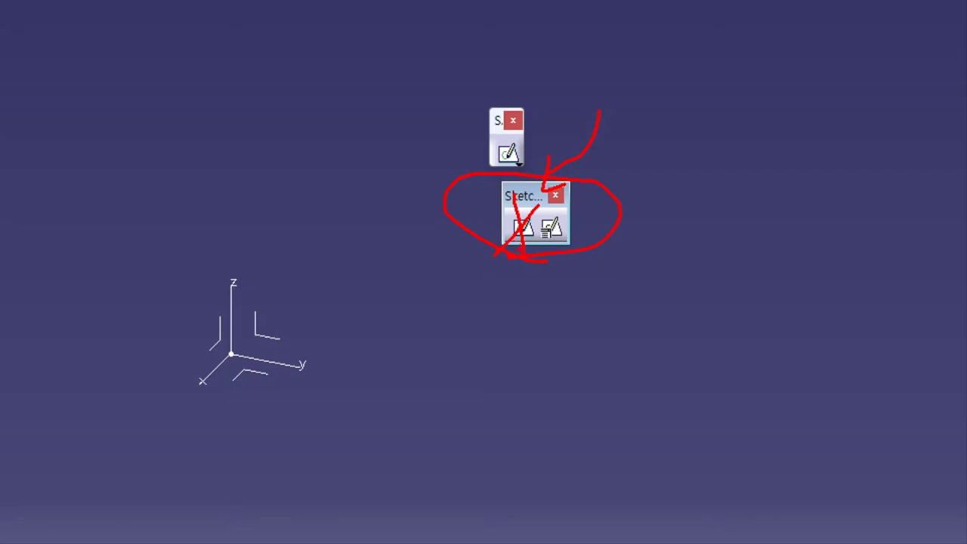
mouse_move(538, 203)
left_mouse_down()
mouse_move(528, 245)
mouse_move(597, 222)
mouse_move(510, 219)
mouse_move(578, 241)
left_mouse_up()
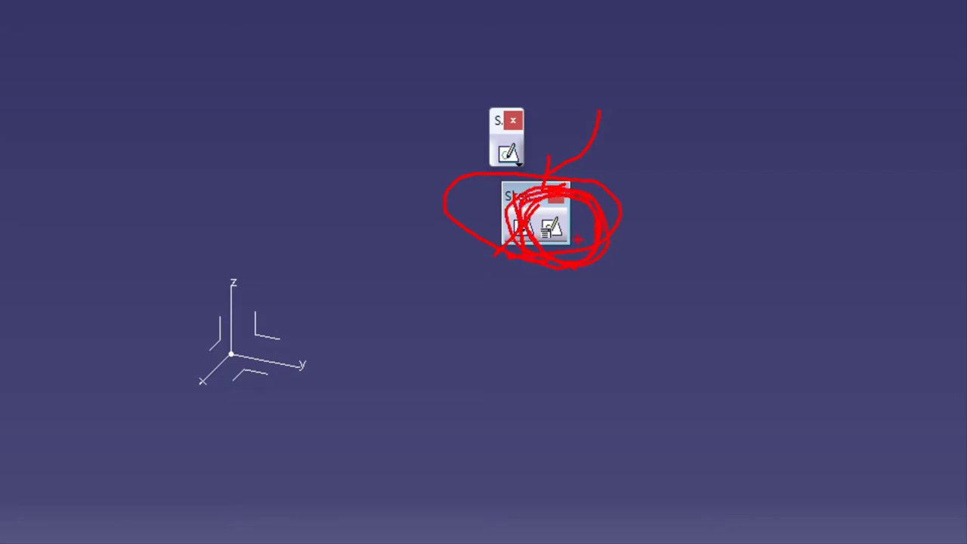
mouse_move(507, 197)
left_mouse_down()
mouse_move(540, 226)
mouse_move(563, 200)
left_mouse_up()
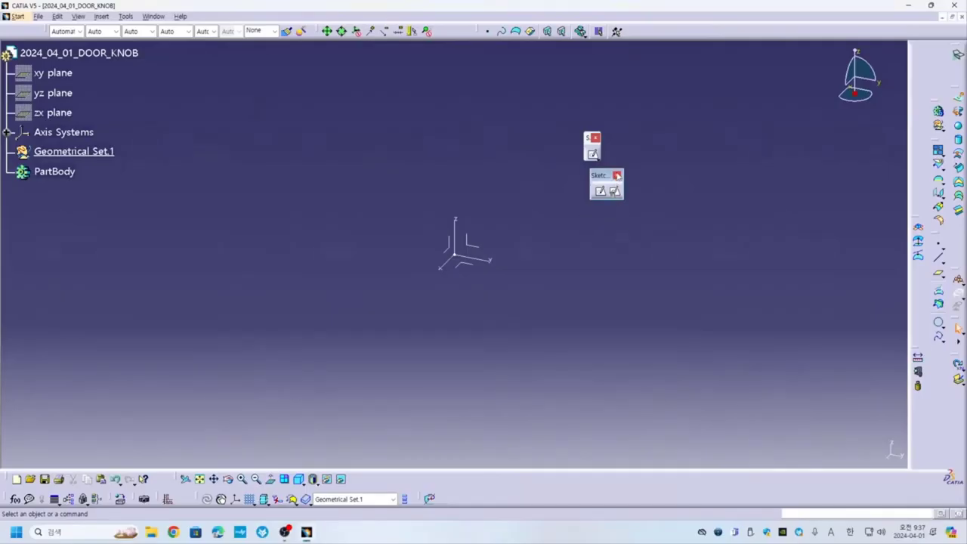
left_click(595, 156)
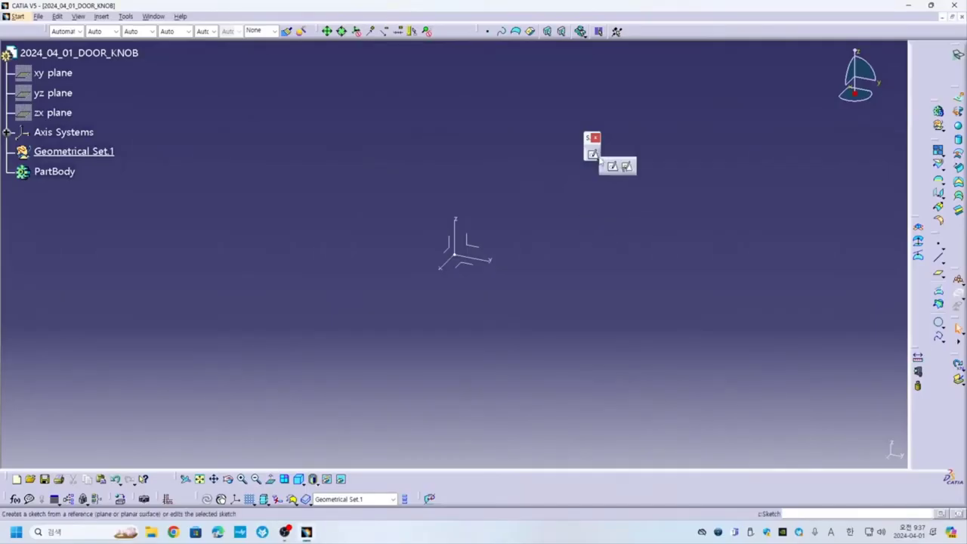
left_click(627, 166)
left_click_drag(814, 286, 488, 148)
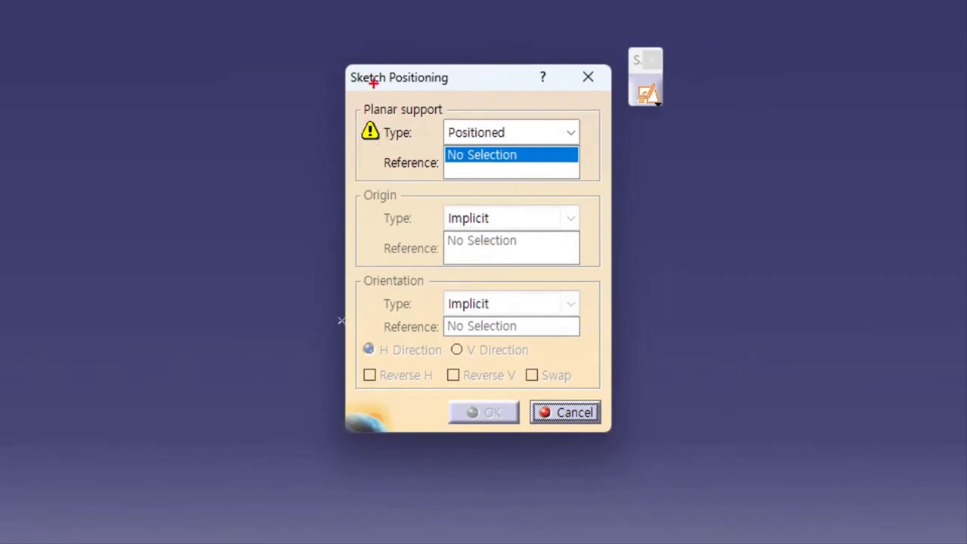
left_click_drag(369, 155, 387, 109)
mouse_move(284, 93)
left_mouse_down()
mouse_move(328, 123)
mouse_move(469, 98)
mouse_move(289, 76)
left_mouse_up()
left_click_drag(394, 73, 299, 83)
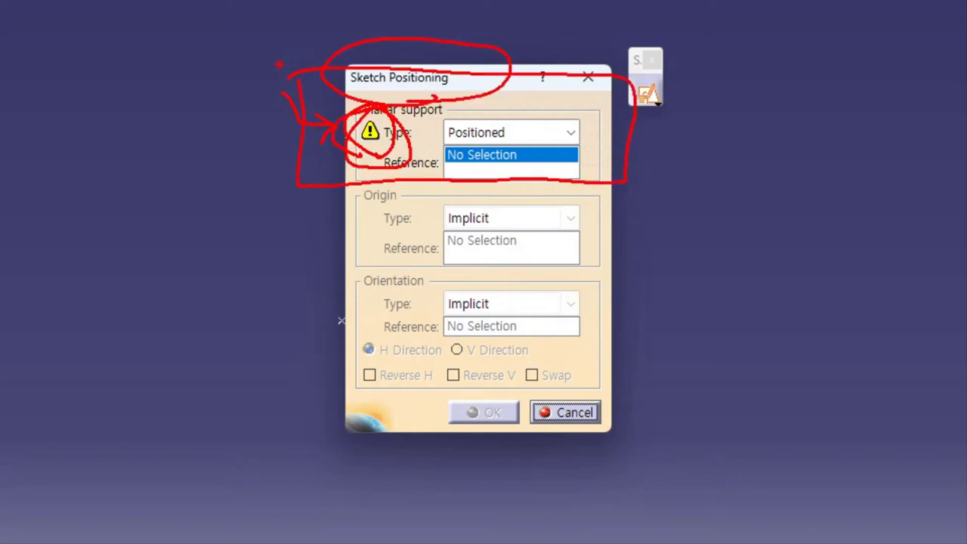
left_click_drag(472, 361, 518, 458)
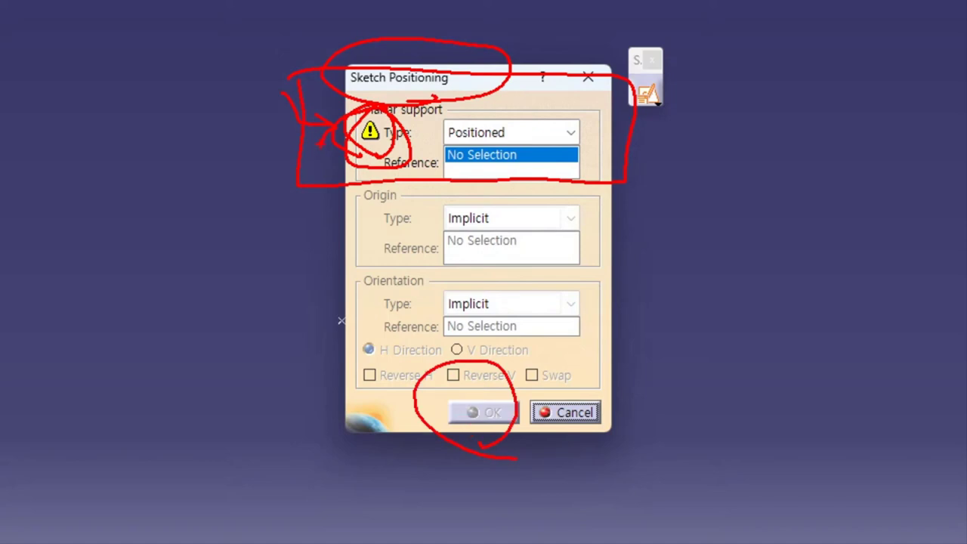
mouse_move(384, 162)
left_mouse_down()
mouse_move(349, 160)
mouse_move(417, 148)
mouse_move(388, 163)
left_mouse_up()
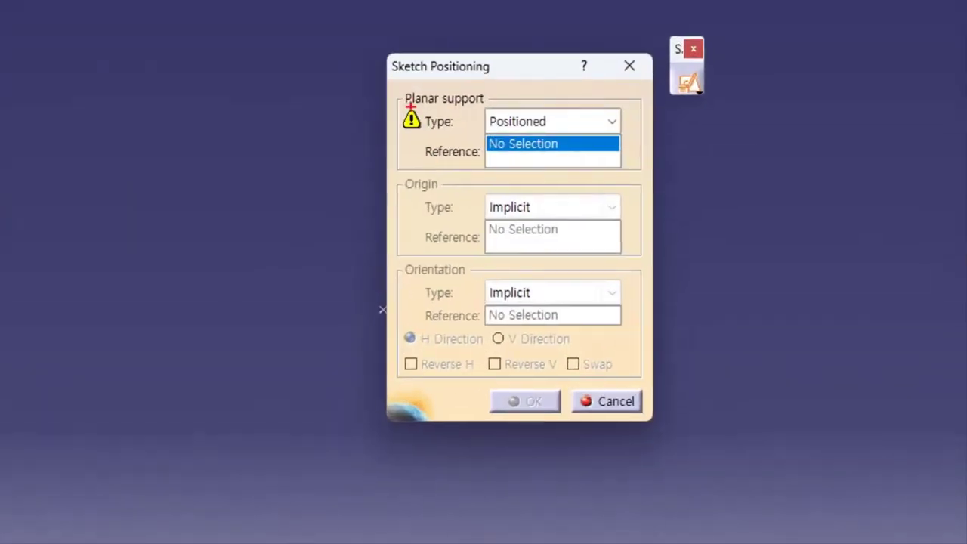
left_click_drag(522, 121, 382, 97)
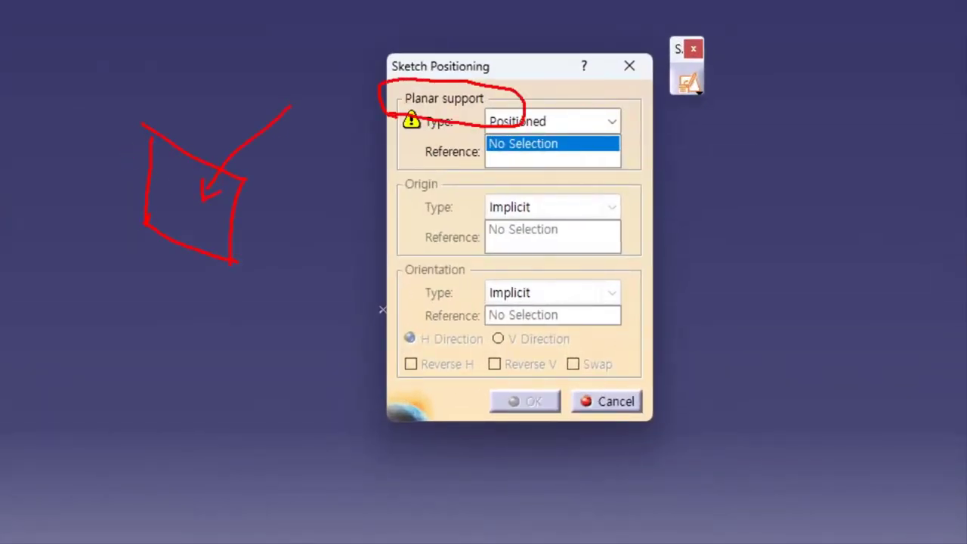
left_click_drag(324, 368, 406, 435)
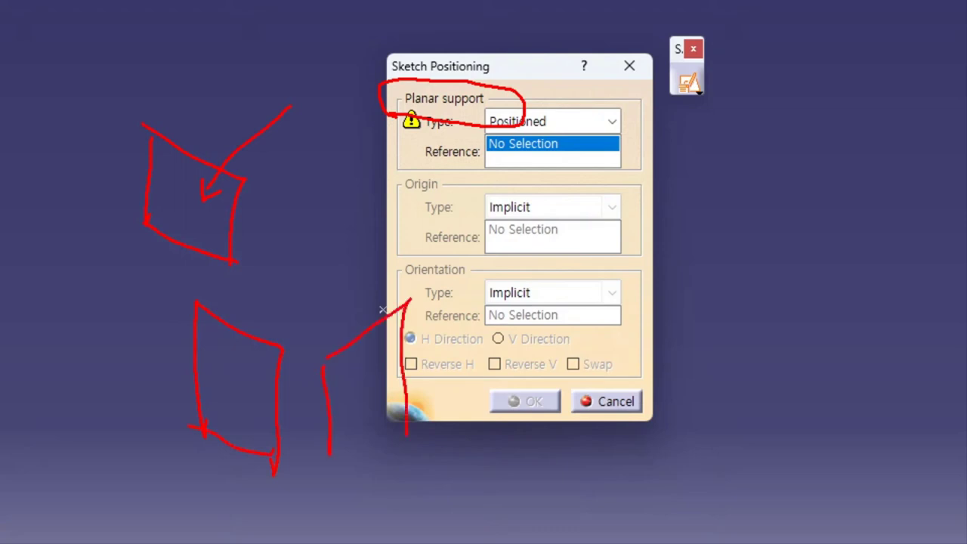
left_click_drag(387, 292, 224, 266)
left_click_drag(213, 368, 223, 349)
left_click_drag(290, 271, 346, 265)
left_click_drag(372, 357, 393, 344)
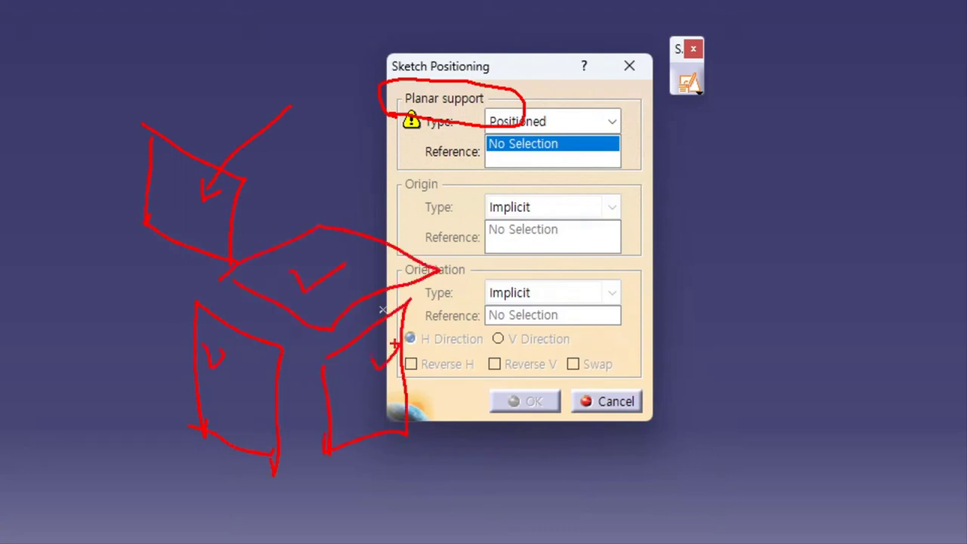
mouse_move(545, 112)
left_mouse_down()
mouse_move(462, 171)
mouse_move(485, 180)
left_mouse_up()
left_click_drag(588, 67, 571, 140)
mouse_move(445, 230)
left_mouse_down()
mouse_move(371, 169)
mouse_move(442, 211)
left_mouse_up()
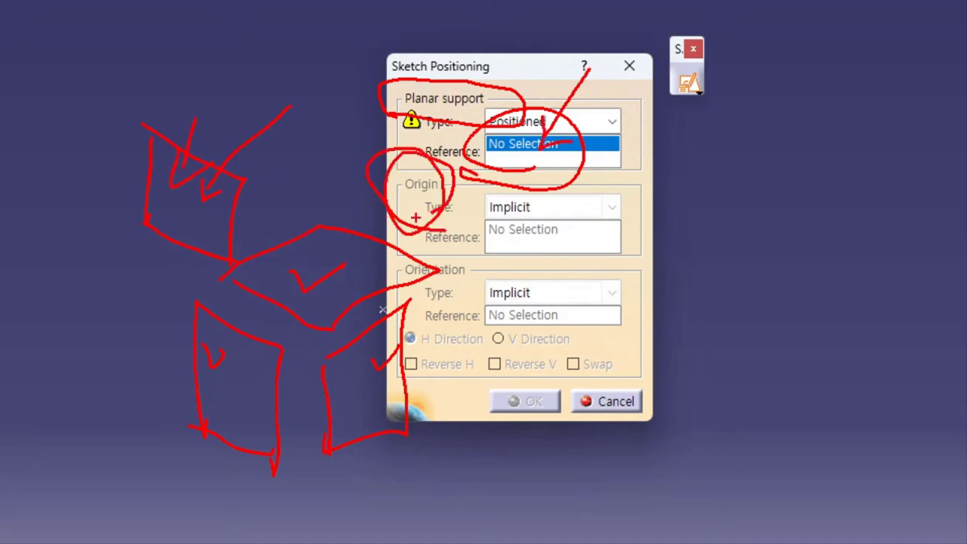
mouse_move(536, 181)
left_mouse_down()
mouse_move(534, 226)
mouse_move(513, 227)
left_mouse_up()
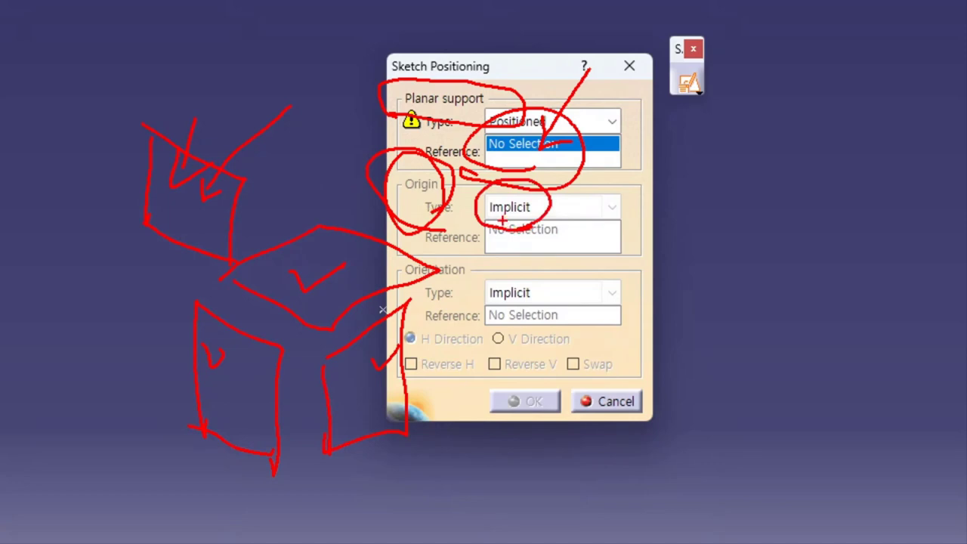
mouse_move(561, 259)
left_mouse_down()
mouse_move(393, 200)
mouse_move(453, 221)
mouse_move(438, 241)
left_mouse_up()
left_click_drag(537, 249, 508, 250)
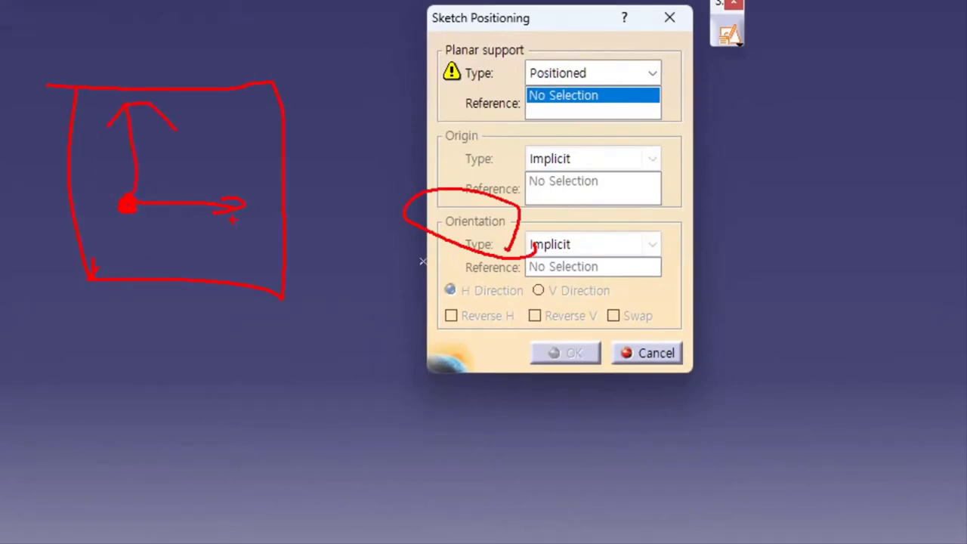
left_click_drag(227, 202, 454, 268)
left_click_drag(399, 258, 396, 311)
mouse_move(651, 142)
left_mouse_down()
mouse_move(357, 88)
mouse_move(386, 107)
left_mouse_up()
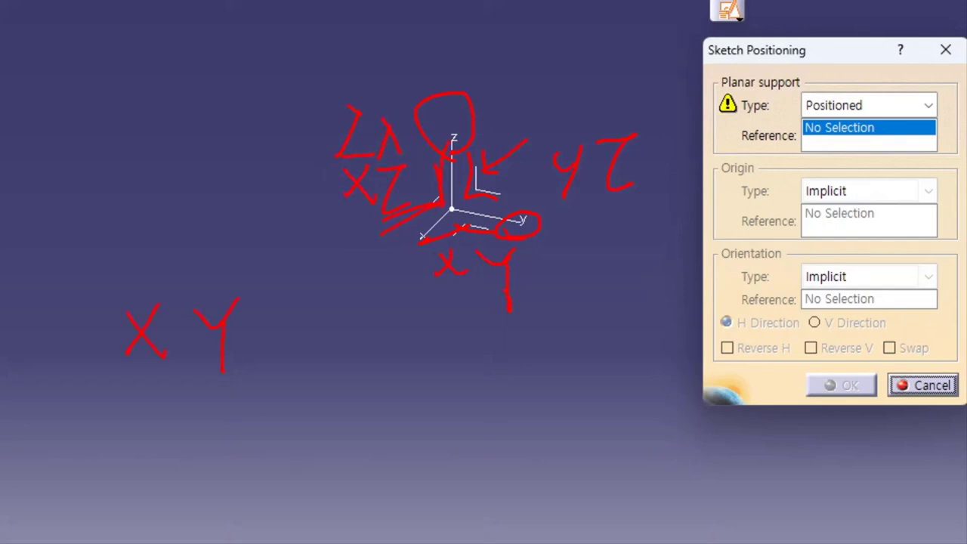
mouse_move(240, 255)
left_mouse_down()
mouse_move(110, 393)
mouse_move(253, 393)
left_mouse_up()
left_click_drag(397, 257, 374, 414)
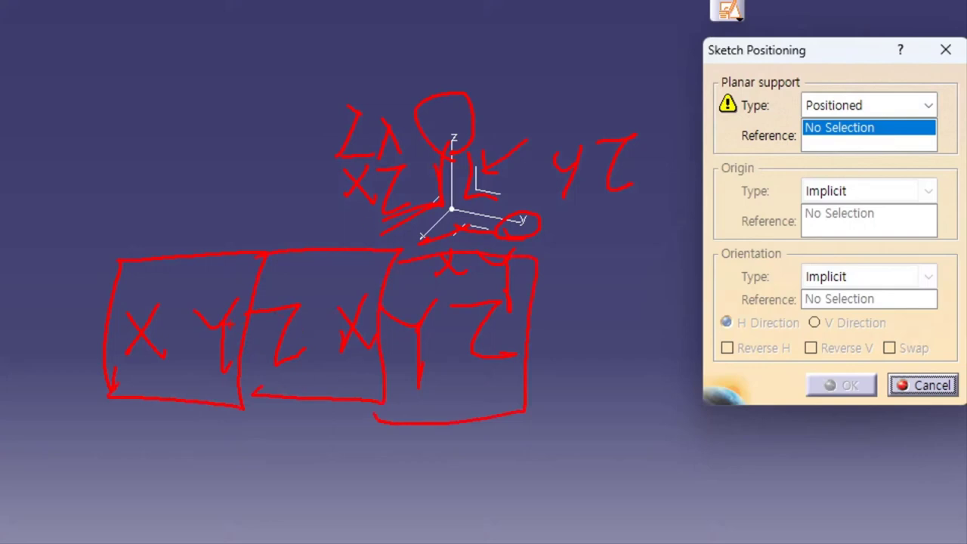
left_click_drag(161, 438, 194, 398)
mouse_move(152, 496)
left_mouse_down()
mouse_move(182, 453)
mouse_move(180, 503)
left_mouse_up()
mouse_move(298, 495)
left_mouse_down()
mouse_move(309, 437)
mouse_move(298, 491)
left_mouse_up()
left_click_drag(311, 374, 300, 412)
left_click_drag(458, 381, 446, 440)
left_click_drag(447, 457, 444, 502)
key("w")
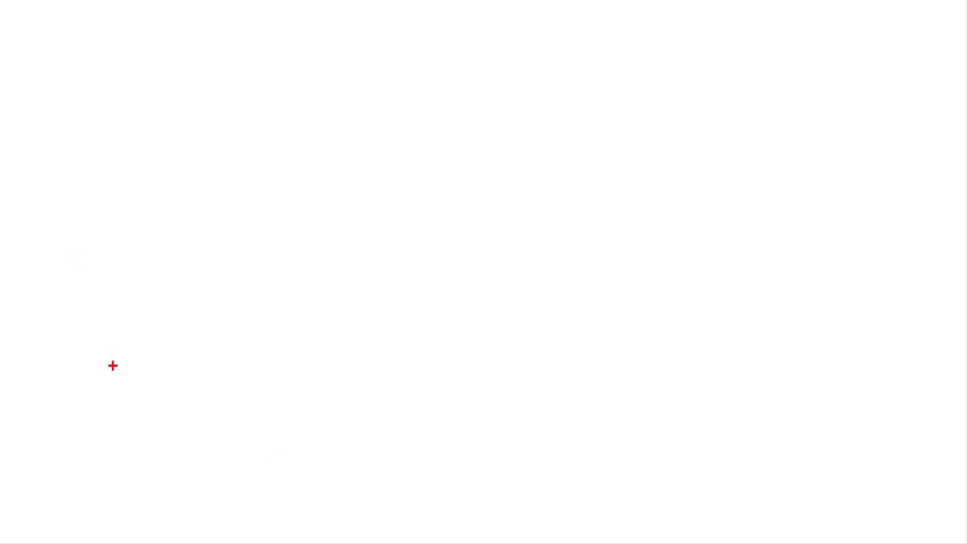
mouse_move(228, 93)
left_mouse_down()
mouse_move(214, 252)
mouse_move(445, 266)
left_mouse_up()
left_click_drag(210, 257, 458, 255)
left_click_drag(446, 261, 441, 370)
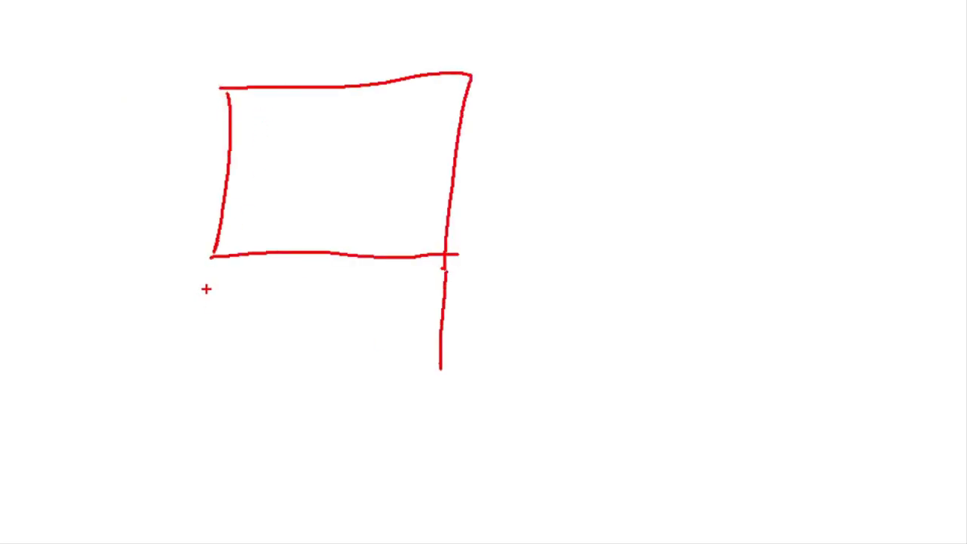
left_click_drag(203, 260, 201, 364)
mouse_move(225, 312)
left_mouse_down()
mouse_move(223, 348)
mouse_move(442, 342)
left_mouse_up()
left_click_drag(475, 77, 614, 76)
left_click_drag(566, 91, 565, 249)
left_click_drag(419, 245, 620, 238)
left_click_drag(539, 225, 578, 208)
left_click_drag(538, 129, 596, 121)
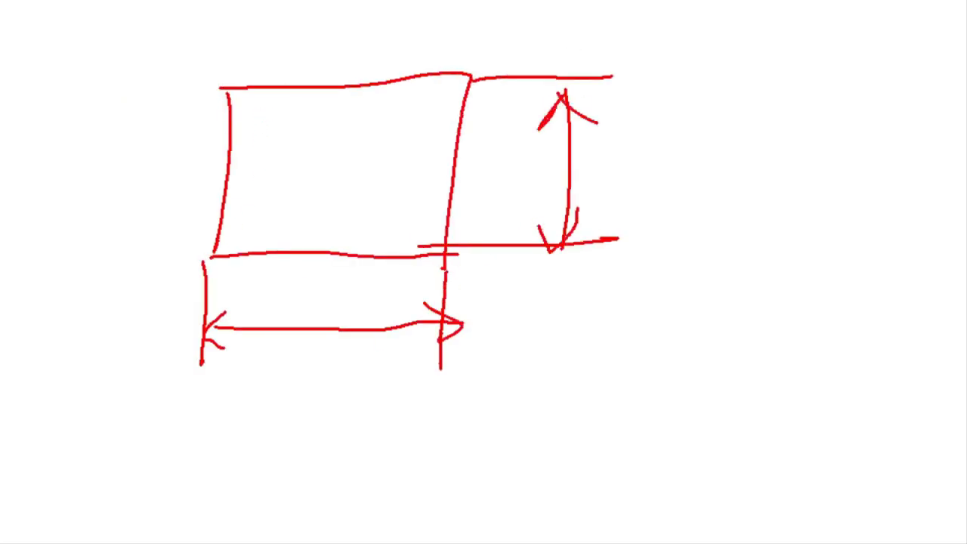
left_click_drag(147, 247, 745, 255)
left_click_drag(602, 261, 605, 288)
mouse_move(597, 257)
left_mouse_down()
mouse_move(616, 258)
mouse_move(610, 337)
left_mouse_up()
mouse_move(582, 336)
left_mouse_down()
mouse_move(577, 398)
mouse_move(619, 371)
mouse_move(625, 397)
left_mouse_up()
mouse_move(635, 354)
left_mouse_down()
mouse_move(648, 402)
mouse_move(668, 373)
left_mouse_up()
mouse_move(213, 289)
left_mouse_down()
mouse_move(198, 332)
mouse_move(184, 331)
mouse_move(208, 347)
left_mouse_up()
left_click_drag(75, 328, 188, 326)
mouse_move(11, 300)
left_mouse_down()
mouse_move(6, 381)
mouse_move(130, 387)
left_mouse_up()
left_click_drag(3, 370, 130, 389)
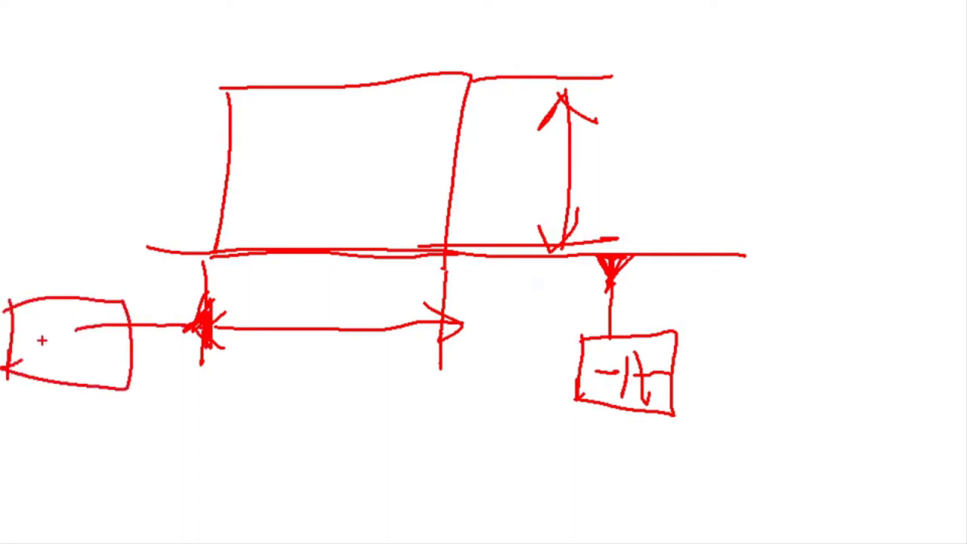
mouse_move(22, 338)
left_mouse_down()
mouse_move(56, 337)
mouse_move(54, 373)
left_mouse_up()
key("e")
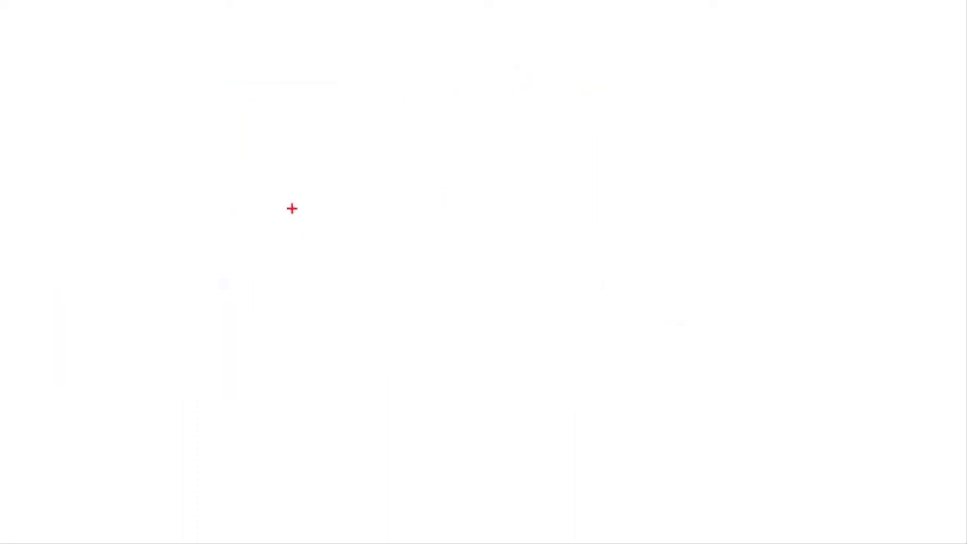
mouse_move(298, 154)
left_mouse_down()
mouse_move(453, 223)
mouse_move(456, 359)
left_mouse_up()
left_click_drag(283, 151, 456, 359)
mouse_move(453, 224)
left_mouse_down()
mouse_move(659, 281)
mouse_move(470, 352)
left_mouse_up()
mouse_move(280, 155)
left_mouse_down()
mouse_move(560, 35)
mouse_move(723, 92)
left_mouse_up()
mouse_move(556, 41)
left_mouse_down()
mouse_move(559, 133)
mouse_move(546, 204)
left_mouse_up()
mouse_move(283, 290)
left_mouse_down()
mouse_move(507, 211)
mouse_move(724, 235)
left_mouse_up()
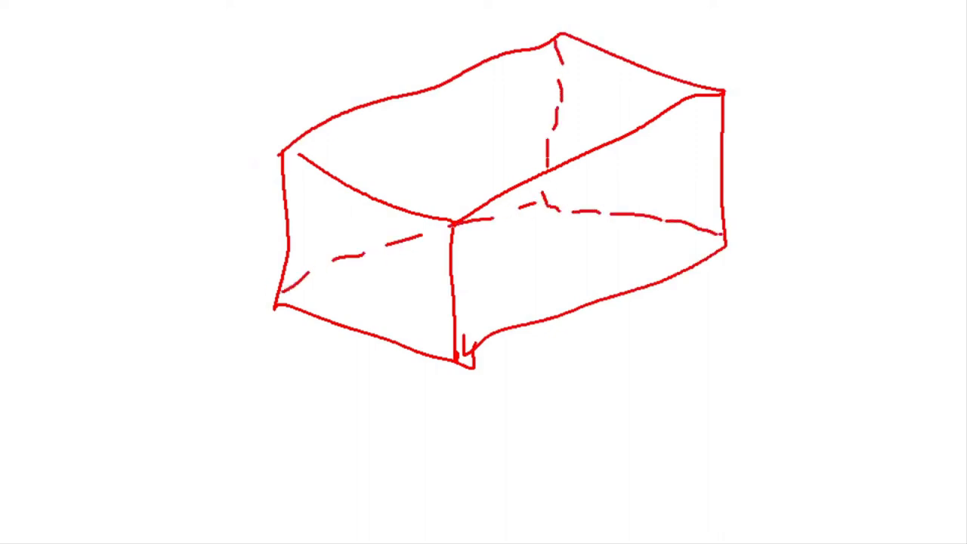
left_click_drag(310, 313, 363, 257)
left_click_drag(336, 336, 416, 240)
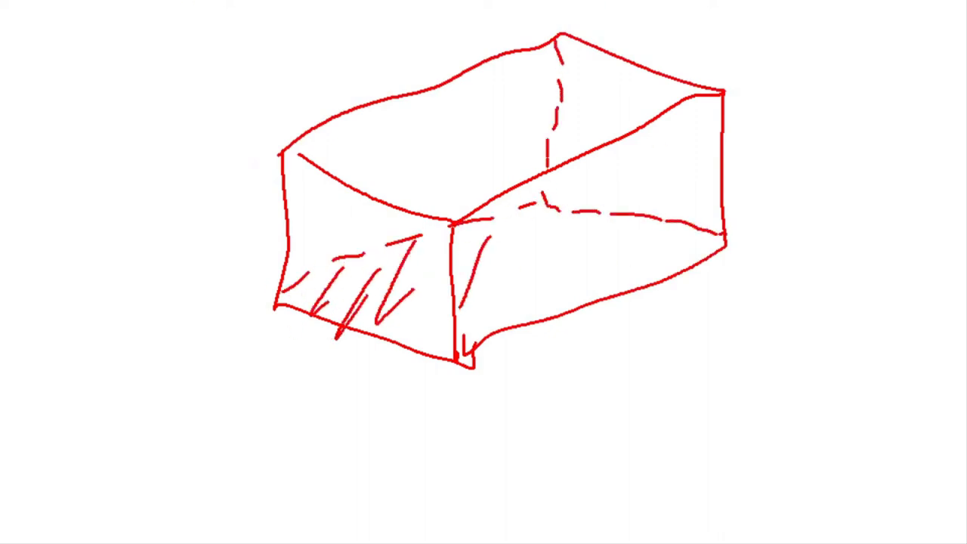
left_click_drag(446, 340, 491, 234)
mouse_move(529, 310)
left_mouse_down()
mouse_move(581, 226)
mouse_move(539, 404)
left_mouse_up()
left_click_drag(542, 472, 574, 445)
left_click_drag(613, 434, 625, 432)
left_click_drag(493, 440, 525, 440)
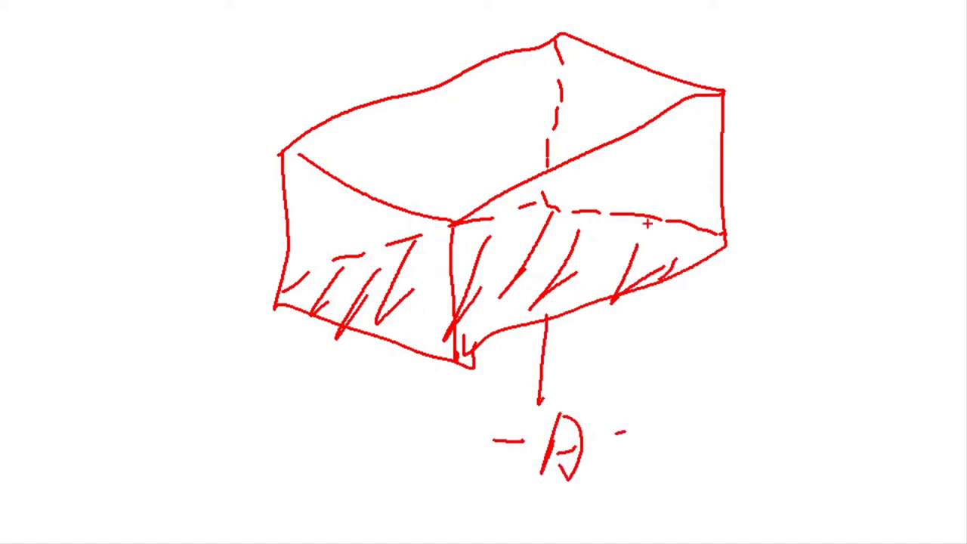
left_click_drag(616, 255, 748, 312)
left_click_drag(775, 298, 775, 367)
left_click_drag(778, 297, 767, 369)
left_click_drag(846, 327, 882, 323)
left_click_drag(720, 349, 767, 346)
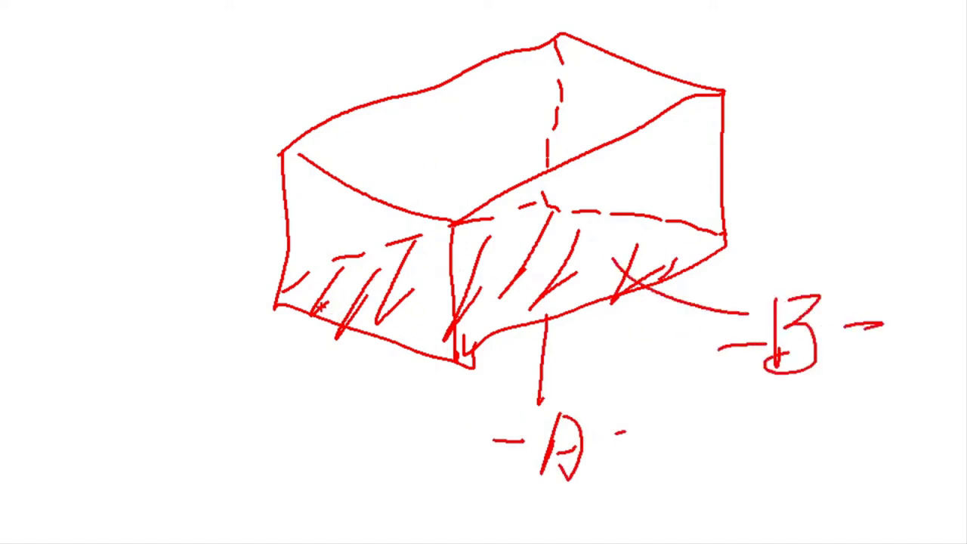
mouse_move(263, 268)
left_mouse_down()
mouse_move(269, 145)
mouse_move(426, 353)
left_mouse_up()
left_click_drag(423, 352, 226, 295)
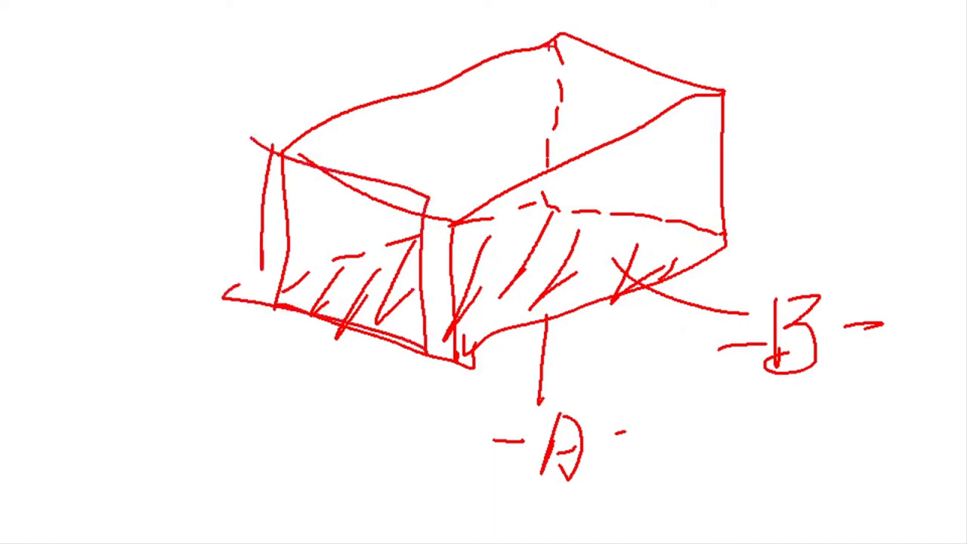
left_click_drag(555, 41, 544, 179)
left_click_drag(338, 255, 210, 342)
left_click_drag(126, 364, 162, 367)
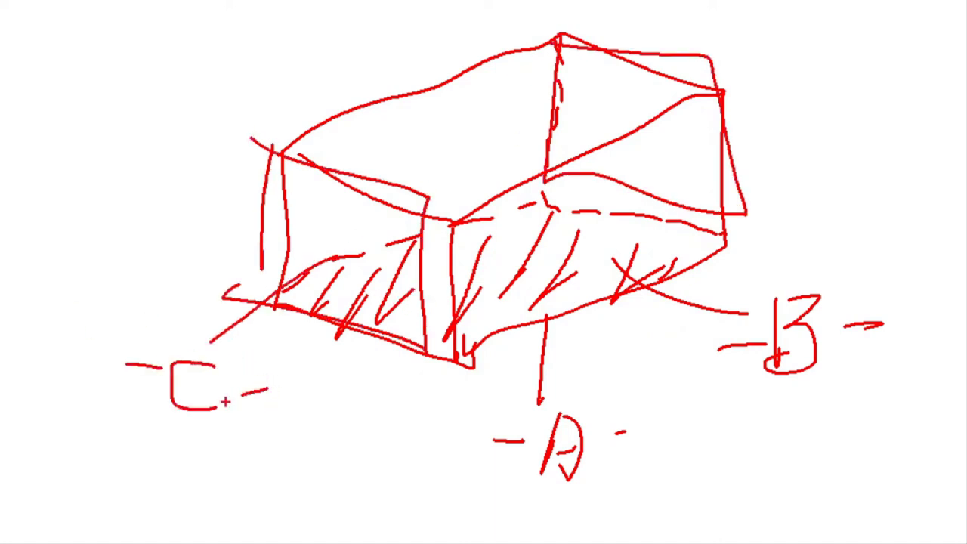
left_click_drag(264, 340, 257, 333)
left_click_drag(604, 397, 620, 401)
left_click_drag(559, 453, 604, 507)
left_click_drag(756, 309, 837, 417)
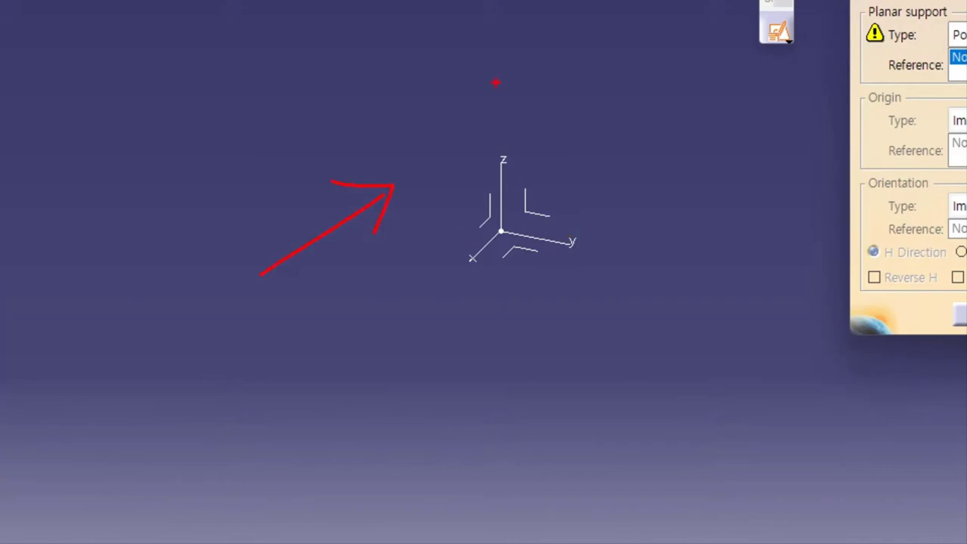
left_click_drag(608, 89, 480, 88)
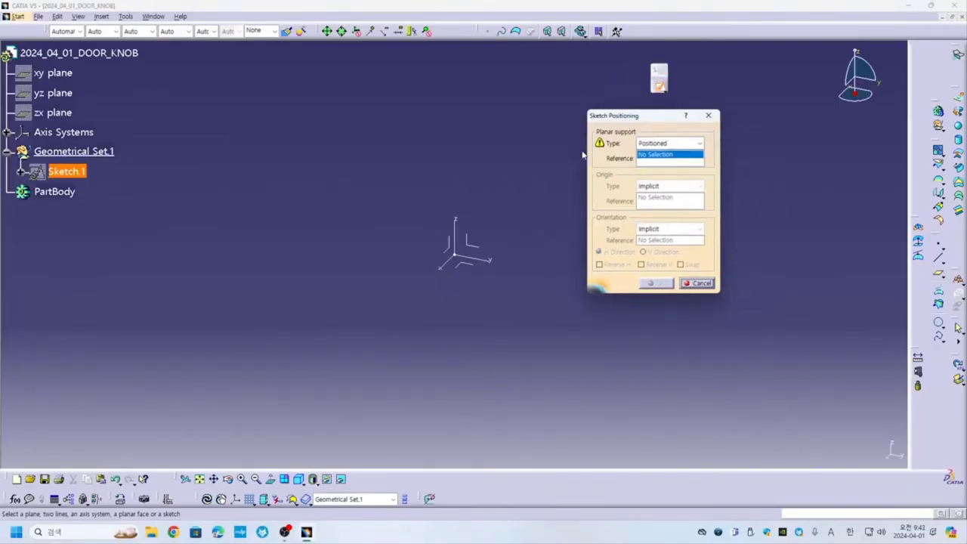
left_click_drag(602, 120, 657, 113)
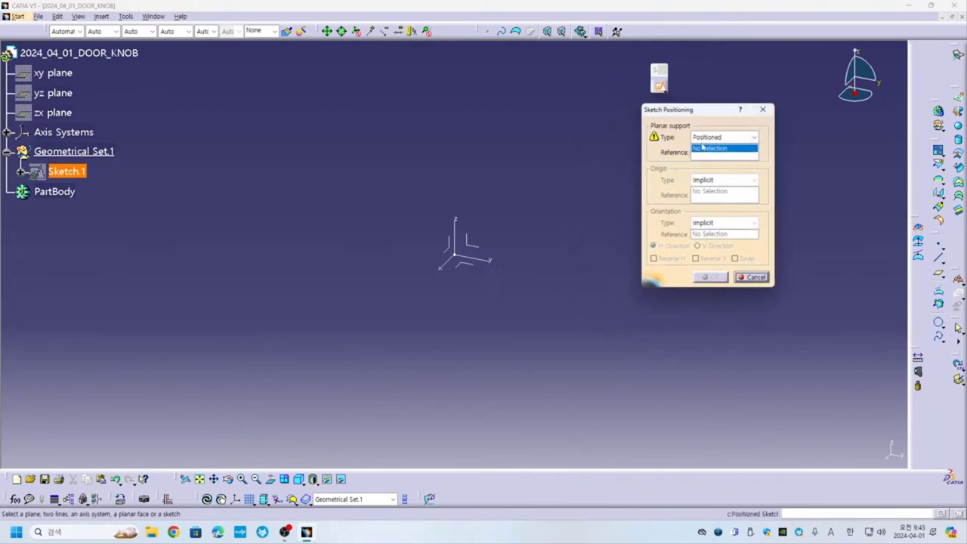
left_click(750, 138)
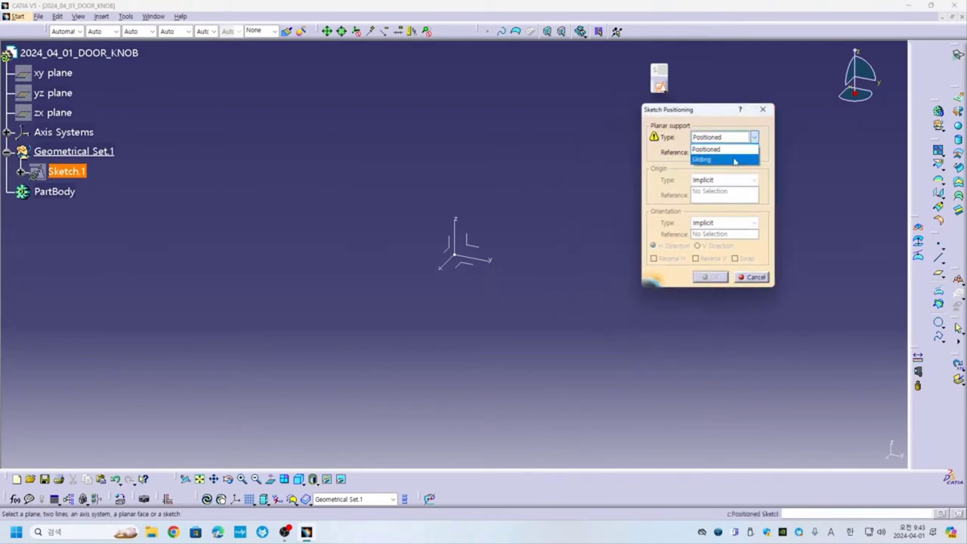
left_click(752, 277)
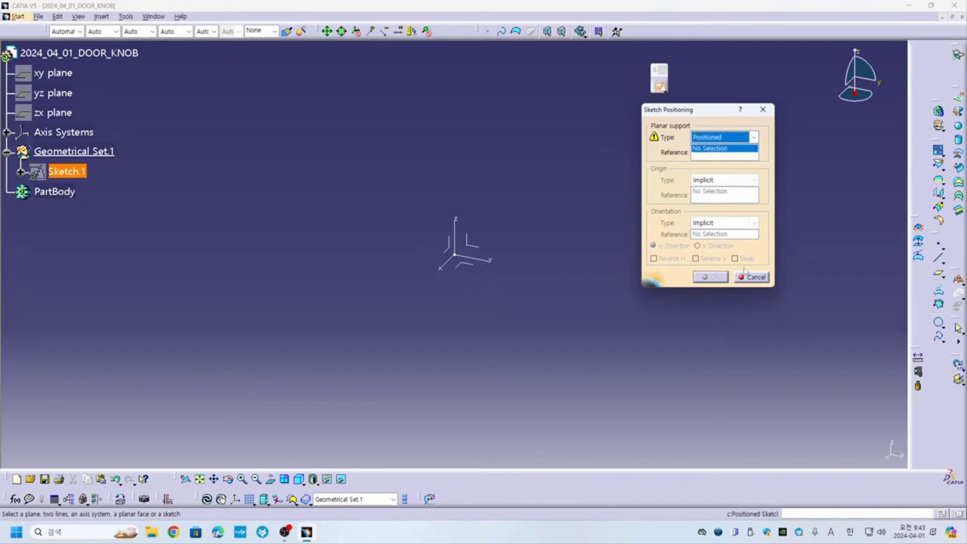
left_click(752, 277)
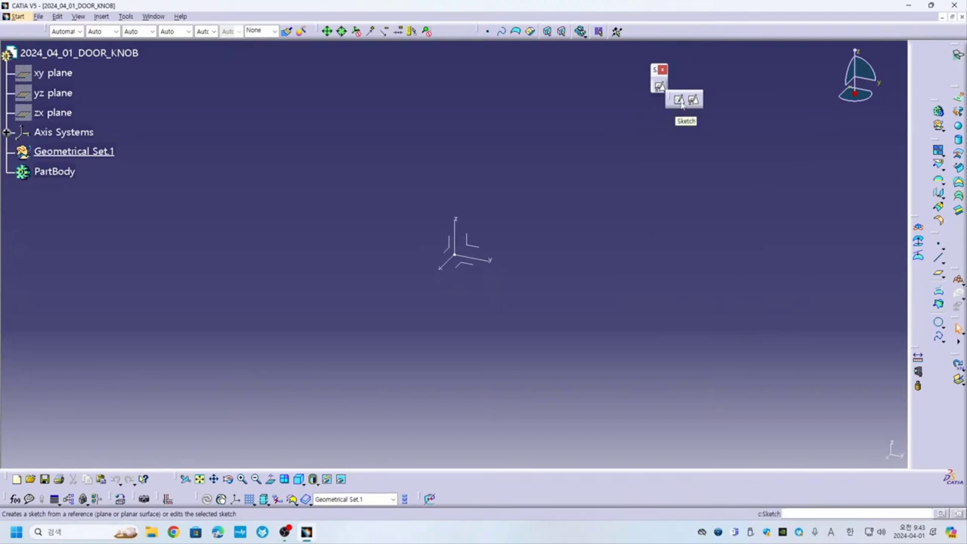
left_click(679, 102)
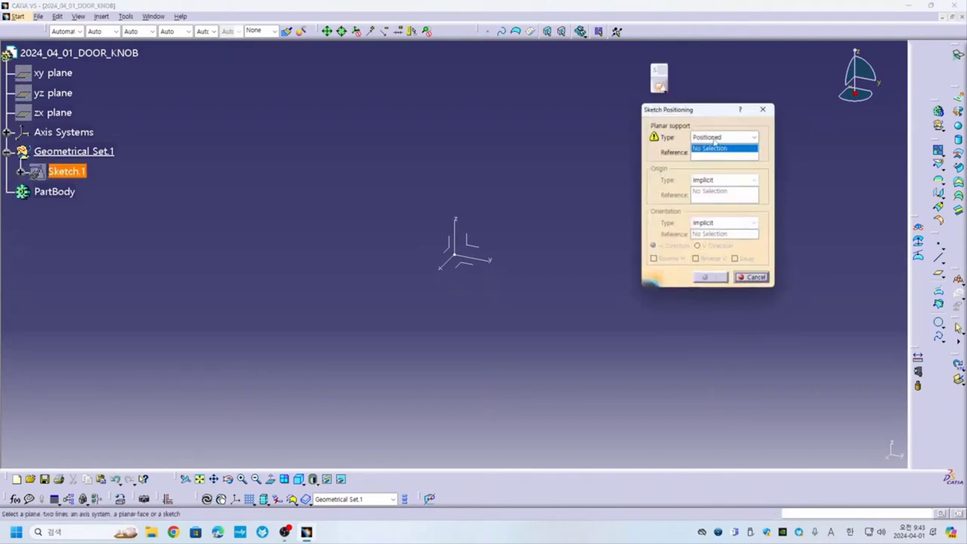
left_click(715, 139)
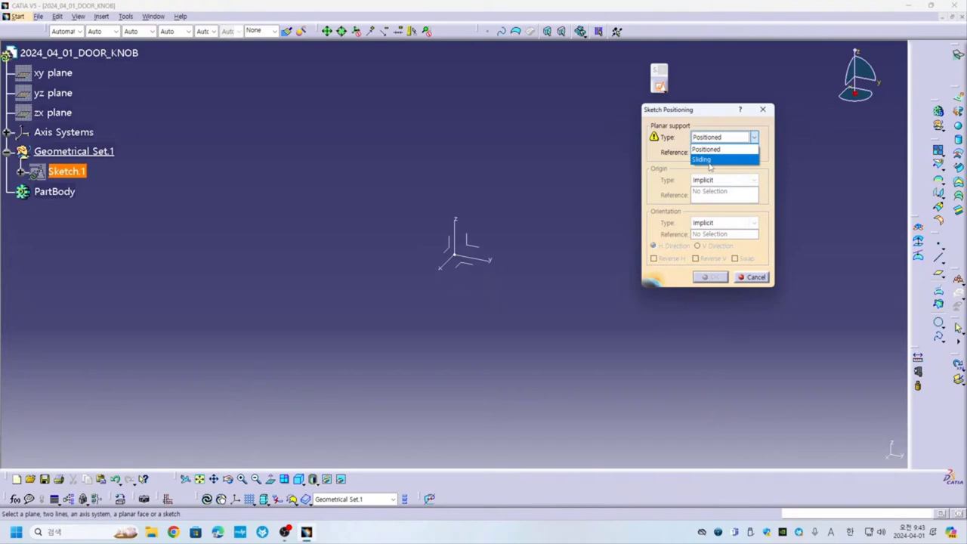
left_click(716, 150)
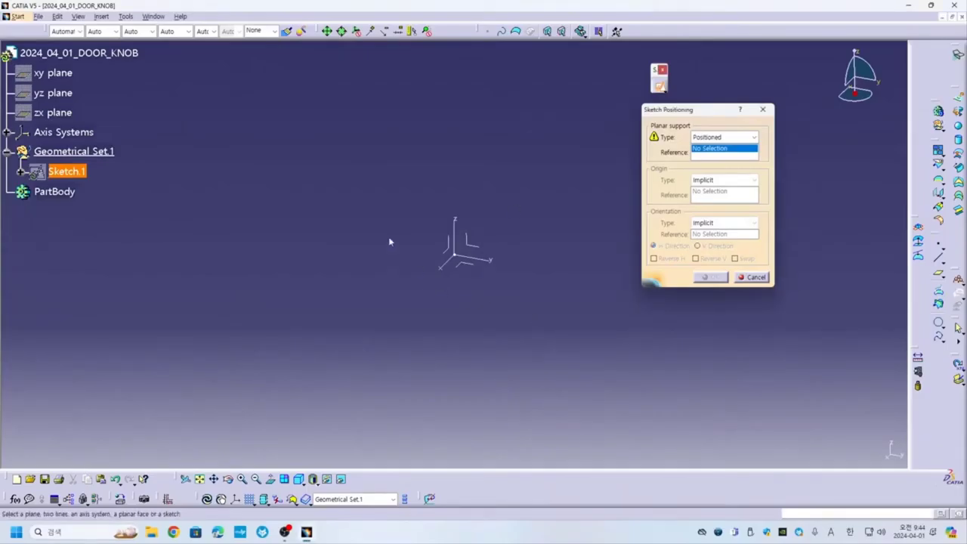
Place the positioned sketch on the YZ plane, keeping Implicit origin and orientation types
left_click(479, 248)
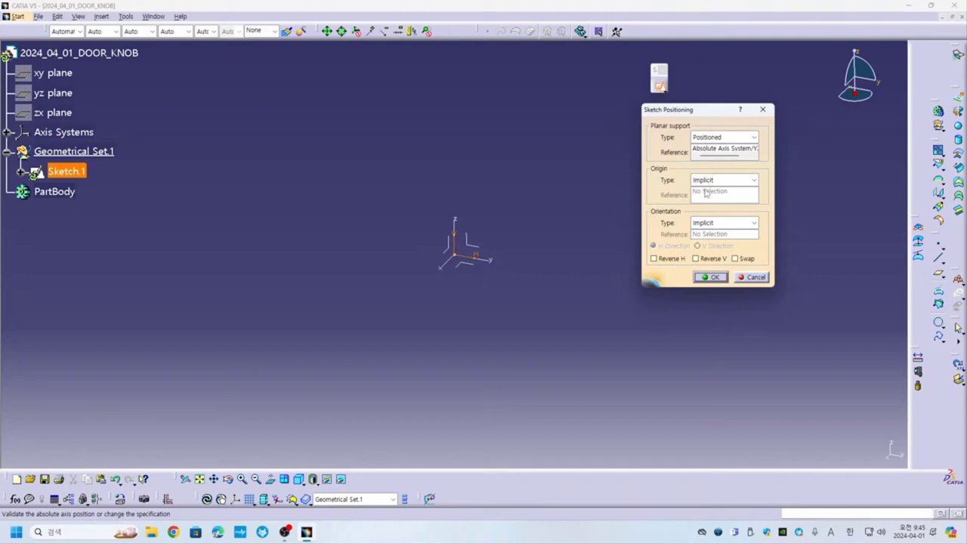
left_click(739, 181)
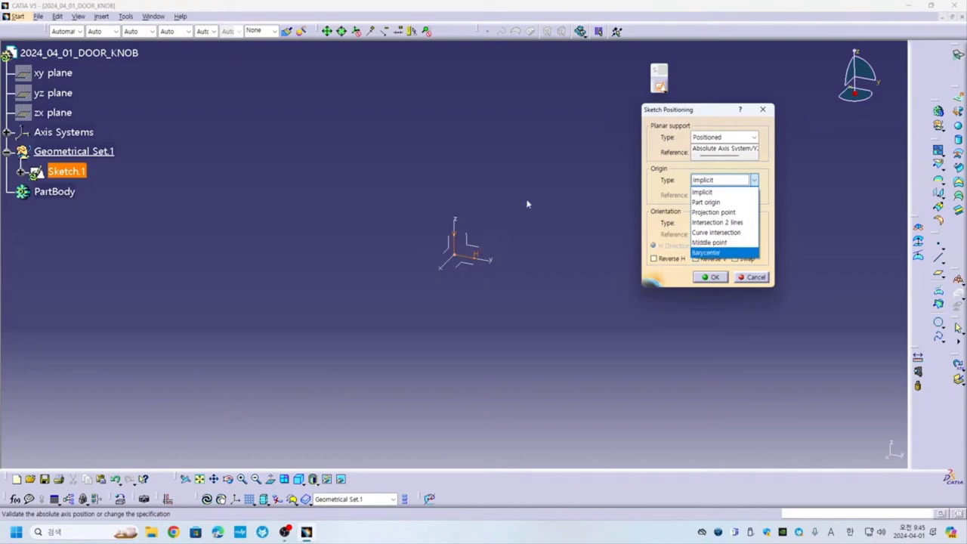
left_click(547, 198)
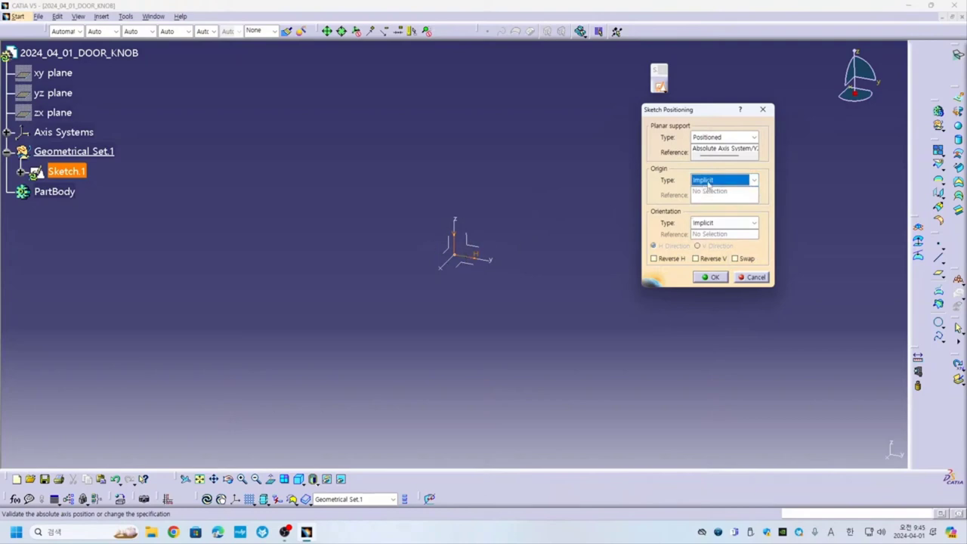
left_click_drag(707, 113, 565, 58)
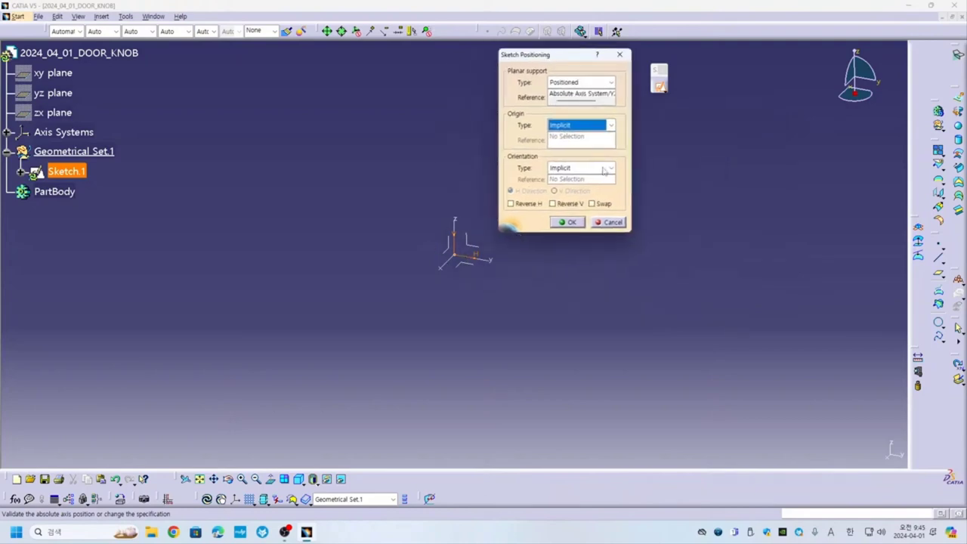
left_click(603, 169)
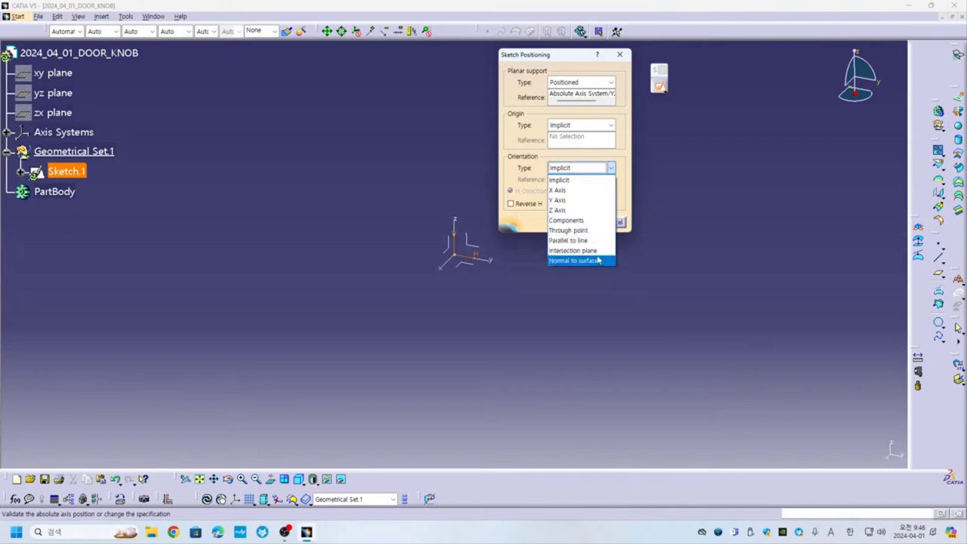
left_click(533, 230)
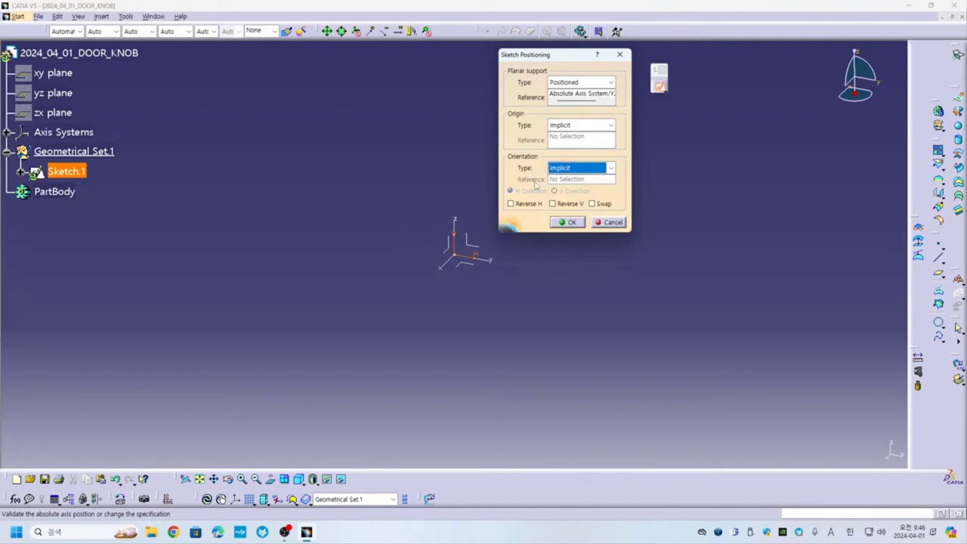
left_click(574, 126)
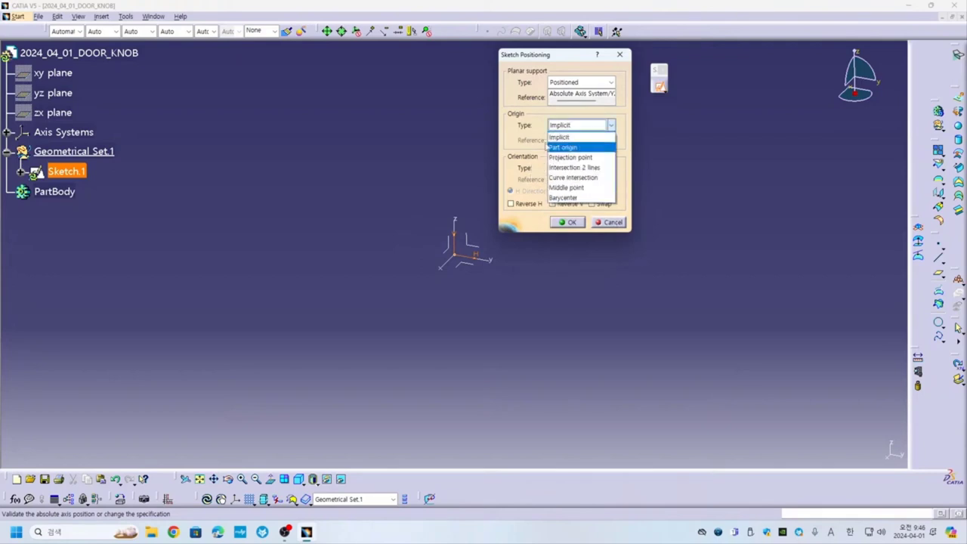
left_click(519, 143)
left_click(595, 168)
left_click(552, 204)
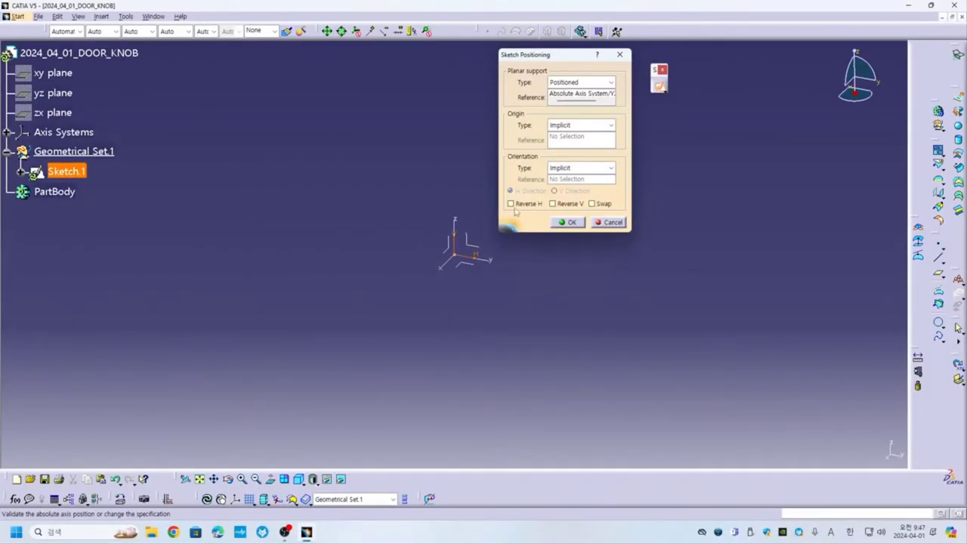
Apply Reverse V and Swap to the sketch axes and enter Sketch.1
left_click(510, 204)
left_click(510, 204)
left_click(552, 204)
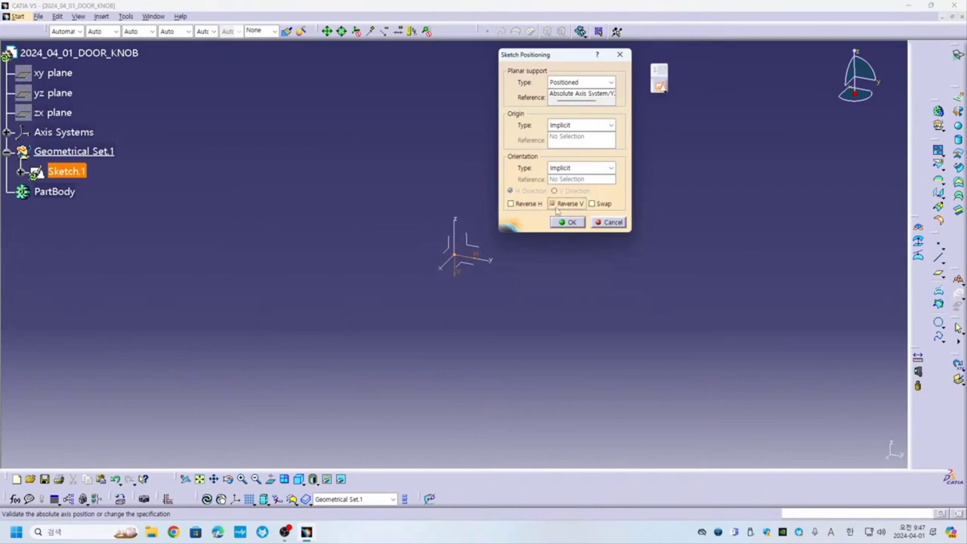
left_click(591, 204)
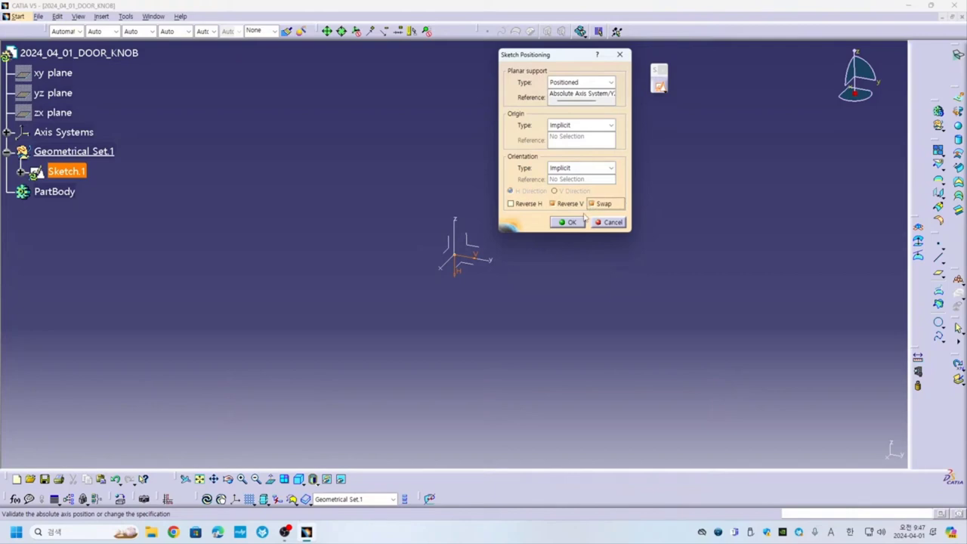
left_click(561, 224)
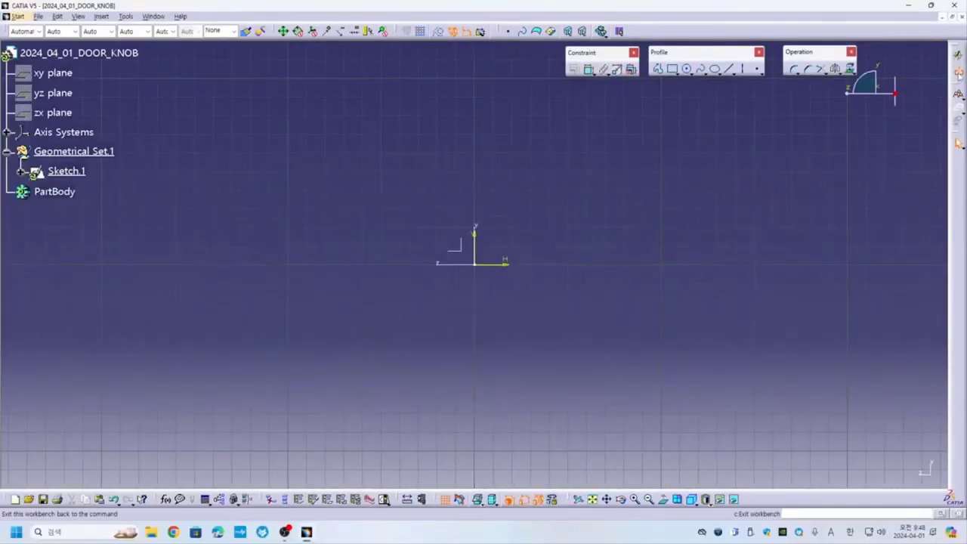
Exit the Sketcher and start a new positioned sketch on the Absolute Axis System
left_click(958, 76)
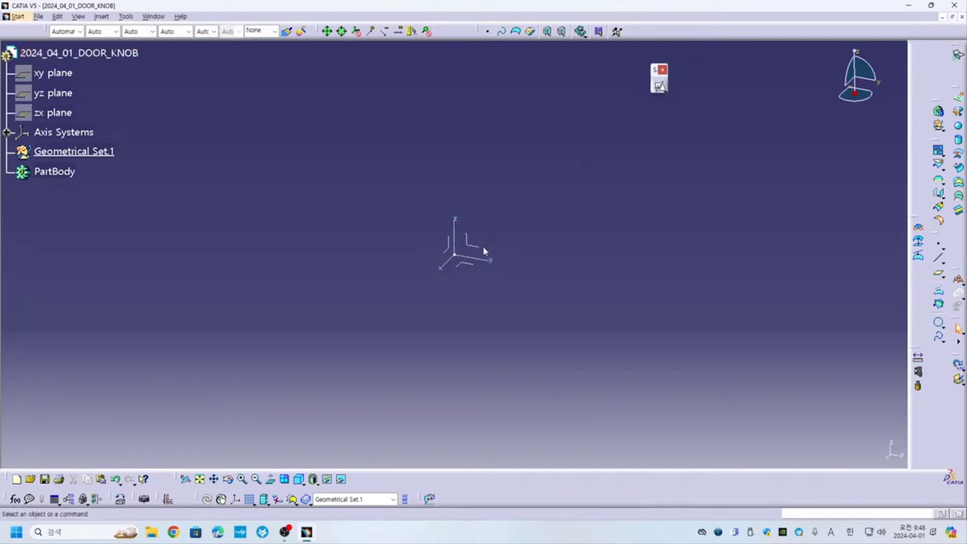
left_click(659, 85)
left_click(472, 240)
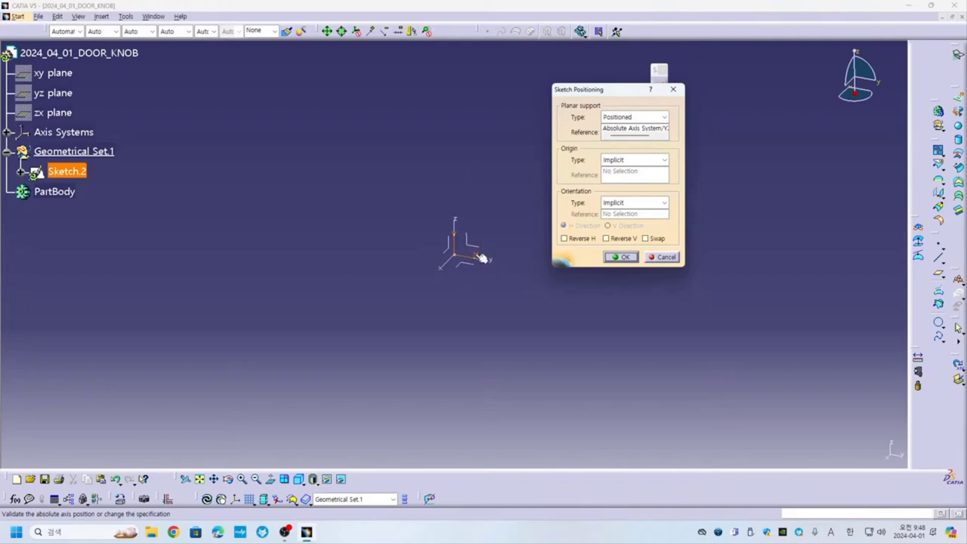
left_click(622, 257)
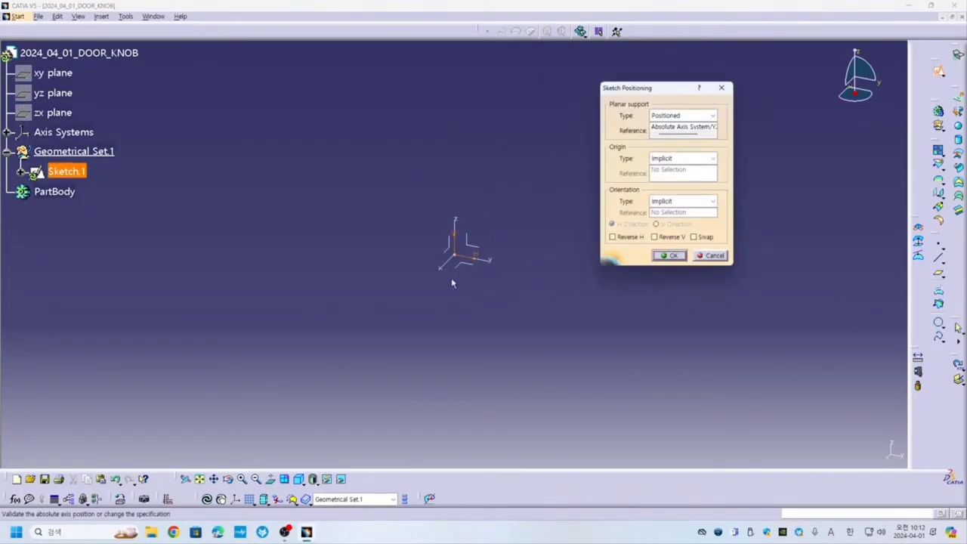
Enter Sketch.1, save the part as 2024_04_01_DOOR_KNOB.CATPart, and pick the Profile tool
left_click(669, 256)
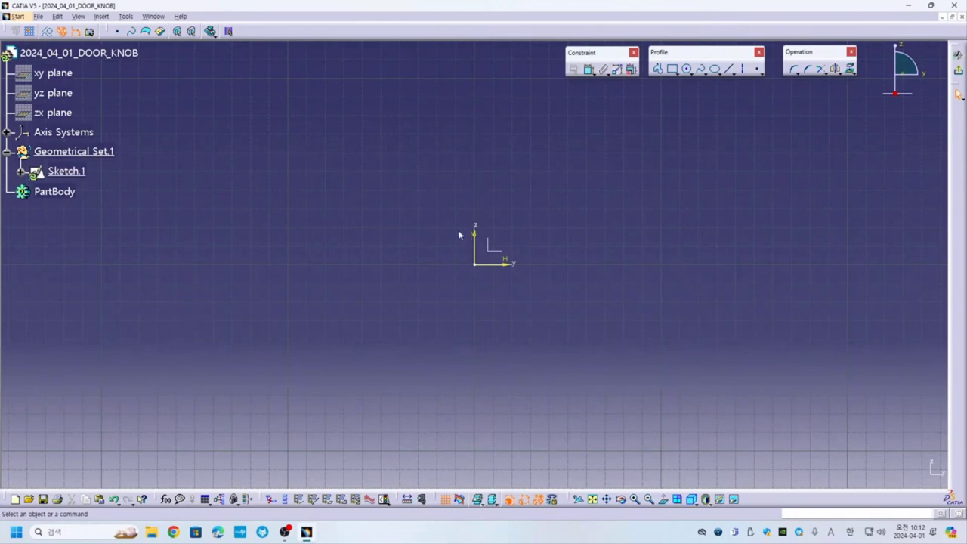
left_click(38, 16)
left_click(60, 89)
left_click(518, 251)
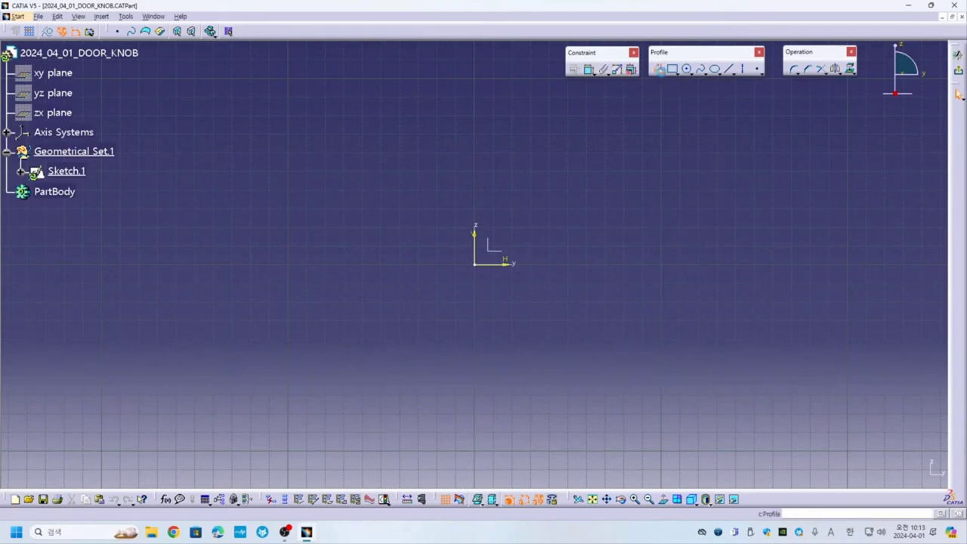
left_click(657, 69)
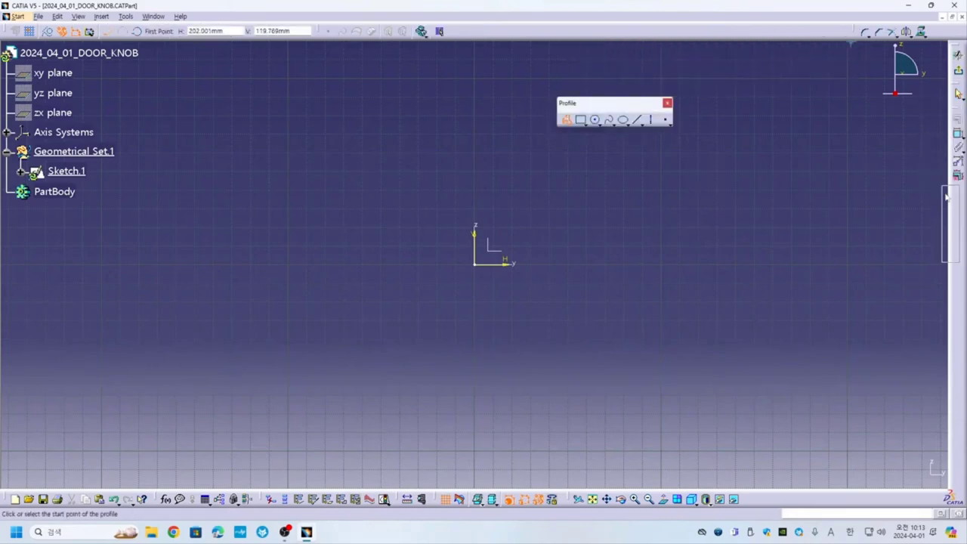
left_click_drag(582, 103, 487, 132)
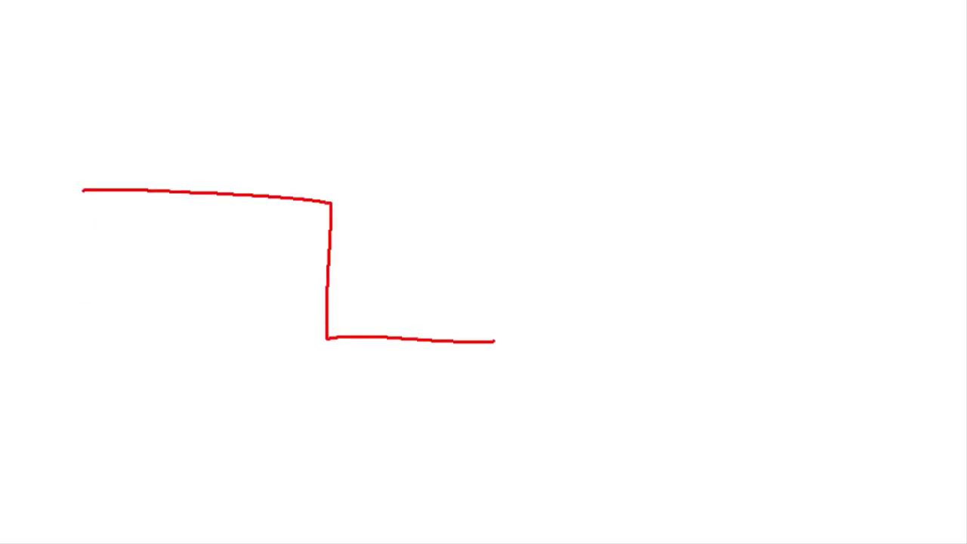
mouse_move(54, 96)
left_mouse_down()
mouse_move(289, 89)
mouse_move(460, 290)
mouse_move(685, 435)
left_mouse_up()
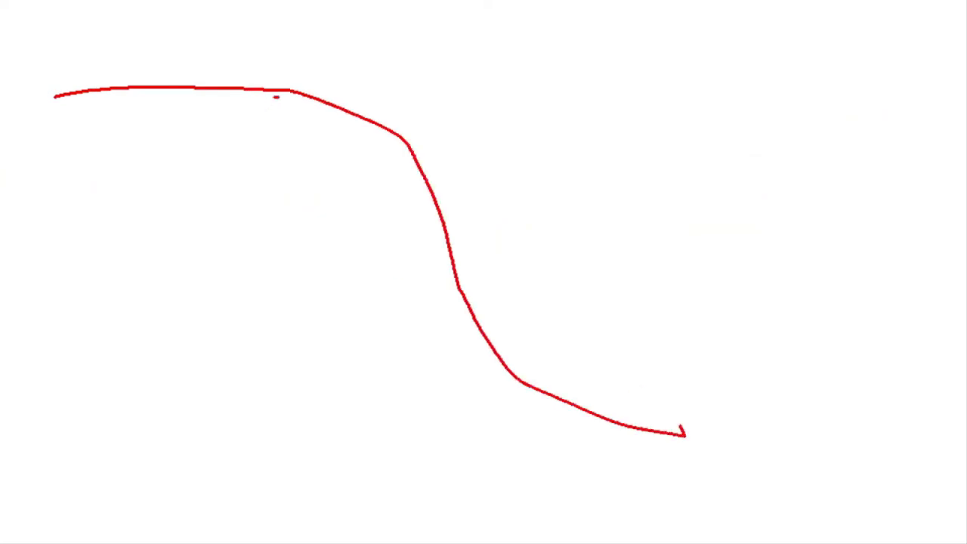
left_click_drag(276, 95, 458, 289)
mouse_move(22, 86)
left_mouse_down()
mouse_move(285, 111)
mouse_move(68, 112)
left_mouse_up()
left_click_drag(410, 134, 493, 294)
mouse_move(244, 80)
left_mouse_down()
mouse_move(469, 294)
mouse_move(761, 445)
left_mouse_up()
left_click_drag(457, 306, 752, 446)
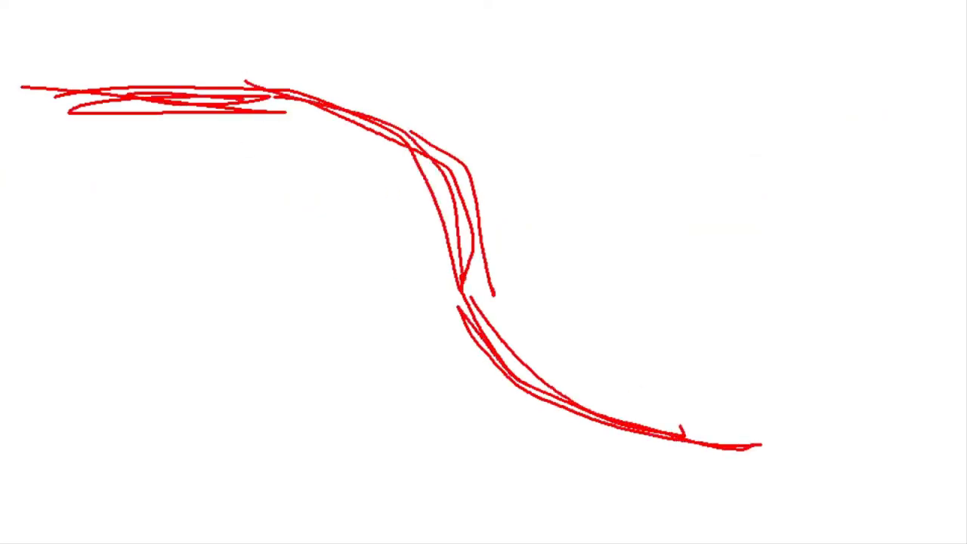
mouse_move(288, 47)
left_mouse_down()
mouse_move(306, 43)
mouse_move(956, 287)
left_mouse_up()
key("Escape")
left_click_drag(495, 136, 640, 116)
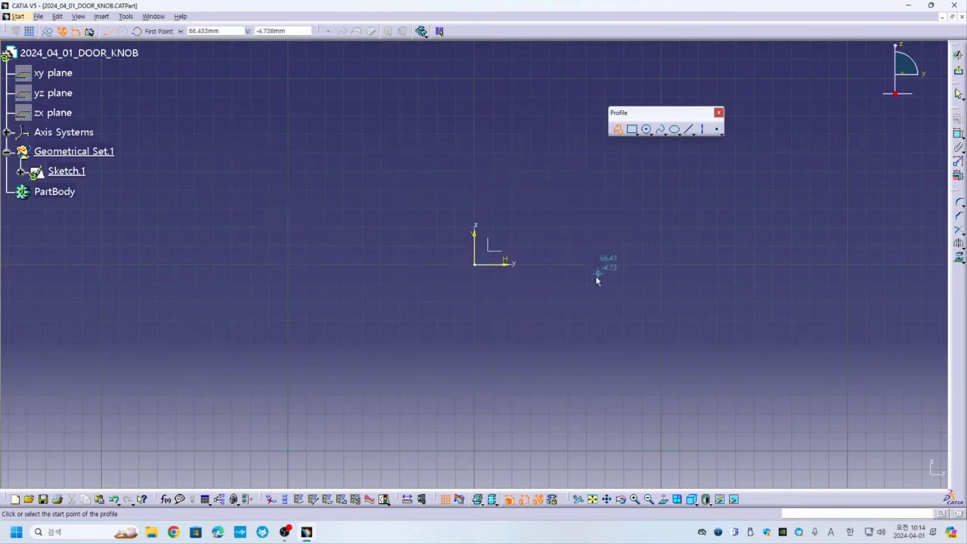
Rearrange the floating toolbars and sketch settings panel around the canvas
left_click_drag(656, 114, 955, 325)
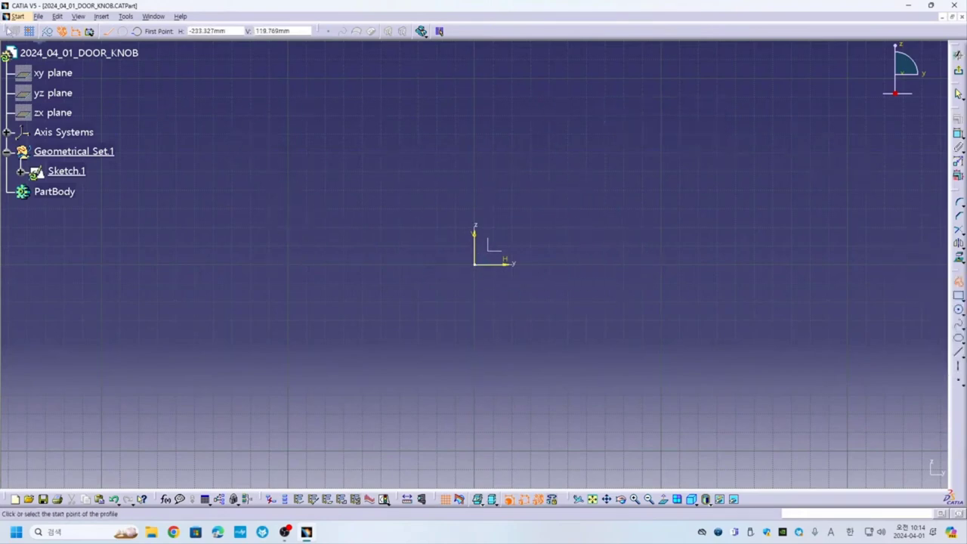
left_click_drag(3, 31, 260, 110)
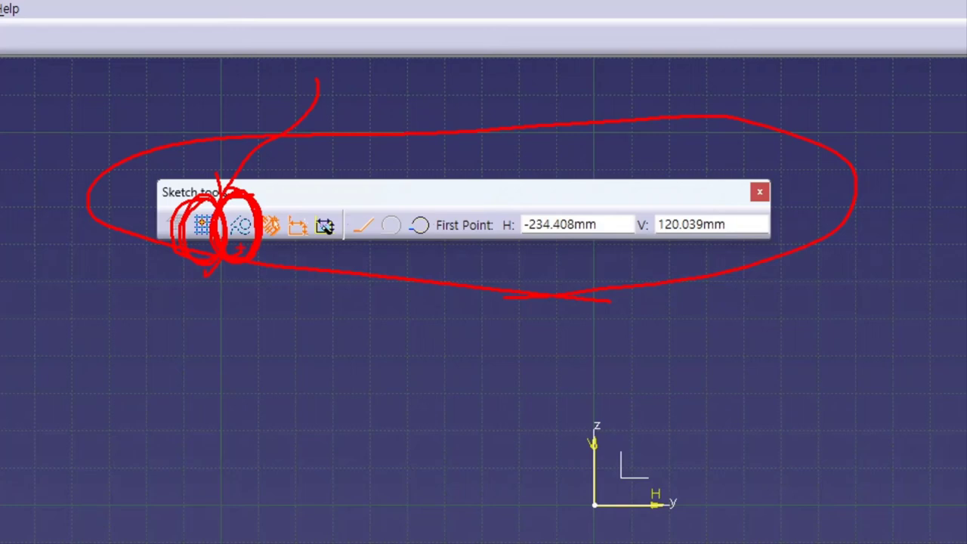
left_click_drag(295, 259, 283, 198)
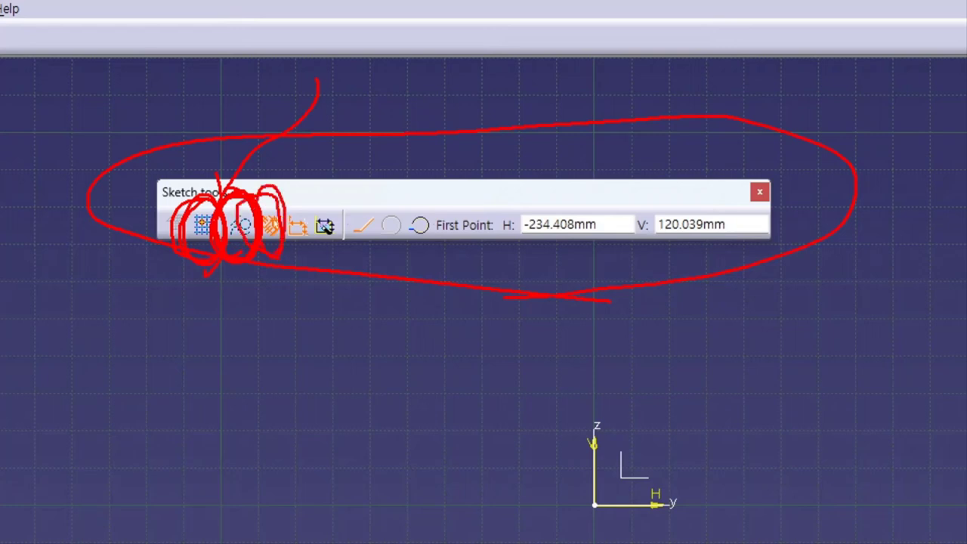
left_click_drag(294, 249, 315, 219)
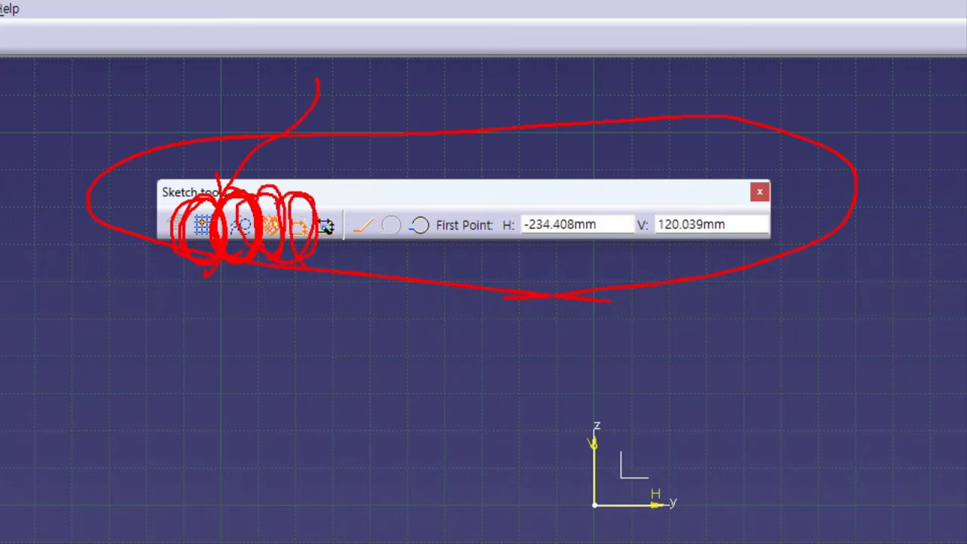
key("Escape")
mouse_move(325, 185)
left_mouse_down()
mouse_move(333, 250)
mouse_move(393, 238)
mouse_move(376, 209)
left_mouse_up()
mouse_move(444, 125)
left_mouse_down()
mouse_move(408, 193)
mouse_move(432, 190)
left_mouse_up()
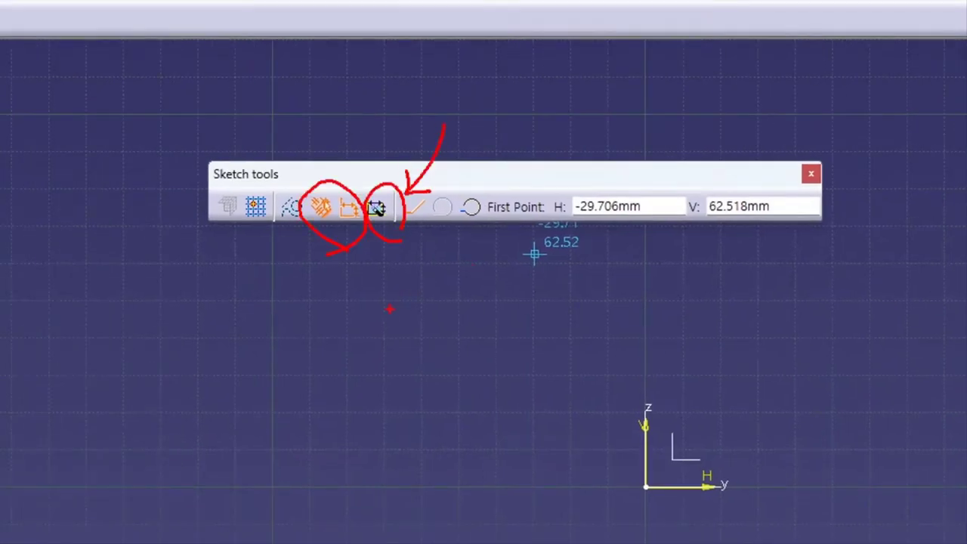
key("Escape")
key("ctrl+1")
mouse_move(289, 157)
left_mouse_down()
mouse_move(378, 219)
mouse_move(293, 151)
left_mouse_up()
left_click_drag(442, 258, 484, 253)
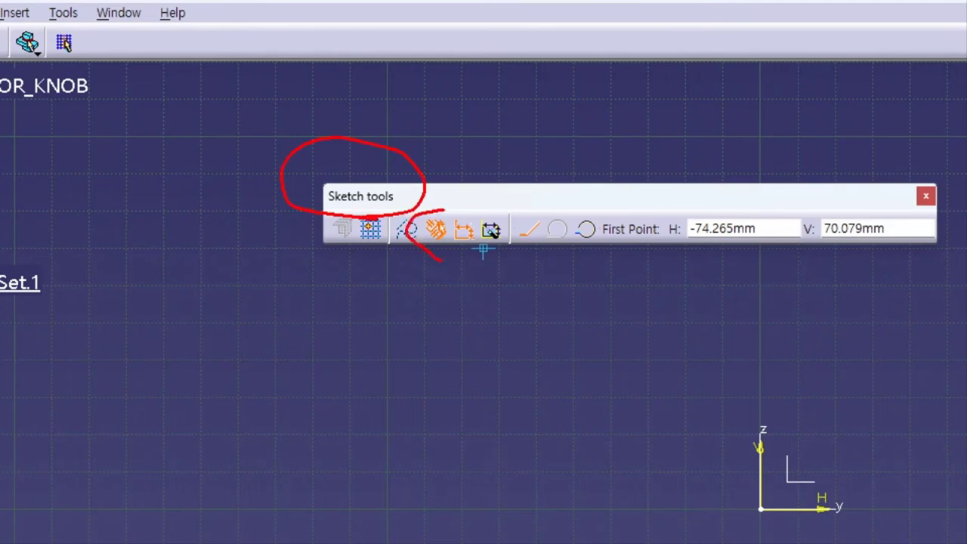
mouse_move(348, 227)
left_mouse_down()
mouse_move(363, 264)
mouse_move(419, 200)
left_mouse_up()
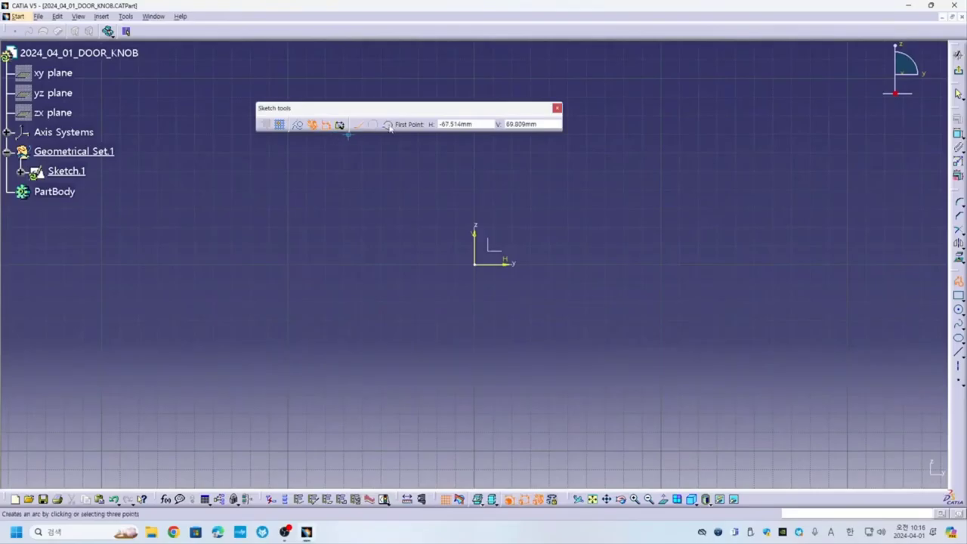
double_click(272, 106)
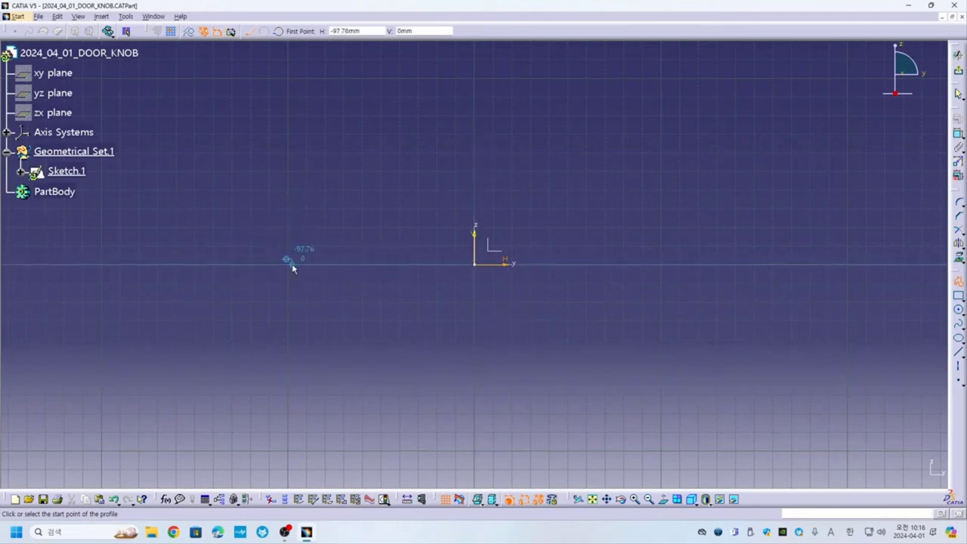
Draw a slanted line left of the origin, rising into a three-point arc ending above the origin
left_click(293, 265)
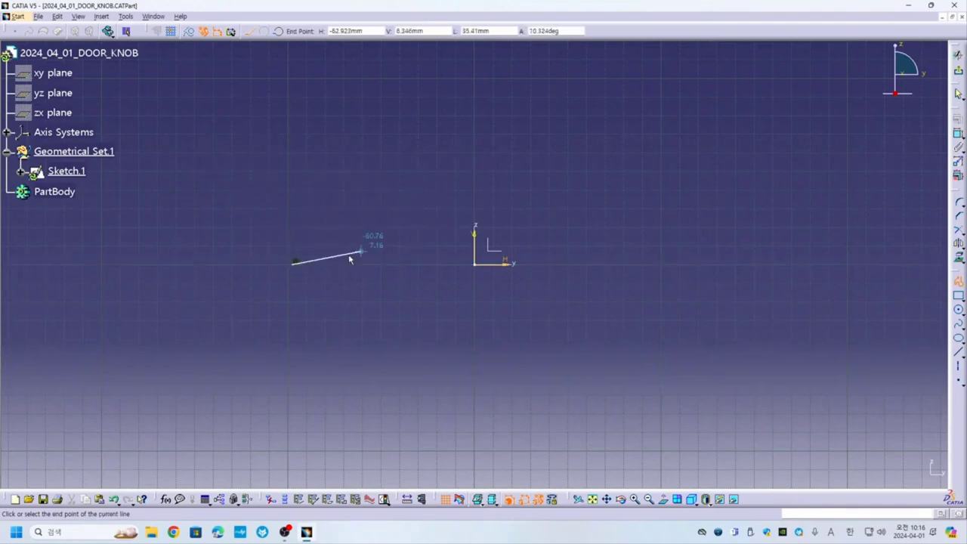
left_click(323, 203)
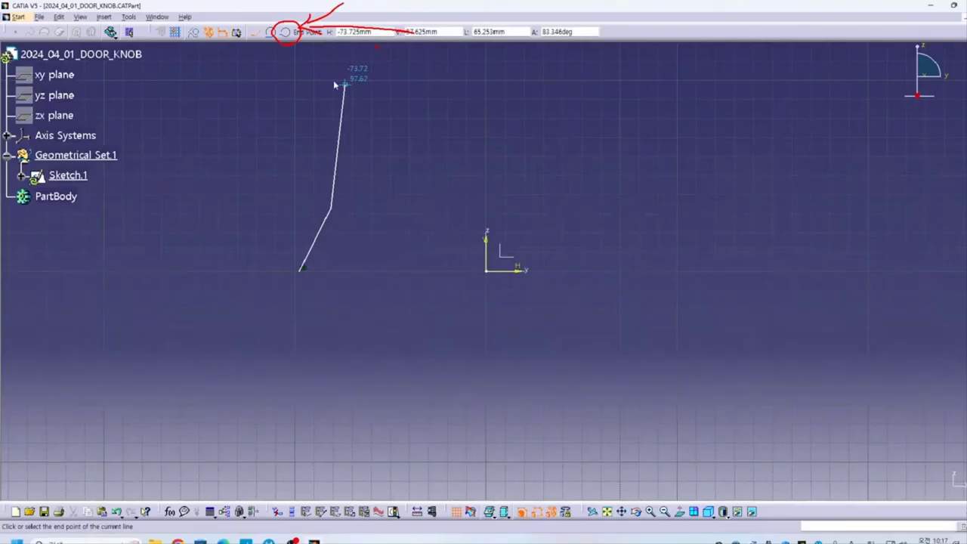
left_click(278, 31)
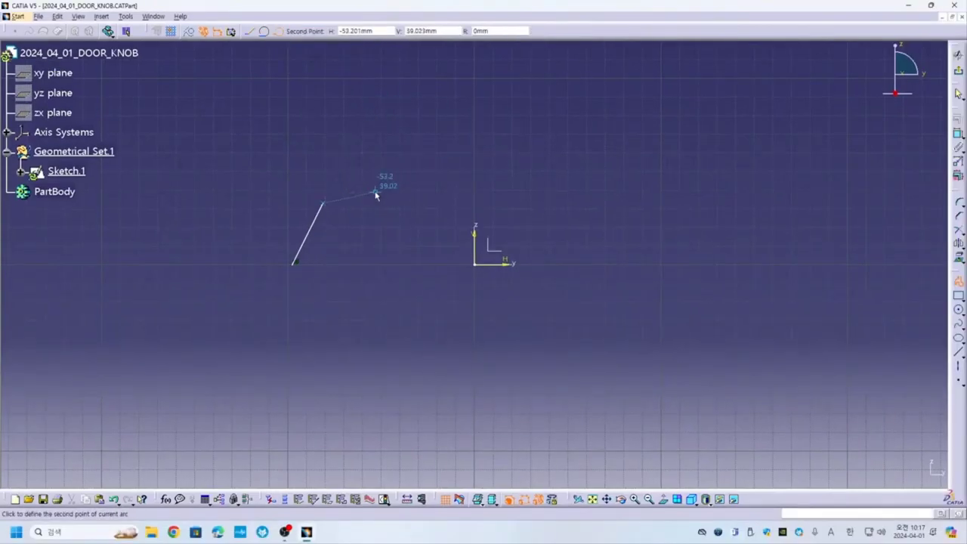
left_click(391, 178)
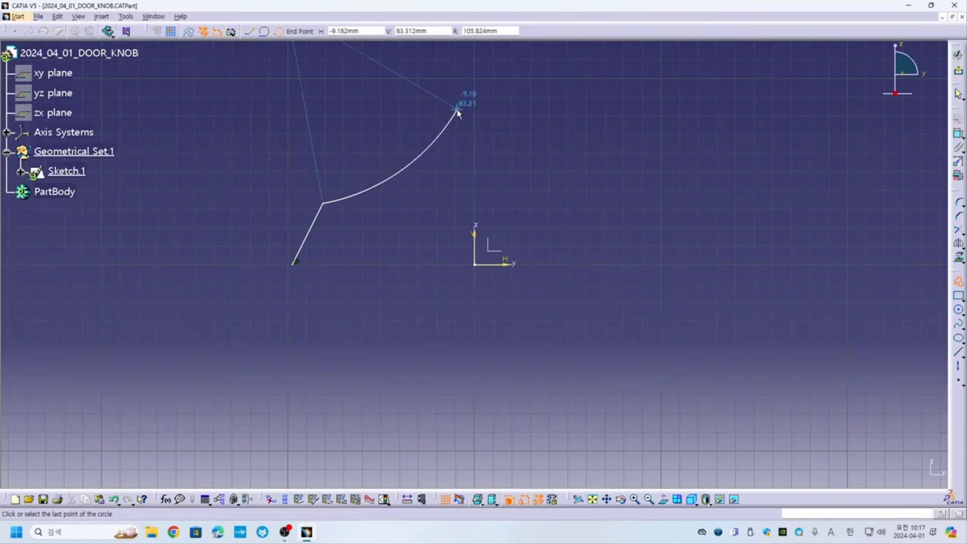
left_click(475, 169)
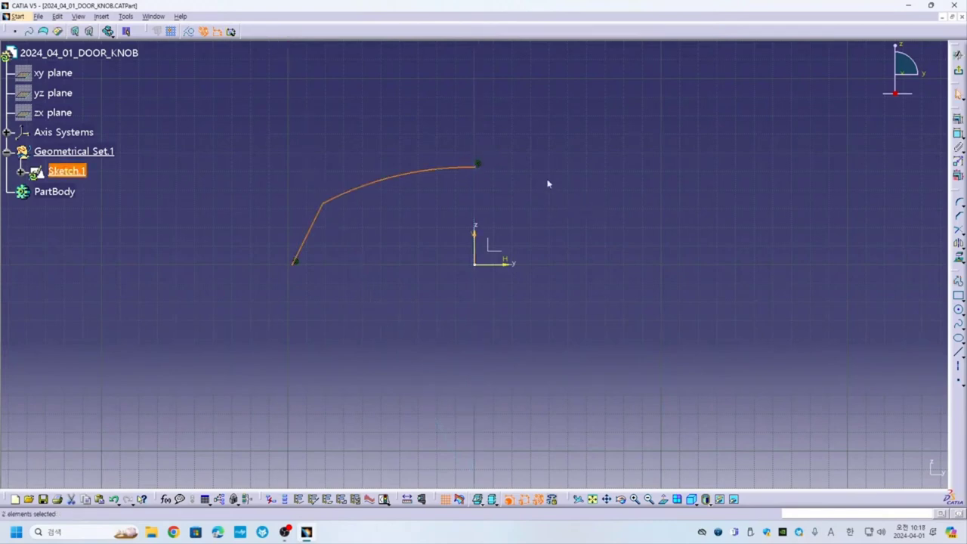
Tear off the Transformation toolbar as a floating panel on the canvas
left_click(411, 324)
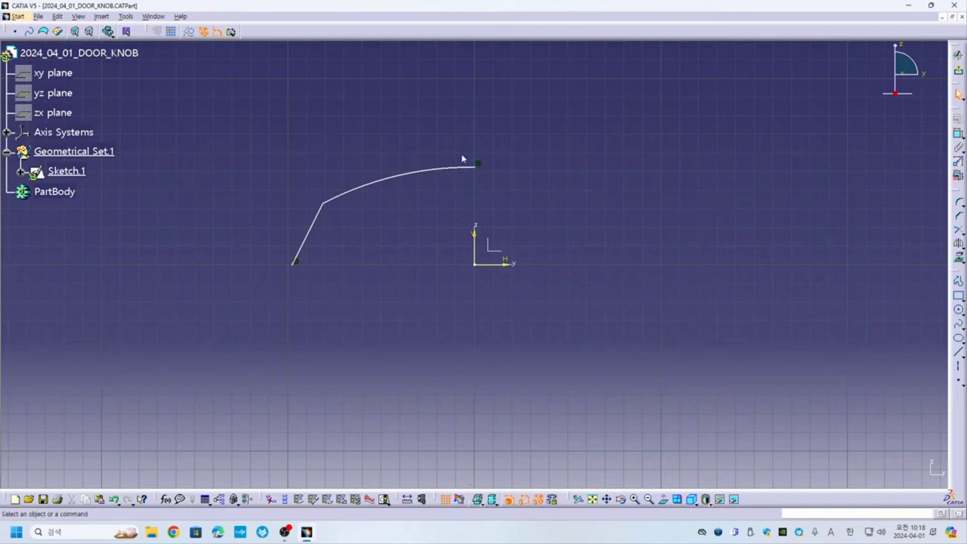
left_click_drag(958, 198, 539, 136)
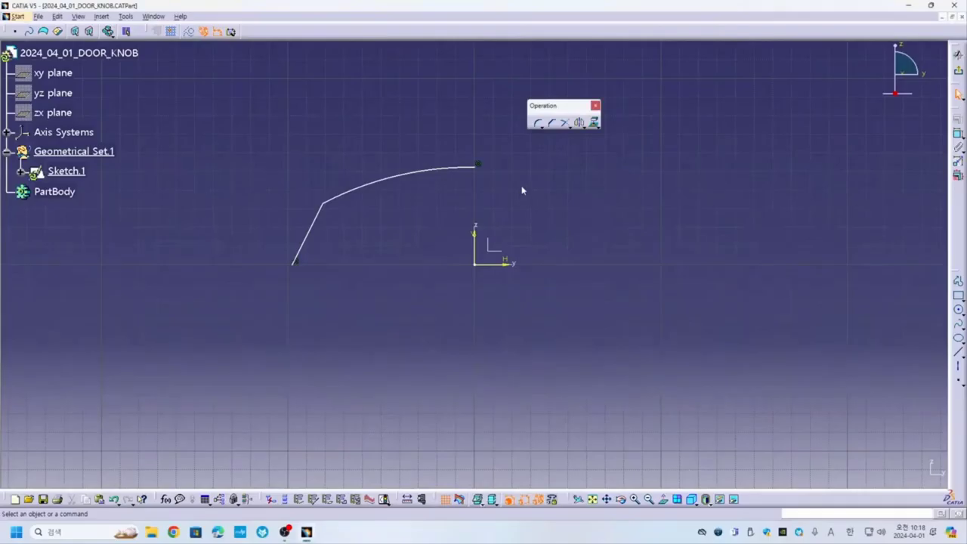
left_click(583, 127)
left_click_drag(587, 136, 585, 160)
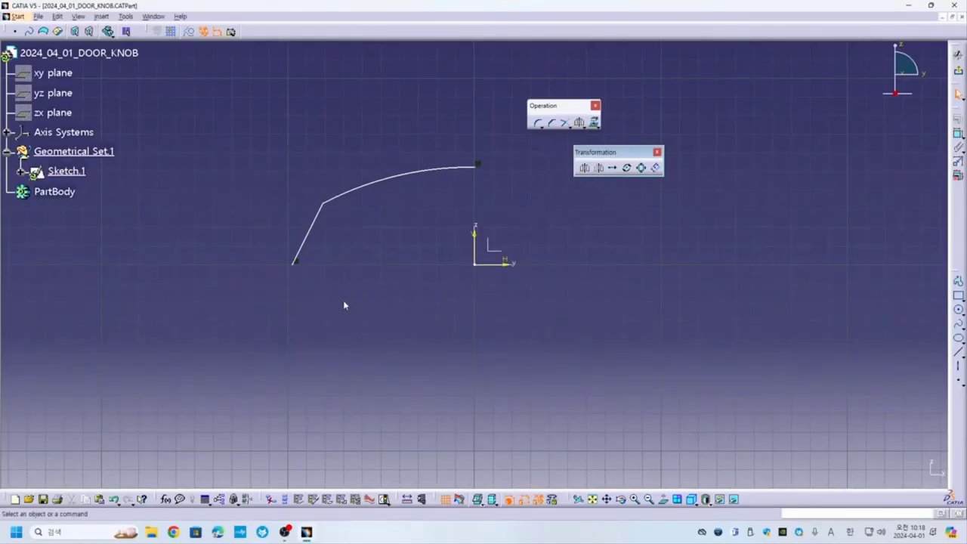
Mirror the line-and-arc half profile about the V axis
left_click(324, 209)
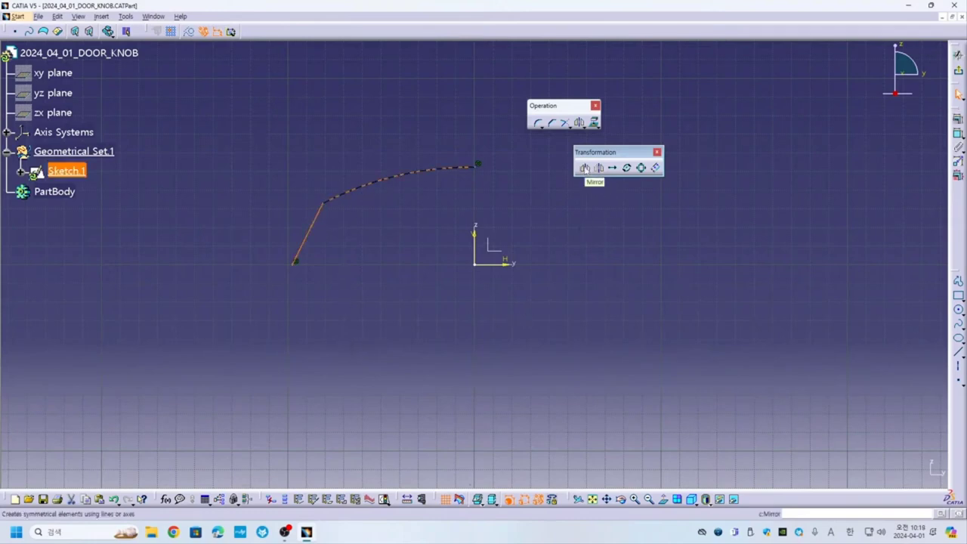
left_click(584, 167)
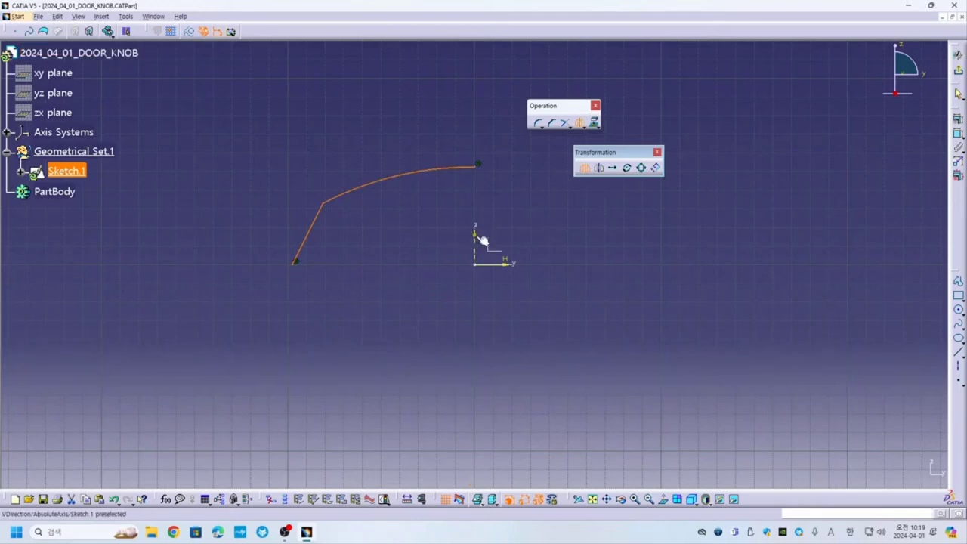
left_click(481, 239)
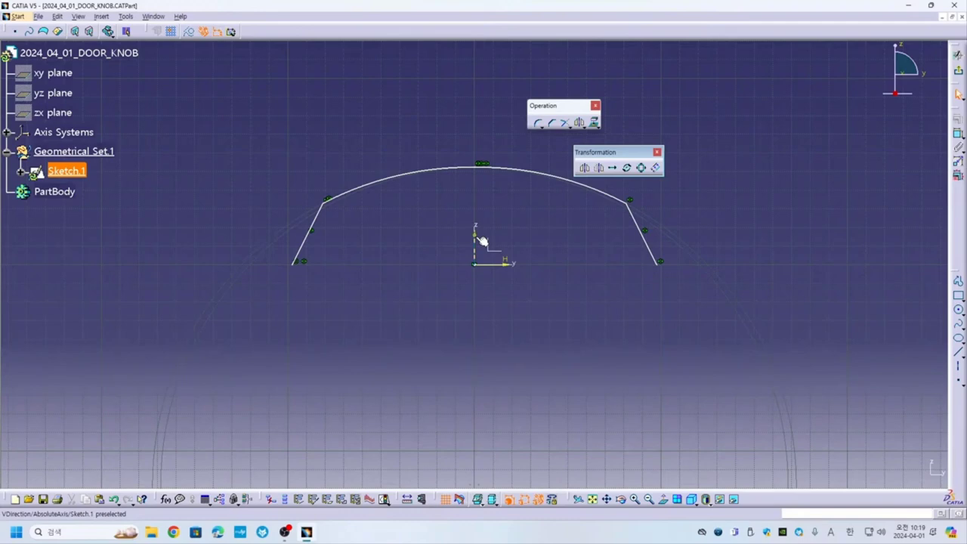
key("Delete")
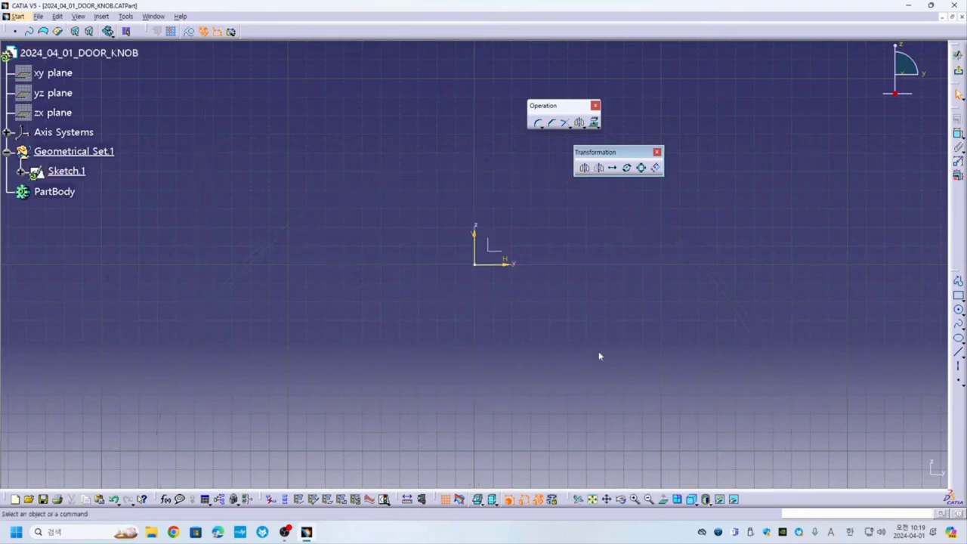
left_click_drag(605, 152, 661, 130)
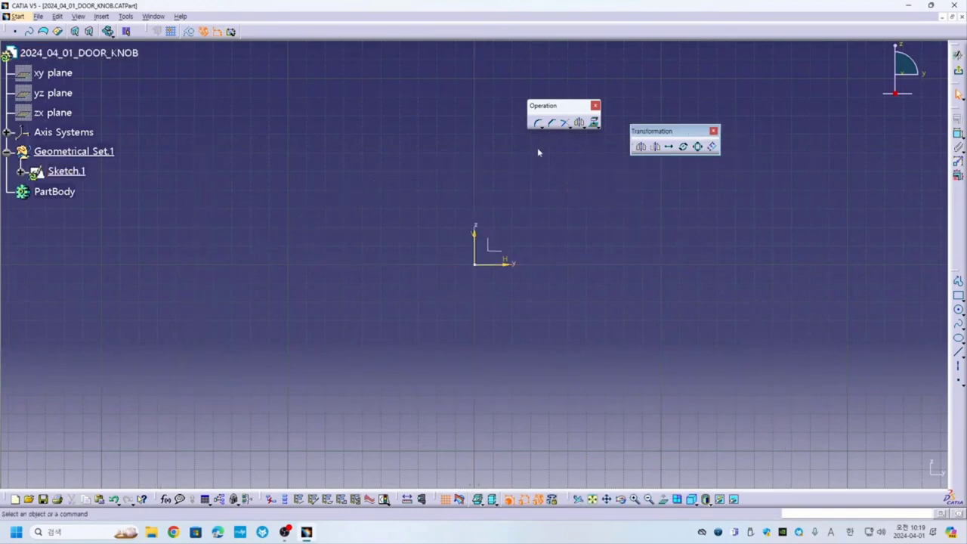
left_click(78, 16)
mouse_move(99, 30)
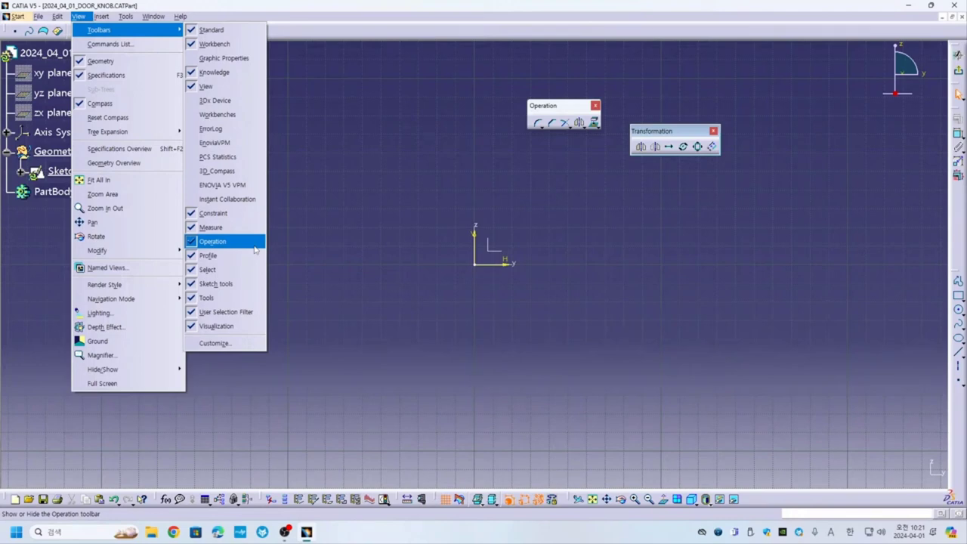
Draw a trial line-and-arc profile and delete it
left_click(561, 111)
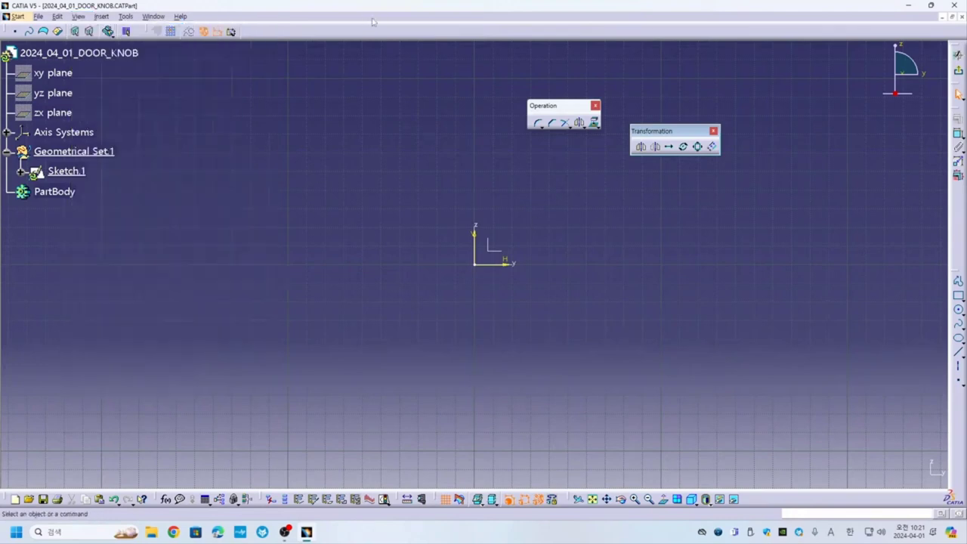
left_click_drag(561, 111, 632, 94)
left_click(958, 281)
left_click(294, 264)
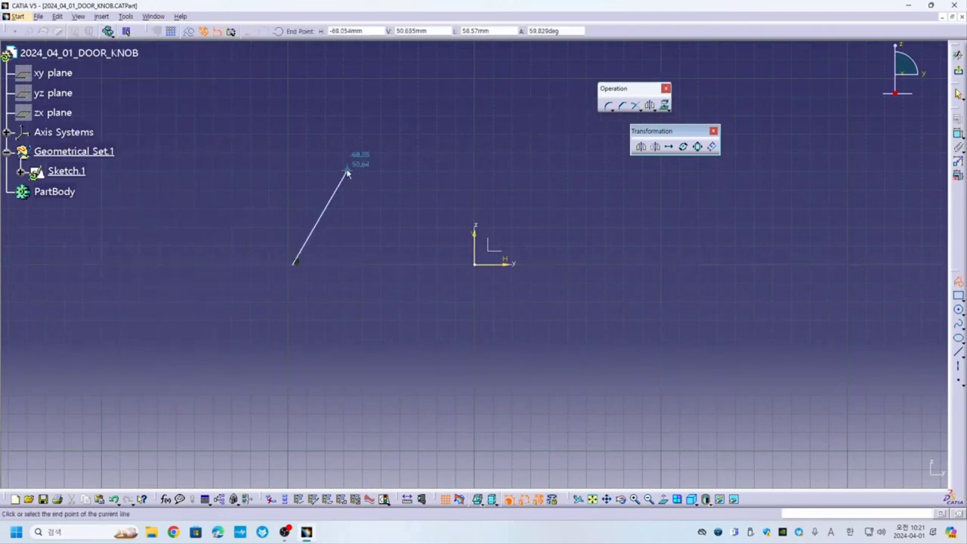
left_click(347, 169)
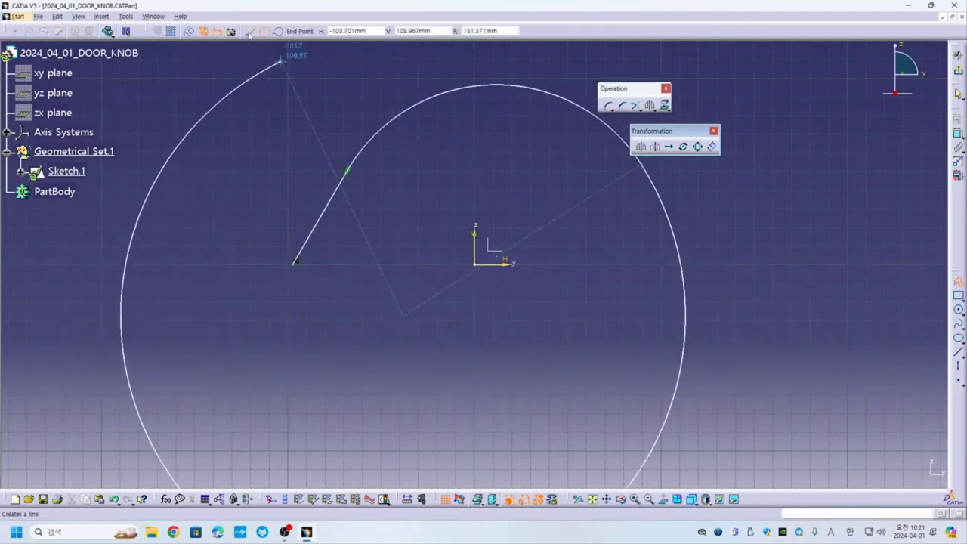
left_click(640, 161)
double_click(656, 265)
key("Delete")
Redraw the half profile: a slanted line from the H axis into an arc ending on the V axis
left_click(958, 281)
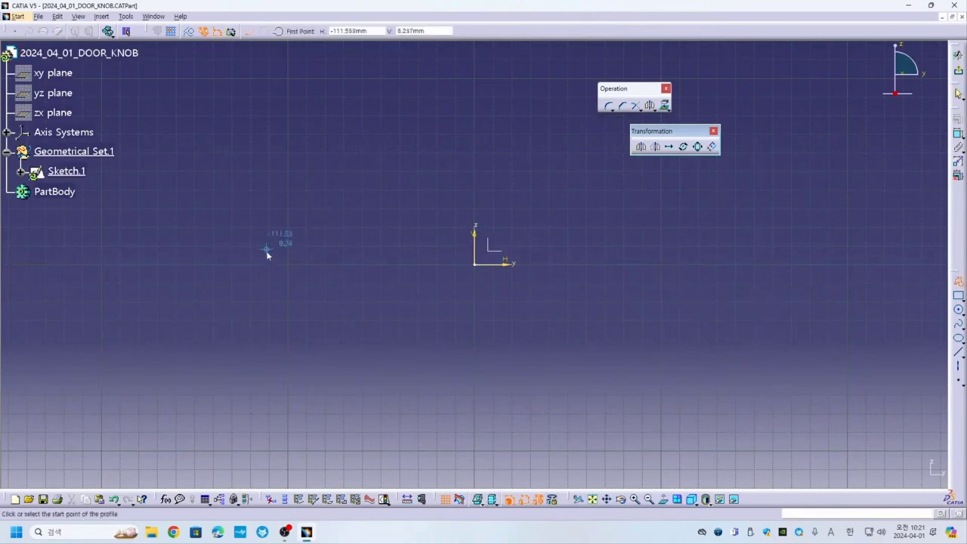
left_click(263, 263)
left_click(306, 198)
left_click(278, 30)
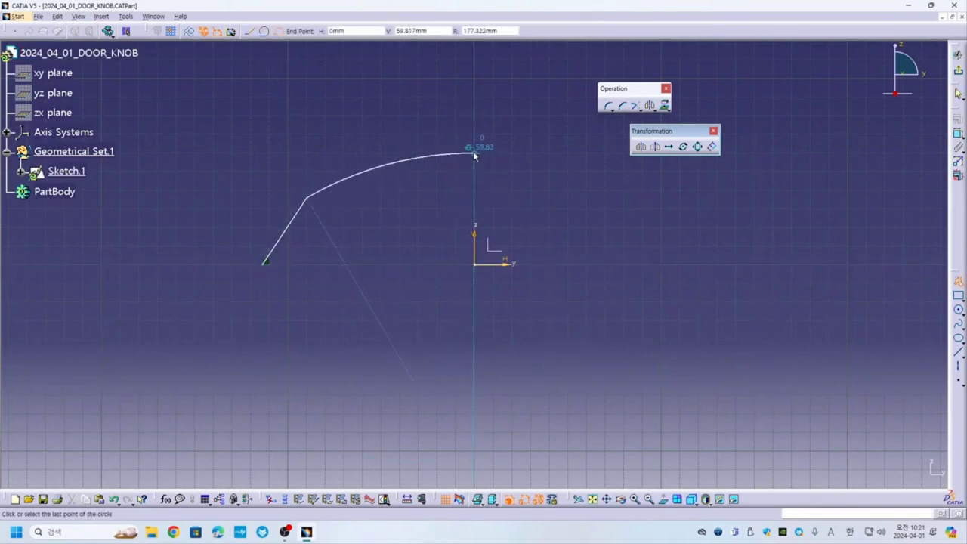
double_click(475, 154)
left_click_drag(613, 88, 574, 78)
left_click_drag(651, 131, 626, 117)
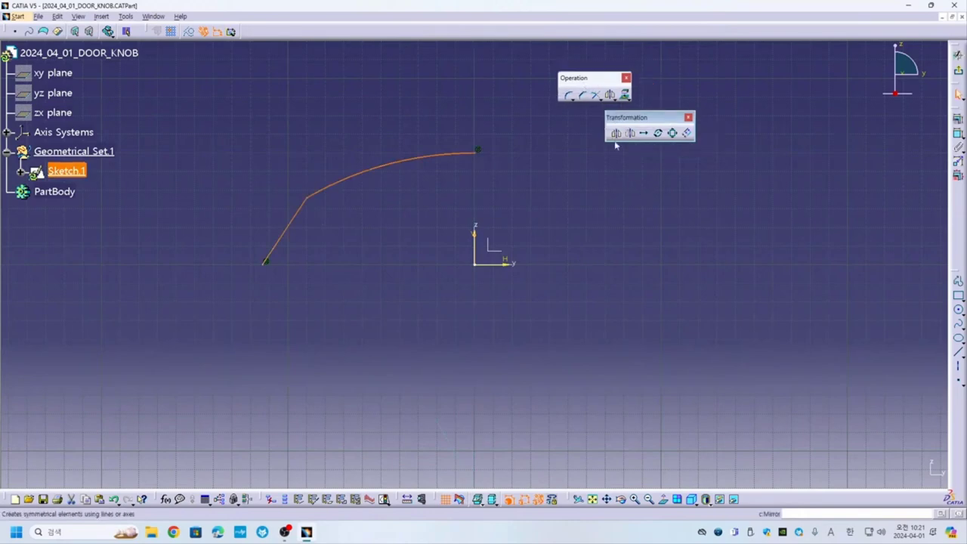
Mirror the half profile across the V axis into a symmetric arch
left_click(502, 170)
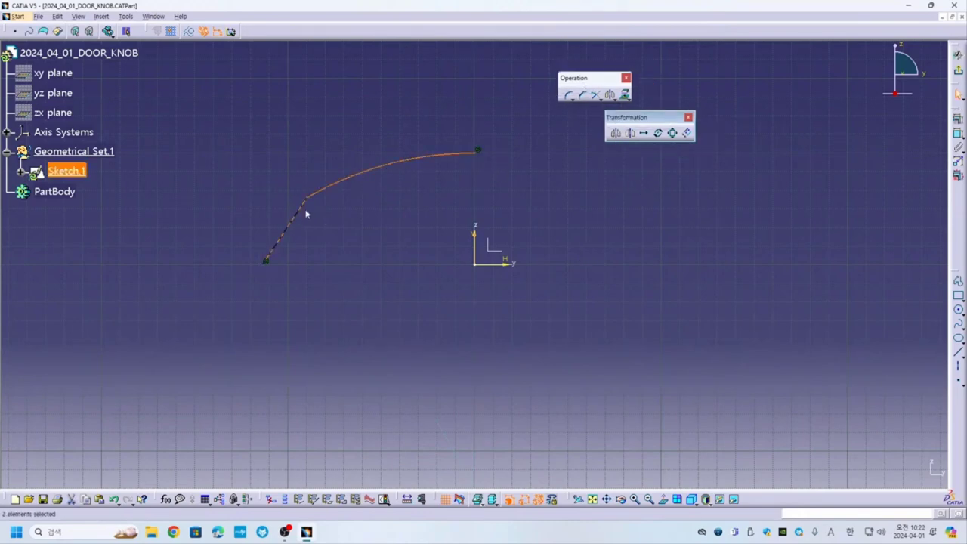
left_click(371, 169)
left_click(616, 133)
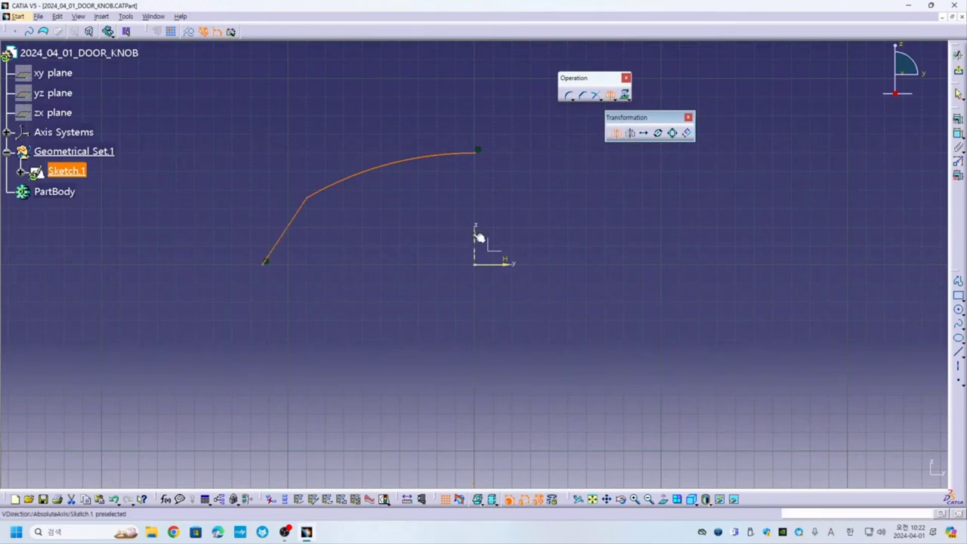
left_click(476, 234)
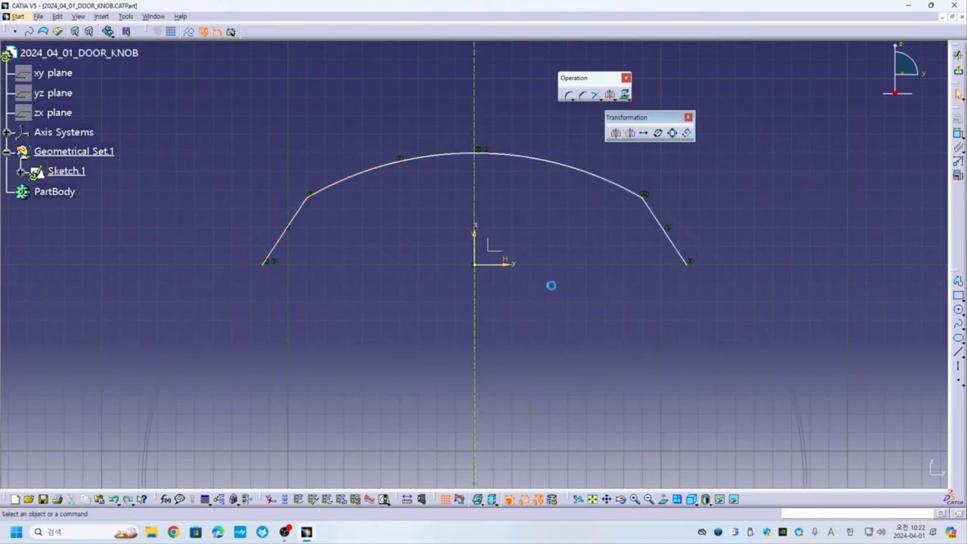
key("ctrl+z")
left_click(616, 133)
left_click(475, 240)
Drag the arch's apex point upward to raise the top arc
left_click(463, 154)
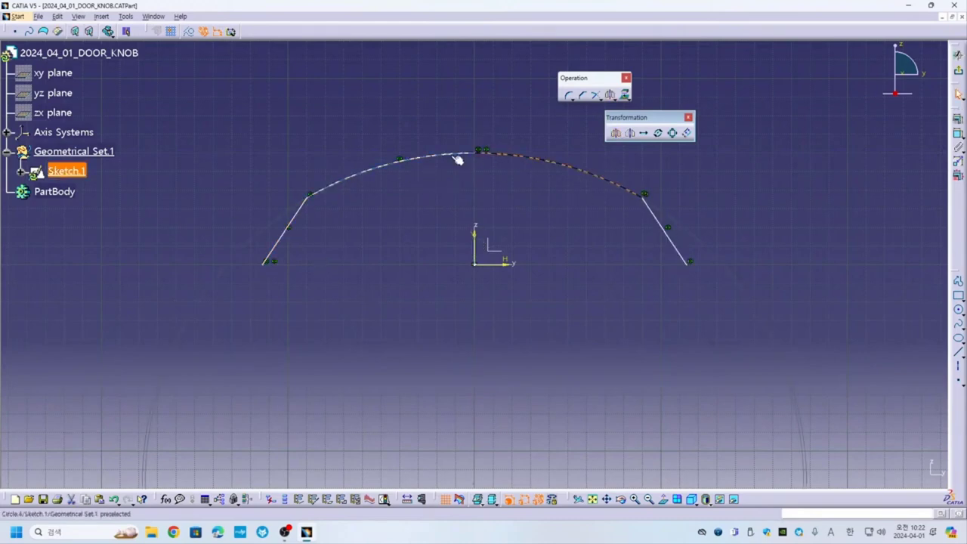
left_click_drag(482, 150, 481, 130)
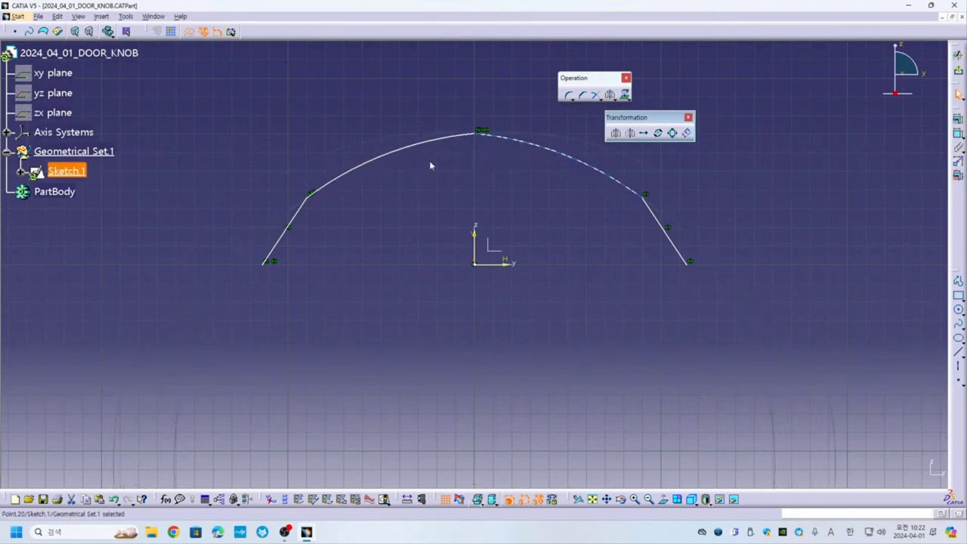
left_click(521, 199)
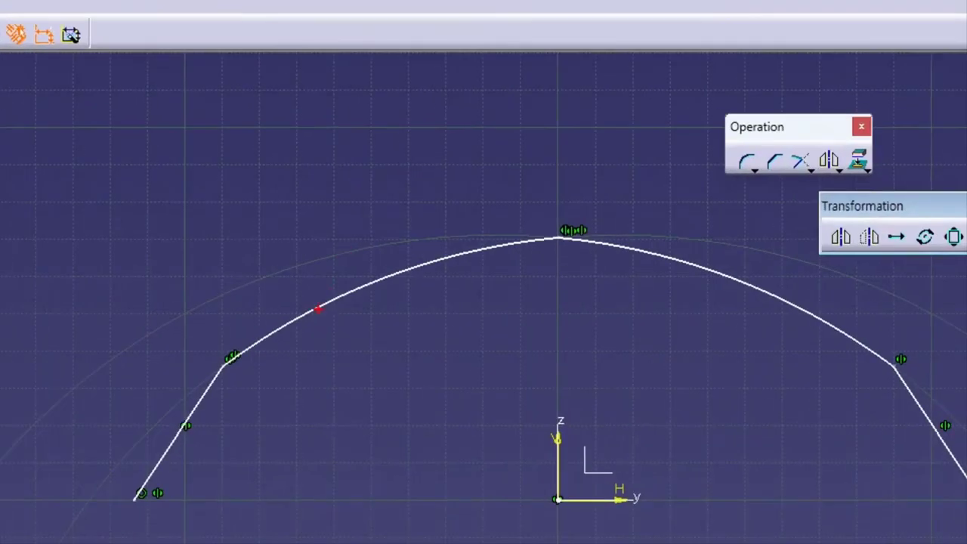
left_click_drag(494, 208, 751, 241)
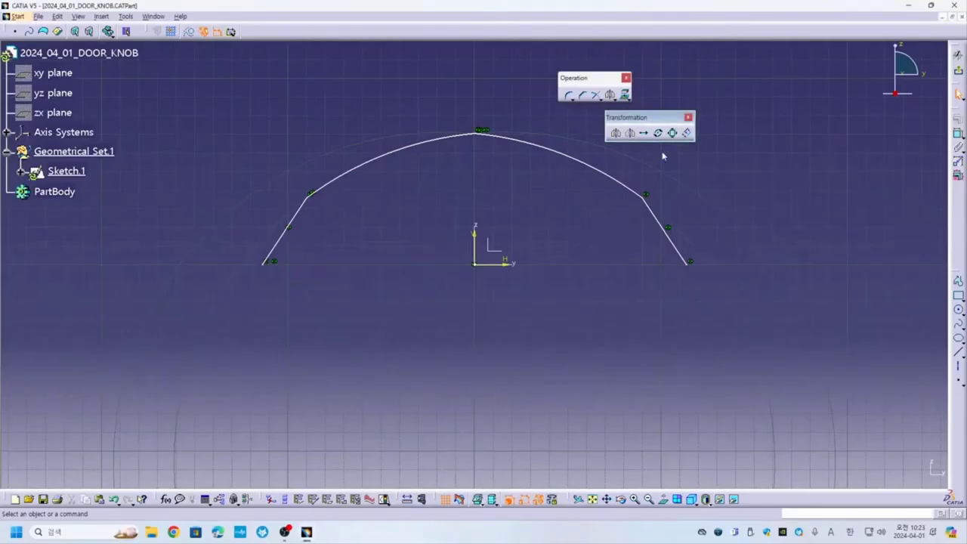
Rearrange the floating toolbars so the Constraint tools sit on the canvas
left_click_drag(660, 126, 732, 106)
left_click_drag(559, 74, 643, 74)
left_click_drag(953, 113, 522, 91)
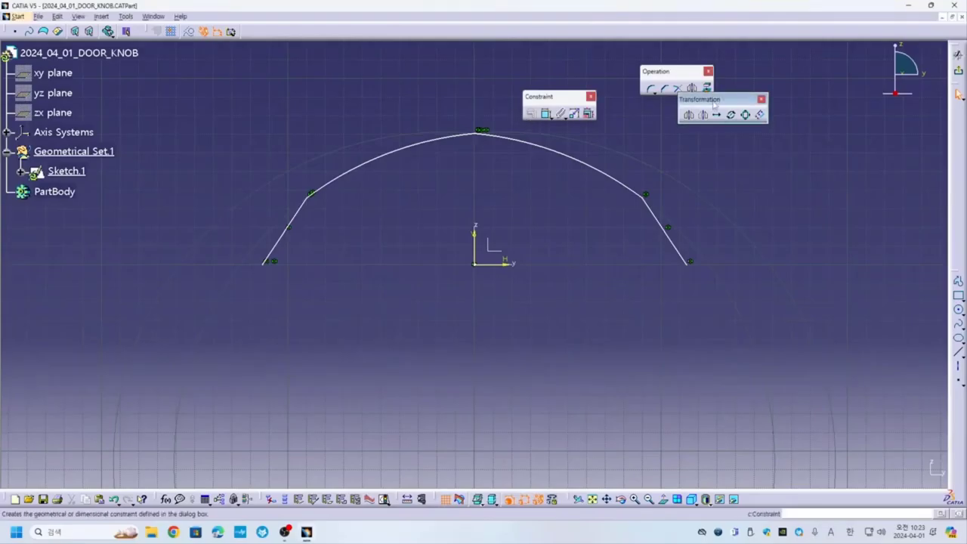
left_click_drag(691, 99, 295, 31)
left_click_drag(648, 67, 958, 227)
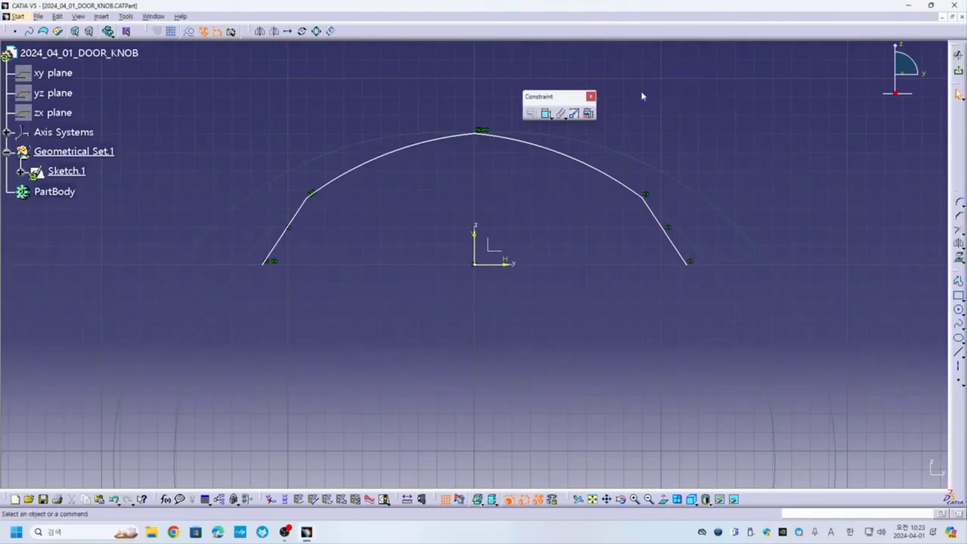
left_click_drag(533, 92, 578, 86)
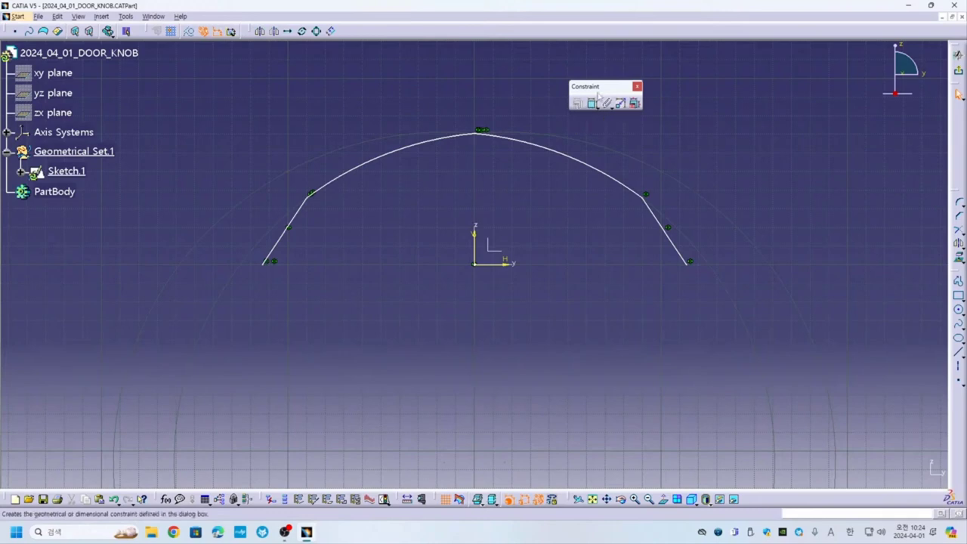
left_click_drag(590, 86, 630, 77)
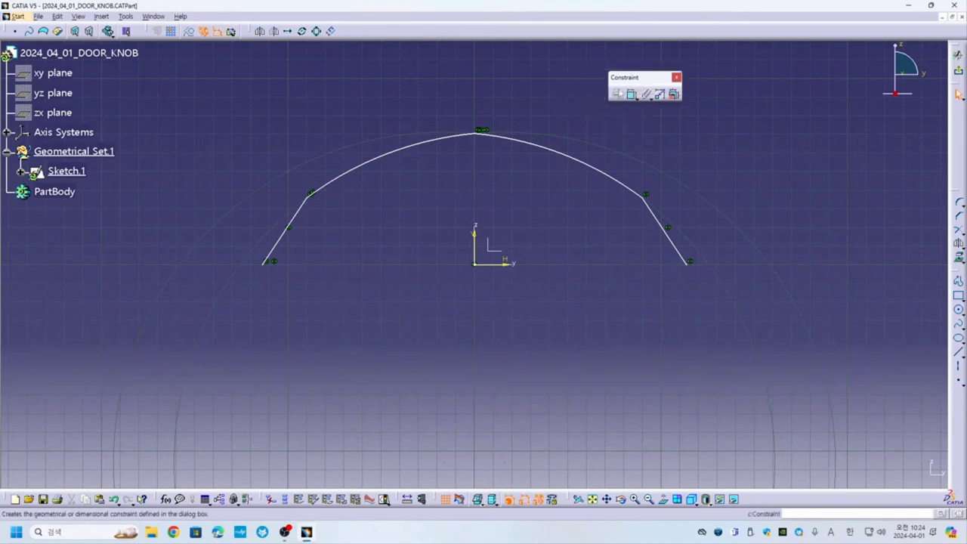
Try a tangency between the two top arc halves, then cancel it to keep the arch
left_click(453, 137)
left_click(525, 144, "ctrl")
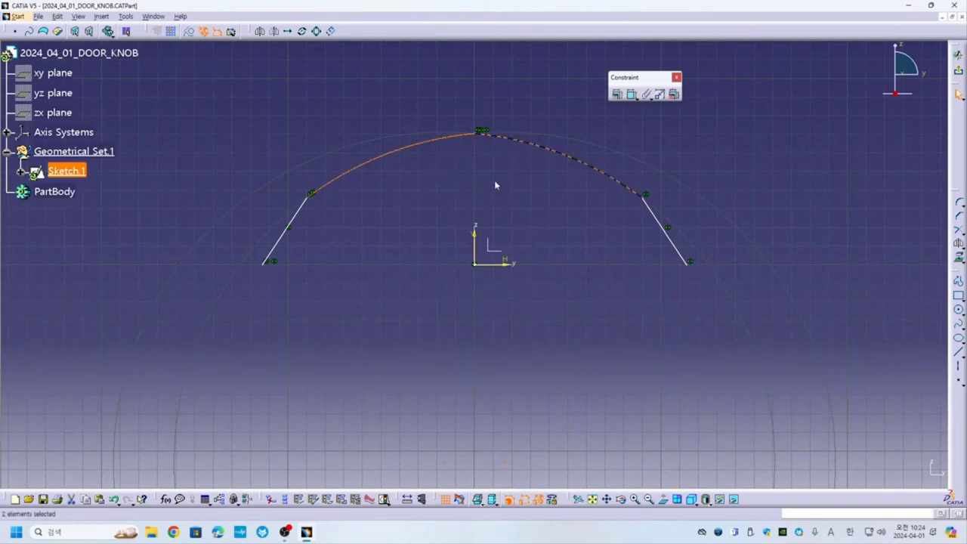
left_click_drag(630, 79, 577, 79)
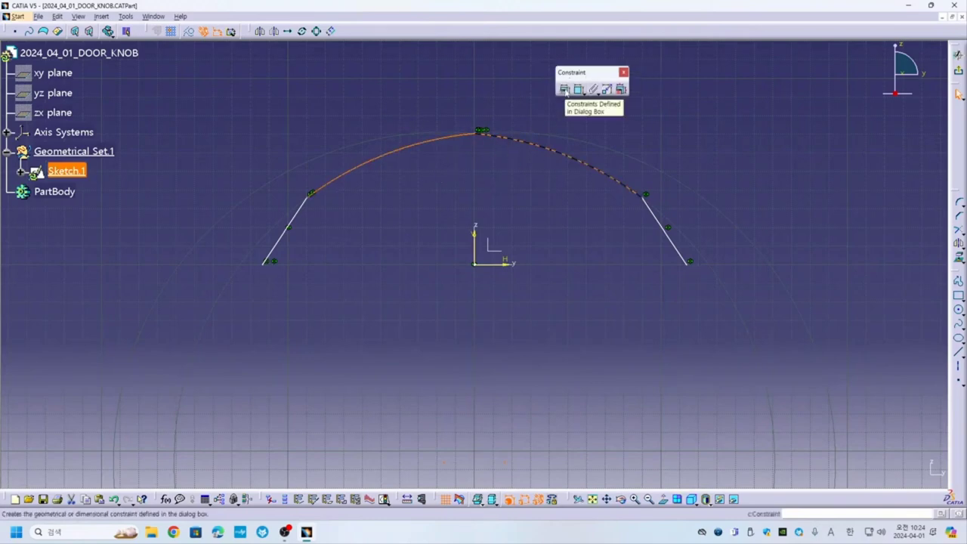
left_click(565, 89)
left_click_drag(847, 296, 445, 107)
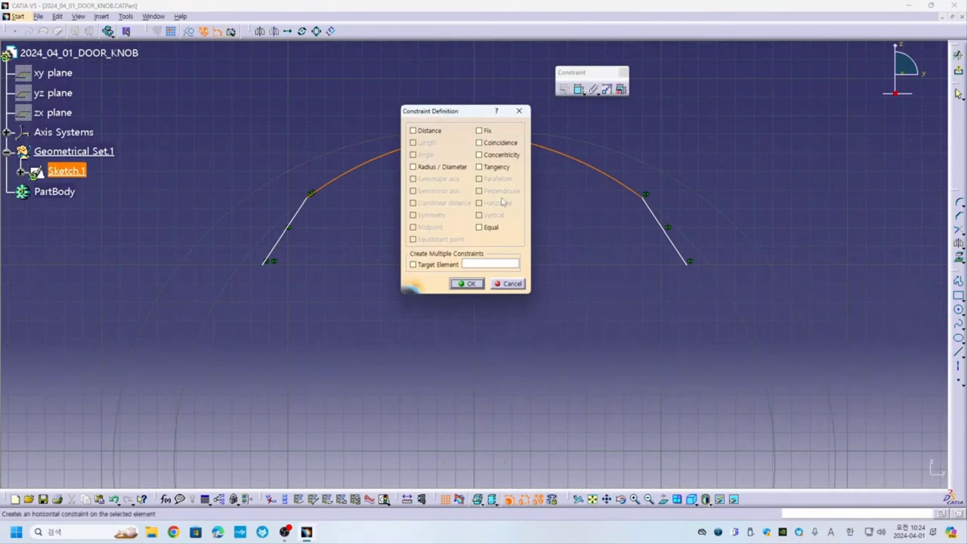
left_click(480, 166)
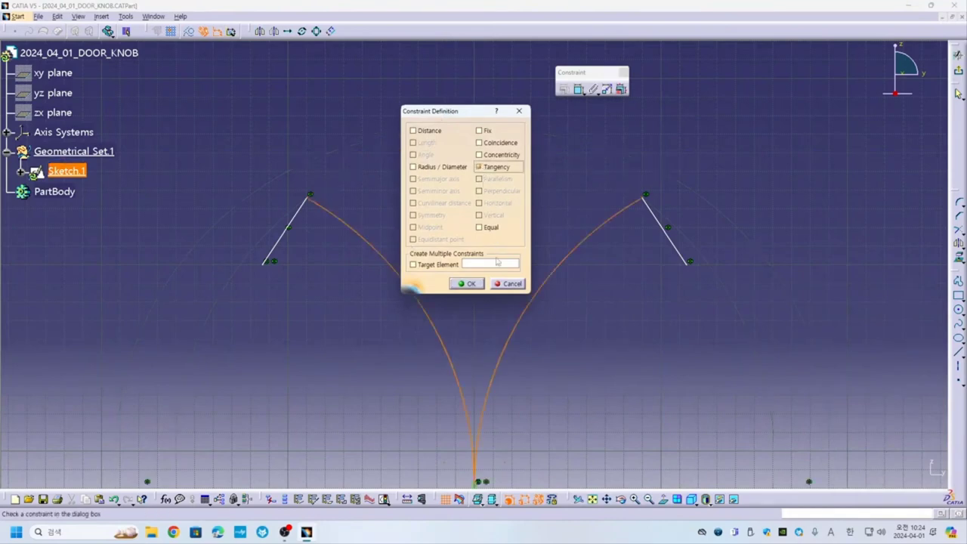
left_click_drag(461, 111, 759, 233)
middle_click_drag(519, 377, 470, 263)
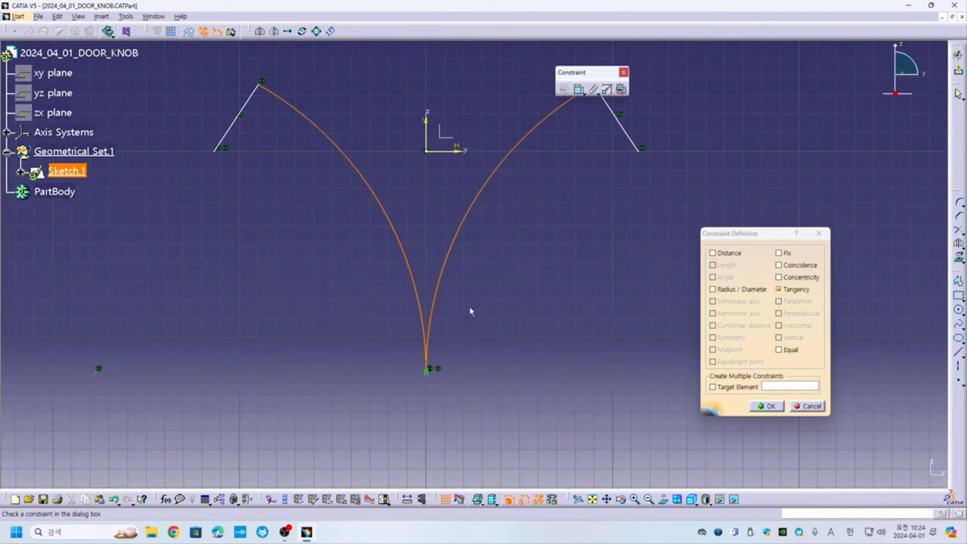
left_click(812, 407)
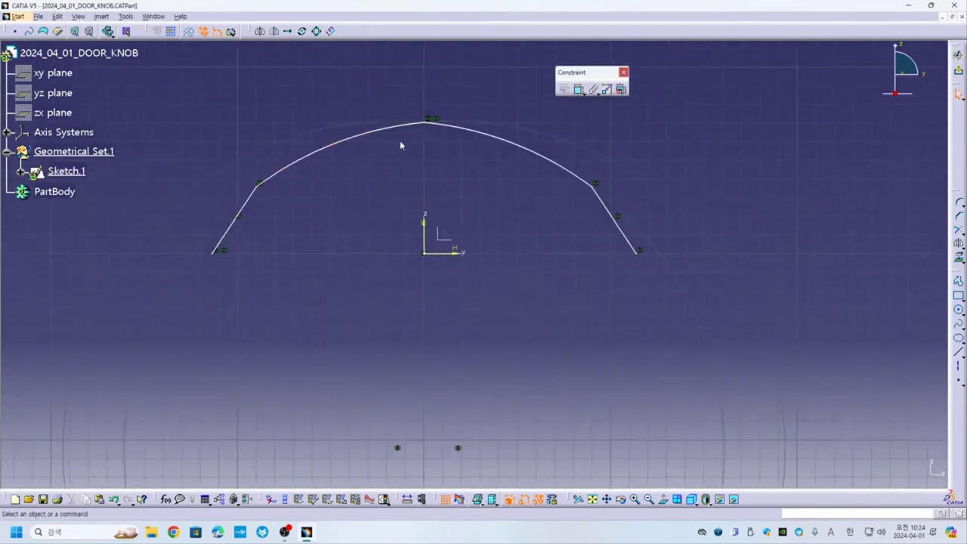
left_click(594, 102)
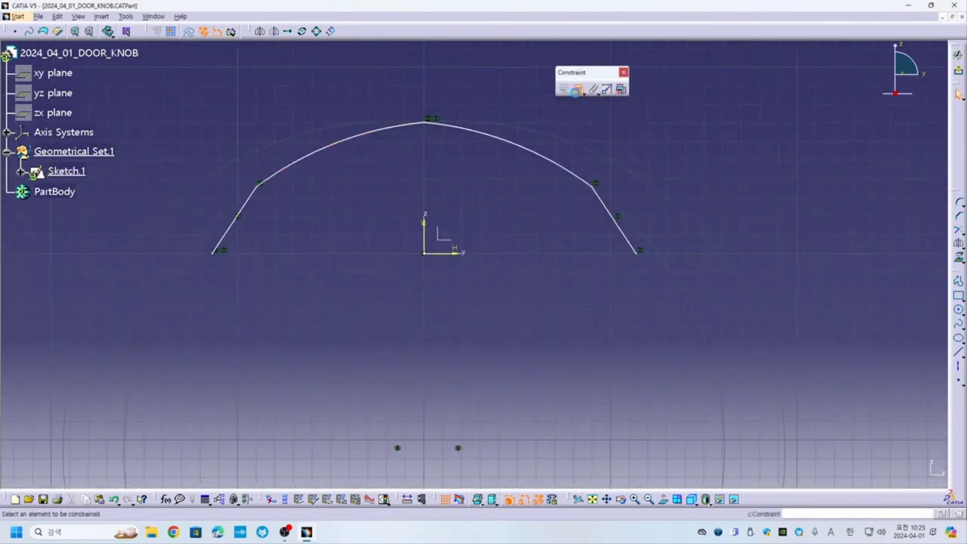
Try a radius dimension on the top arc, then undo it after the arcs flip
left_click(408, 122)
left_click(457, 282)
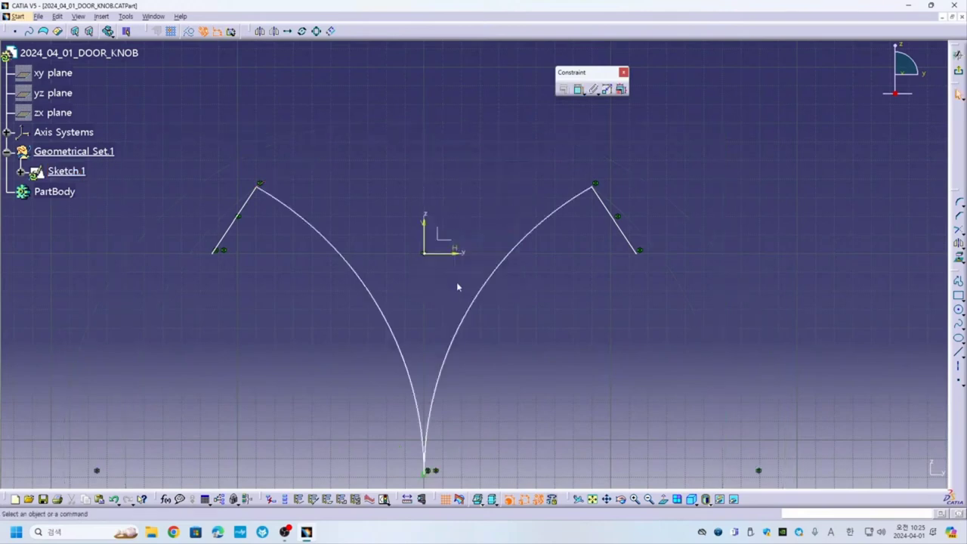
key("ctrl+z")
middle_click_drag(489, 180, 408, 106)
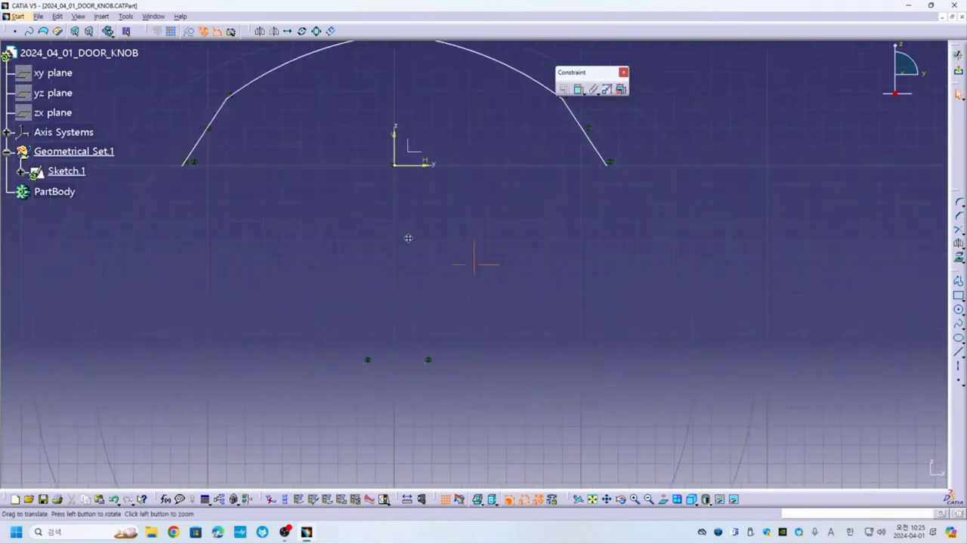
Make the two top arcs' meeting points coincident
left_click(353, 96)
left_click(484, 97)
left_click(397, 88)
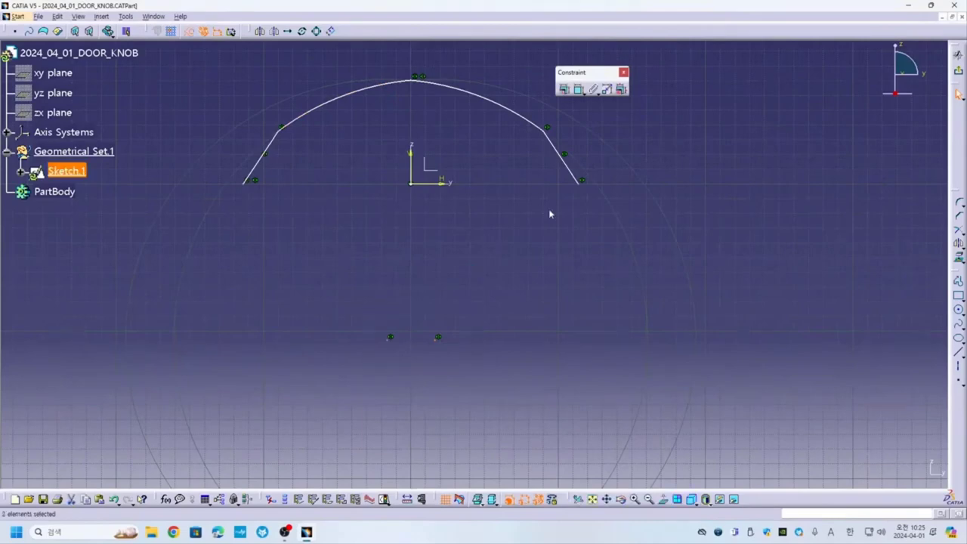
left_click_drag(319, 255, 429, 342)
left_click_drag(327, 303, 497, 374)
left_click_drag(586, 72, 596, 78)
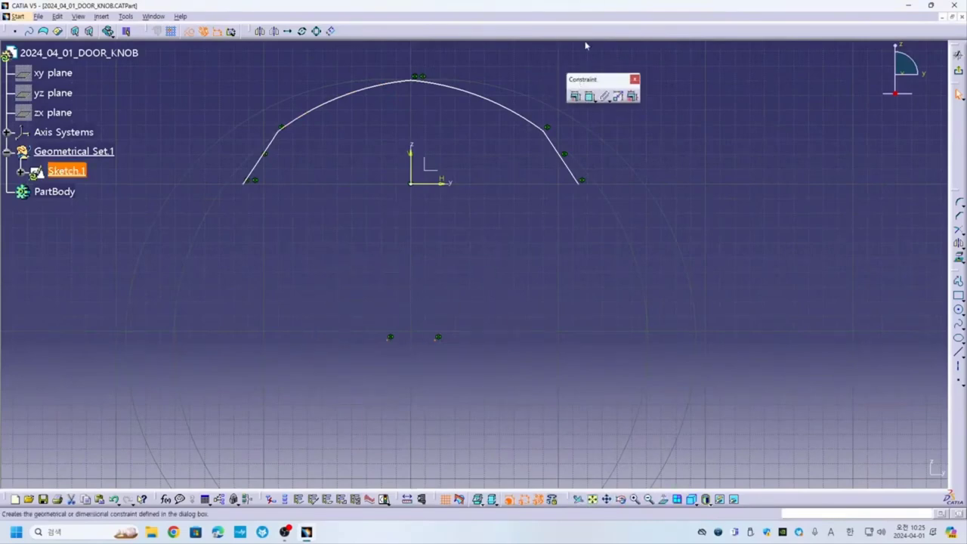
left_click(576, 97)
mouse_move(725, 231)
left_mouse_down()
mouse_move(565, 157)
mouse_move(565, 142)
left_mouse_up()
left_click(630, 174)
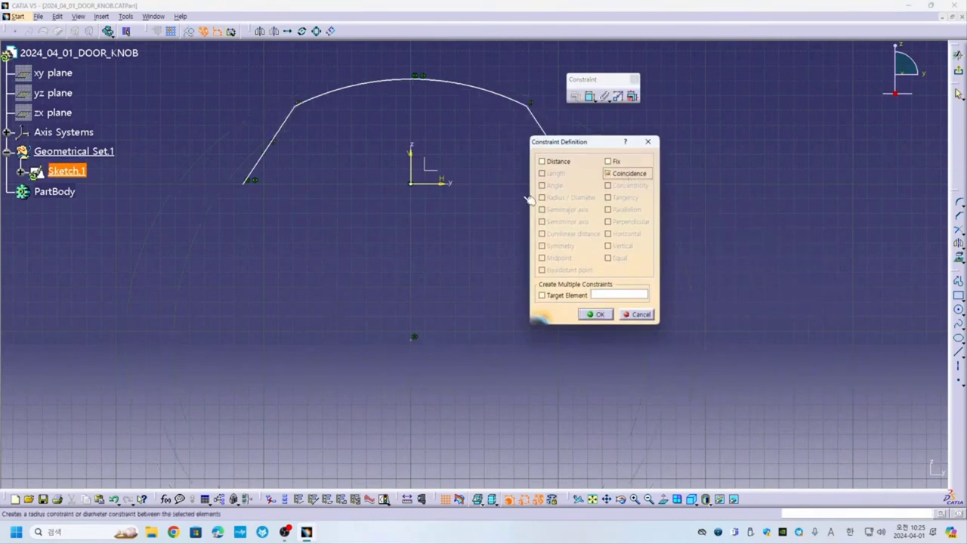
key("Return")
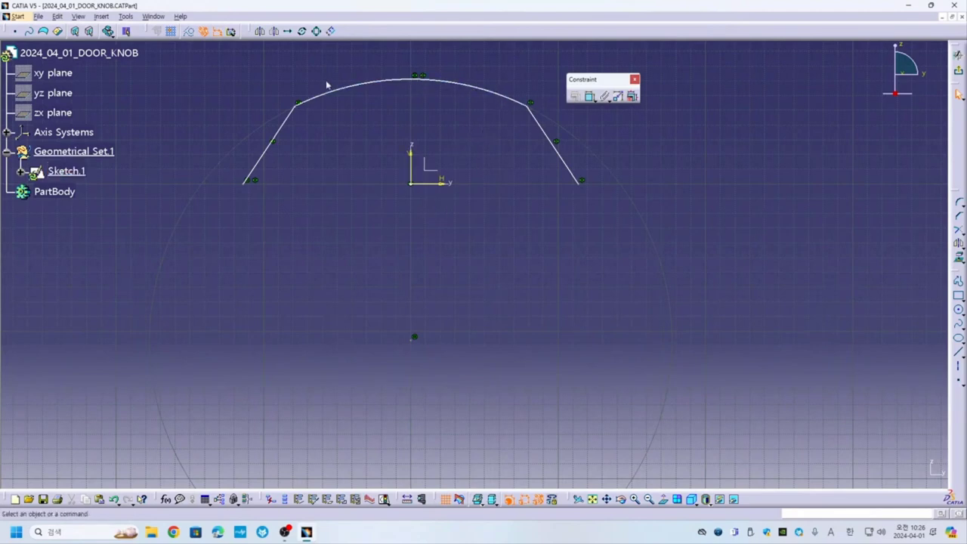
Bring the whole profile into view and select the top arc
left_click_drag(637, 104, 680, 107)
middle_click_drag(445, 145, 420, 205)
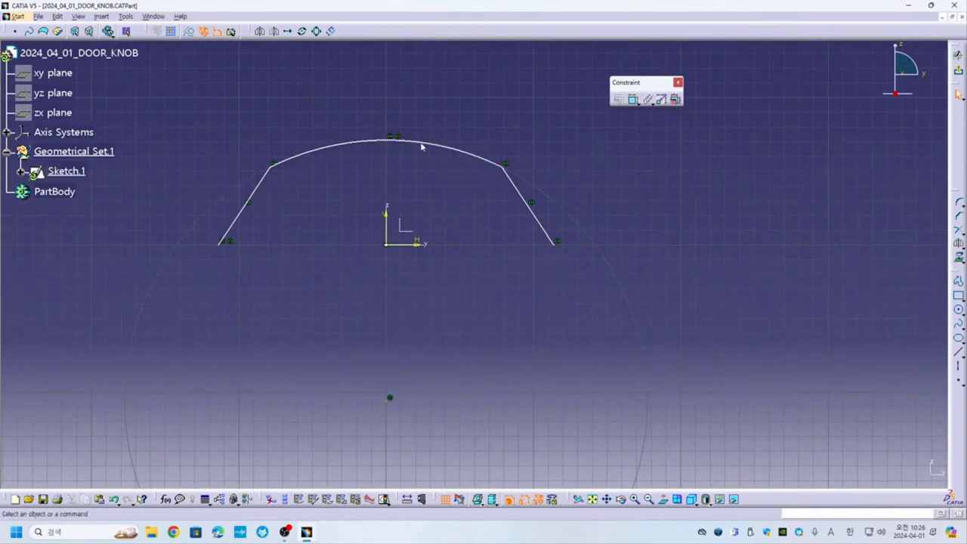
left_click(391, 146)
left_click_drag(634, 83, 538, 99)
Add a radius constraint to the top arc and set it to 800
left_click(535, 115)
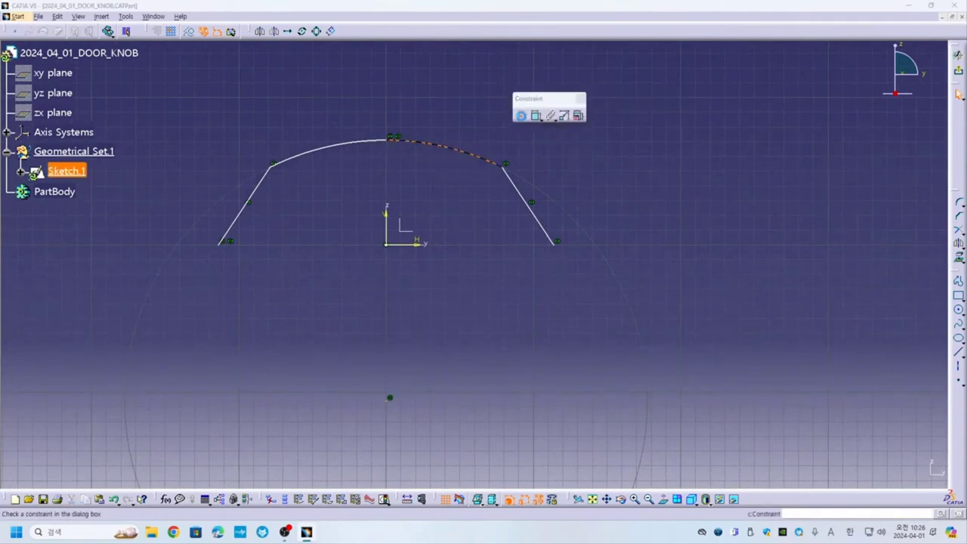
left_click(520, 189)
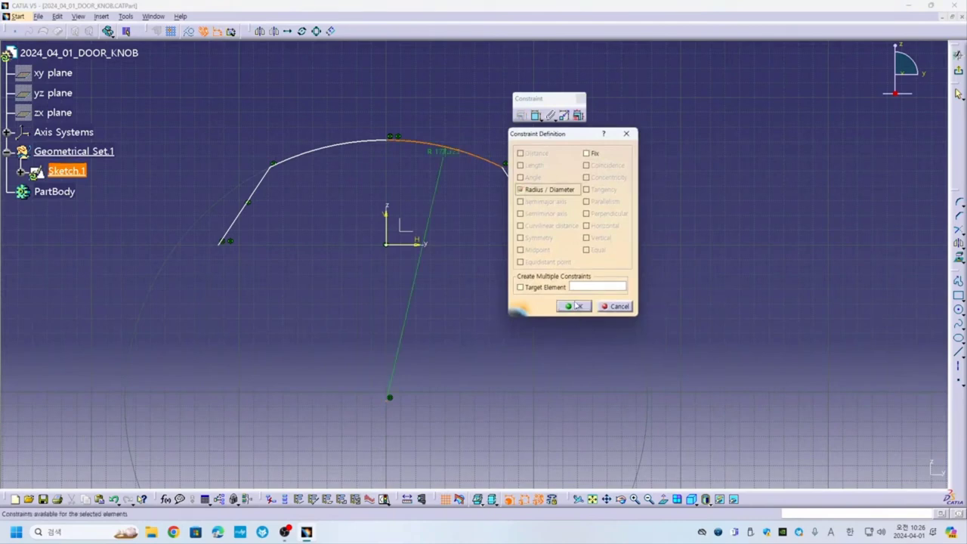
left_click(577, 305)
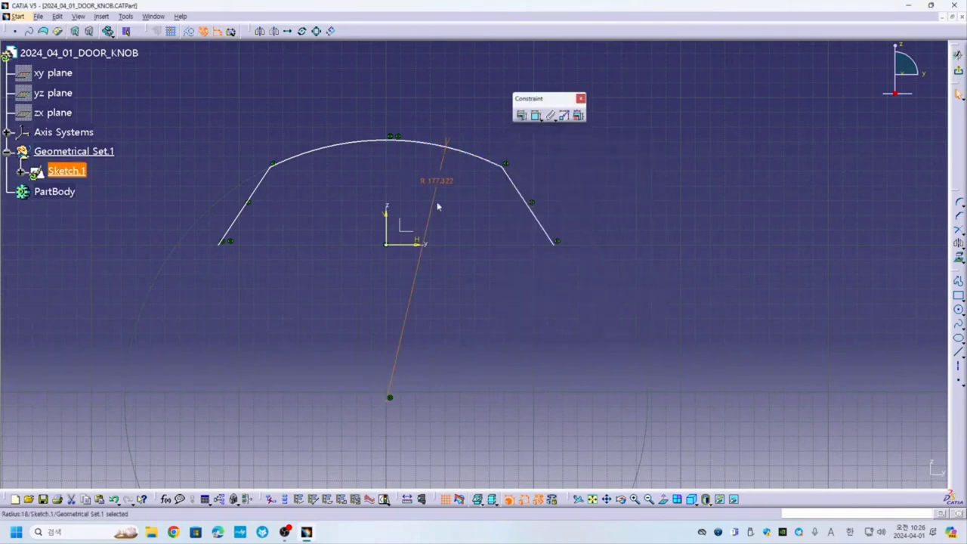
key("Escape")
double_click(447, 186)
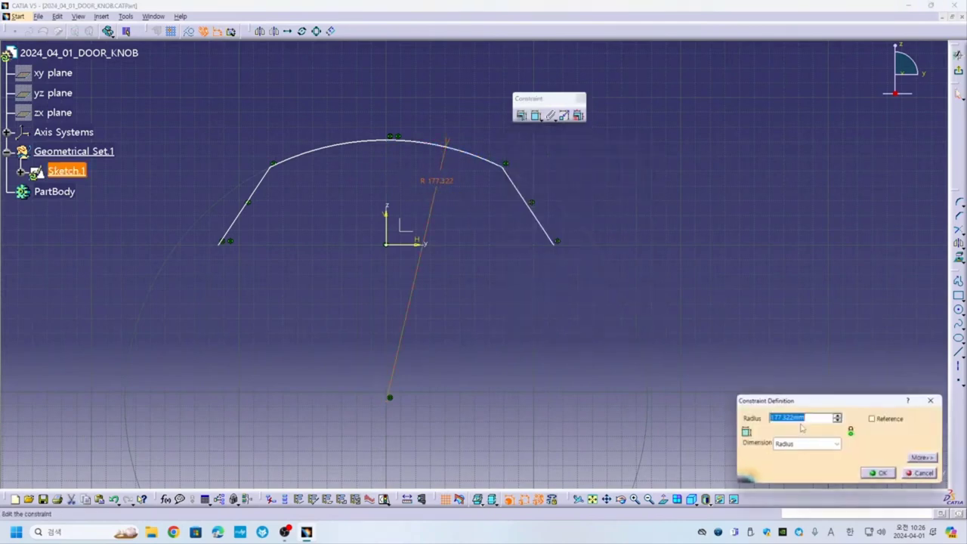
type("800")
key("Return")
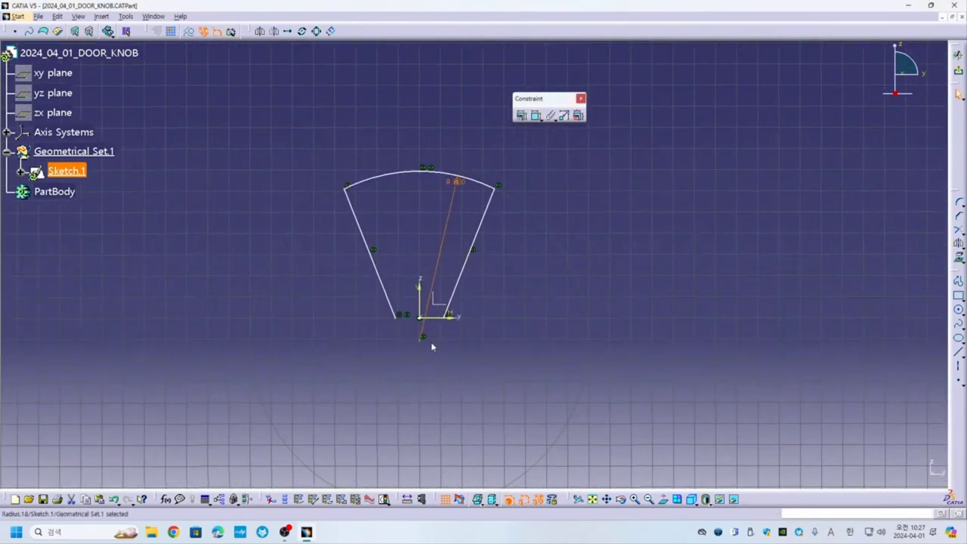
Drag the bottom-left endpoint outward to spread the sloping side lines
mouse_move(395, 316)
left_mouse_down()
mouse_move(244, 306)
mouse_move(261, 314)
left_mouse_up()
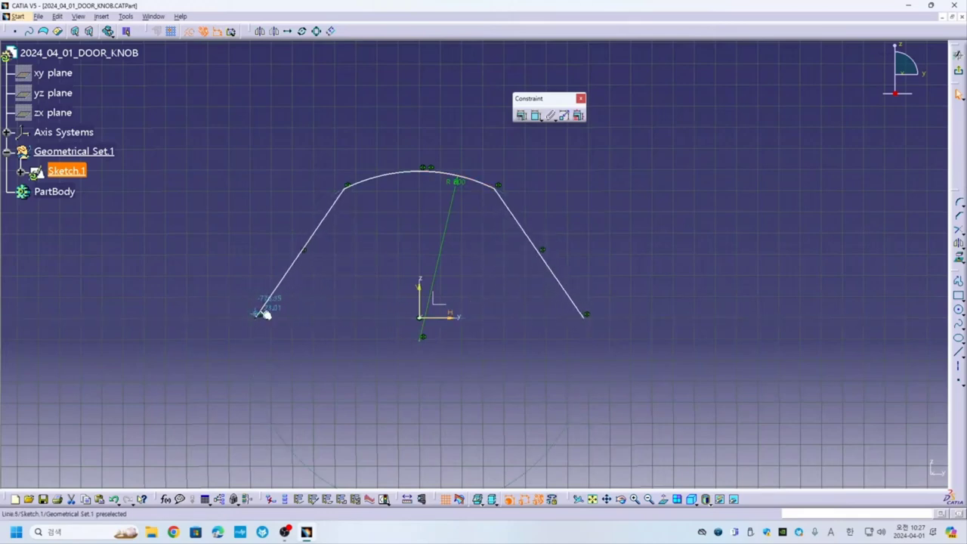
left_click(470, 150)
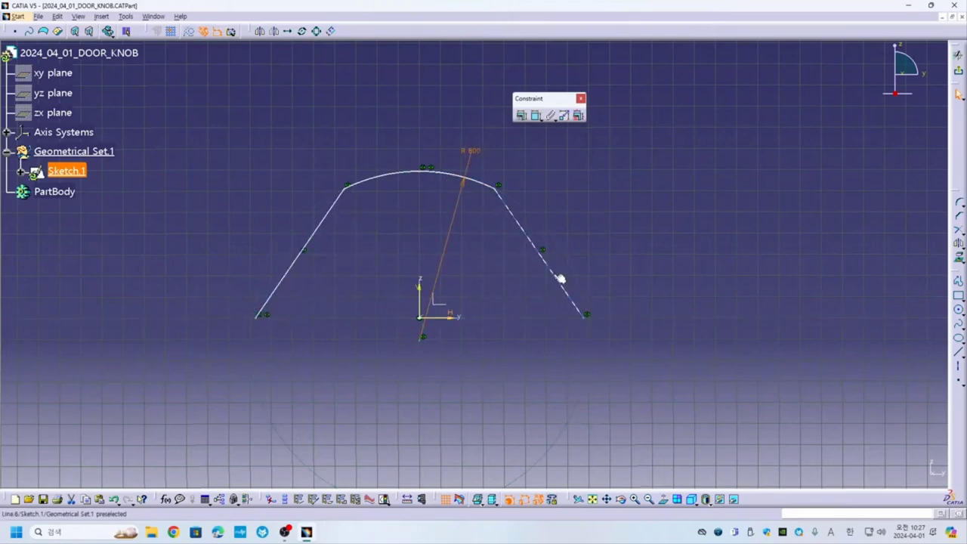
left_click(490, 264)
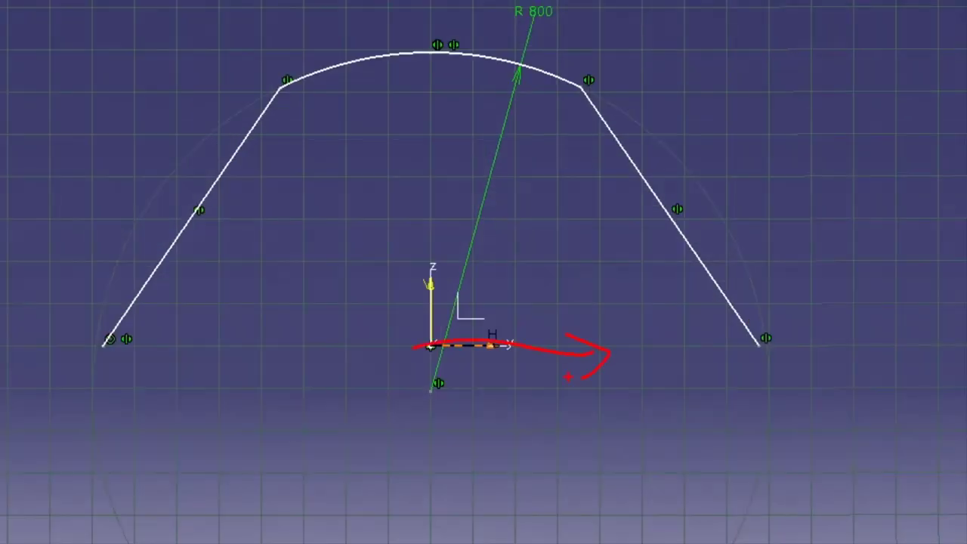
mouse_move(336, 64)
left_mouse_down()
mouse_move(579, 83)
mouse_move(805, 67)
left_mouse_up()
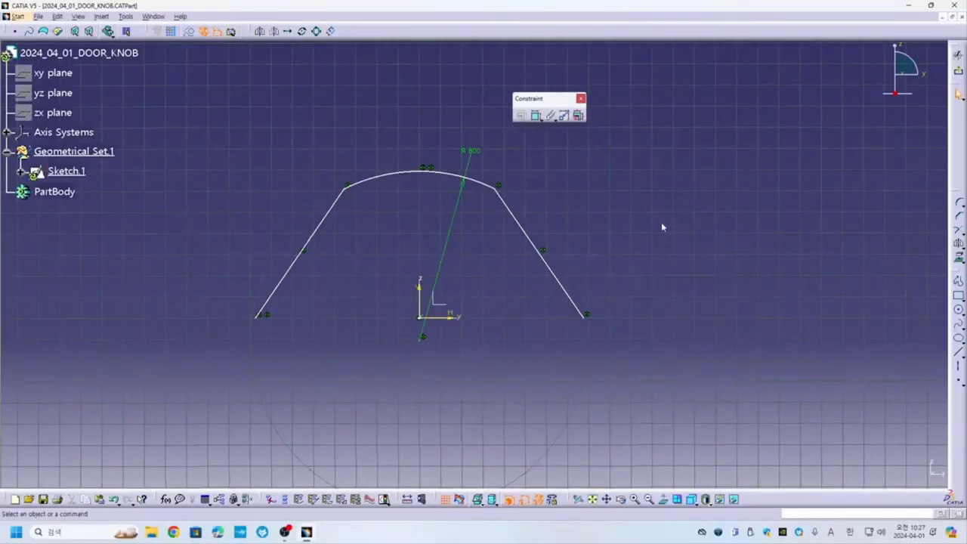
left_click_drag(531, 98, 531, 101)
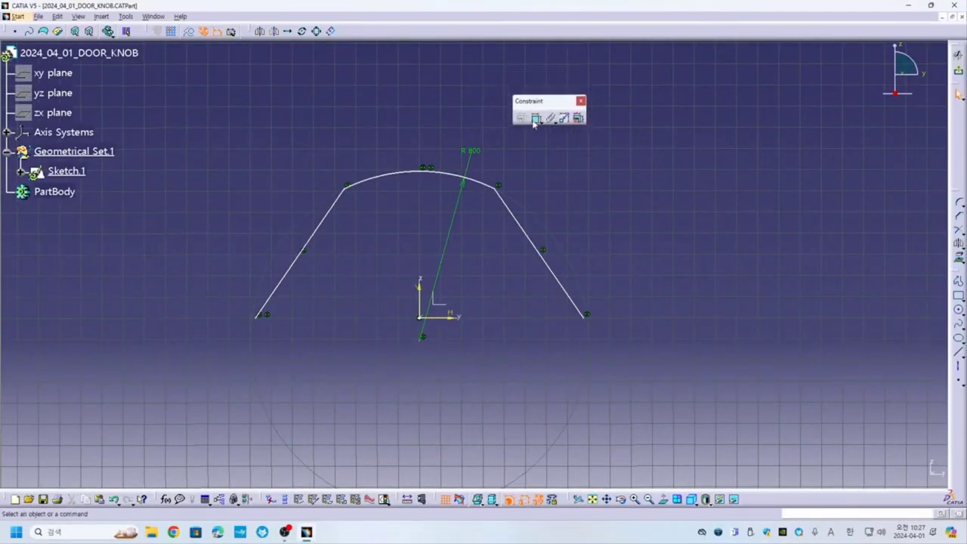
Dimension the top arc 50 above the horizontal axis
left_click(536, 118)
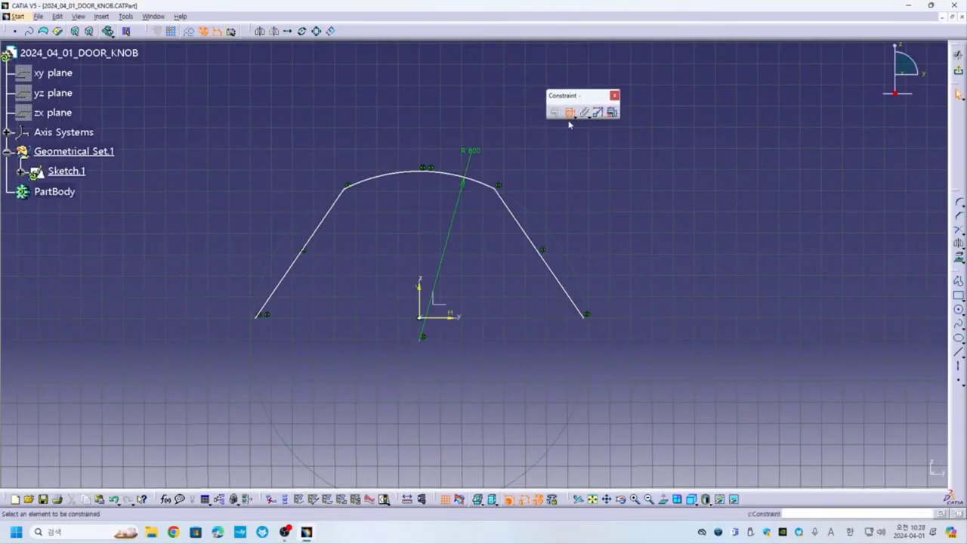
left_click(452, 316)
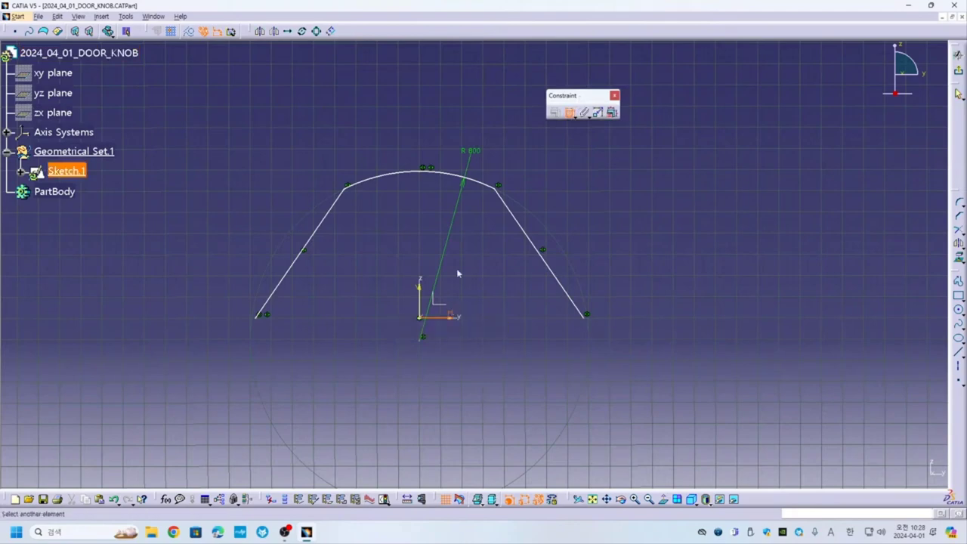
left_click(435, 176)
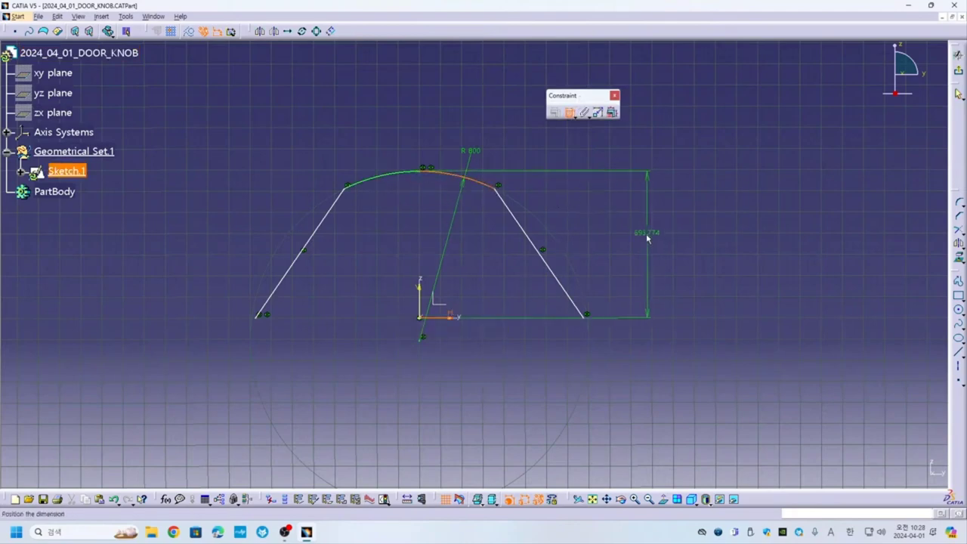
double_click(634, 231)
type("50")
key("Return")
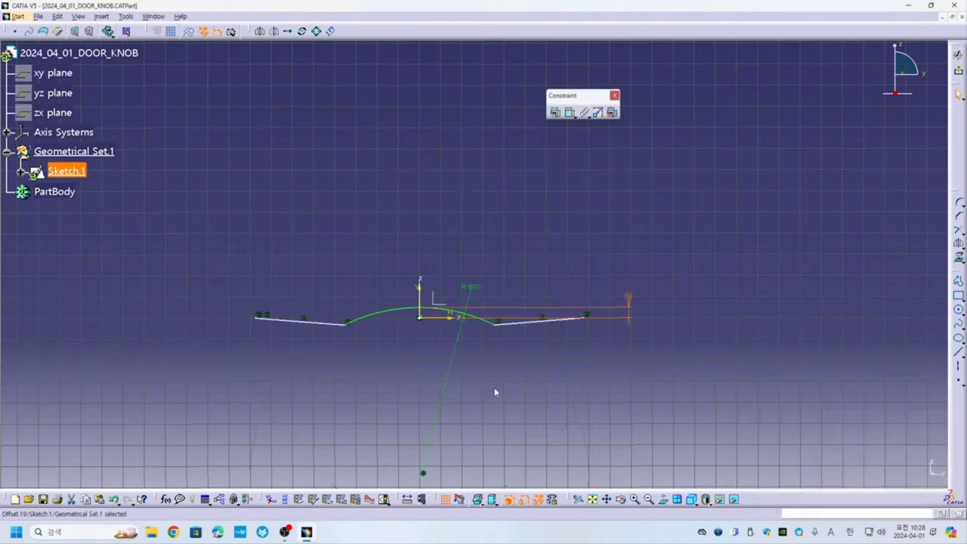
Drag the arc and line endpoints to reshape the short sloping side lines
left_click_drag(562, 284, 461, 251)
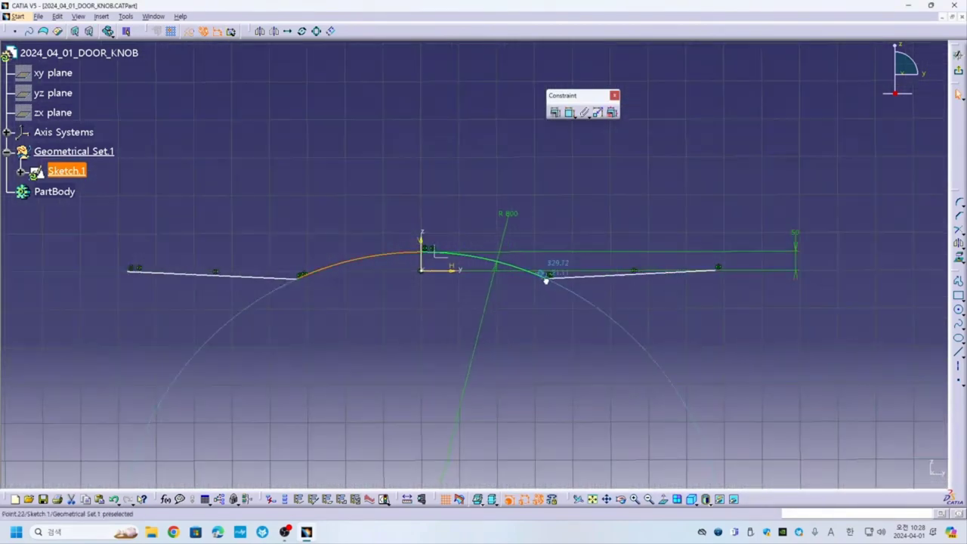
left_click_drag(718, 270, 496, 275)
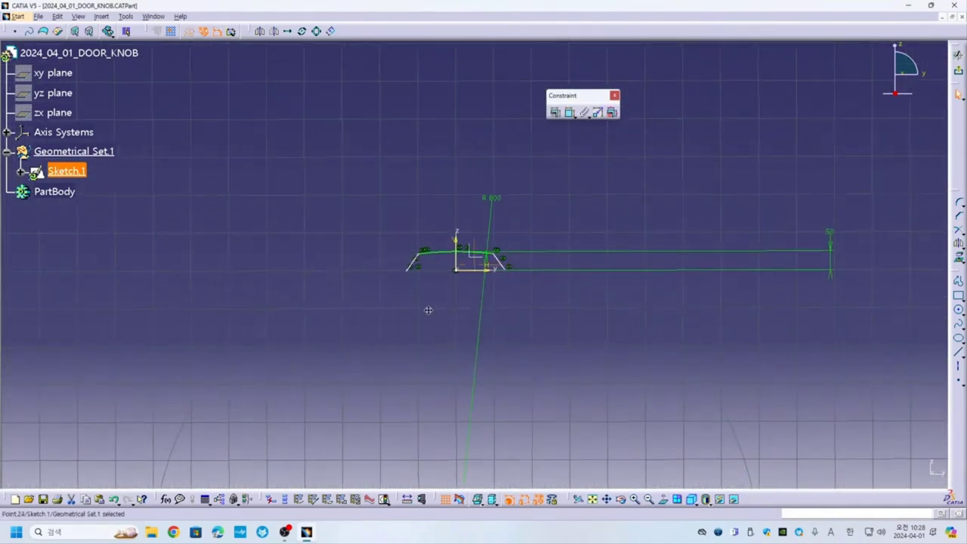
mouse_move(428, 309)
middle_mouse_down()
mouse_move(349, 242)
mouse_move(165, 314)
middle_mouse_up()
mouse_move(166, 314)
left_mouse_down()
mouse_move(213, 309)
mouse_move(197, 304)
left_mouse_up()
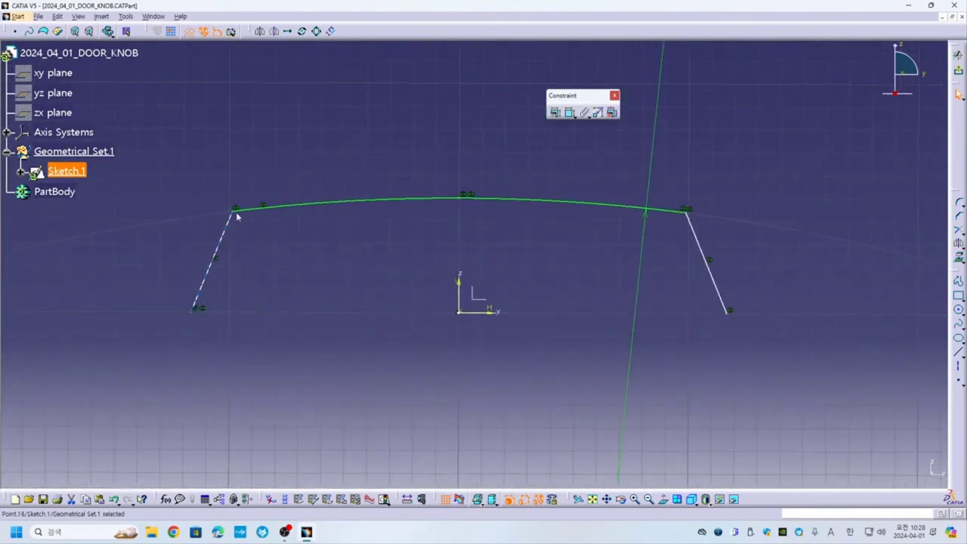
mouse_move(233, 212)
left_mouse_down()
mouse_move(259, 223)
mouse_move(234, 208)
left_mouse_up()
middle_click_drag(499, 255, 463, 241)
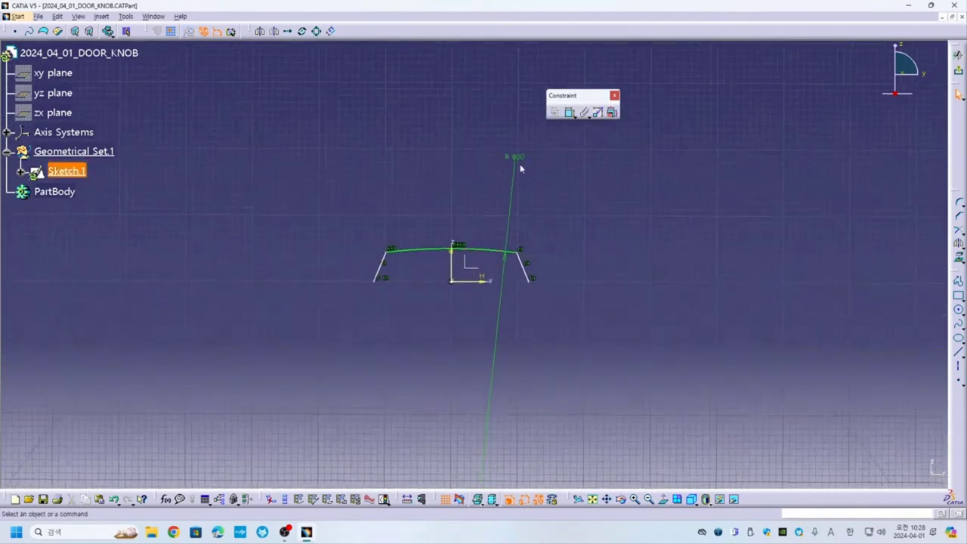
left_click(393, 332)
middle_click_drag(392, 332, 383, 316)
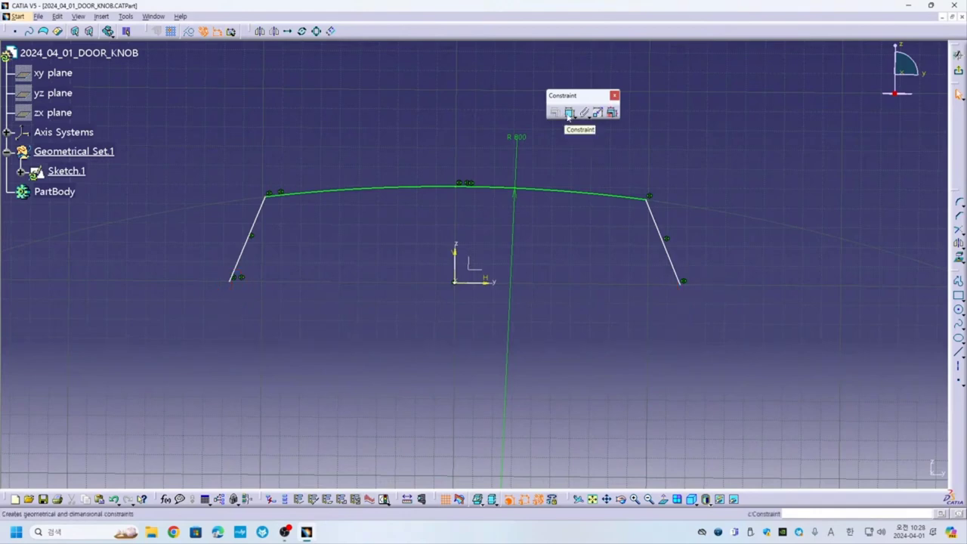
Dimension the two bottom endpoints 180 apart and move the left arc endpoint inward
left_click(570, 112)
left_click(231, 278)
left_click(682, 281)
double_click(446, 318)
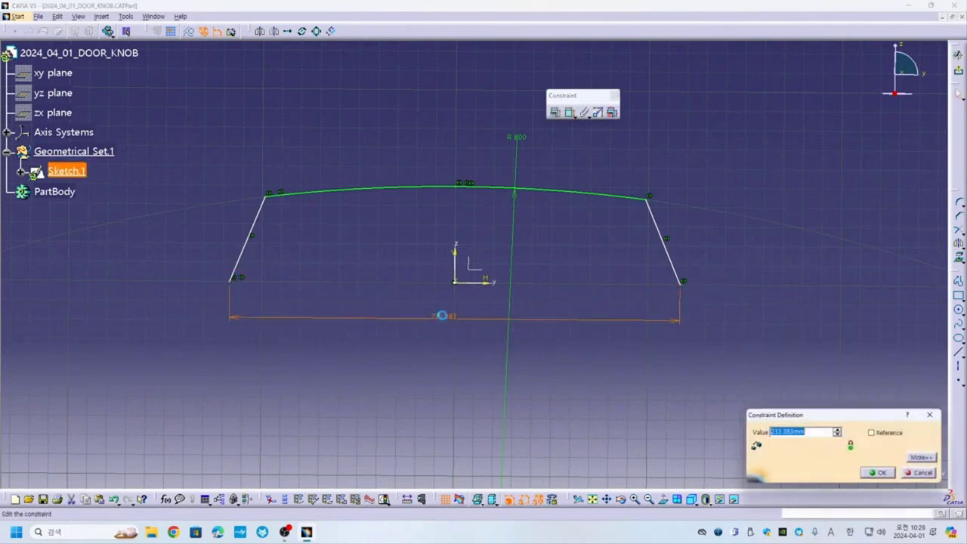
type("180")
key("Return")
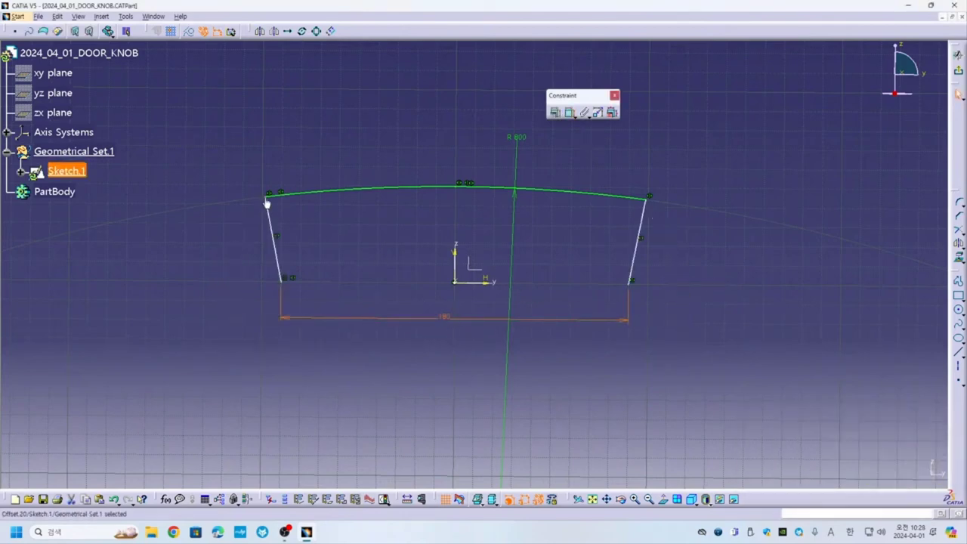
left_click_drag(266, 201, 336, 210)
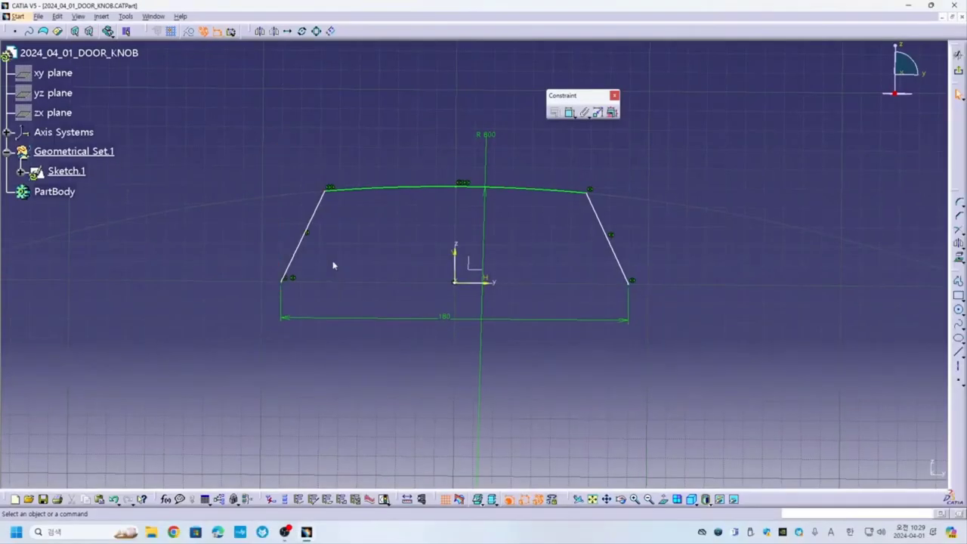
Add a 20 horizontal dimension across the left slanted line
left_click(571, 112)
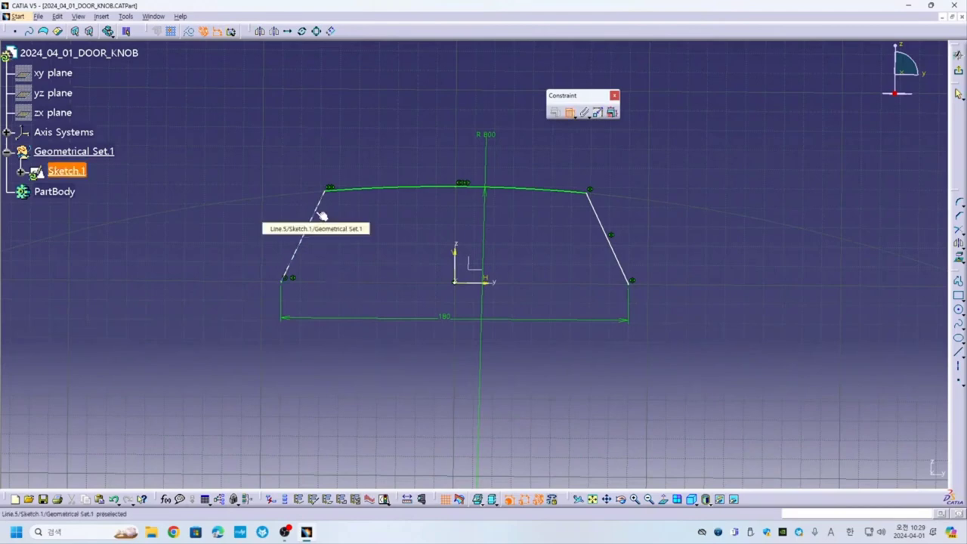
left_click(324, 214)
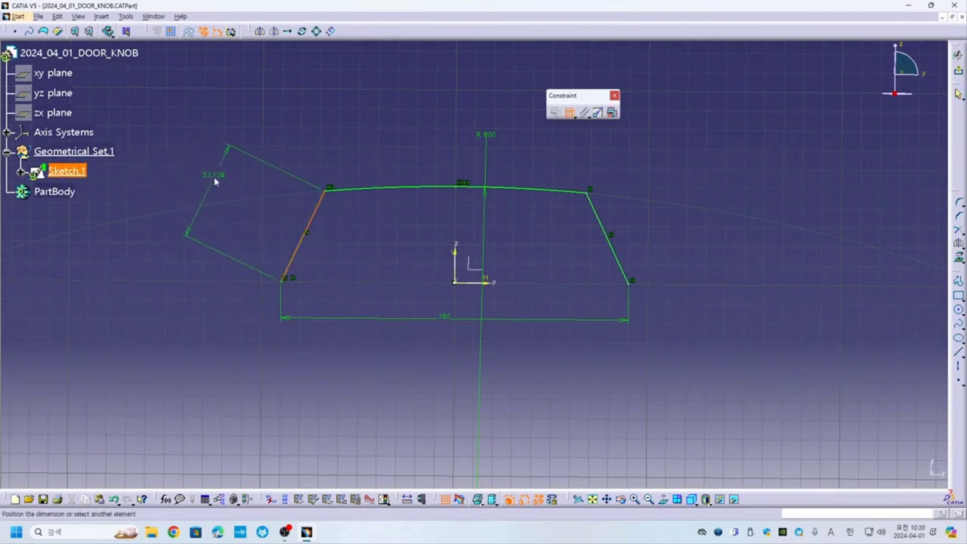
right_click(215, 183)
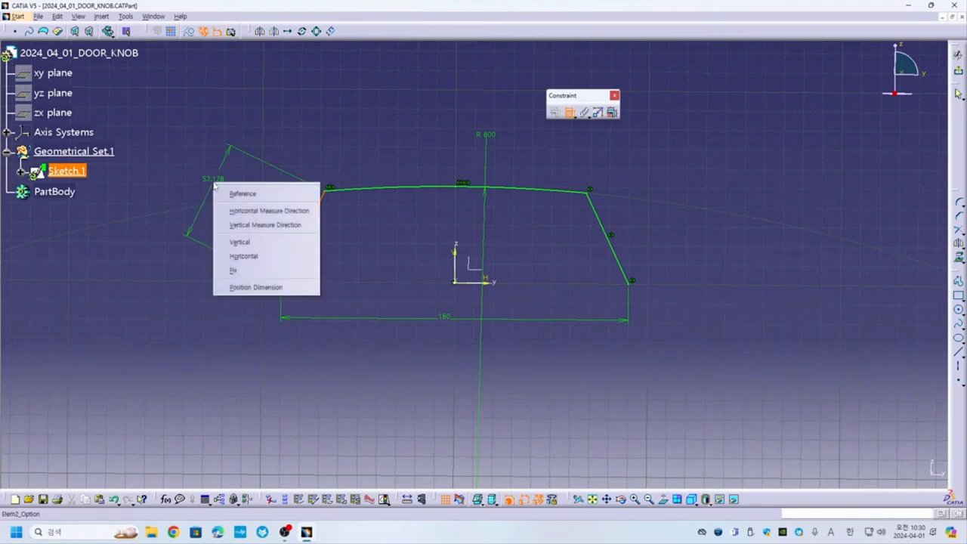
left_click(254, 217)
double_click(303, 144)
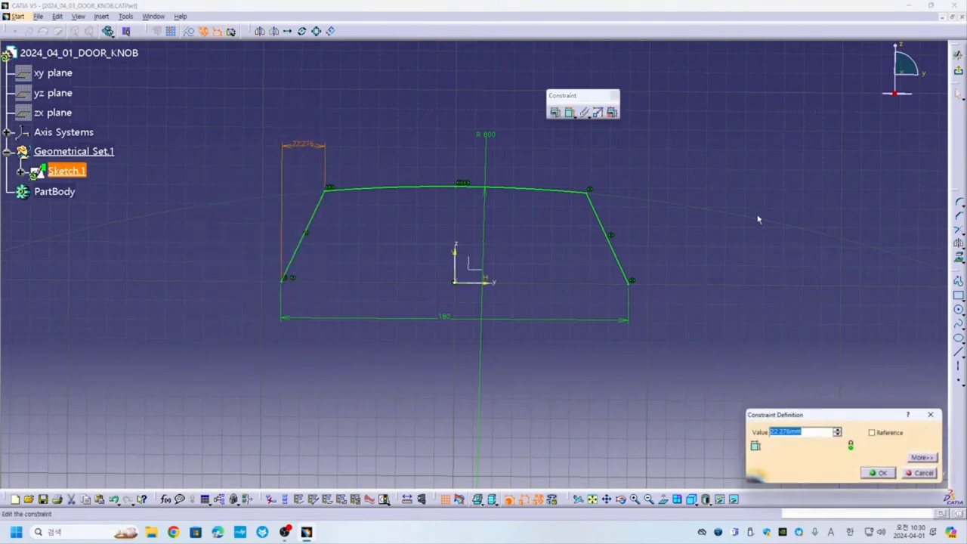
type("20")
key("Return")
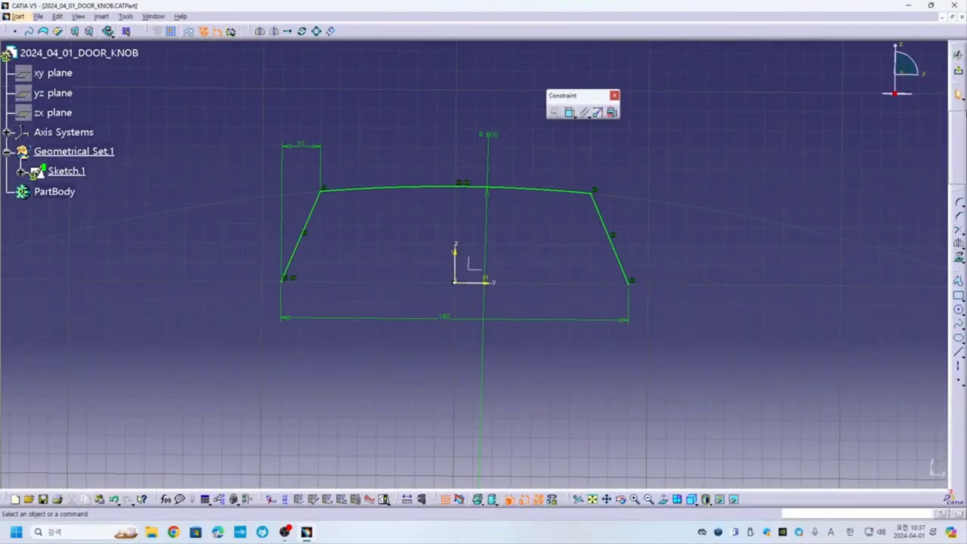
left_click_drag(958, 198, 597, 127)
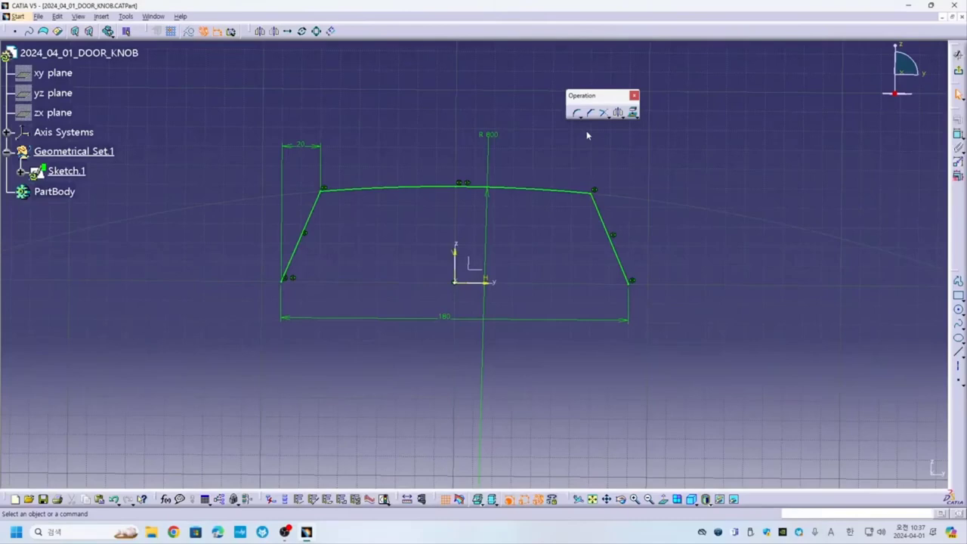
Fillet both top corner points with an R30 corner, accepting the trim warning
left_click(578, 116)
left_click_drag(589, 125, 590, 139)
left_click_drag(581, 96, 602, 60)
left_click_drag(582, 133, 603, 101)
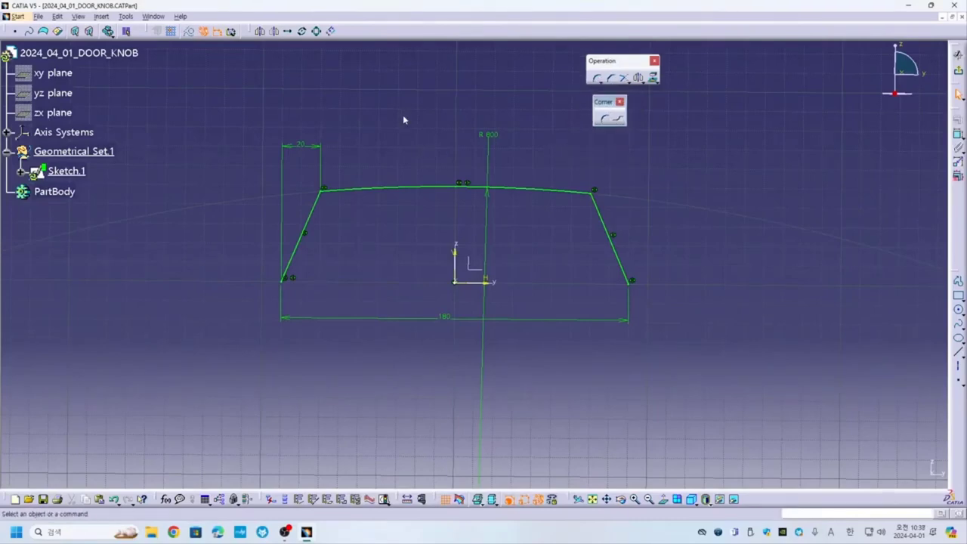
left_click(323, 190)
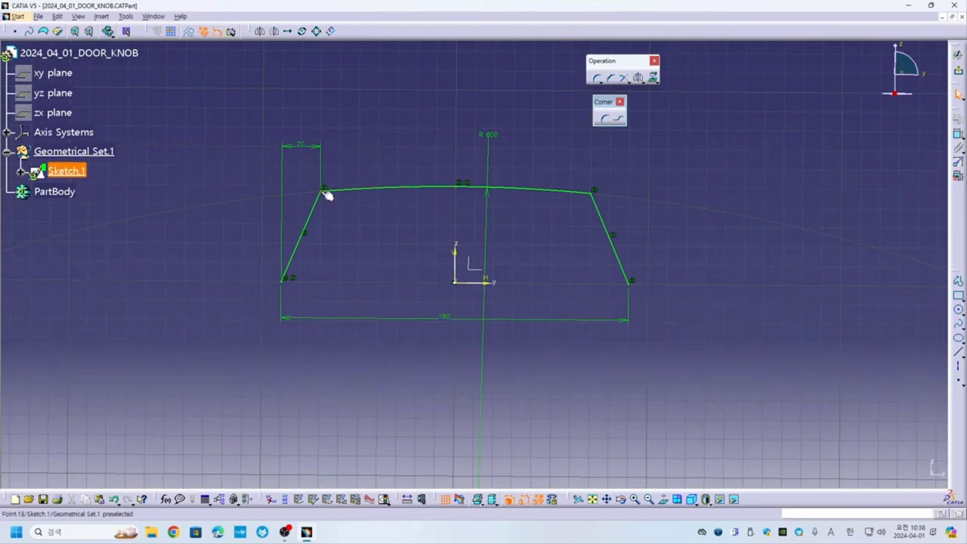
left_click(594, 190, "ctrl")
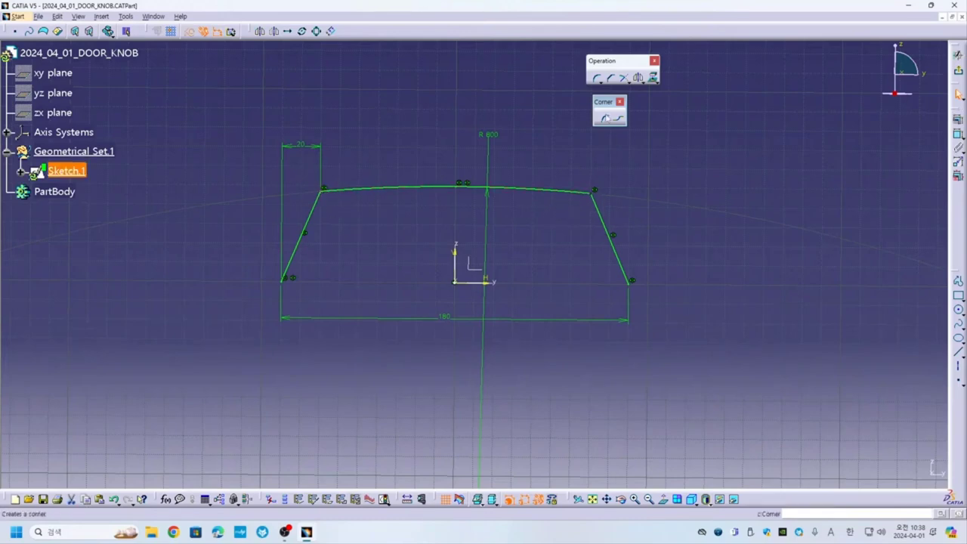
left_click(605, 118)
left_click_drag(151, 31, 182, 82)
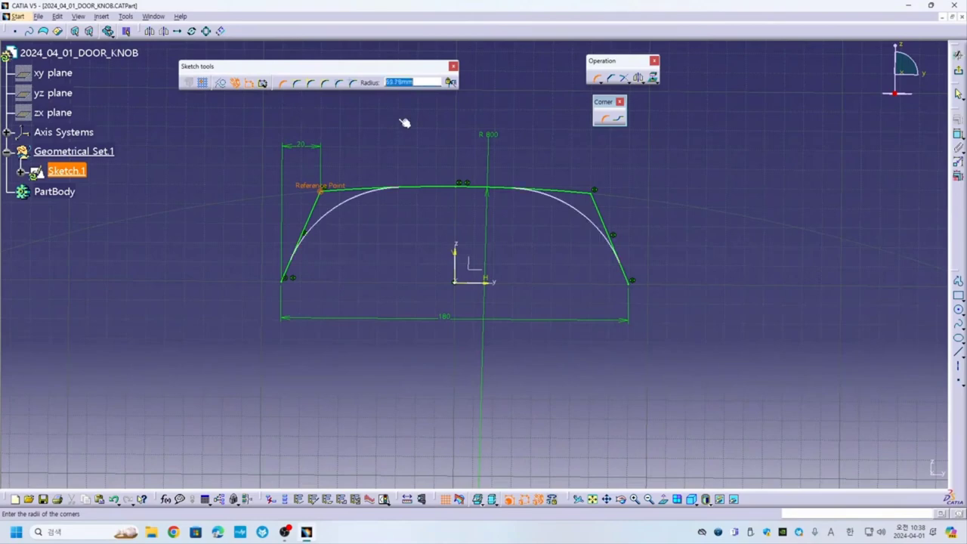
type("50")
key("Return")
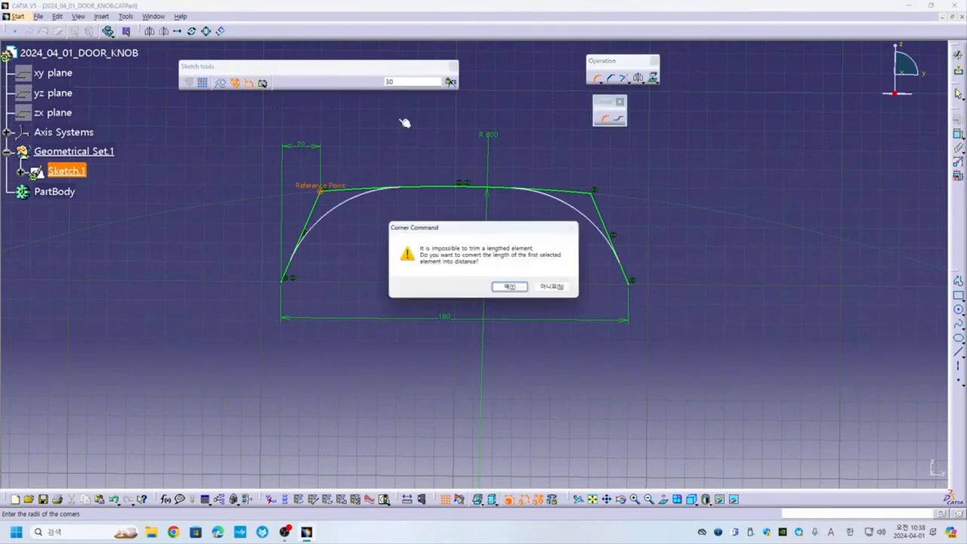
left_click(514, 289)
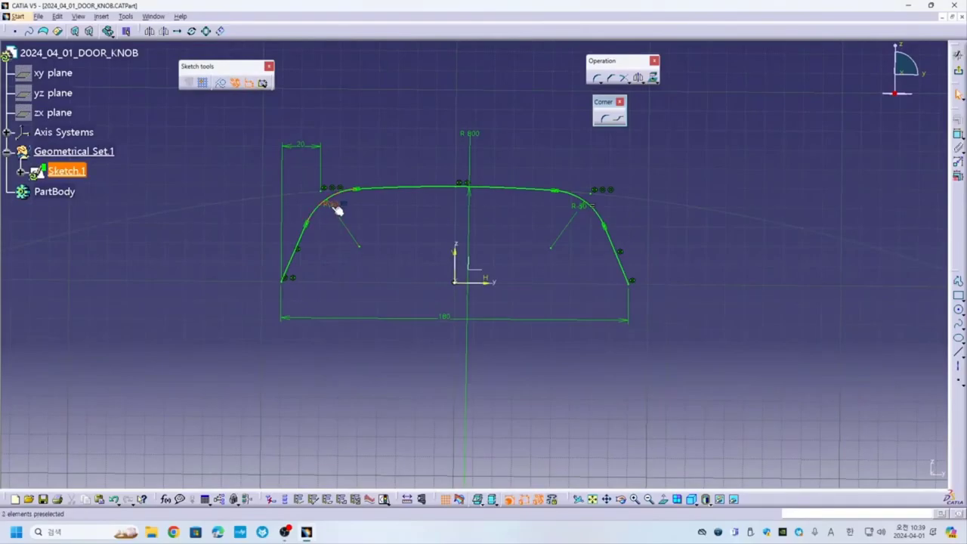
Change the corner fillets to R40, then set the left fillet to R10
double_click(346, 223)
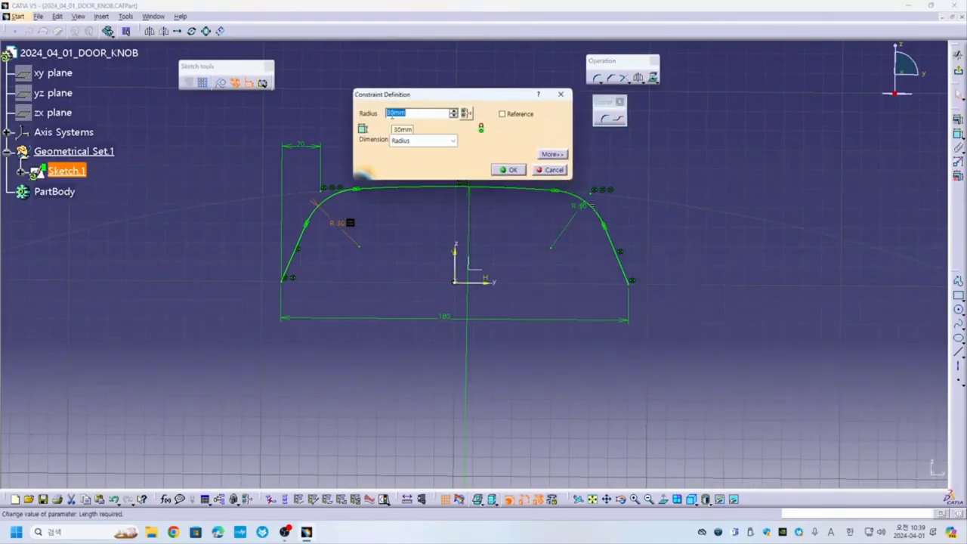
type("40")
key("Return")
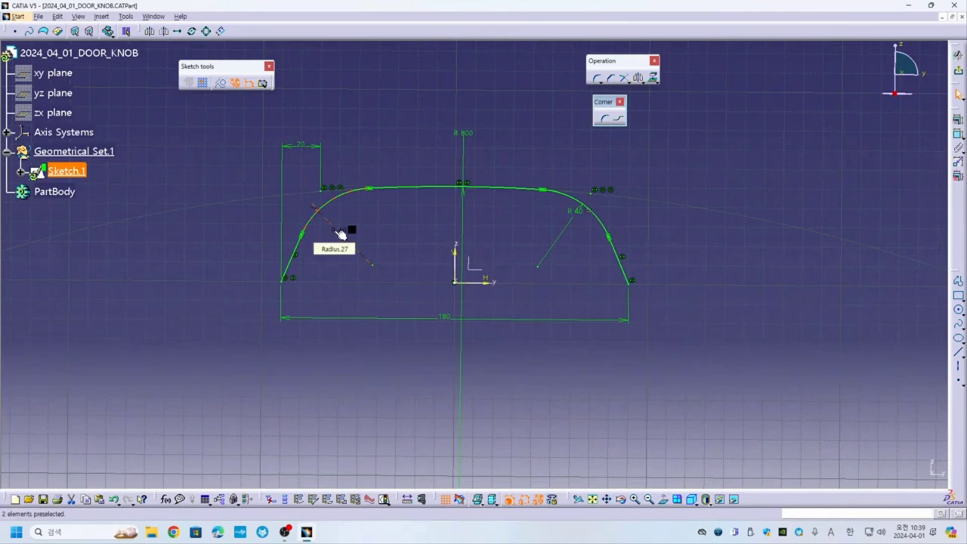
double_click(337, 229)
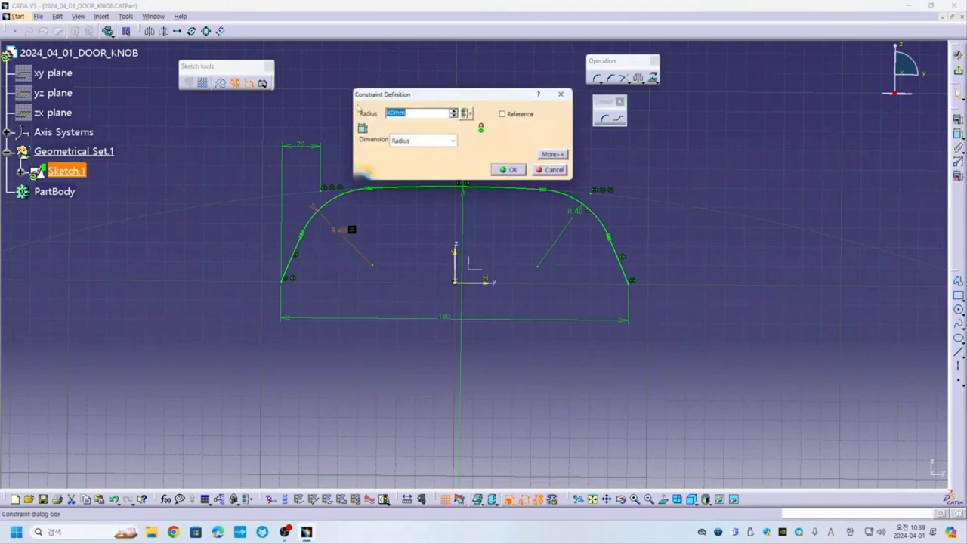
type("10")
key("Return")
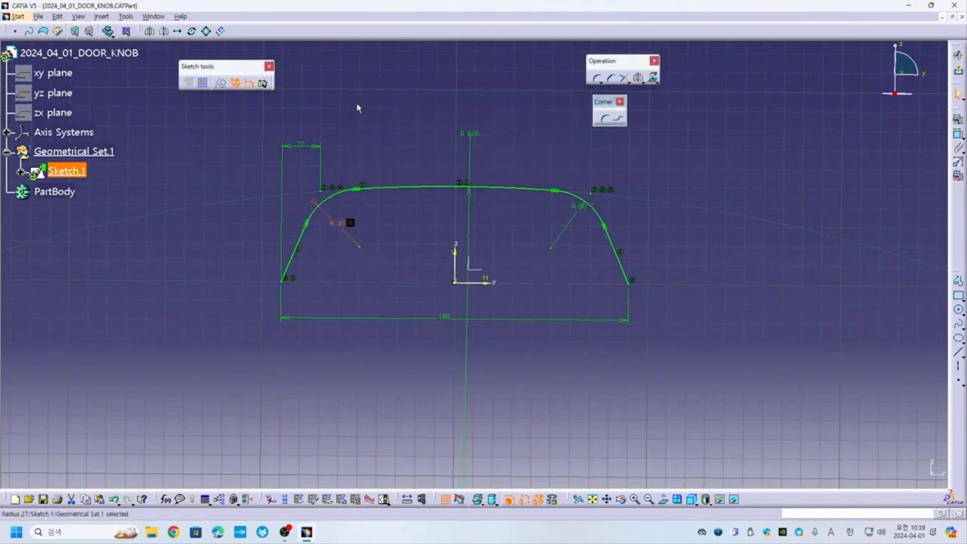
left_click(363, 92)
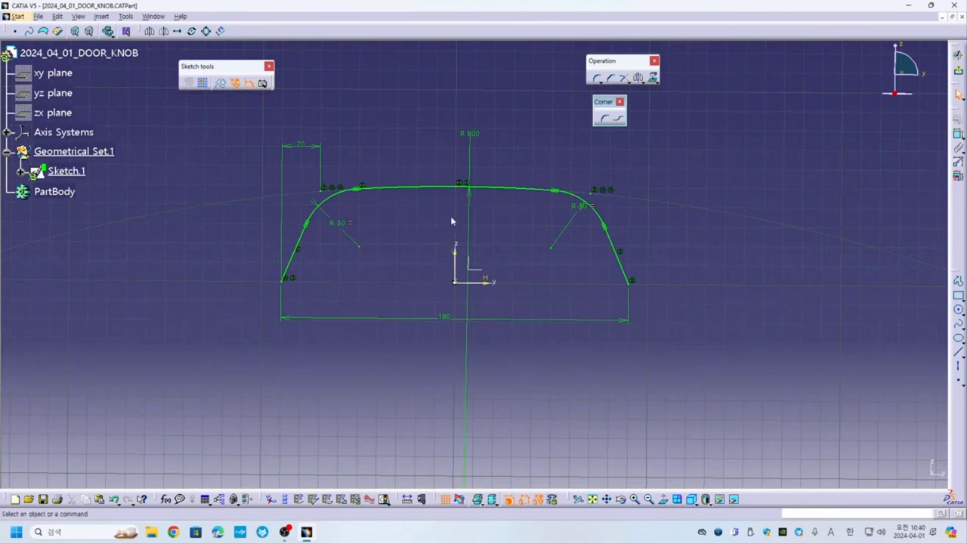
Exit Sketch.1 and start a new sketch on the same plane
left_click(958, 55)
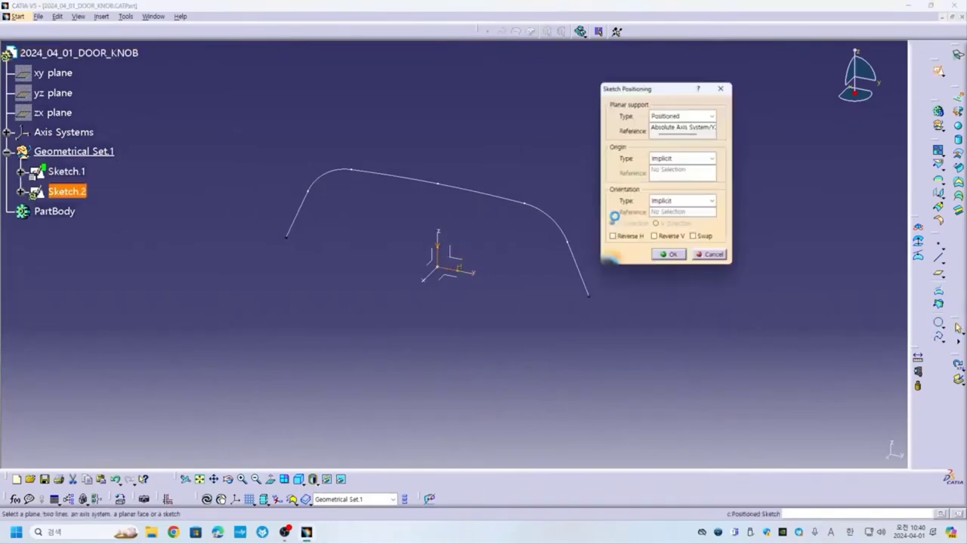
left_click(669, 253)
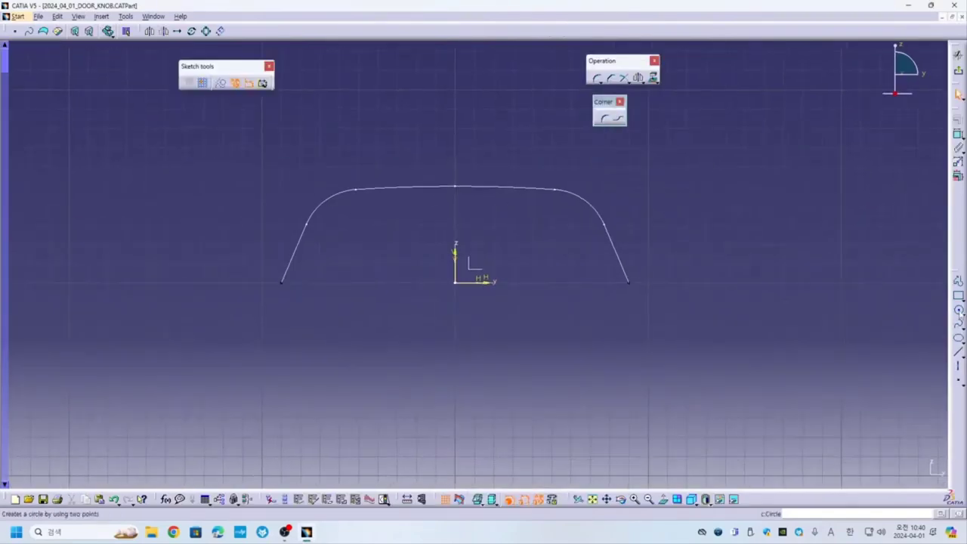
Draw a trial circle in Sketch.2, exit the sketch, then delete Sketch.2 from the tree
left_click(958, 310)
left_click(404, 153)
left_click(507, 141)
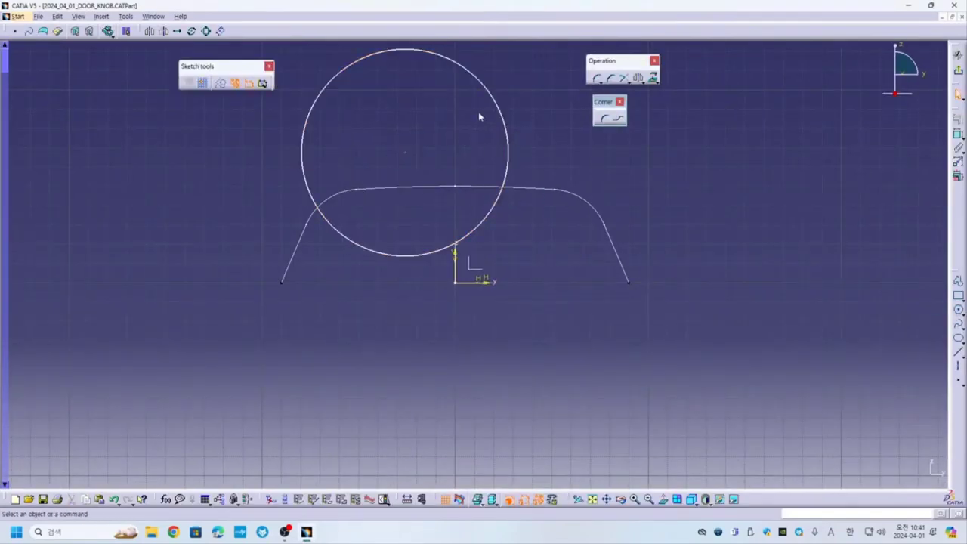
left_click(957, 56)
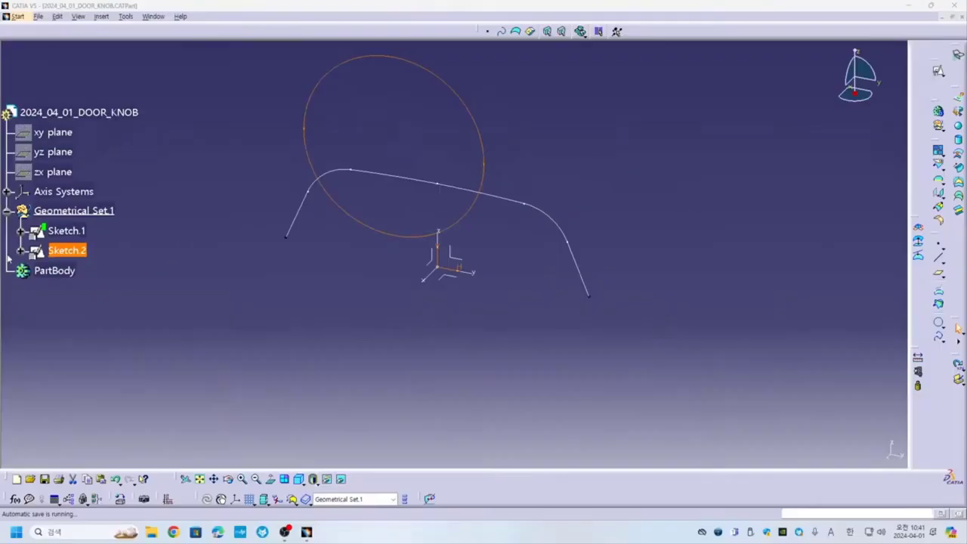
right_click(54, 250)
left_click(113, 363)
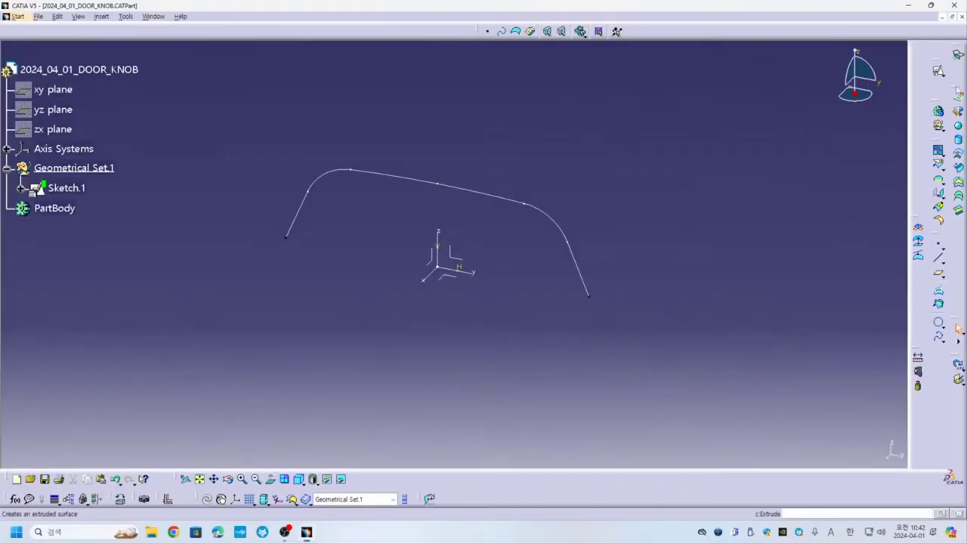
Create Sketch.3 as a positioned sketch on the Absolute Axis System
left_click(938, 112)
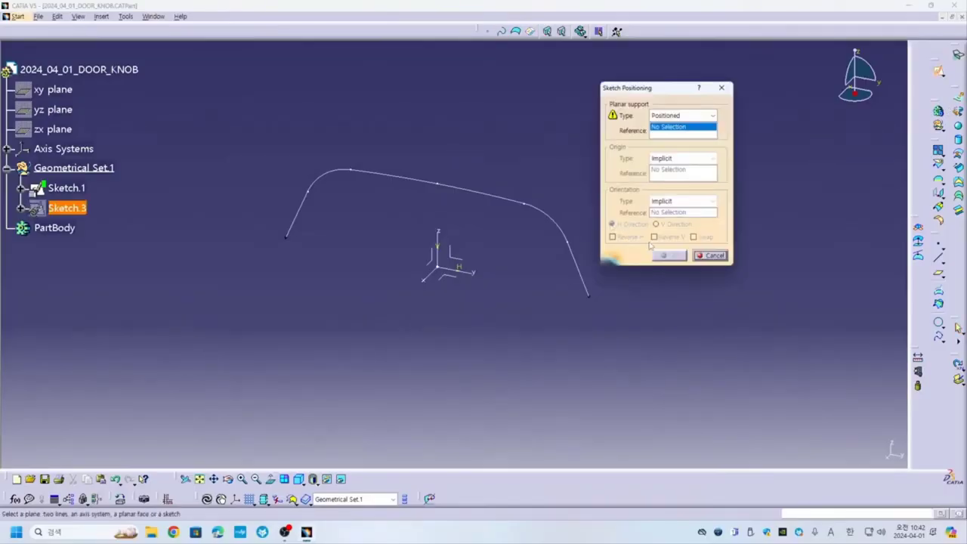
left_click(457, 254)
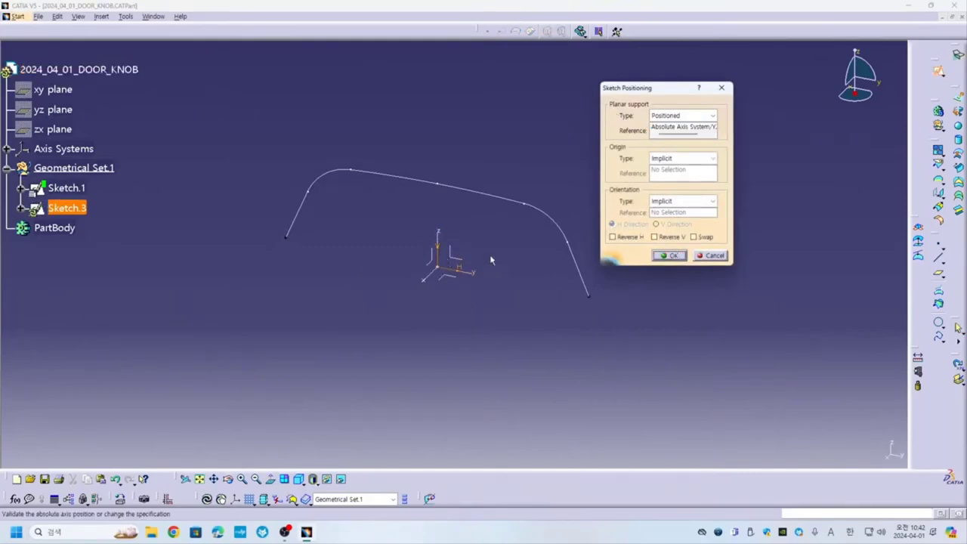
left_click(671, 256)
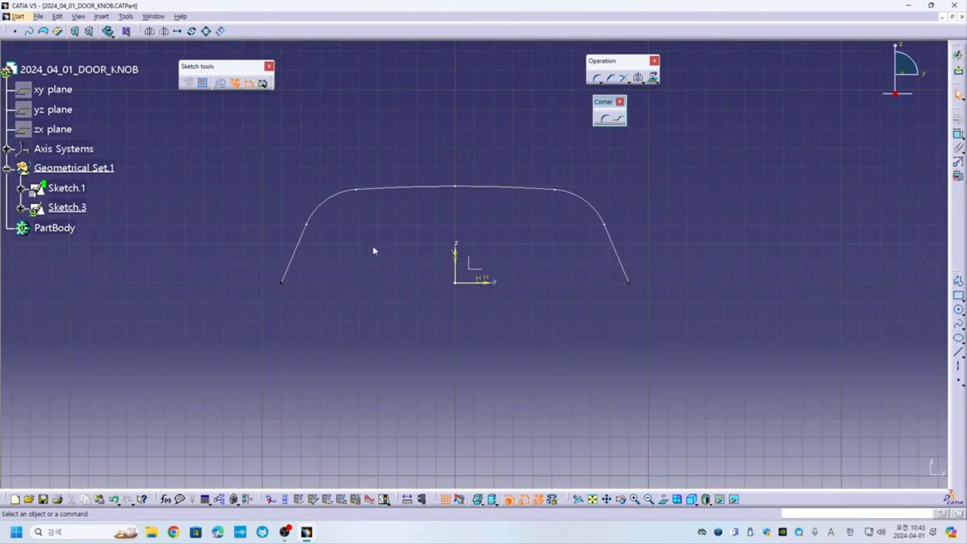
Draw a slanted line-and-arc half profile to the V axis and mirror it
scroll(404, 263, "up", 3)
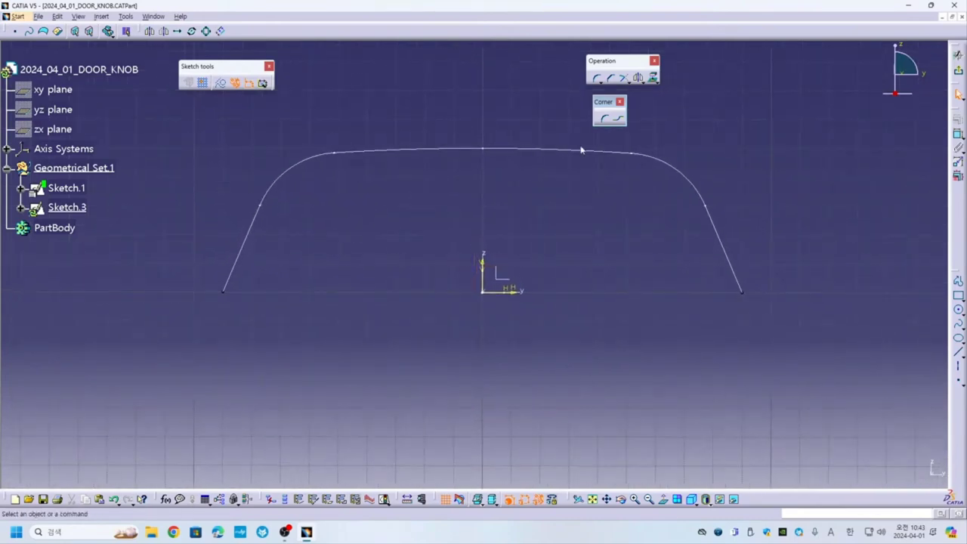
left_click_drag(958, 274, 576, 159)
left_click(644, 166)
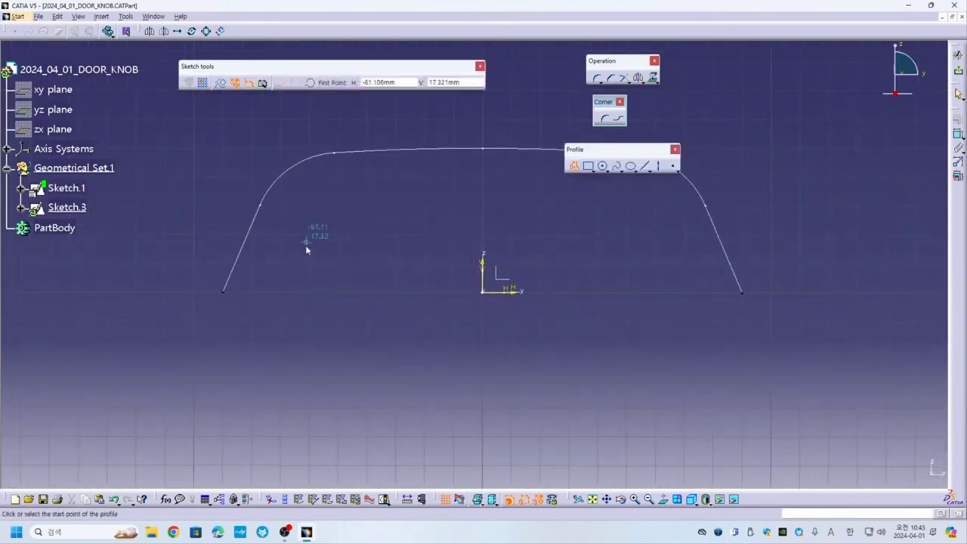
left_click(305, 290)
left_click(333, 210)
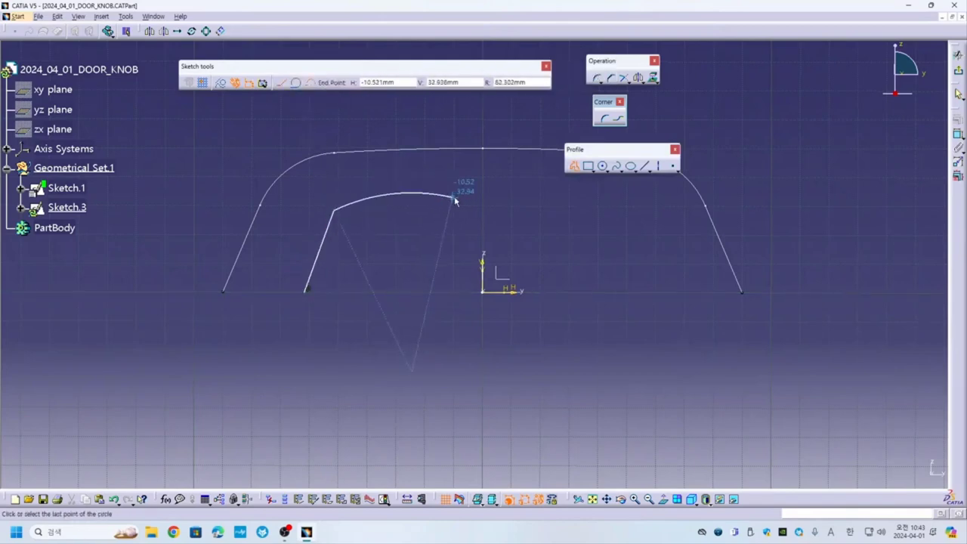
double_click(485, 182)
left_click(638, 77)
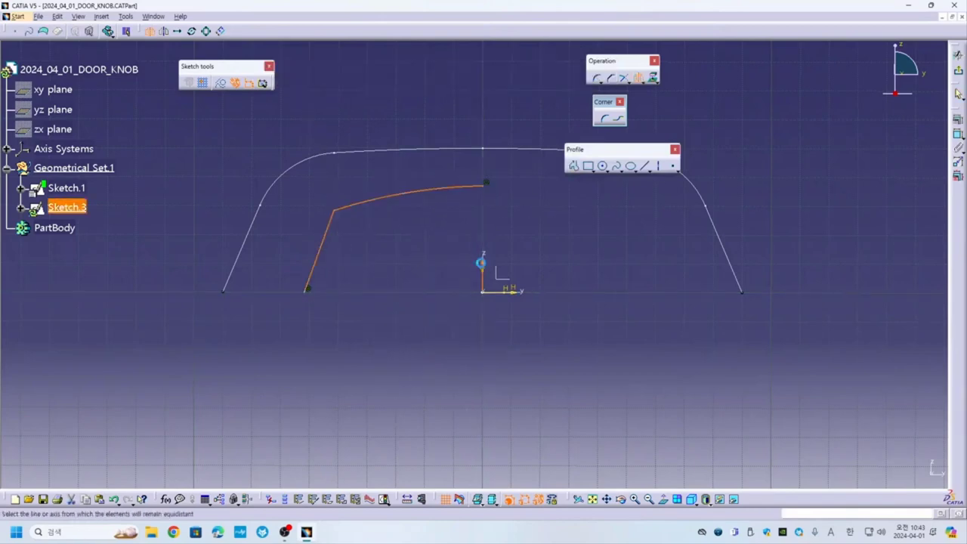
left_click(485, 262)
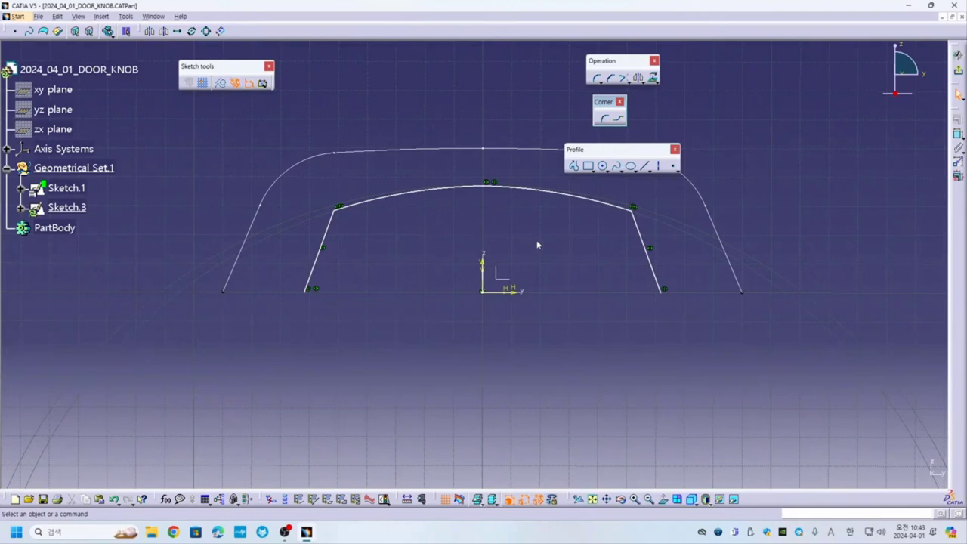
Delete that profile, redraw the line-and-arc half, and mirror it about the V axis
key("ctrl+a")
key("Delete")
left_click(574, 166)
left_click(318, 290)
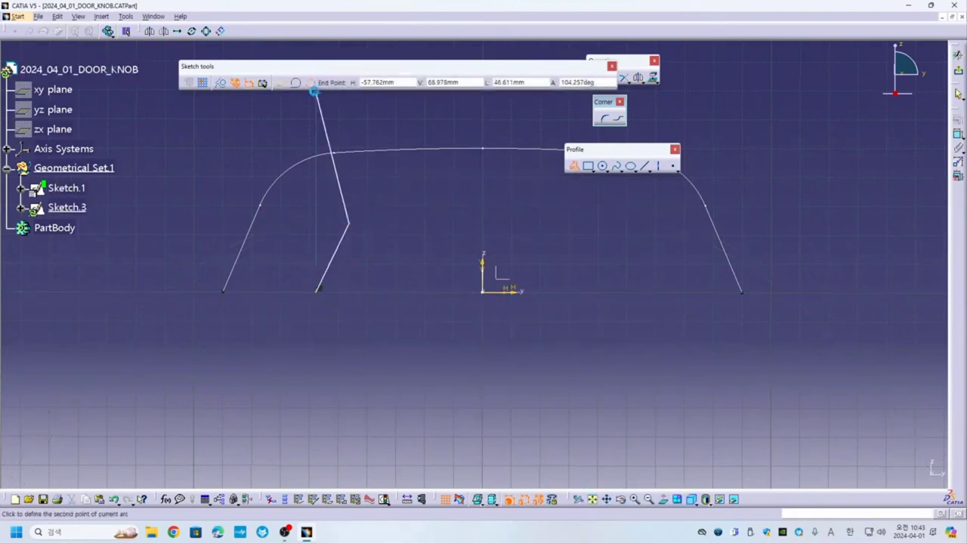
left_click(348, 223)
double_click(486, 154)
left_click(643, 81)
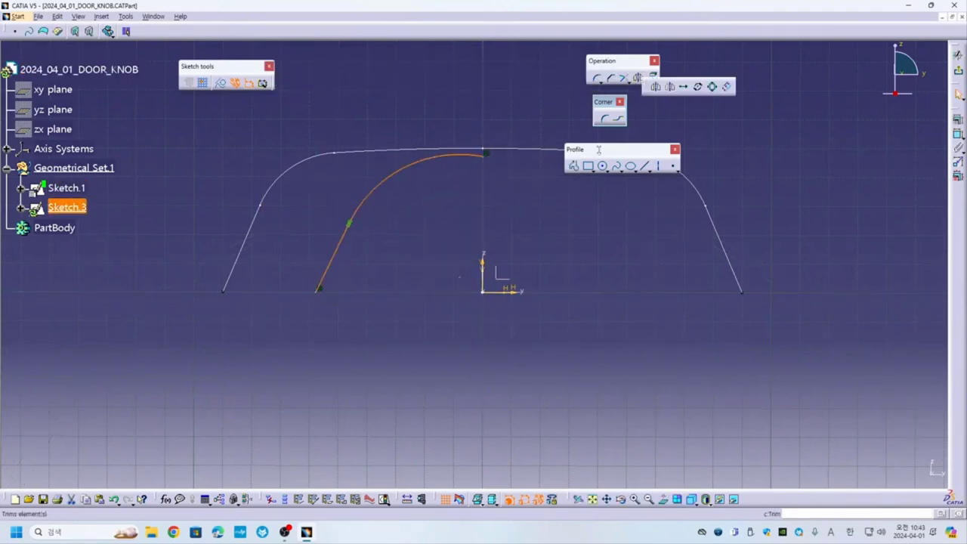
left_click(651, 85)
left_click(482, 269)
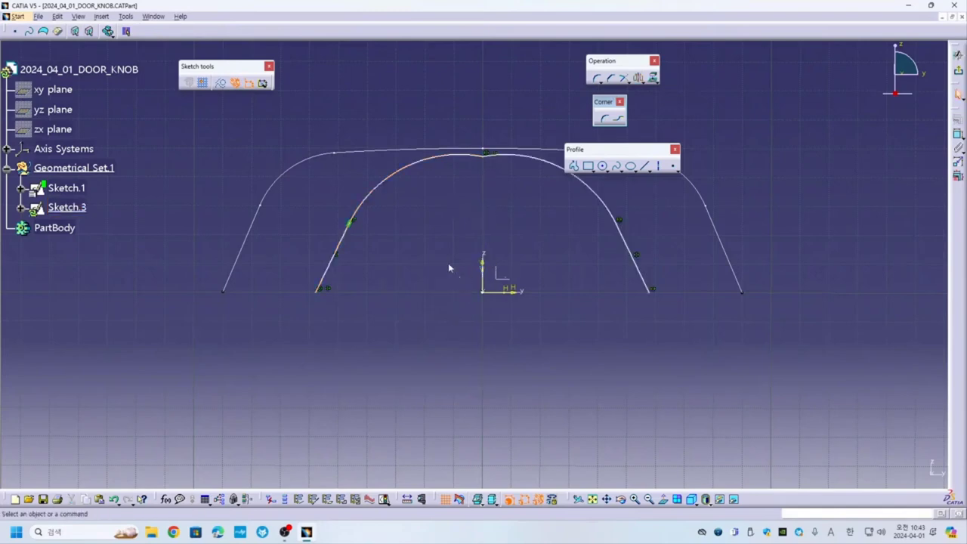
Apply a coincidence constraint and set the inner arc radius to 780
left_click_drag(958, 120, 585, 215)
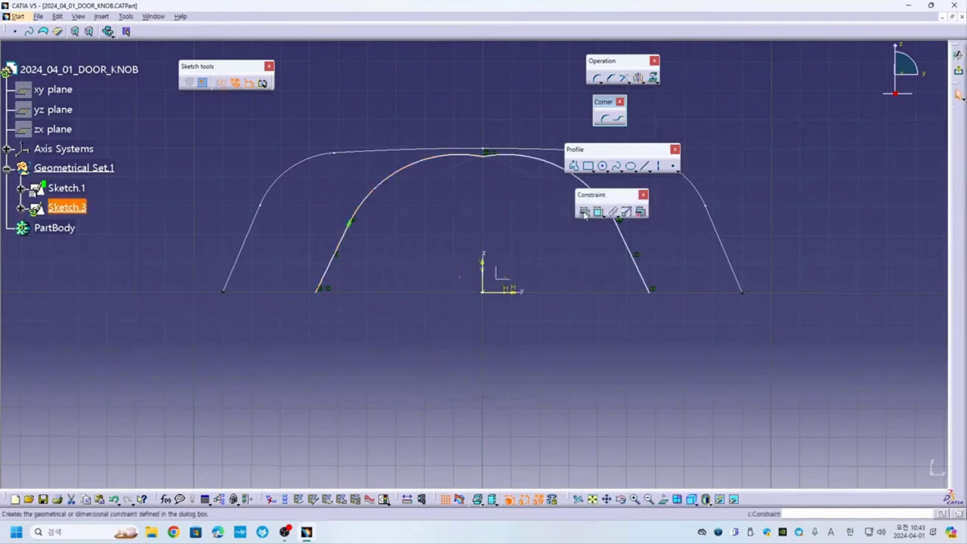
left_click(585, 213)
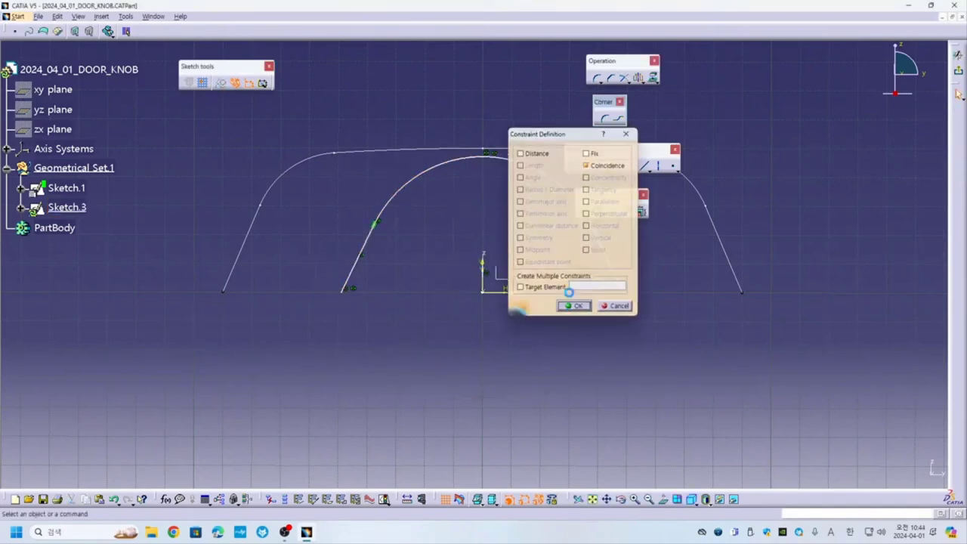
left_click(574, 305)
middle_click_drag(622, 250, 508, 281)
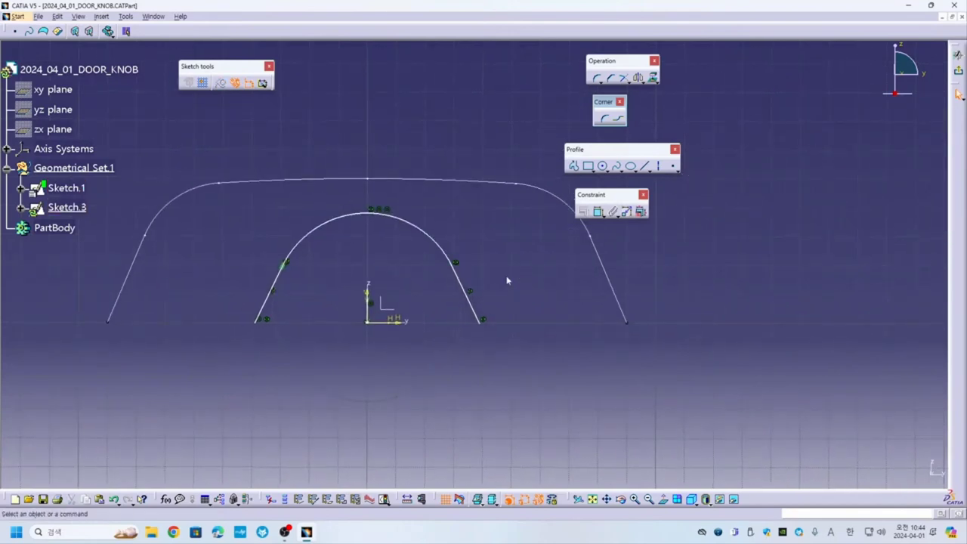
left_click(597, 211)
left_click(420, 226)
double_click(453, 144)
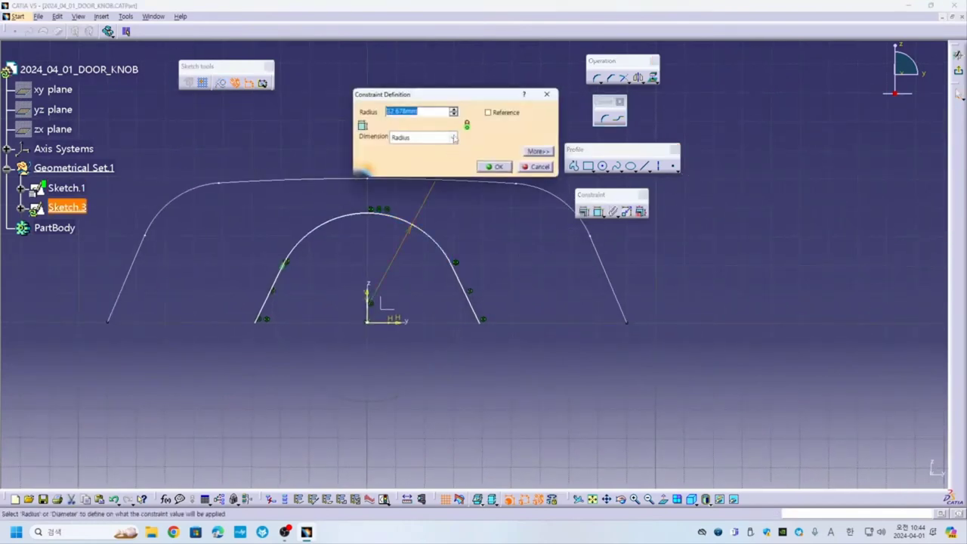
type("780")
key("Return")
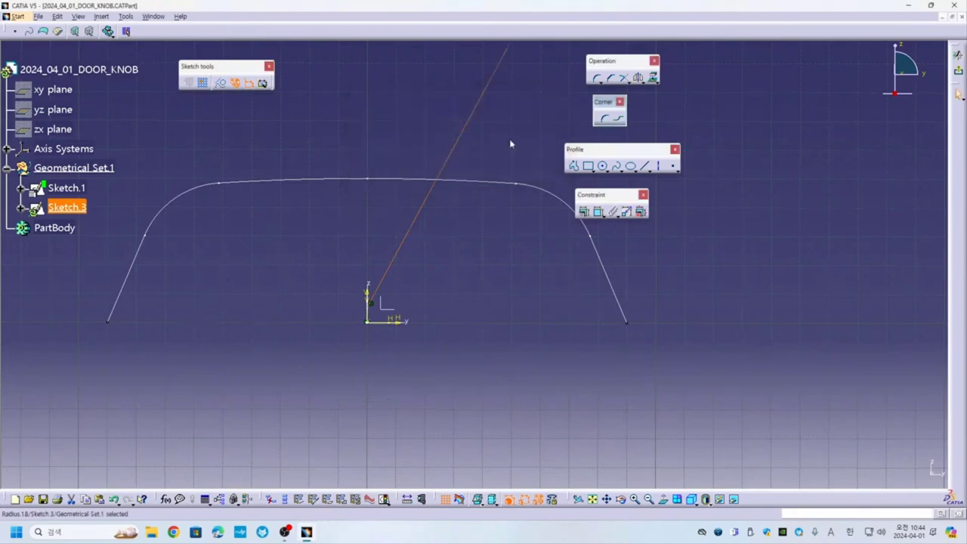
Drag the enlarged arc's top point and endpoints to reshape the inner profile
mouse_move(460, 166)
middle_mouse_down("ctrl")
mouse_move(460, 212)
mouse_move(362, 215)
middle_mouse_up("ctrl")
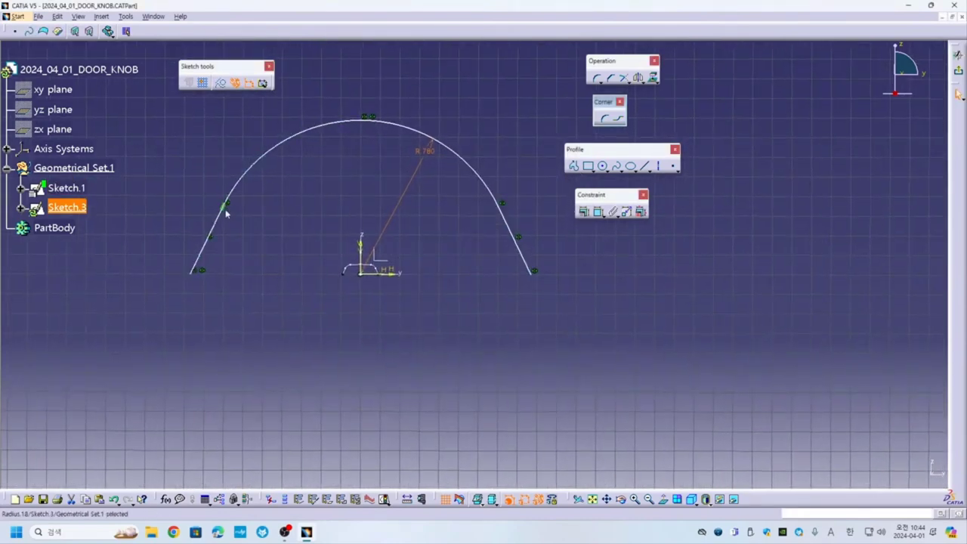
mouse_move(366, 124)
left_mouse_down()
mouse_move(356, 161)
mouse_move(402, 275)
left_mouse_up()
middle_click_drag(535, 277, 531, 313)
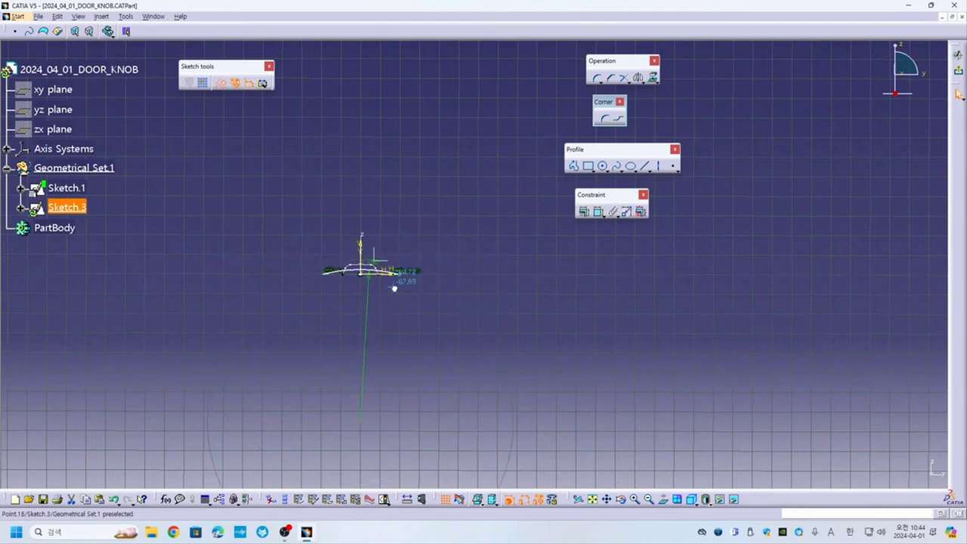
left_click_drag(531, 312, 460, 276)
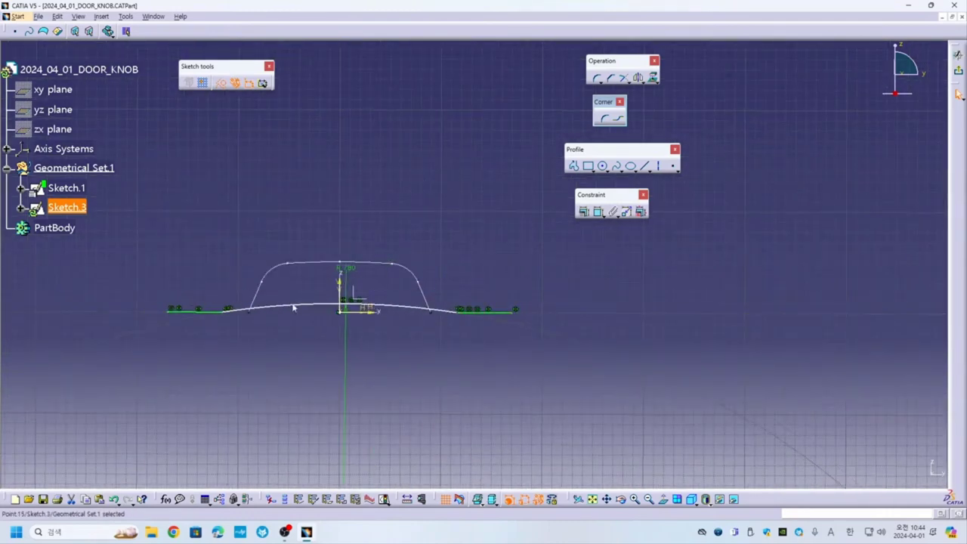
left_click_drag(221, 309, 214, 306)
middle_click_drag(262, 332, 293, 290)
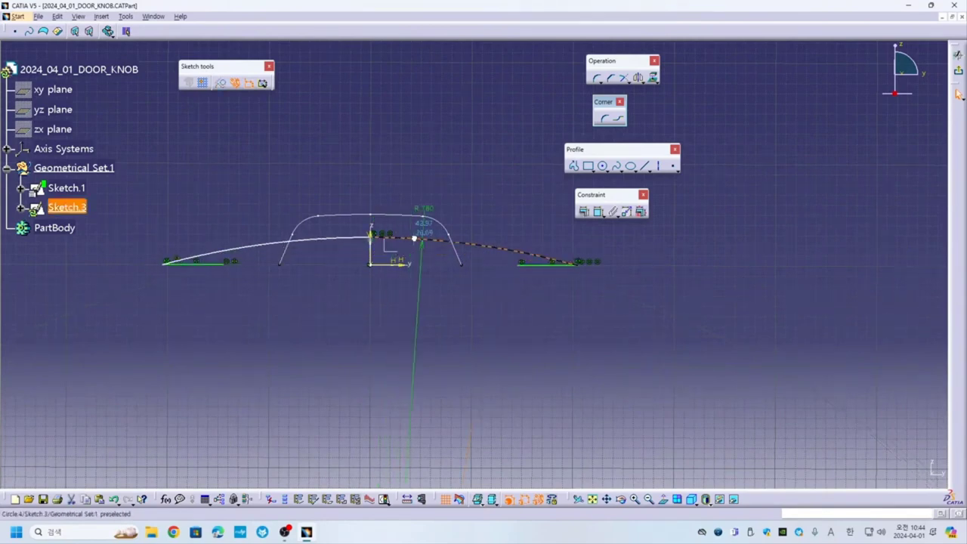
left_click_drag(474, 266, 406, 312)
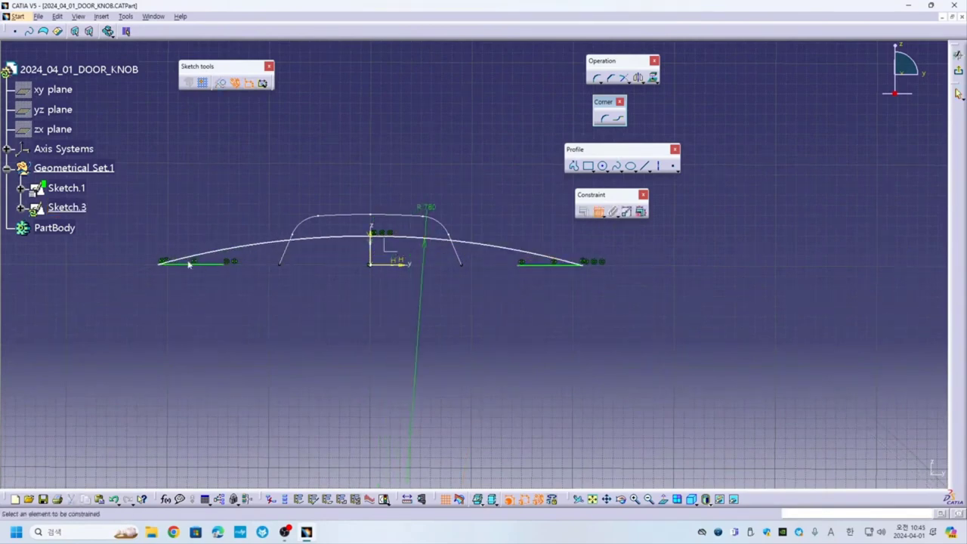
left_click(228, 261)
Delete the inner arc and lines, then redraw a line-and-arc profile mirrored about the V axis
left_click_drag(131, 216, 641, 350)
key("Delete")
left_click(574, 165)
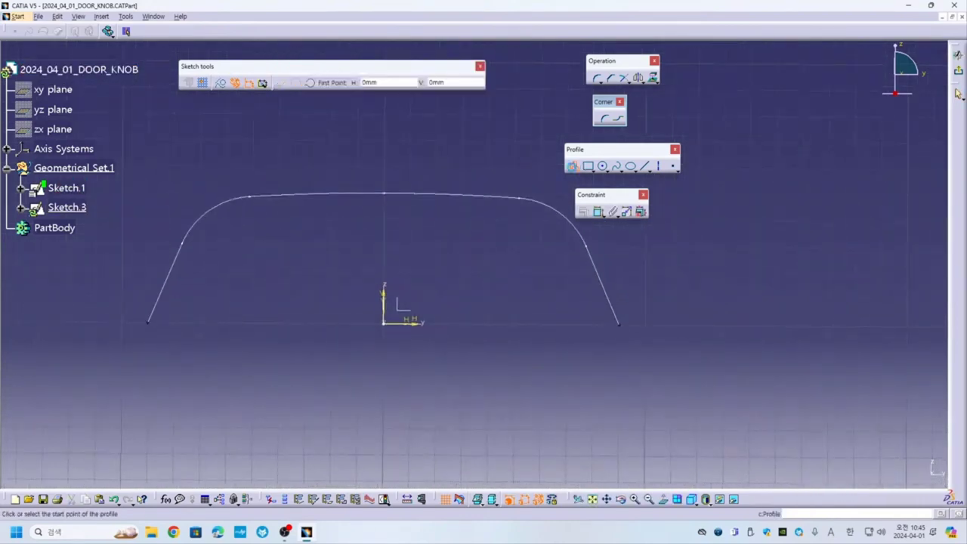
left_click(212, 318)
left_click(243, 254)
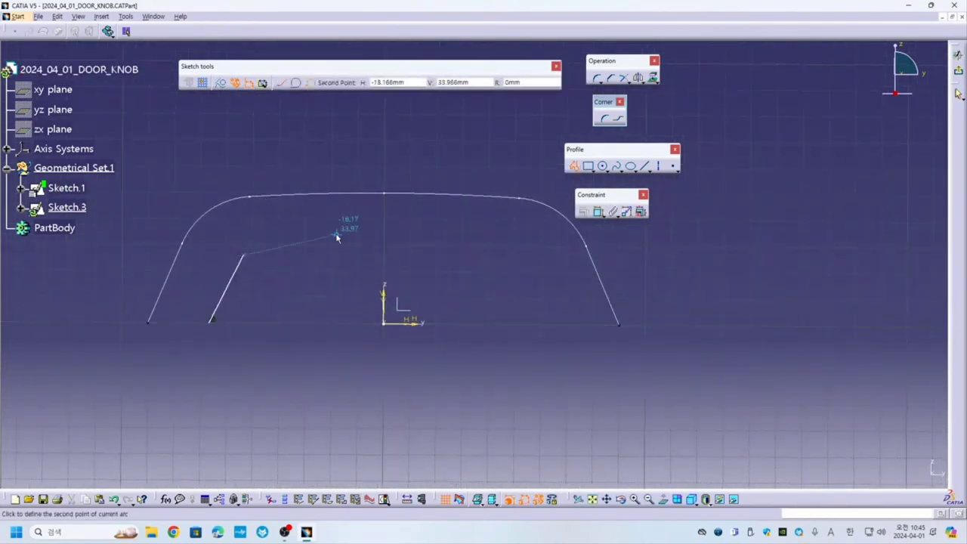
double_click(385, 225)
left_click(638, 77)
left_click(383, 294)
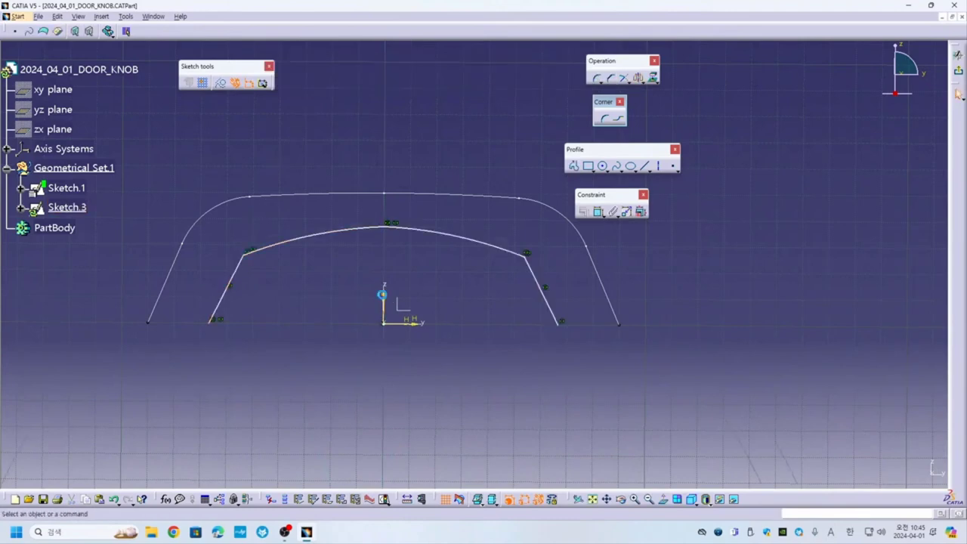
left_click(598, 212)
scroll(417, 244, "down", 3)
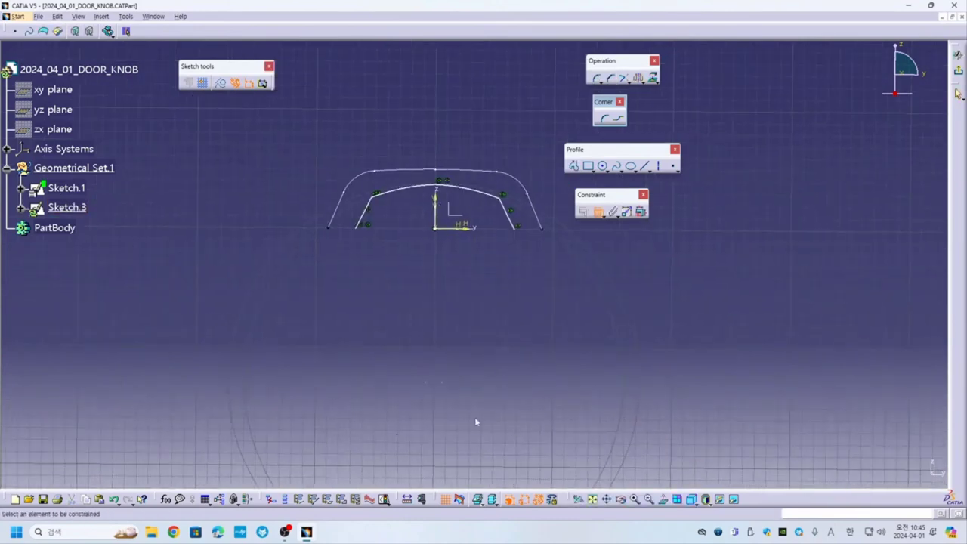
Set a 25 distance between the outer and inner lower-left endpoints
left_click(583, 212)
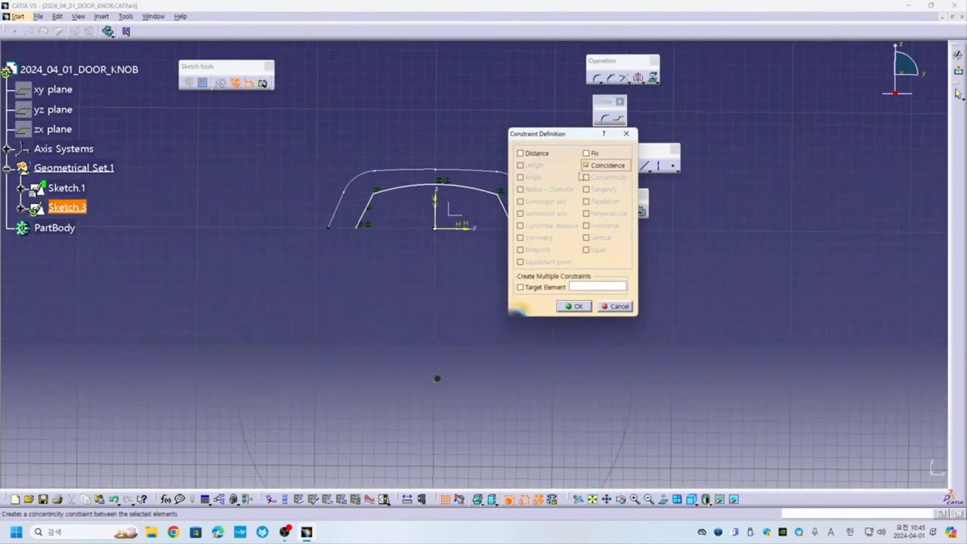
key("Return")
mouse_move(438, 380)
middle_mouse_down()
mouse_move(405, 307)
mouse_move(301, 235)
middle_mouse_up()
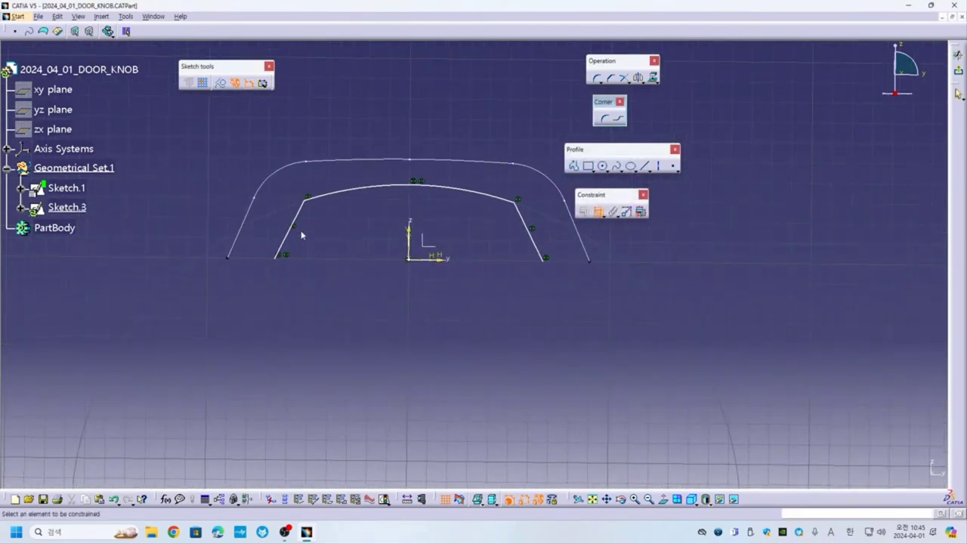
left_click(225, 258)
left_click(276, 258)
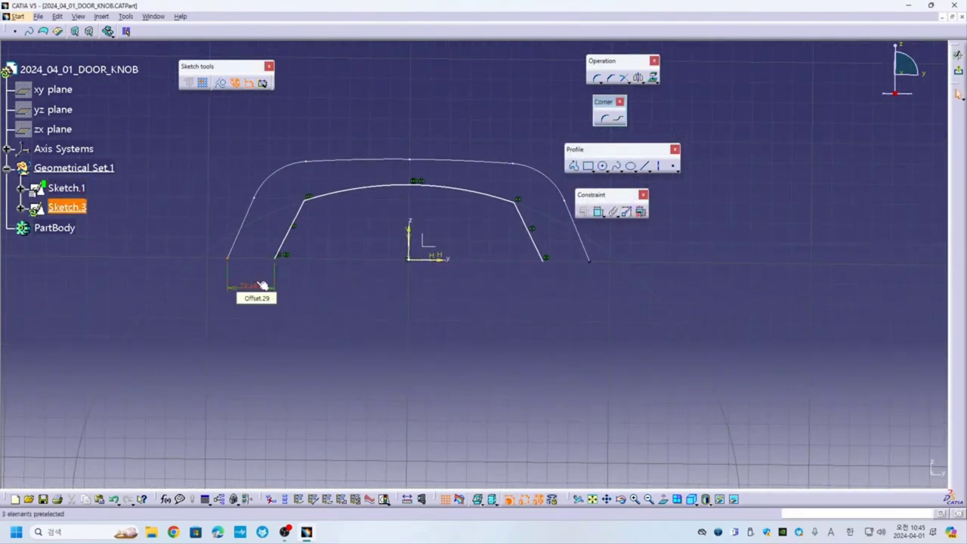
double_click(261, 283)
type("25mm")
key("Return")
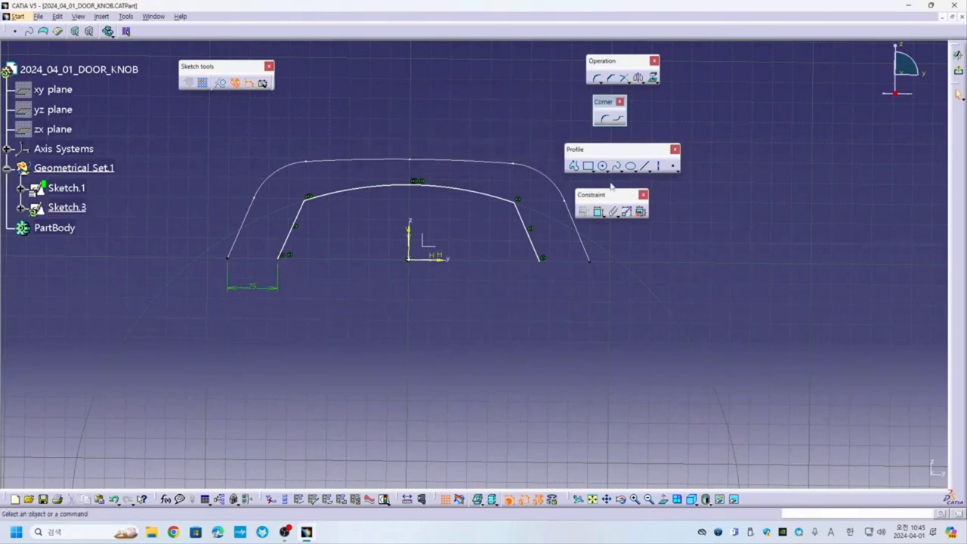
Add a 10 horizontal offset on the left line and a 20 gap below the outer top
left_click(289, 236)
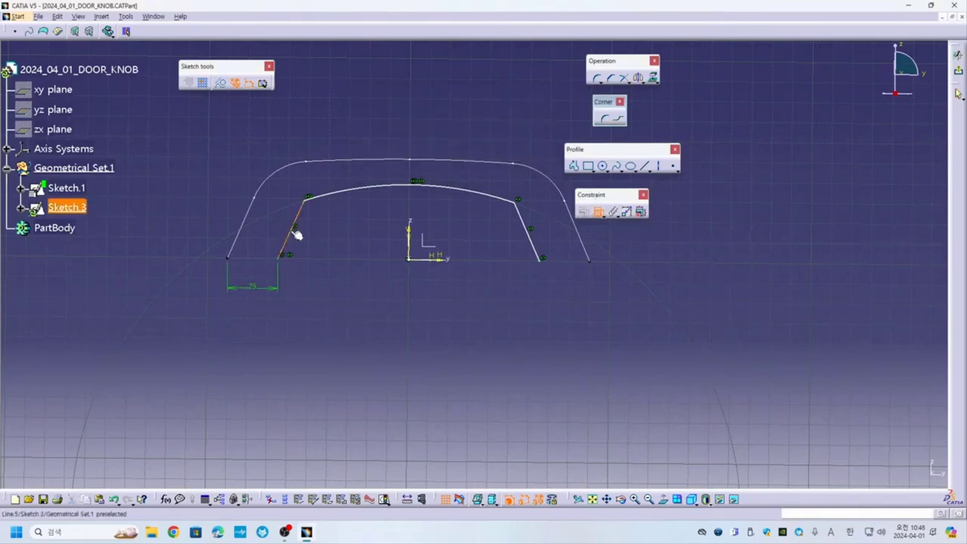
right_click(294, 262)
left_click(345, 290)
double_click(295, 305)
type("10")
key("Return")
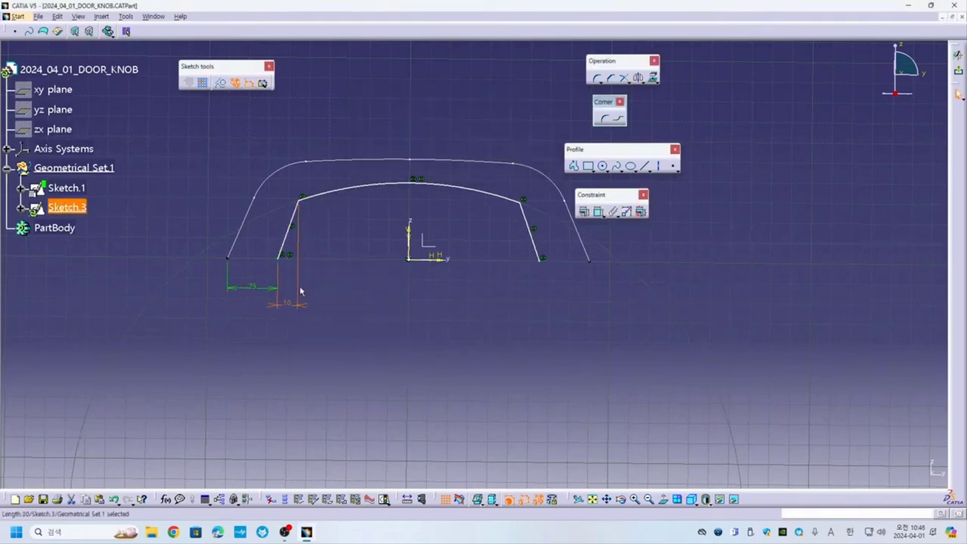
left_click(412, 182)
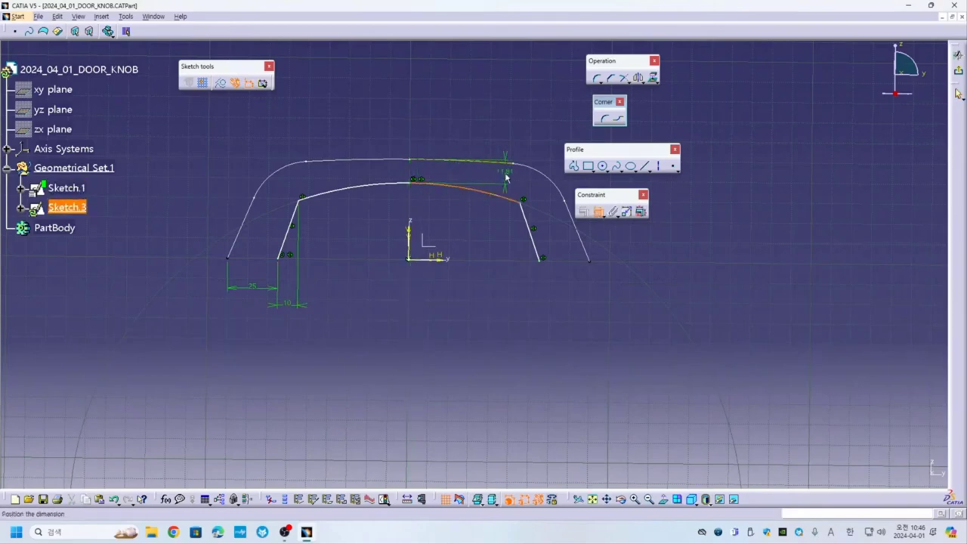
double_click(503, 173)
type("20")
key("Return")
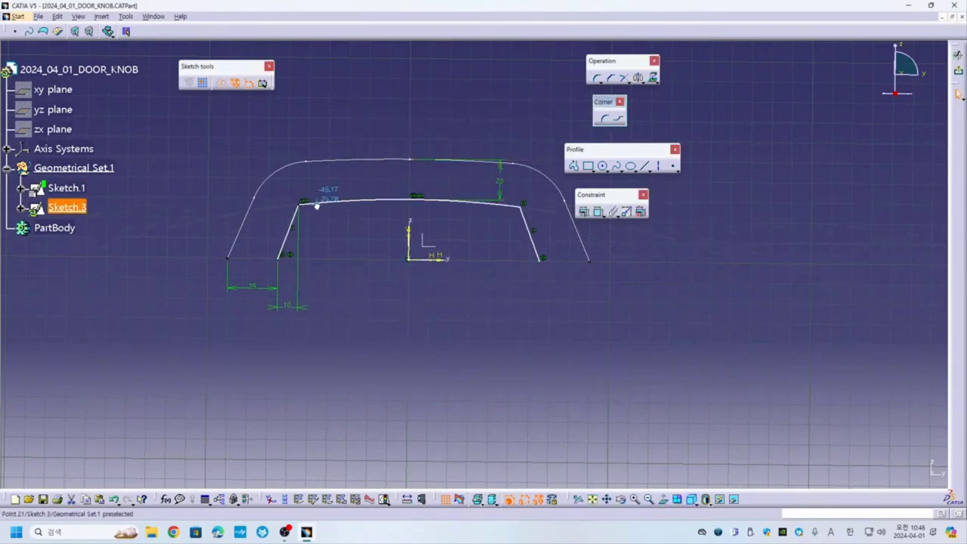
Dimension the inner top arc with radius 780
left_click(320, 205)
left_click(454, 201)
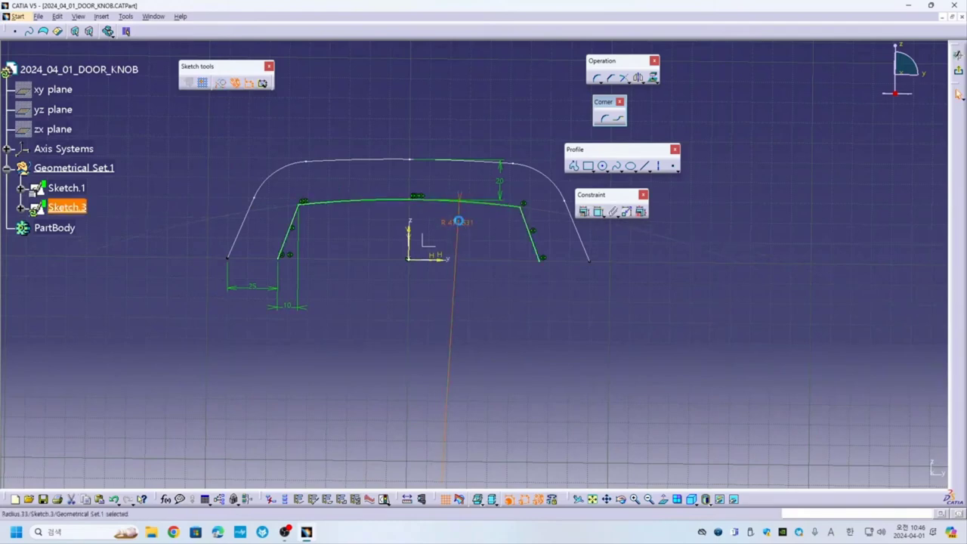
double_click(457, 222)
type("780")
key("Return")
middle_click_drag(419, 287, 381, 309)
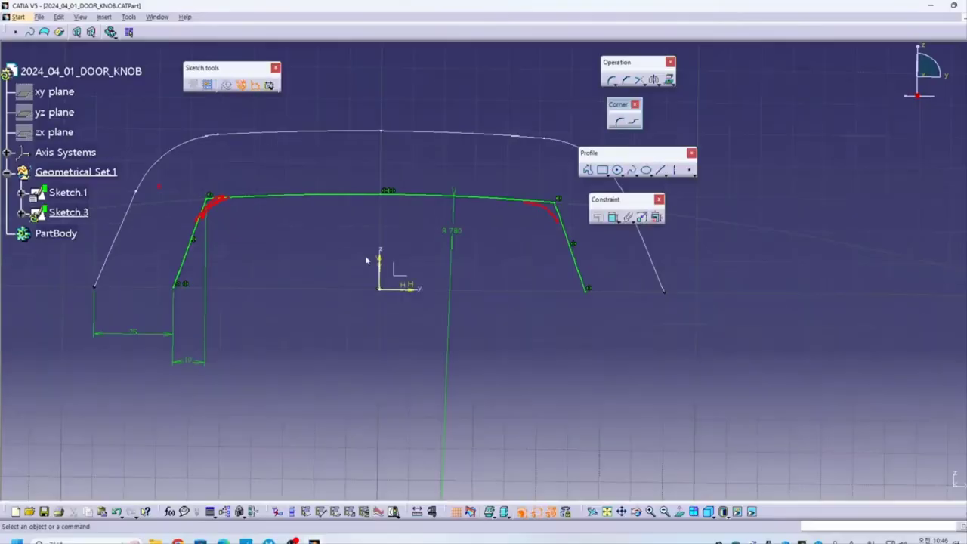
left_click(547, 199, "ctrl")
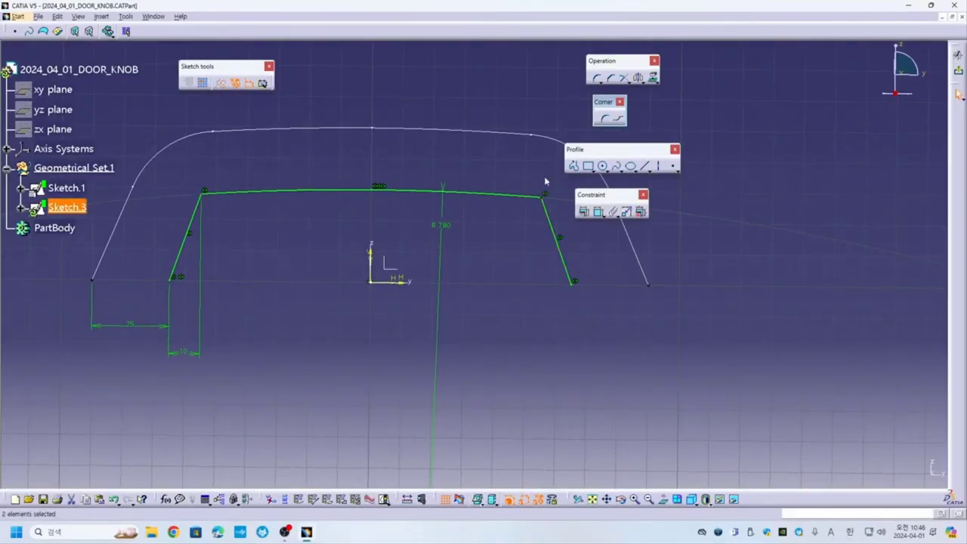
Fillet both upper corners of the inner profile with radius 10
left_click(605, 117)
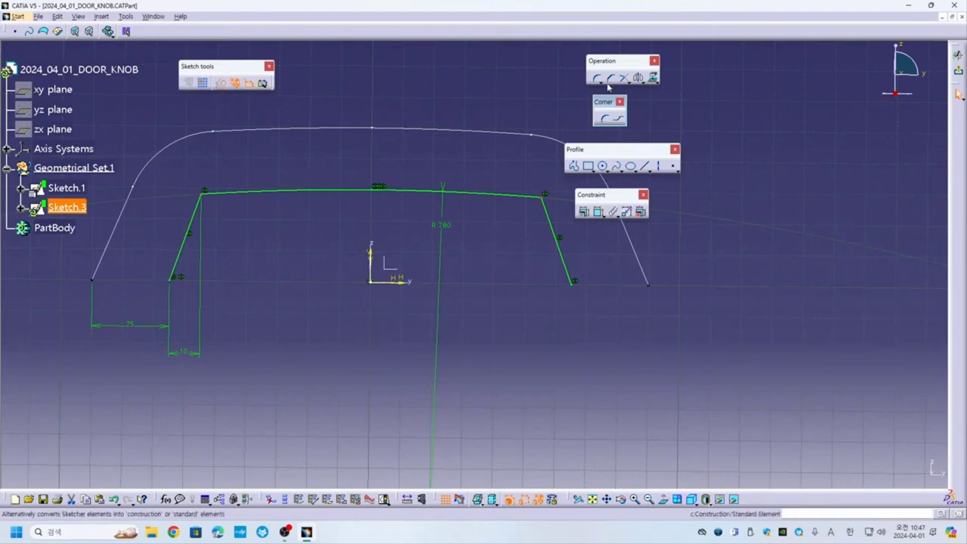
left_click_drag(602, 61, 451, 118)
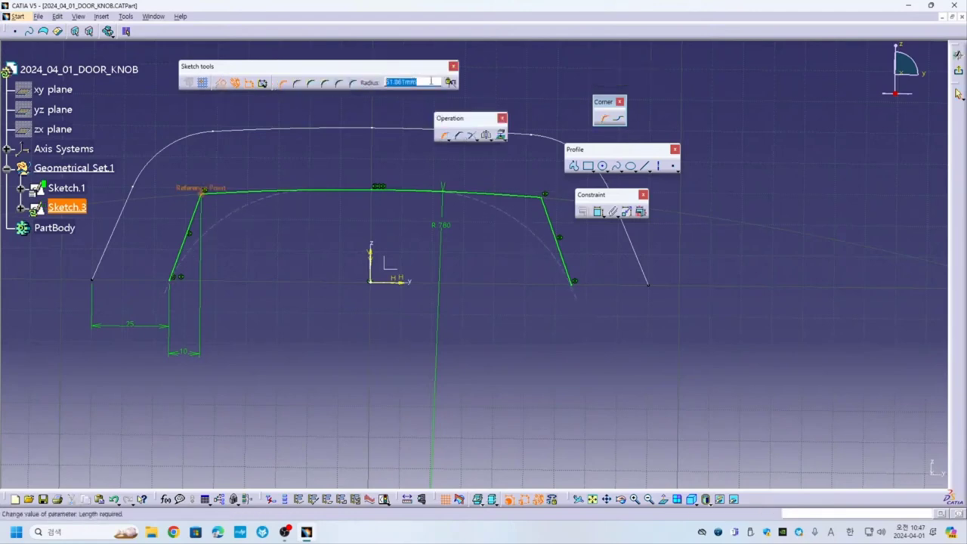
double_click(421, 81)
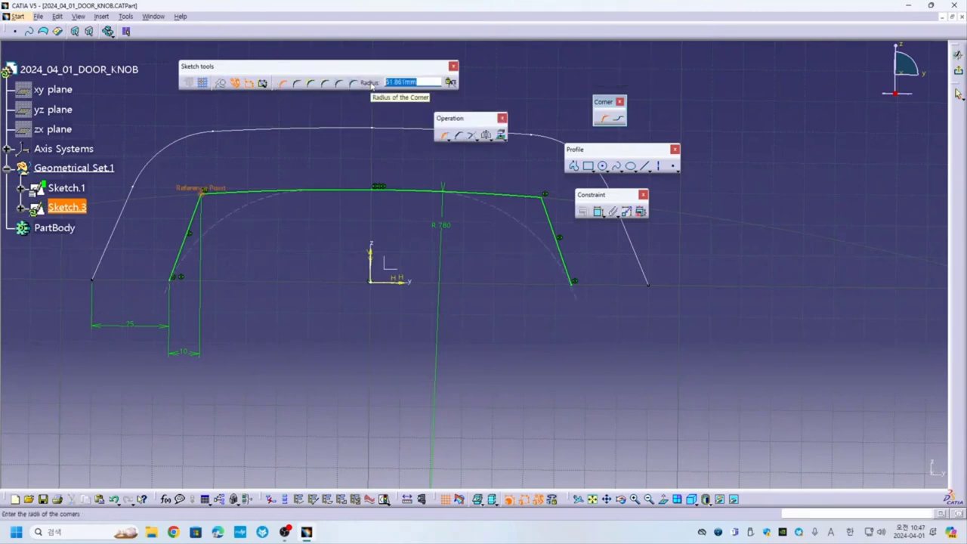
type("10")
key("Return")
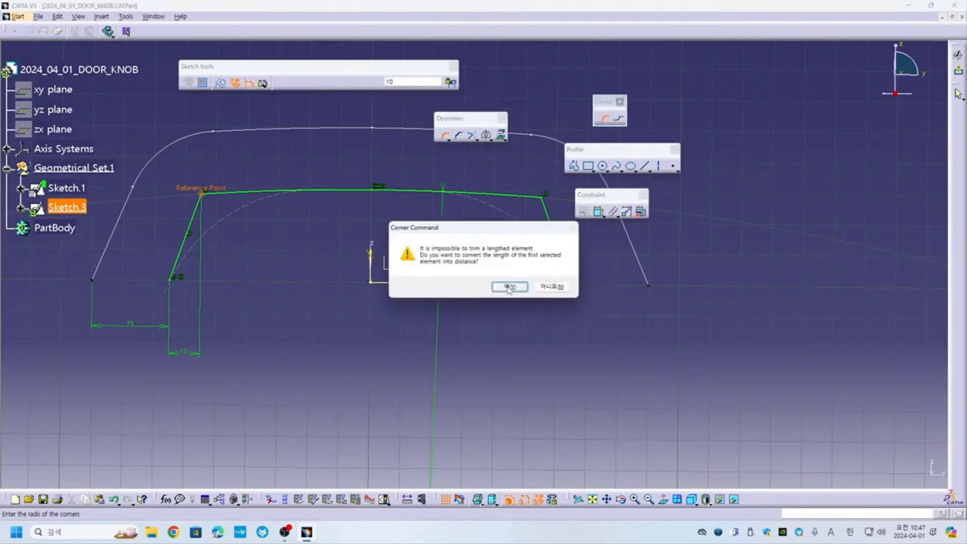
left_click(510, 286)
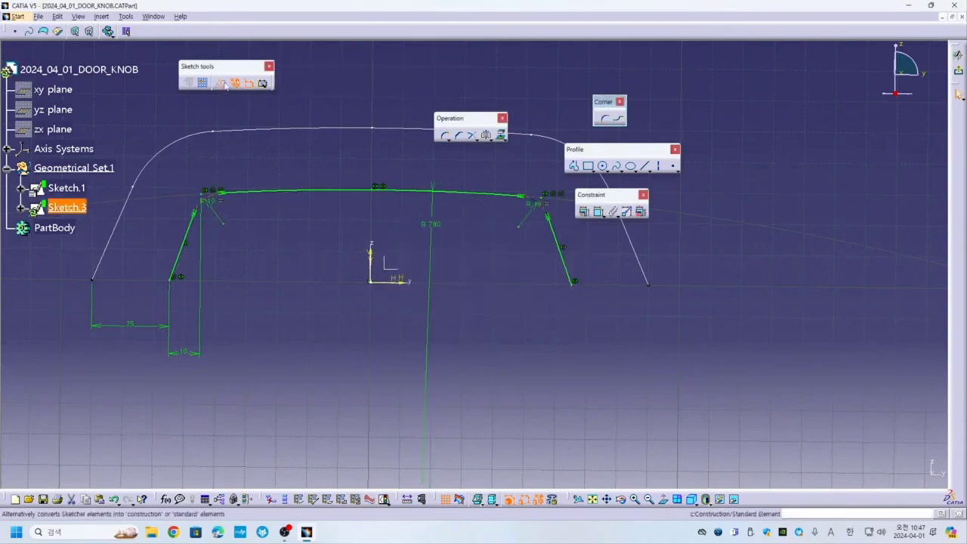
Return to the part view and update Sketch.3 via Edit > Update
mouse_move(423, 302)
middle_mouse_down()
mouse_move(375, 320)
mouse_move(243, 265)
middle_mouse_up()
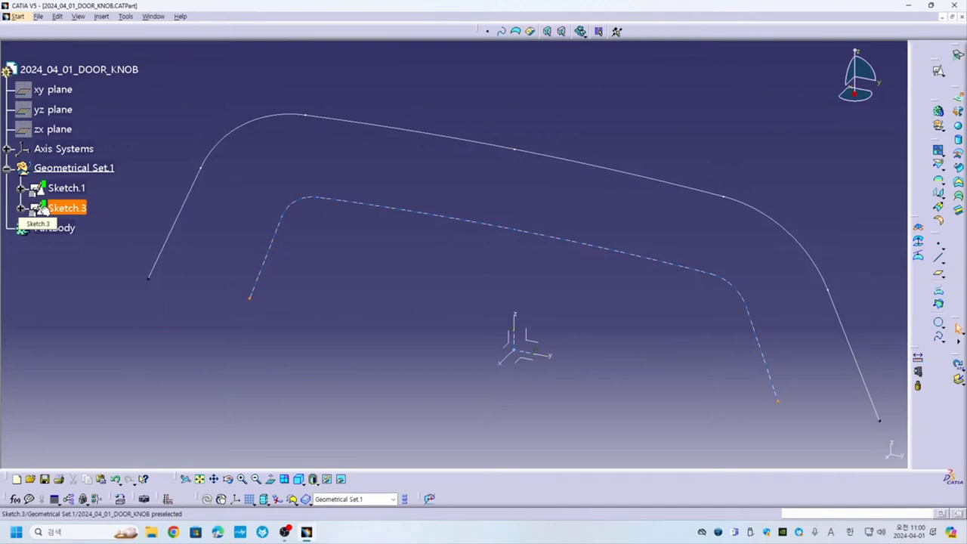
left_click(57, 16)
left_click(72, 55)
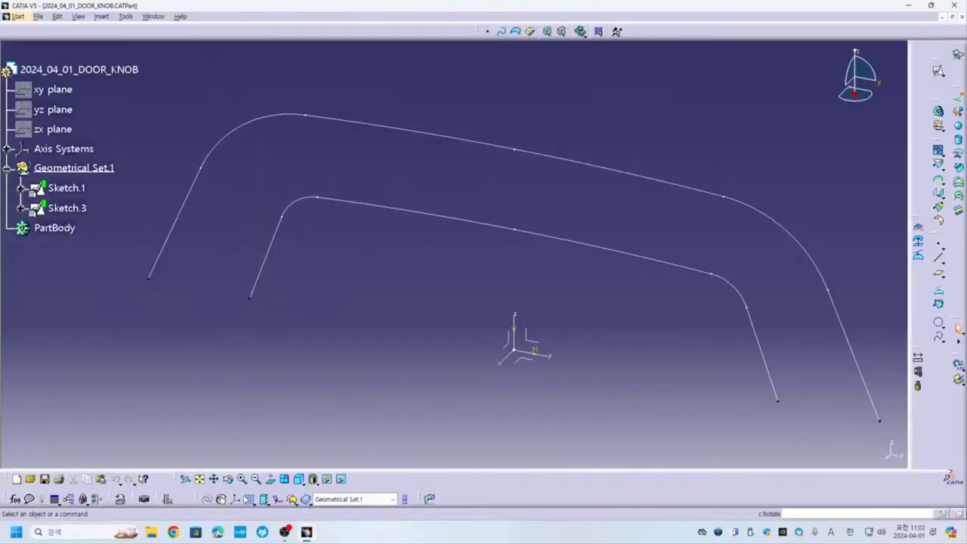
Start a positioned sketch on the ZX plane, origin projected onto Sketch.1's end vertex
middle_click_drag(446, 306, 423, 299)
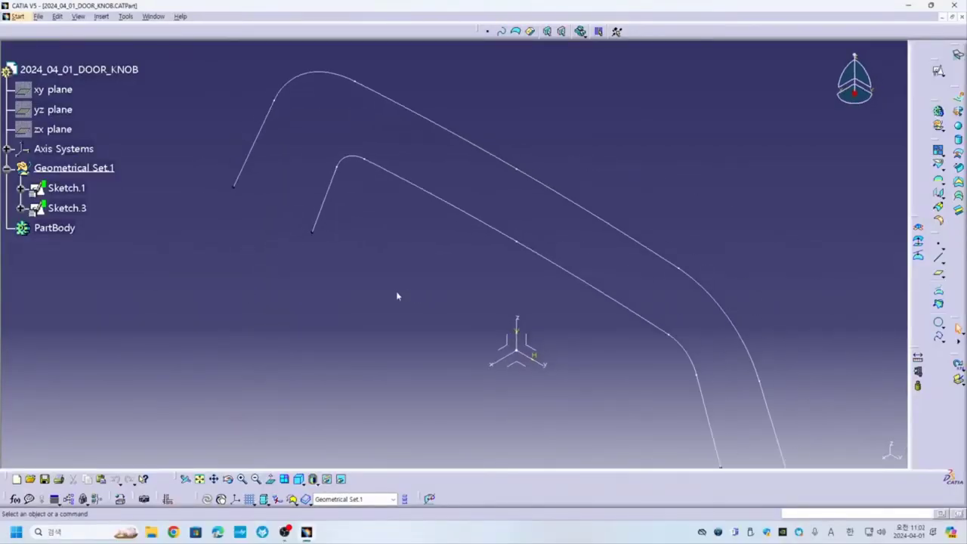
left_click(938, 73)
left_click_drag(661, 88, 658, 54)
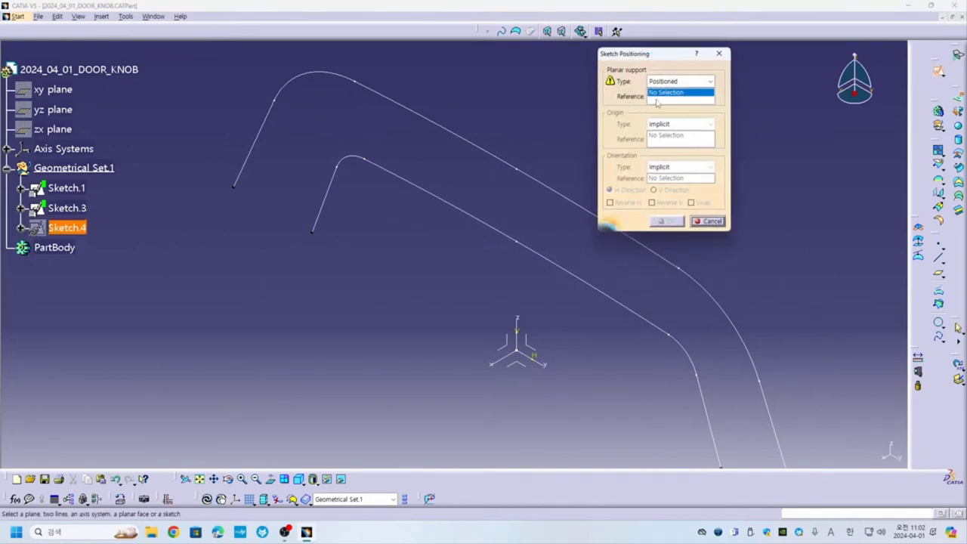
middle_click_drag(510, 355, 385, 276)
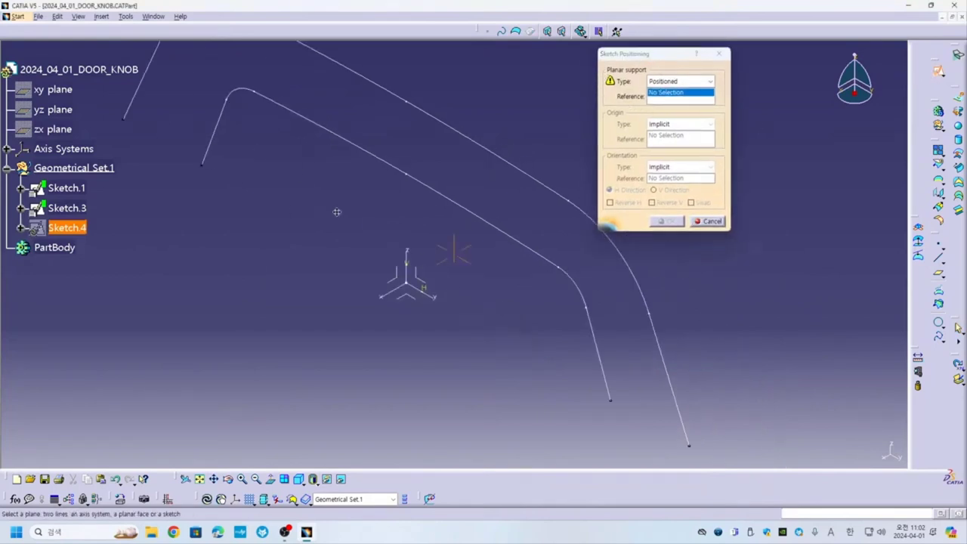
left_click(386, 276)
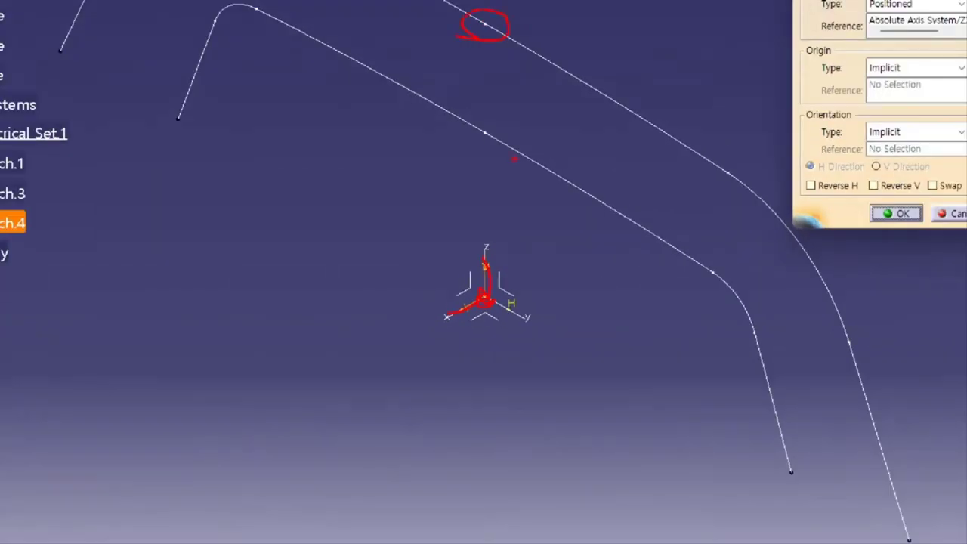
left_click_drag(498, 298, 477, 34)
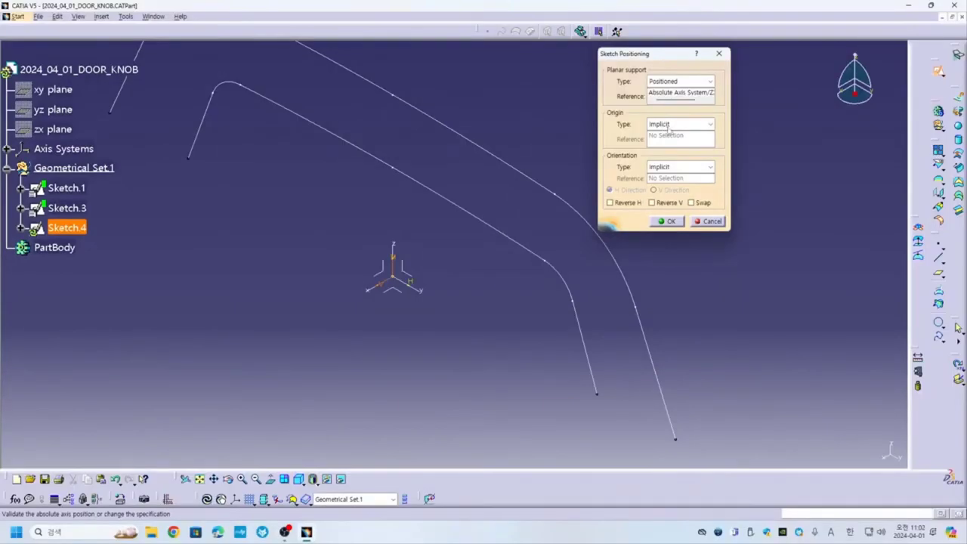
left_click(670, 127)
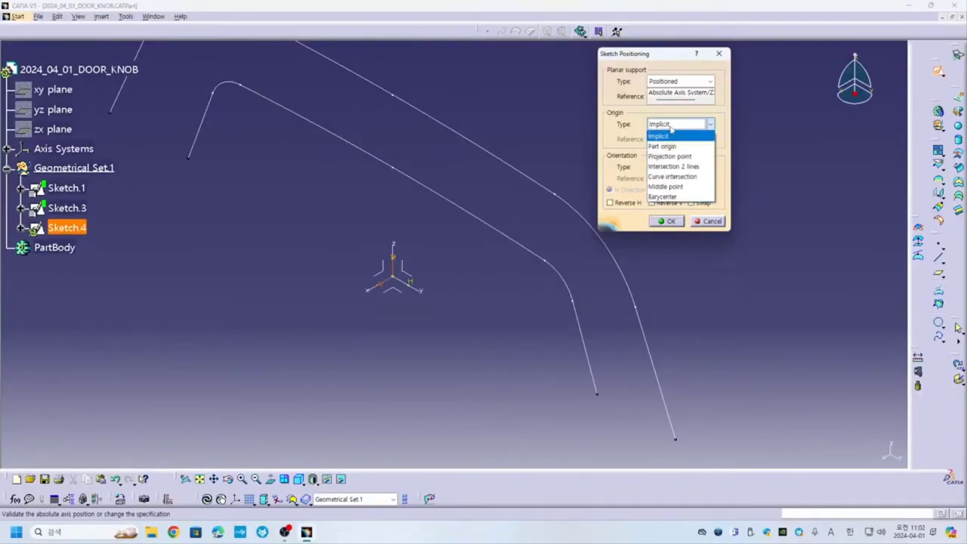
left_click(670, 156)
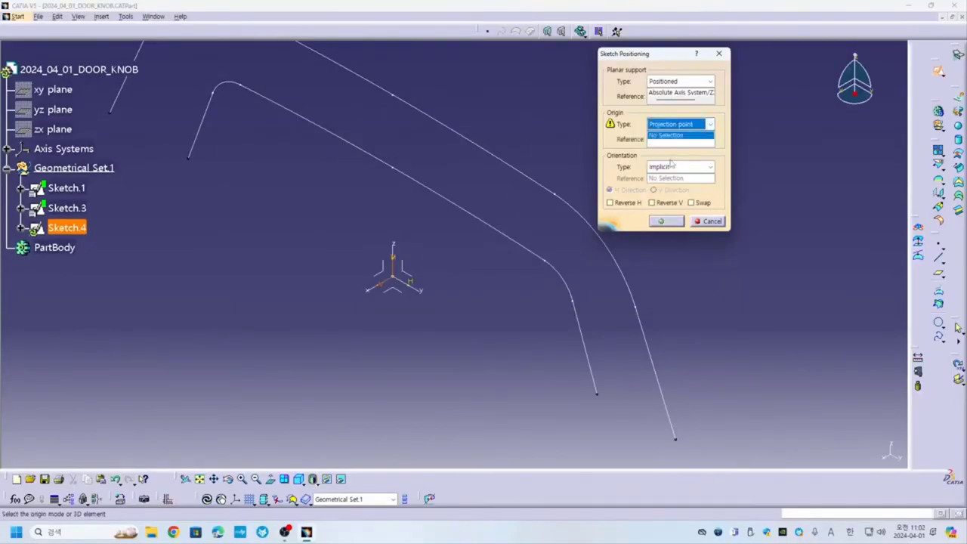
left_click(393, 95)
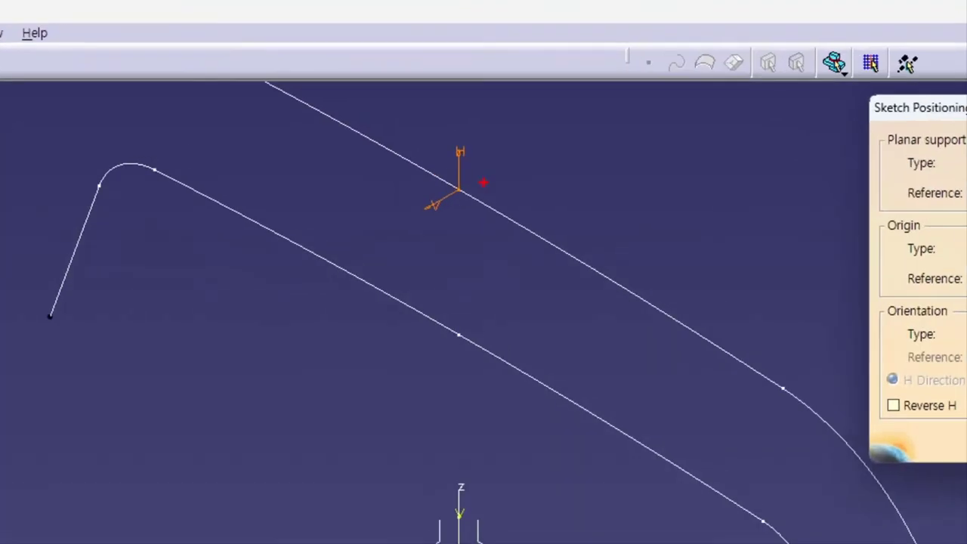
Swap the new sketch's H and V axes and reverse its H direction
left_click_drag(324, 225, 357, 246)
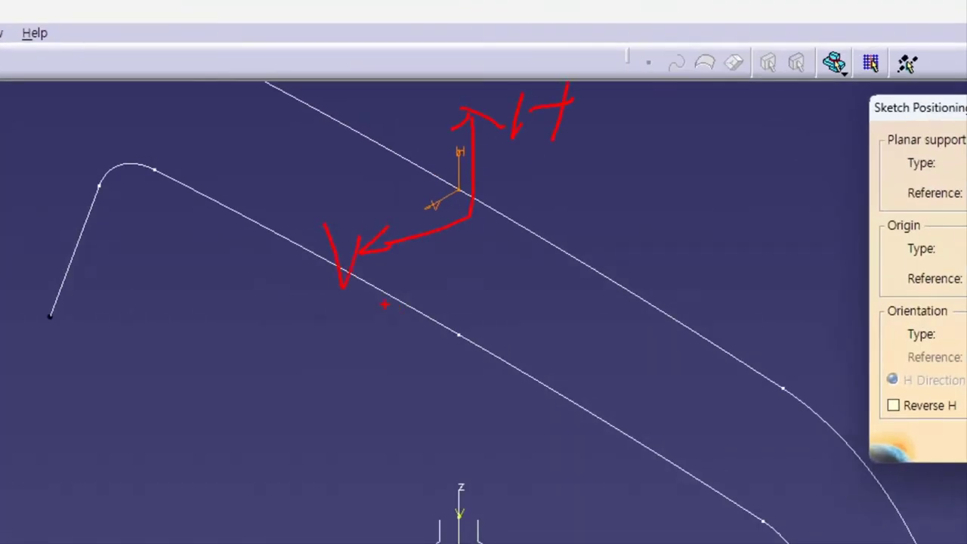
mouse_move(555, 161)
left_mouse_down()
mouse_move(684, 220)
mouse_move(668, 248)
left_mouse_up()
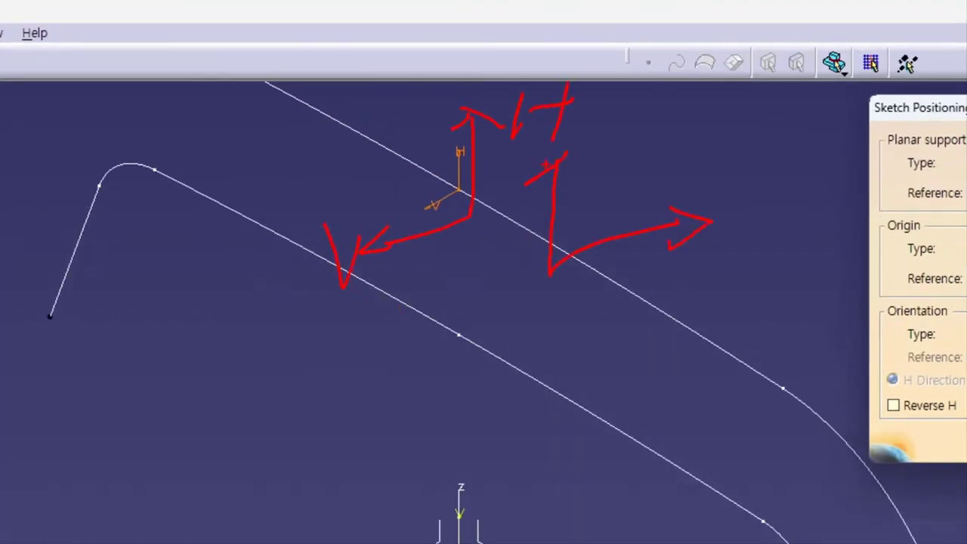
left_click_drag(526, 185, 604, 198)
left_click_drag(723, 195, 723, 249)
left_click_drag(735, 189, 756, 251)
left_click_drag(589, 143, 618, 142)
left_click_drag(498, 105, 348, 249)
mouse_move(514, 91)
left_mouse_down()
mouse_move(801, 226)
mouse_move(491, 204)
left_mouse_up()
key("Escape")
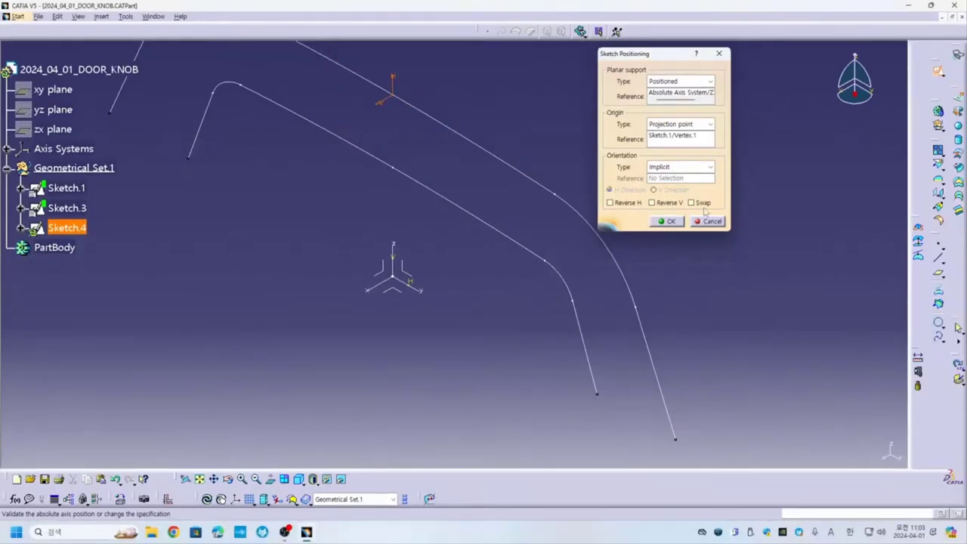
left_click(691, 203)
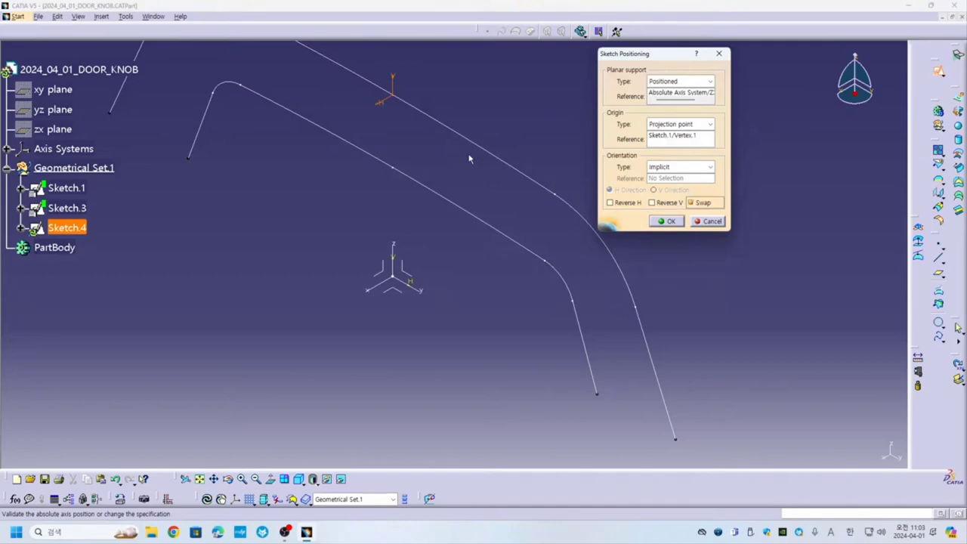
left_click(611, 203)
key("ctrl+1")
left_click_drag(421, 111, 412, 112)
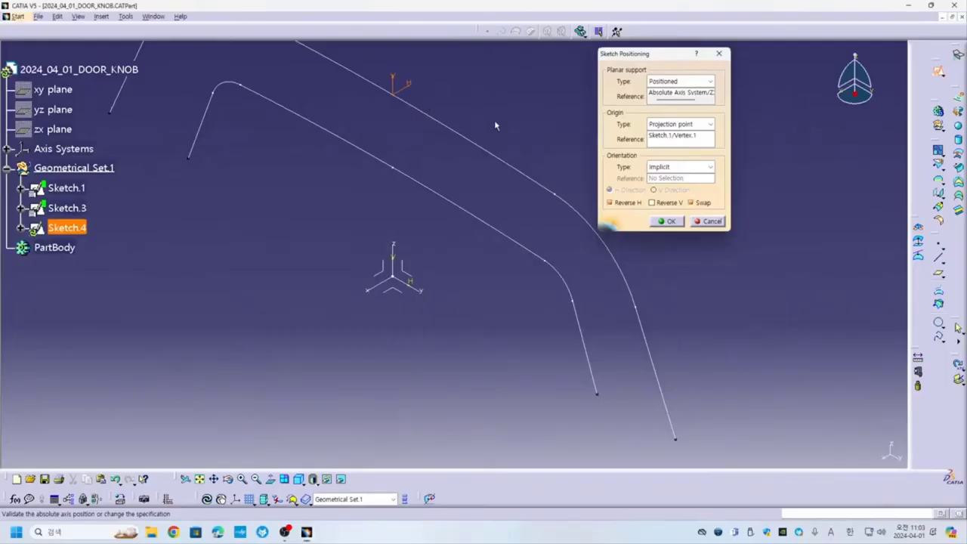
Enter Sketch.4 and float the Profile toolbar over the canvas
left_click(654, 218)
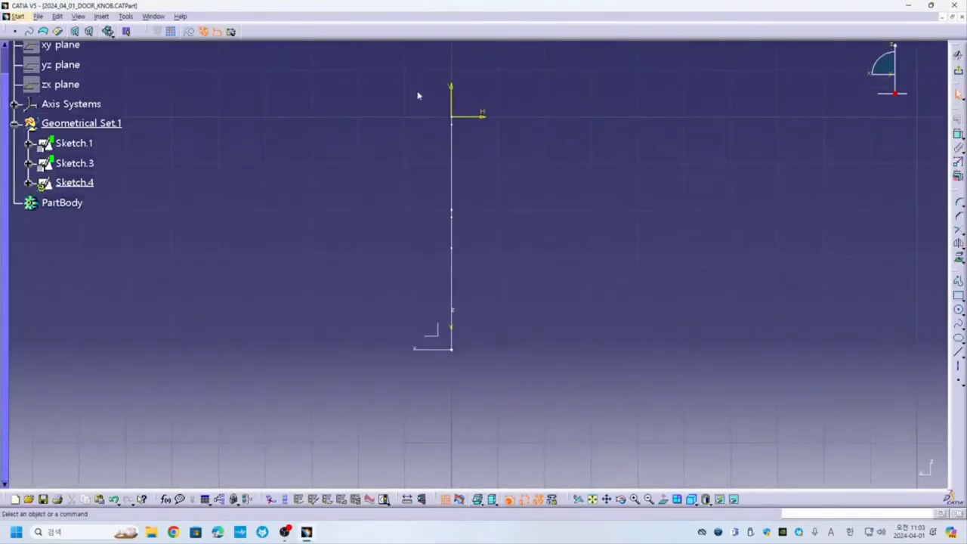
key("ctrl+1")
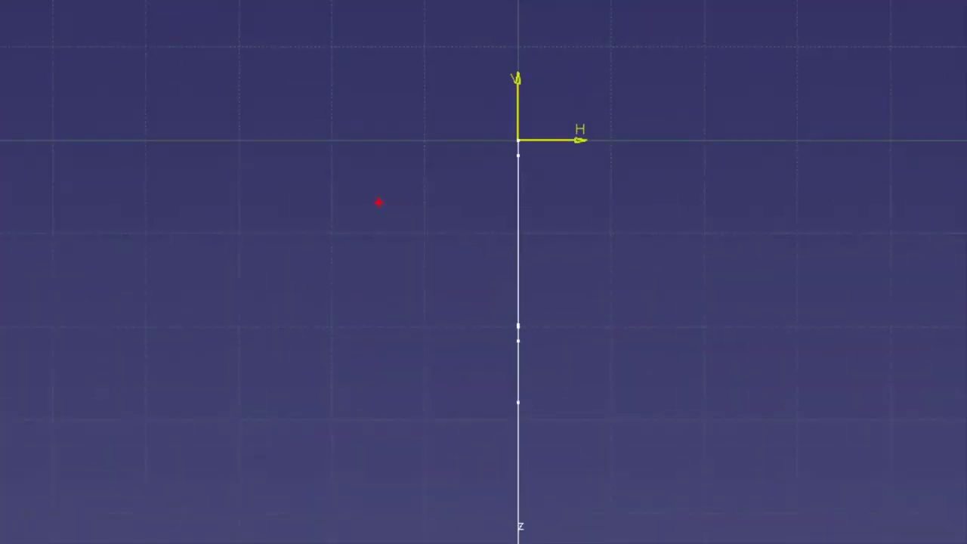
left_click_drag(368, 207, 672, 221)
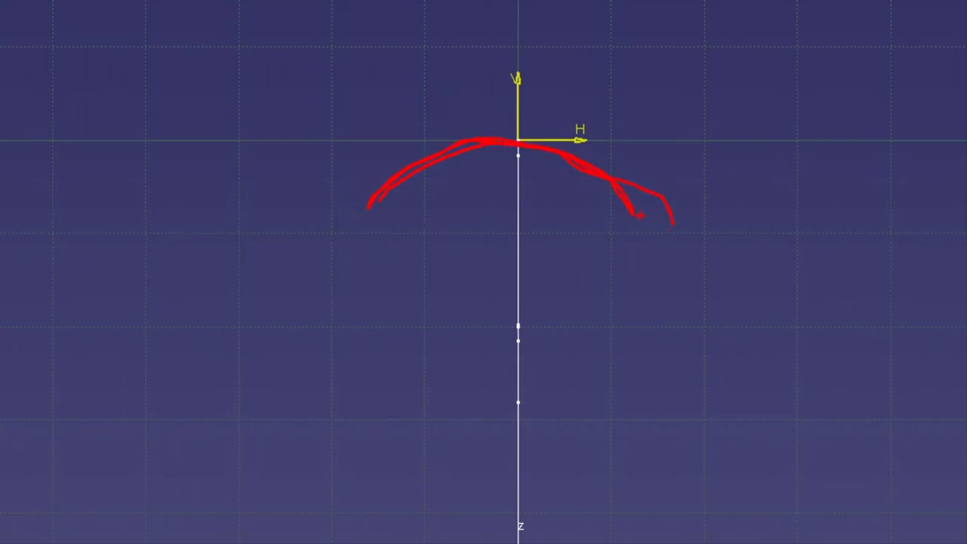
left_click_drag(582, 133, 627, 83)
left_click_drag(638, 56, 665, 114)
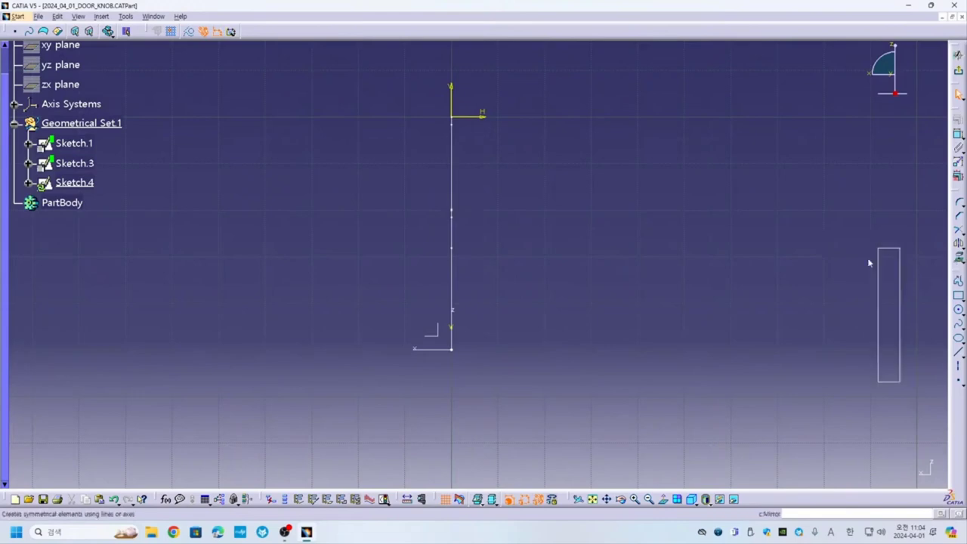
left_click_drag(956, 271, 574, 114)
key("ctrl+1")
mouse_move(551, 187)
left_mouse_down()
mouse_move(559, 224)
mouse_move(523, 224)
mouse_move(558, 253)
mouse_move(604, 230)
left_mouse_up()
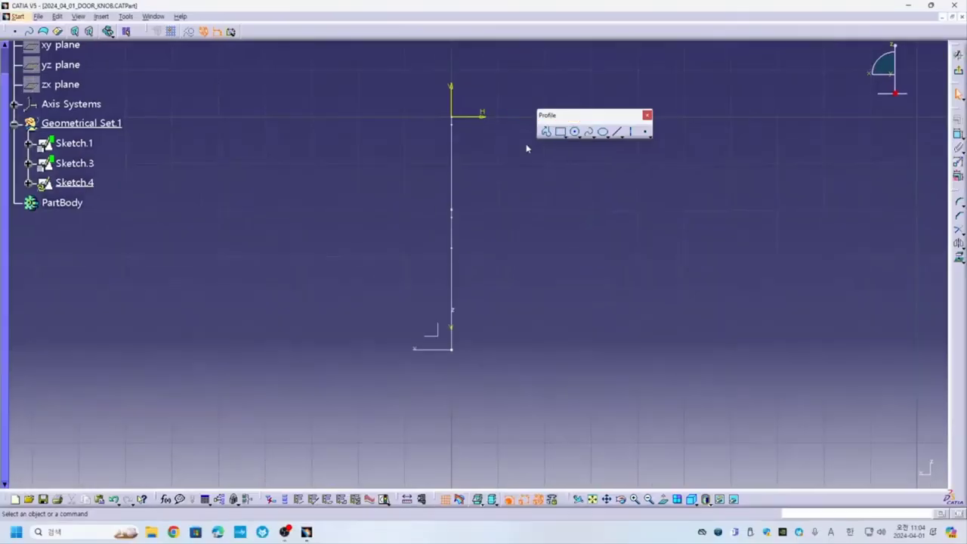
Draw a three-point arc with endpoints left and right and its top at the origin
left_click(588, 255)
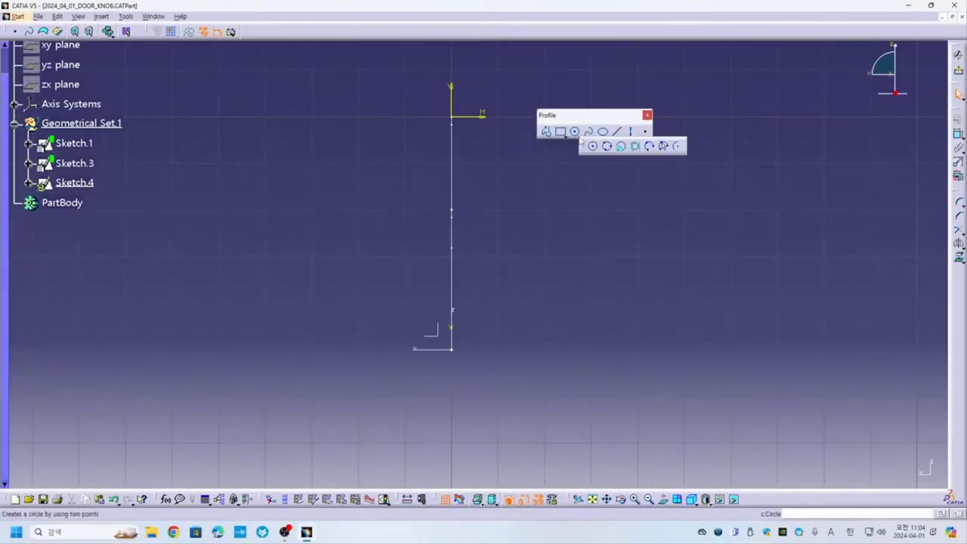
left_click_drag(597, 276, 574, 299)
mouse_move(481, 197)
left_mouse_down()
mouse_move(552, 153)
mouse_move(478, 193)
left_mouse_up()
left_click_drag(601, 162, 583, 184)
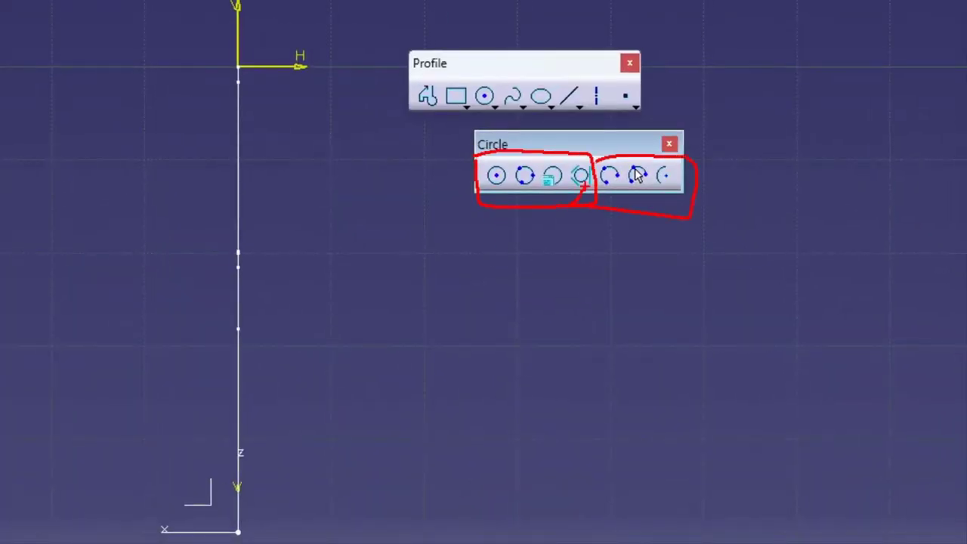
mouse_move(641, 195)
left_mouse_down()
mouse_move(651, 160)
mouse_move(635, 151)
mouse_move(618, 196)
left_mouse_up()
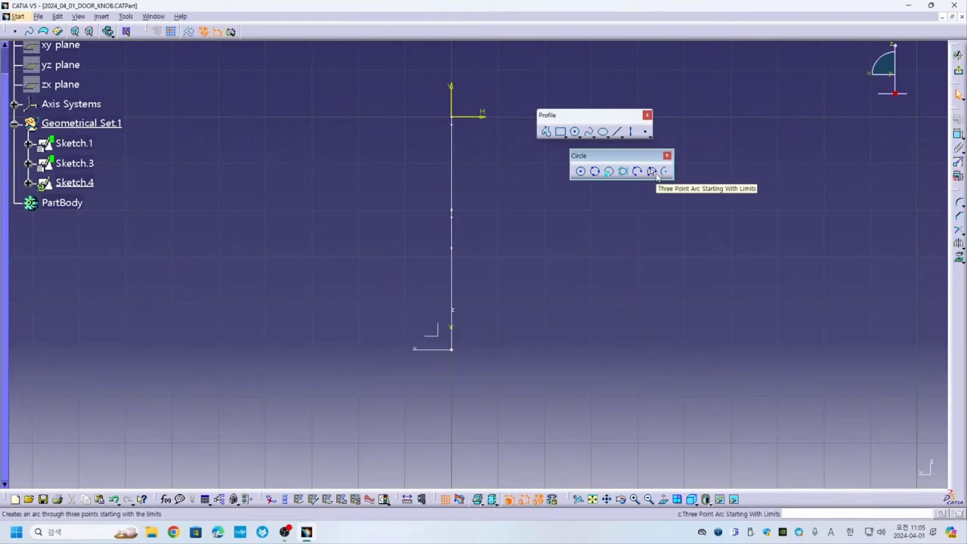
left_click(651, 171)
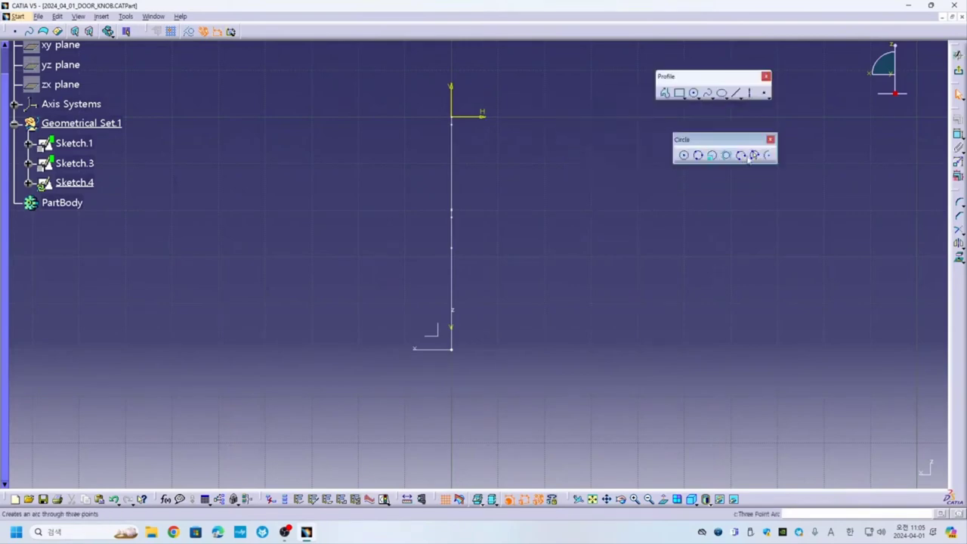
left_click(307, 178)
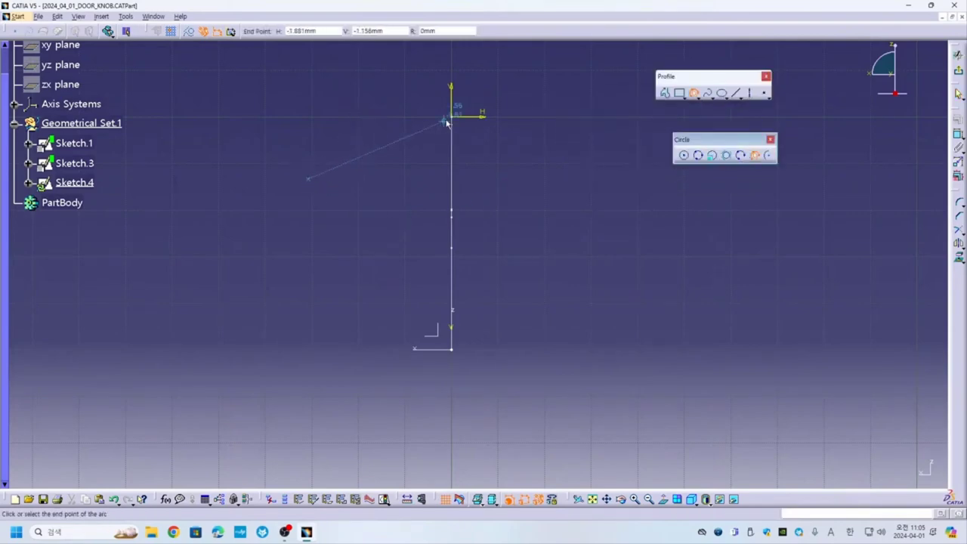
left_click(602, 181)
left_click(453, 118)
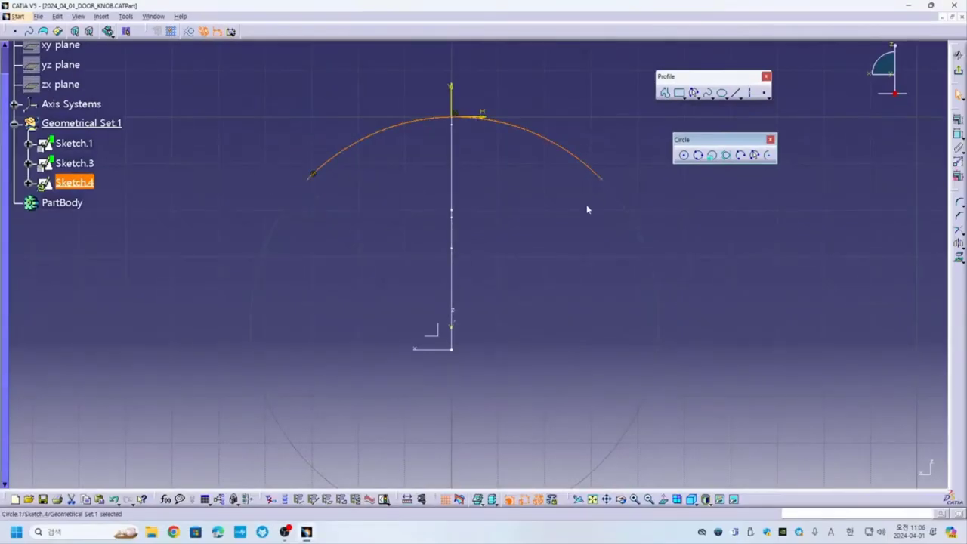
Constrain the Sketch.4 arc to a 50 mm radius
left_click(552, 235)
left_click(518, 130)
double_click(529, 95)
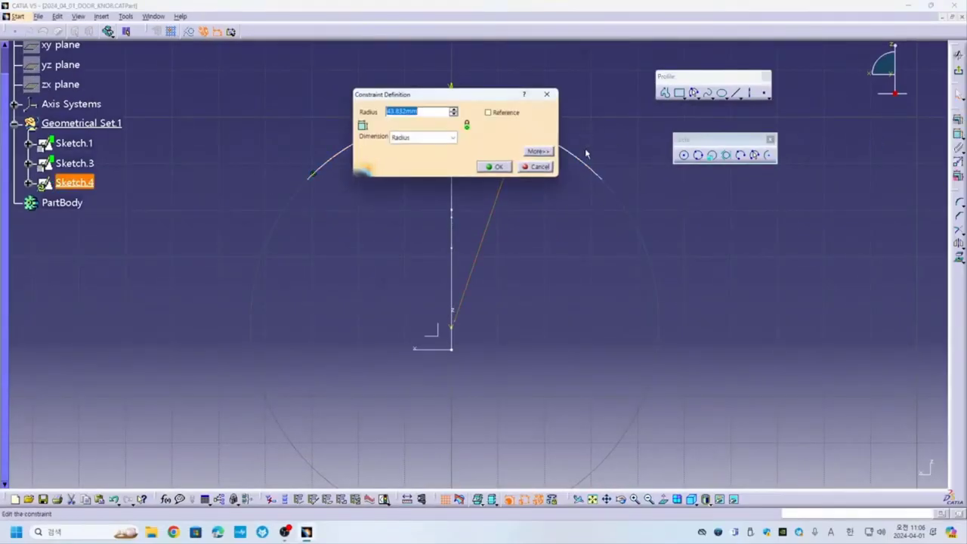
key("Return")
left_click(583, 79)
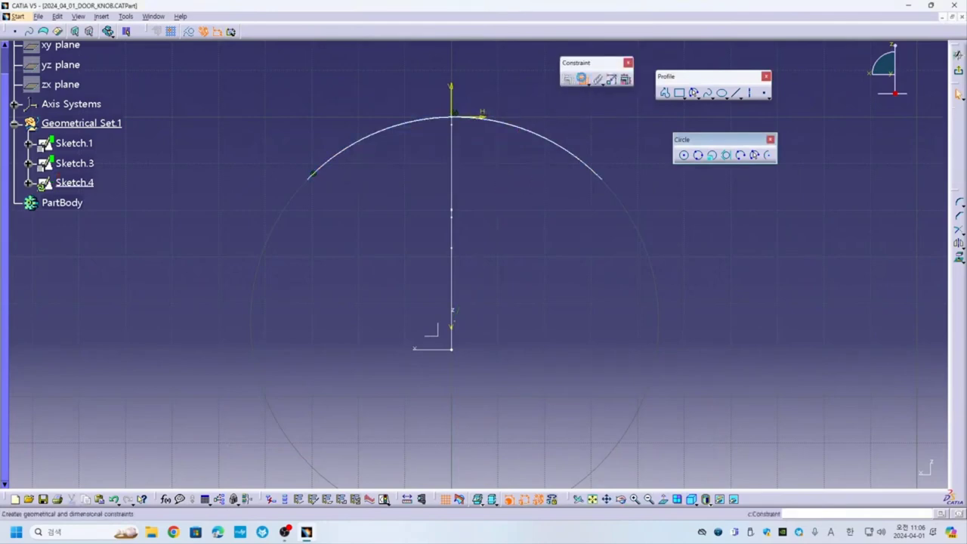
left_click(511, 123)
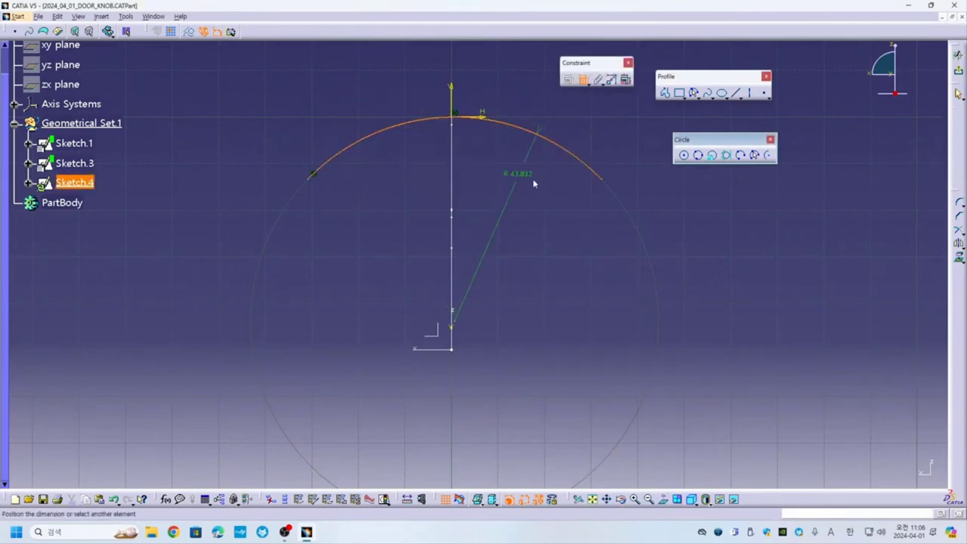
left_click(532, 178)
double_click(518, 179)
type("50")
key("Return")
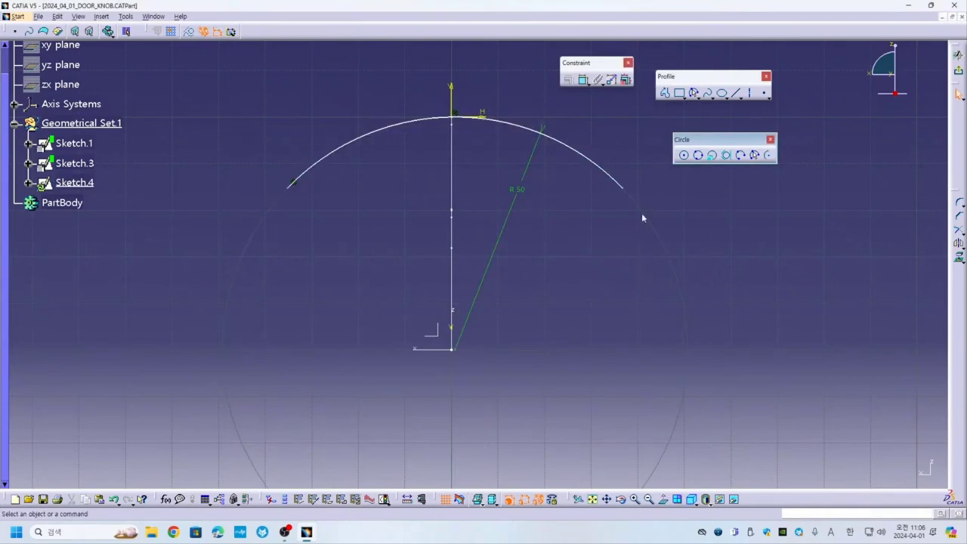
Make the arc endpoints symmetric about the vertical axis
left_click_drag(680, 76, 739, 79)
left_click_drag(733, 139, 821, 137)
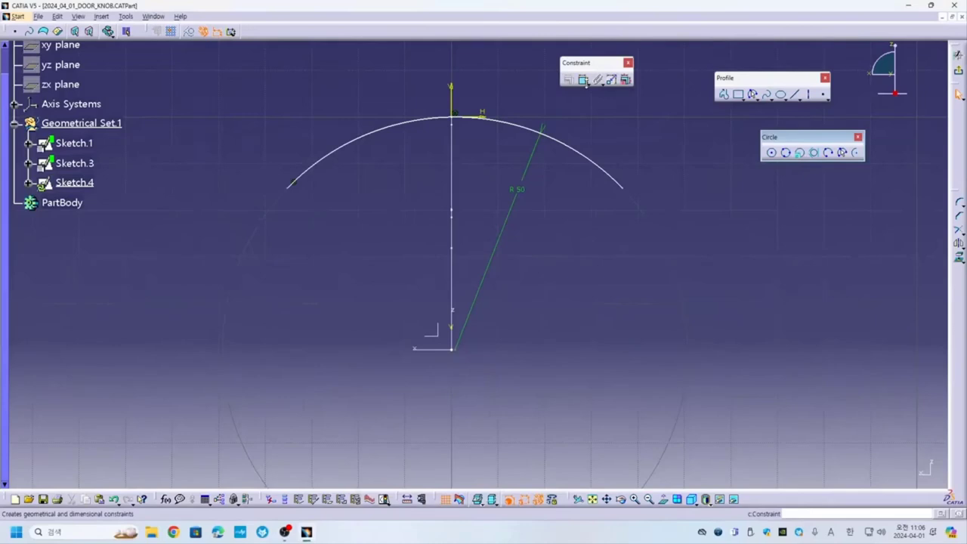
left_click(583, 80)
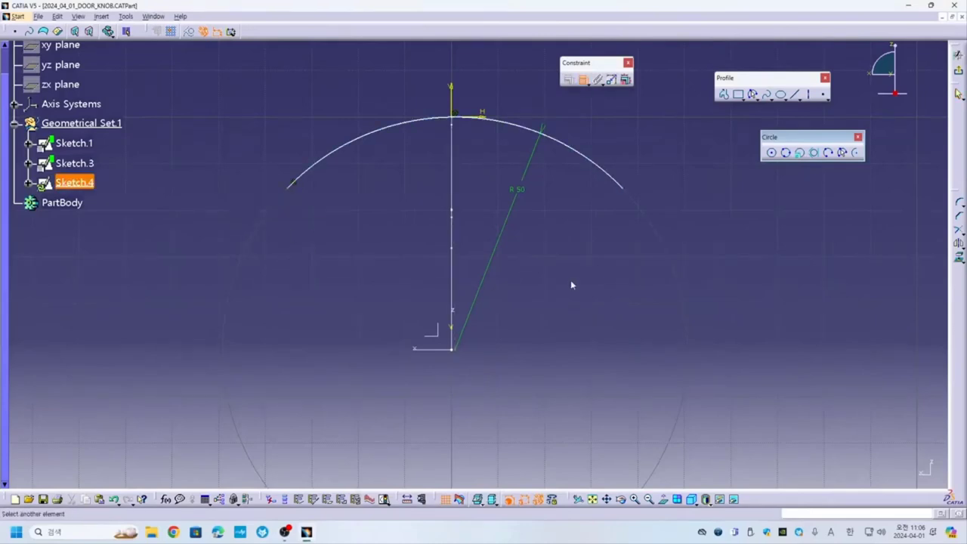
left_click(630, 193)
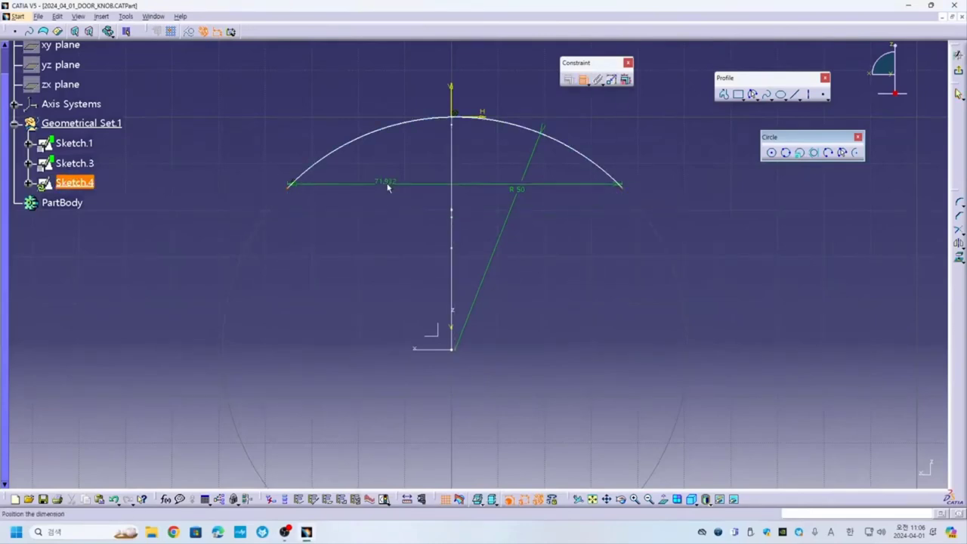
right_click(386, 185)
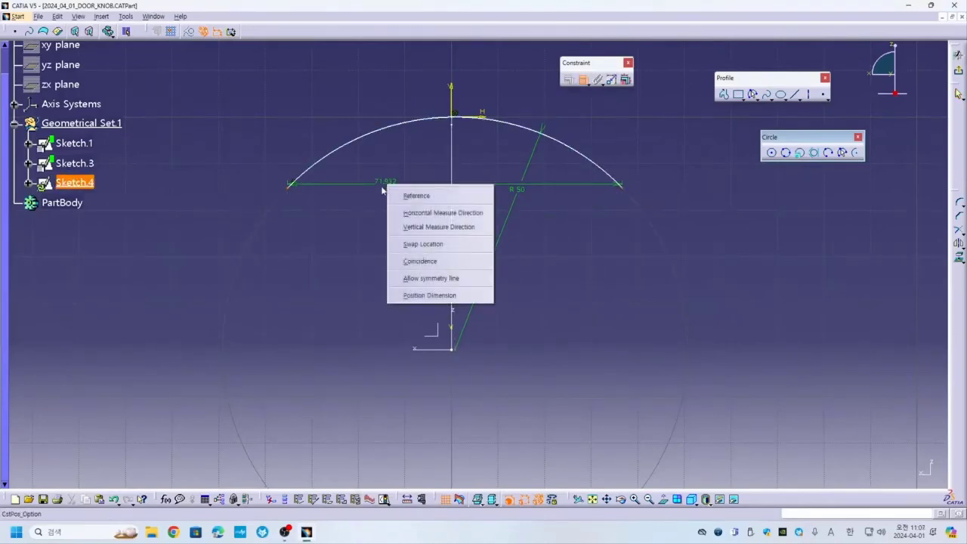
left_click(451, 284)
left_click(452, 94)
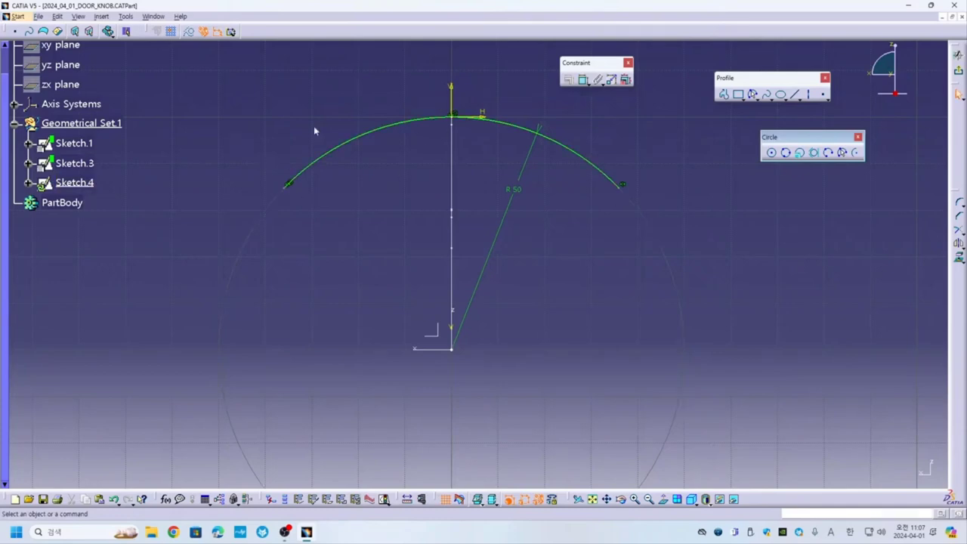
Set the distance between the arc endpoints to 20 mm, placed above the arc
left_click(583, 79)
left_click(287, 185)
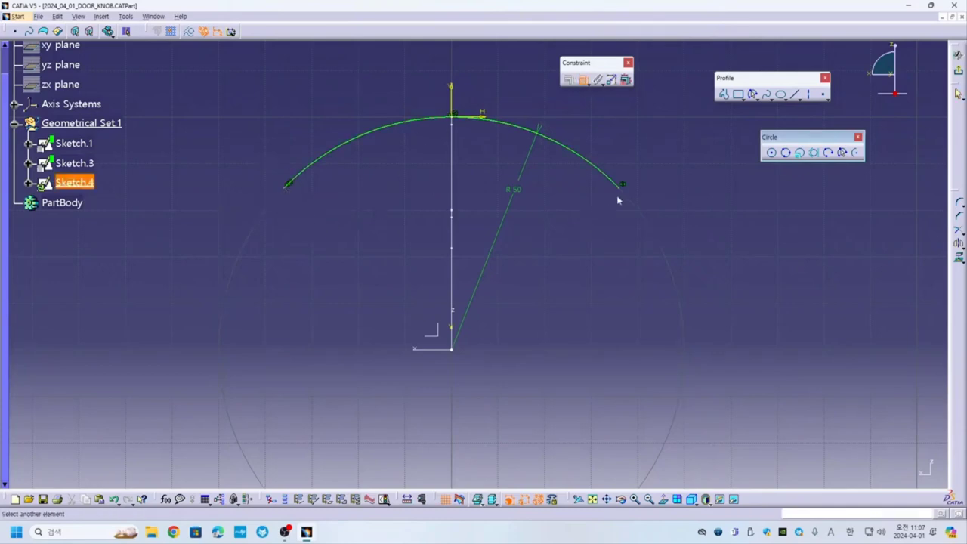
left_click(621, 185)
double_click(538, 232)
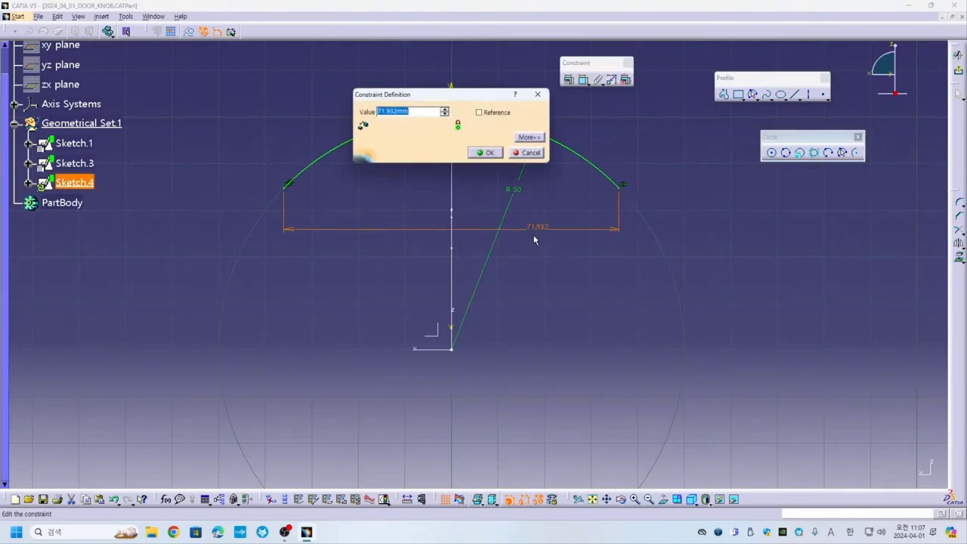
type("20")
key("Return")
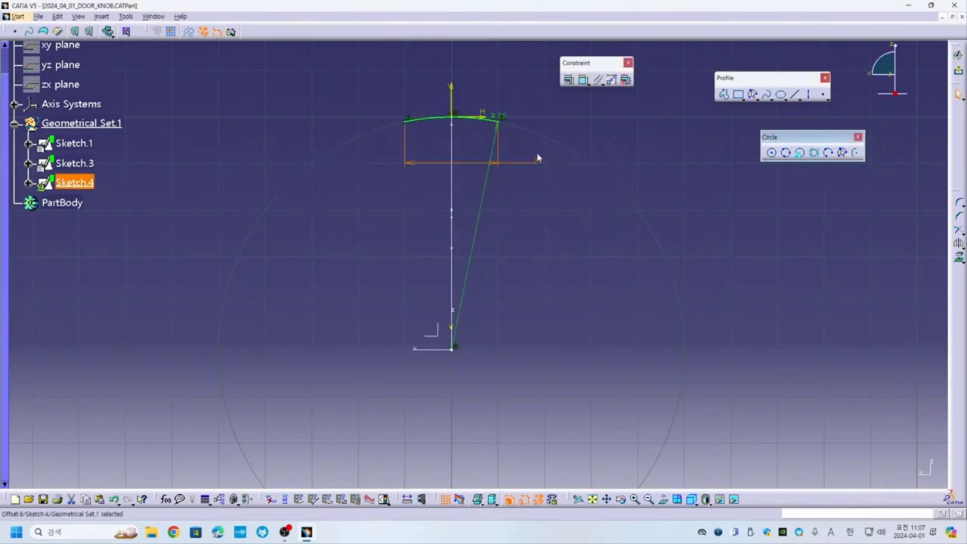
left_click_drag(538, 159, 487, 76)
Exit Sketch.4 and begin a new positioned sketch for Sketch.5
left_click(485, 132)
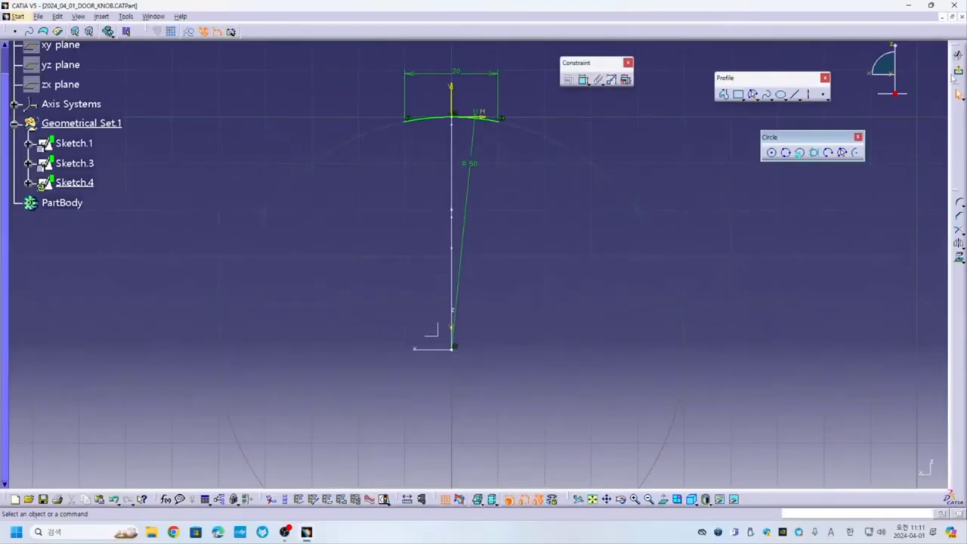
left_click(958, 55)
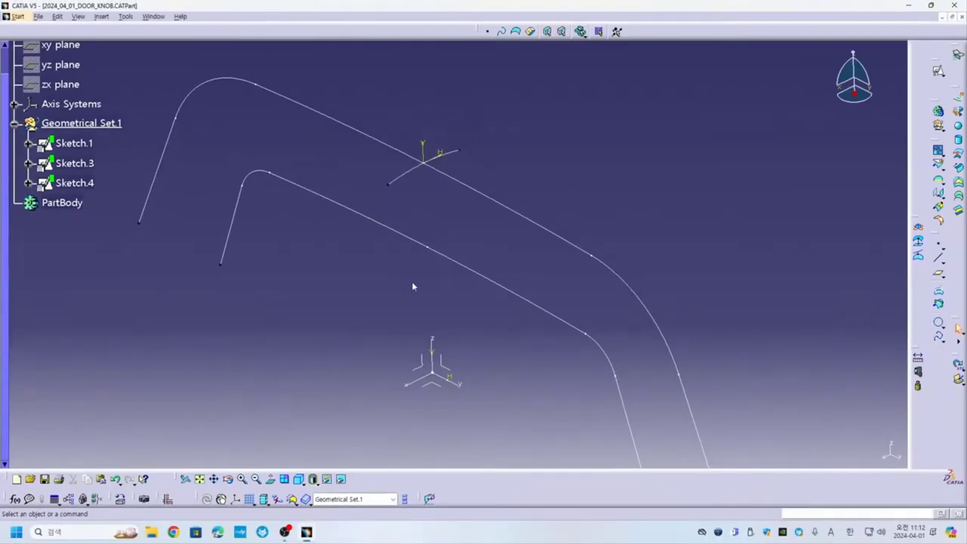
left_click(938, 70)
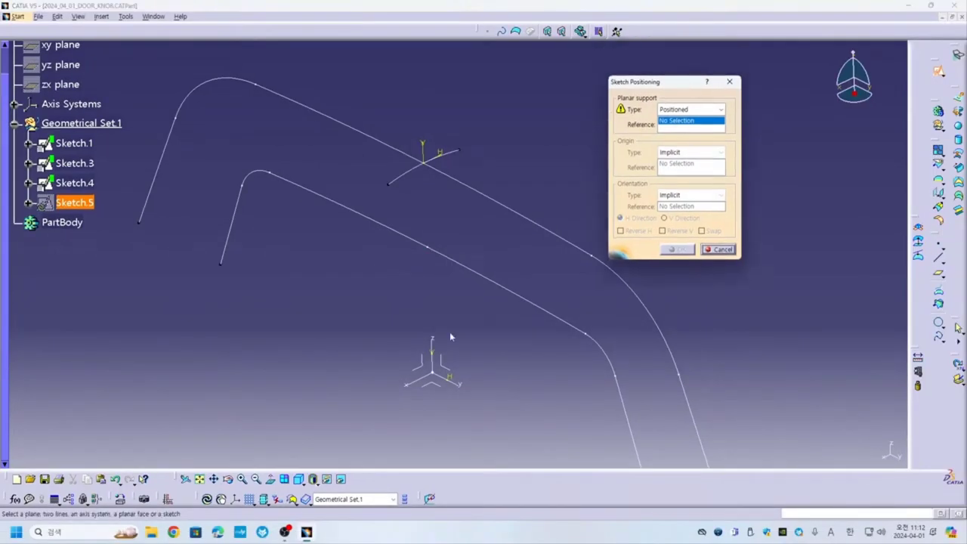
Place Sketch.5 with its origin projected on Sketch.3's vertex, axes reversed and swapped
left_click(428, 366)
left_click(714, 152)
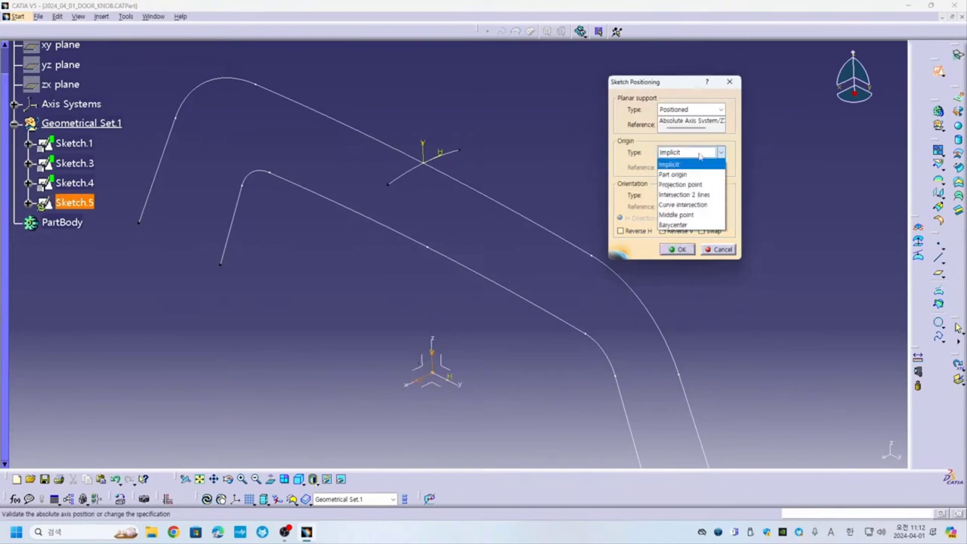
left_click(690, 185)
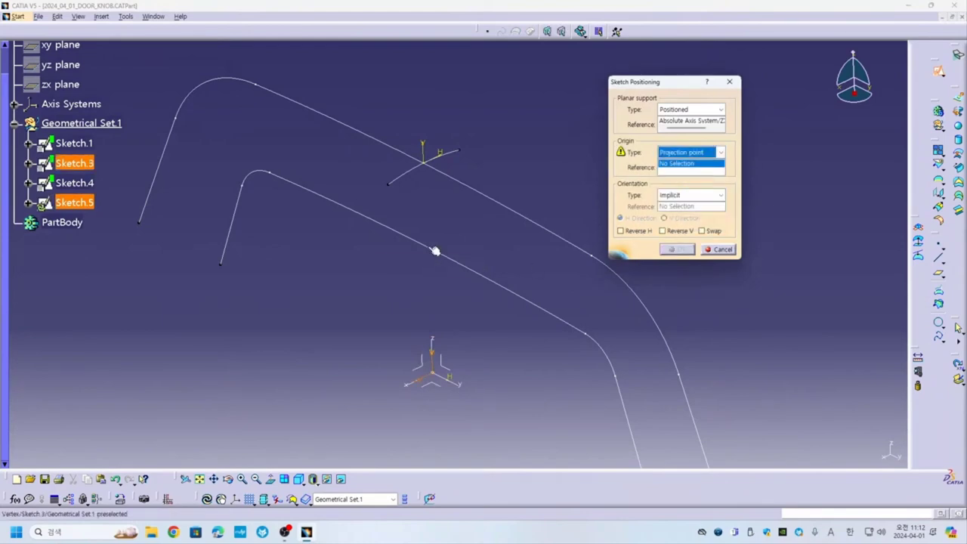
left_click(429, 248)
left_click(621, 231)
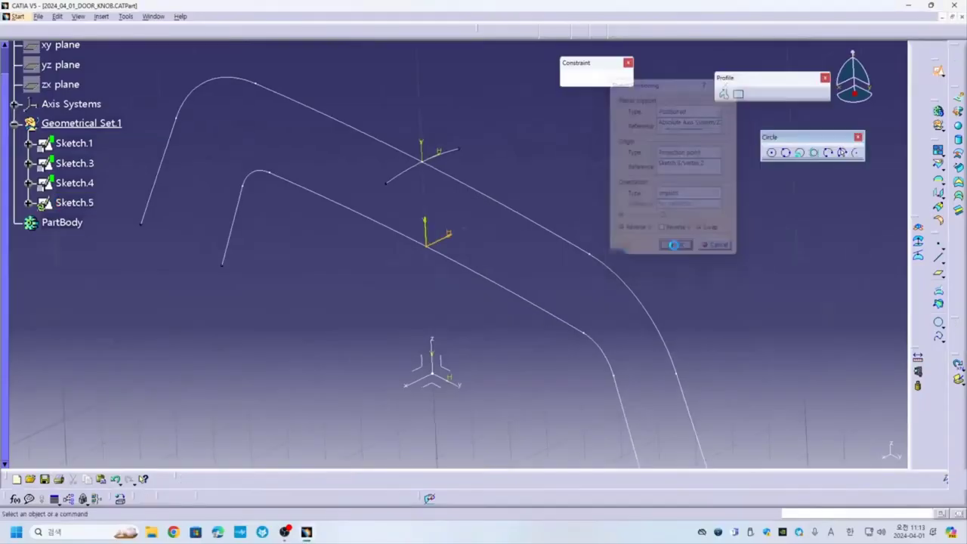
left_click(675, 248)
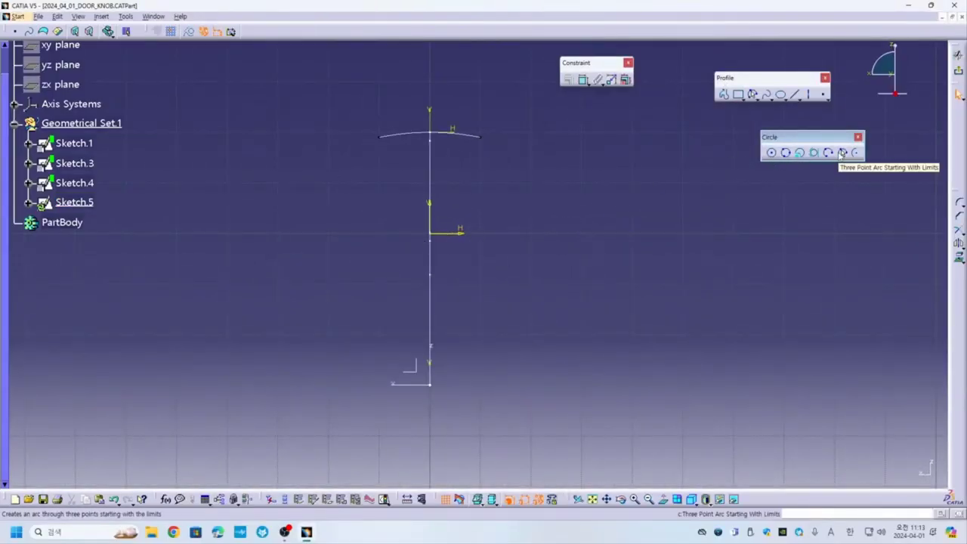
Draw a three-point arc in Sketch.5 and set its radius to 15 mm
left_click(842, 153)
left_click(362, 196)
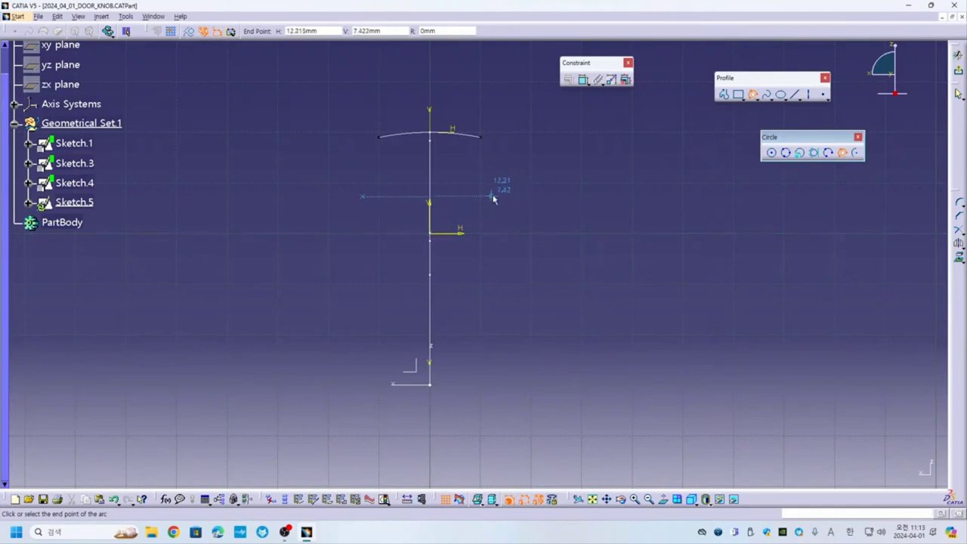
left_click(492, 196)
left_click(434, 237)
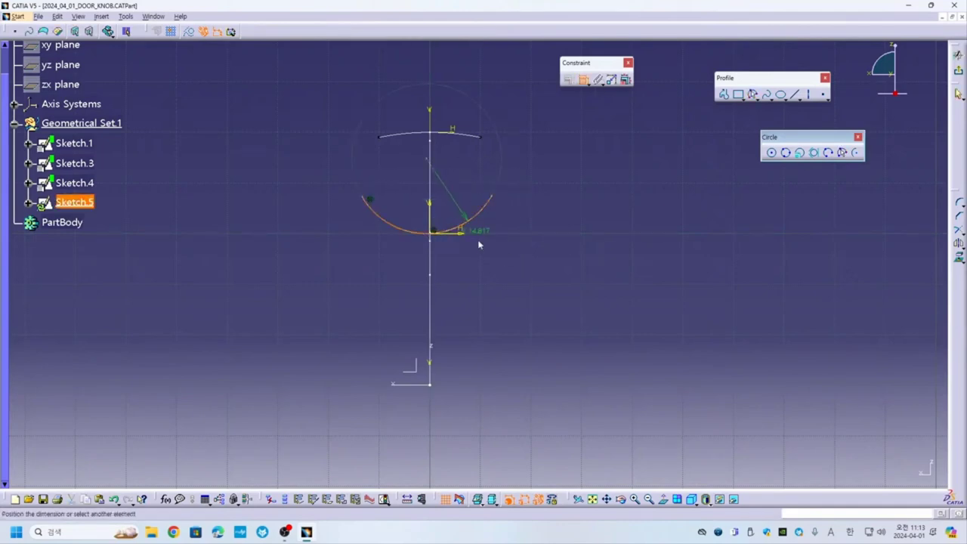
double_click(479, 261)
type("15")
key("Return")
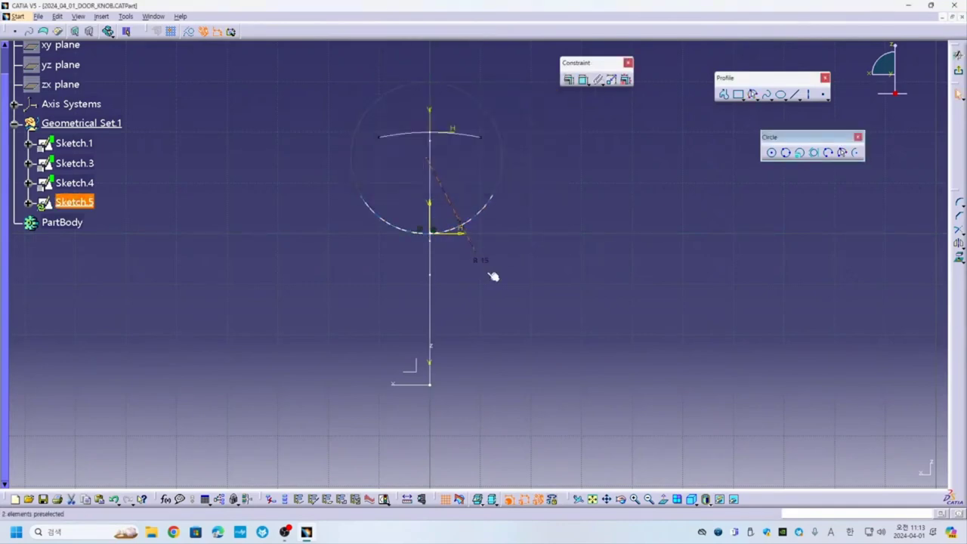
Make the arc symmetric about the vertical axis with endpoints 20 mm apart
left_click(583, 80)
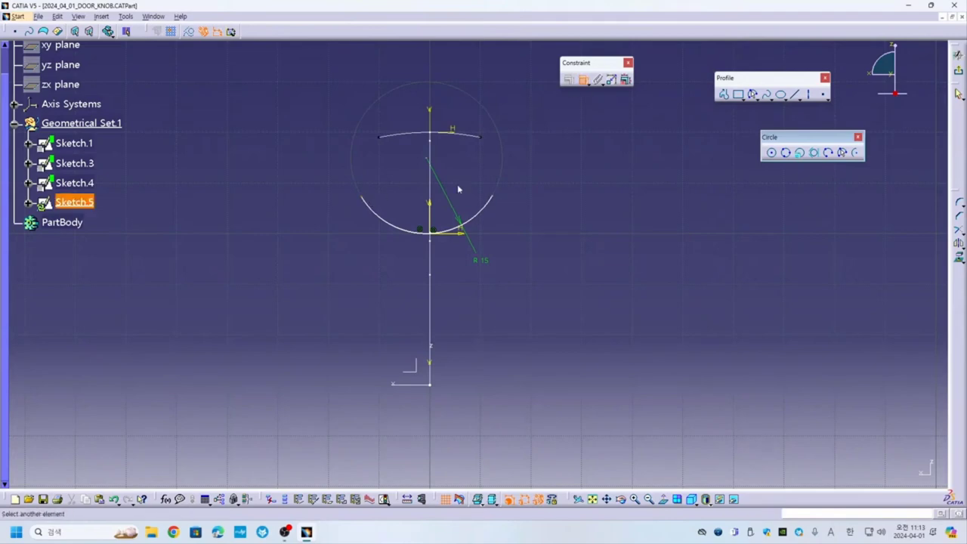
right_click(411, 155)
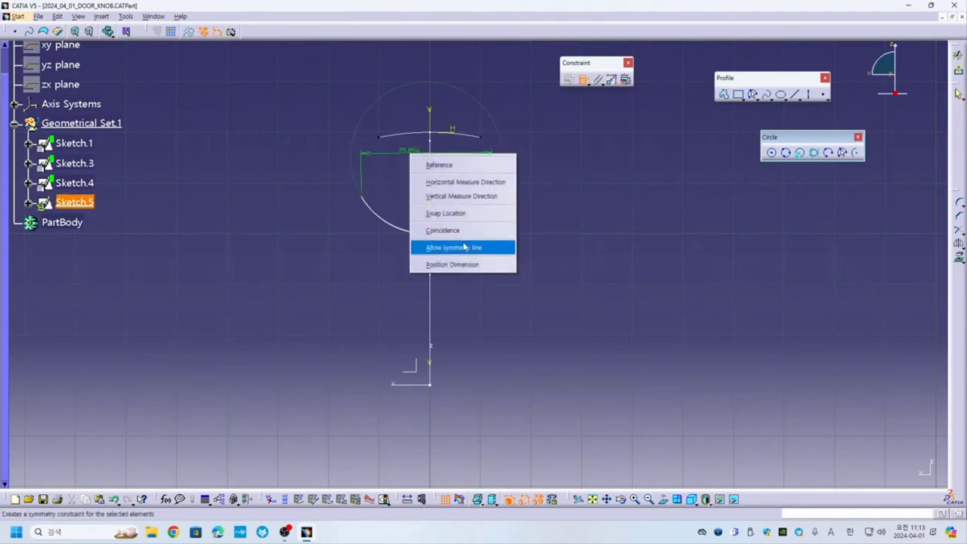
left_click(464, 247)
left_click(431, 206)
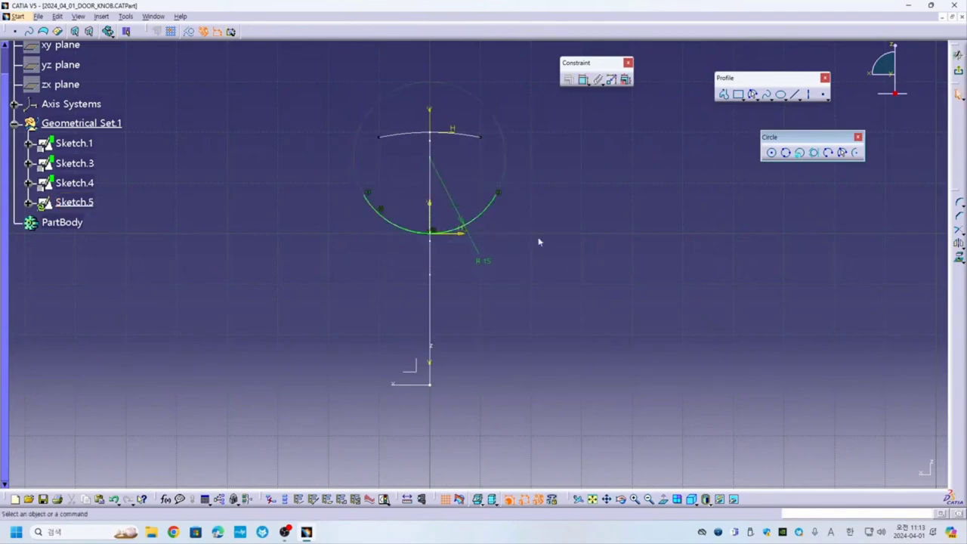
left_click(367, 194)
left_click(497, 192)
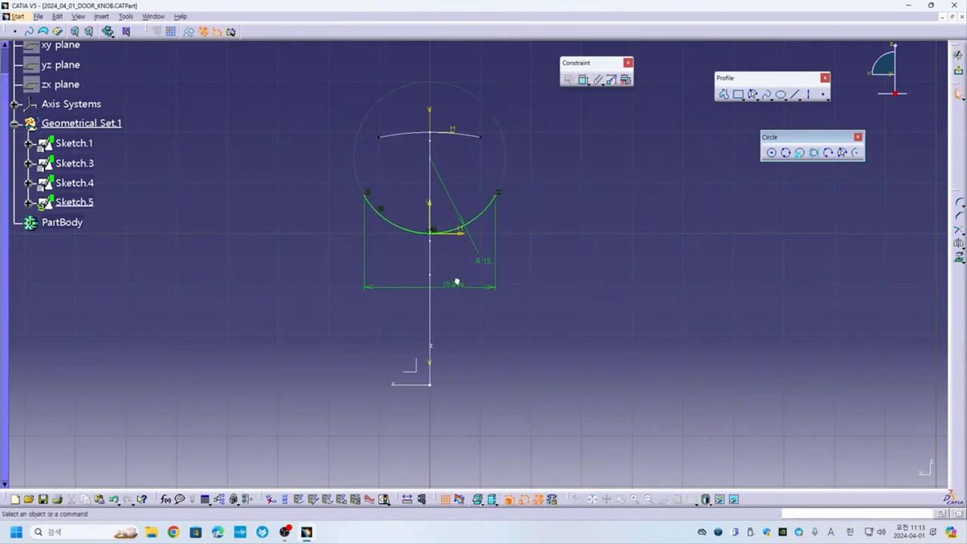
double_click(456, 282)
type("20")
key("Return")
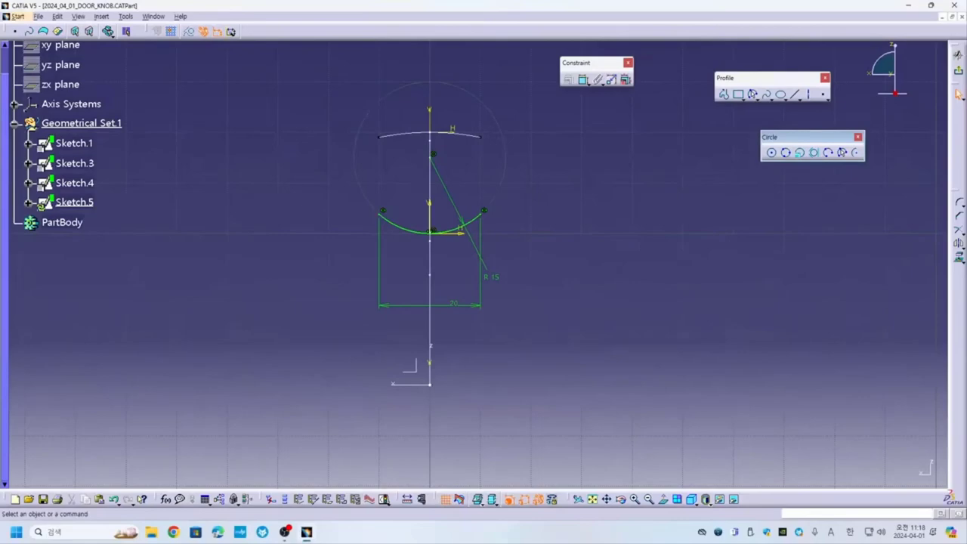
Exit Sketch.5, save the door knob part, and zoom out to show all curves
left_click(816, 96)
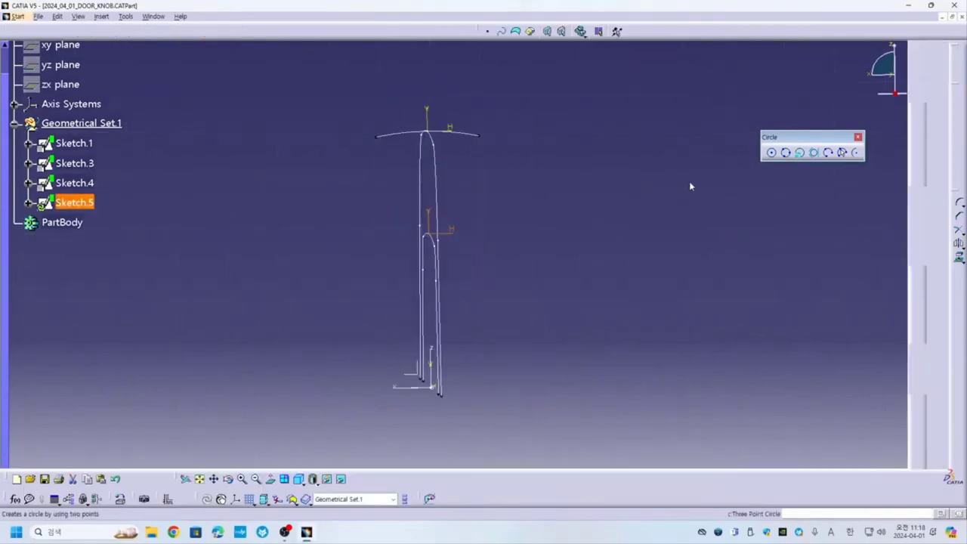
left_click(38, 16)
left_click(60, 91)
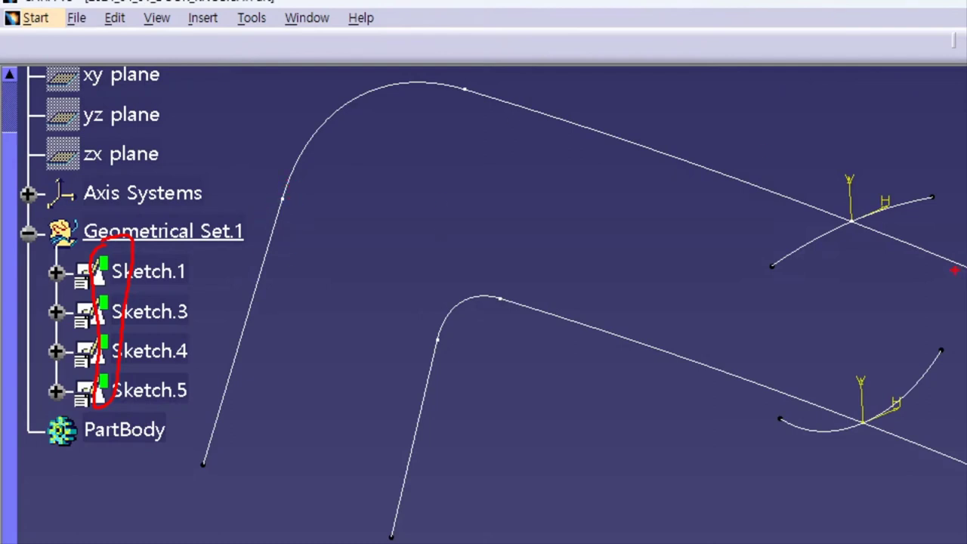
mouse_move(235, 162)
left_mouse_down()
mouse_move(119, 264)
mouse_move(101, 305)
left_mouse_up()
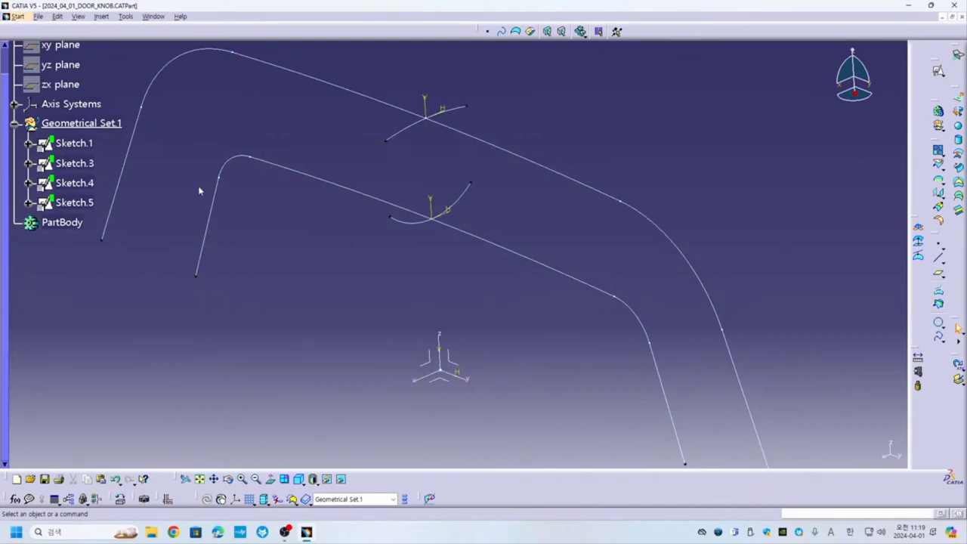
mouse_move(317, 254)
middle_mouse_down()
mouse_move(477, 249)
mouse_move(476, 260)
middle_mouse_up()
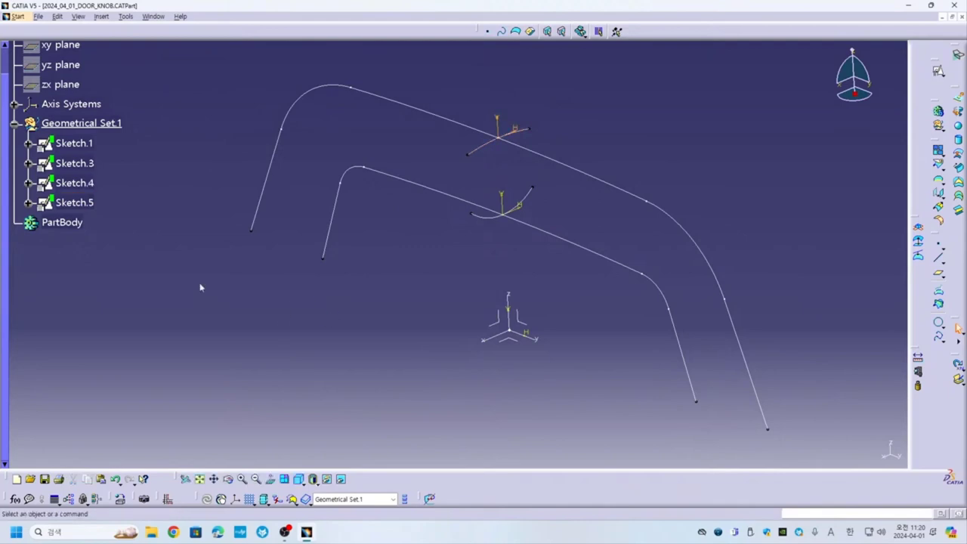
right_click(66, 184)
left_click(73, 125)
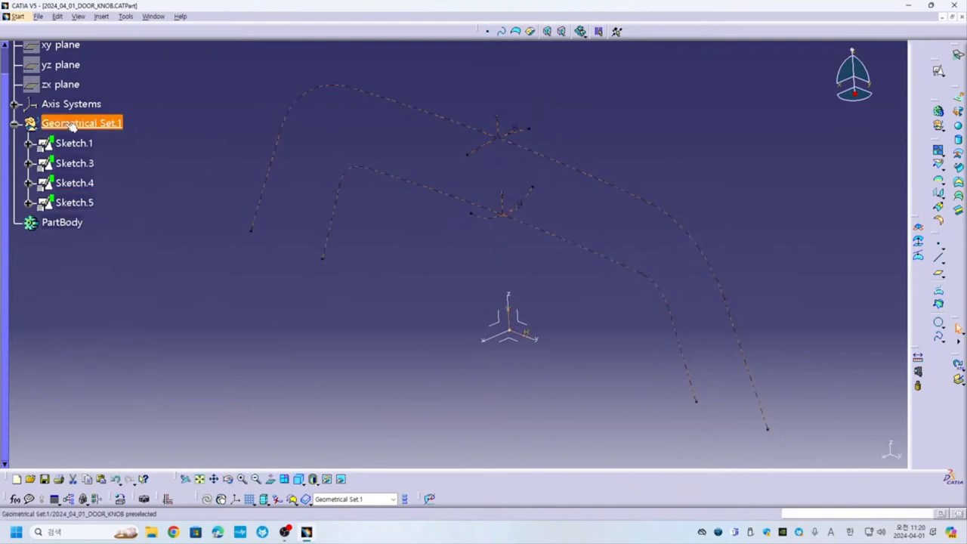
right_click(74, 126)
left_click(106, 250)
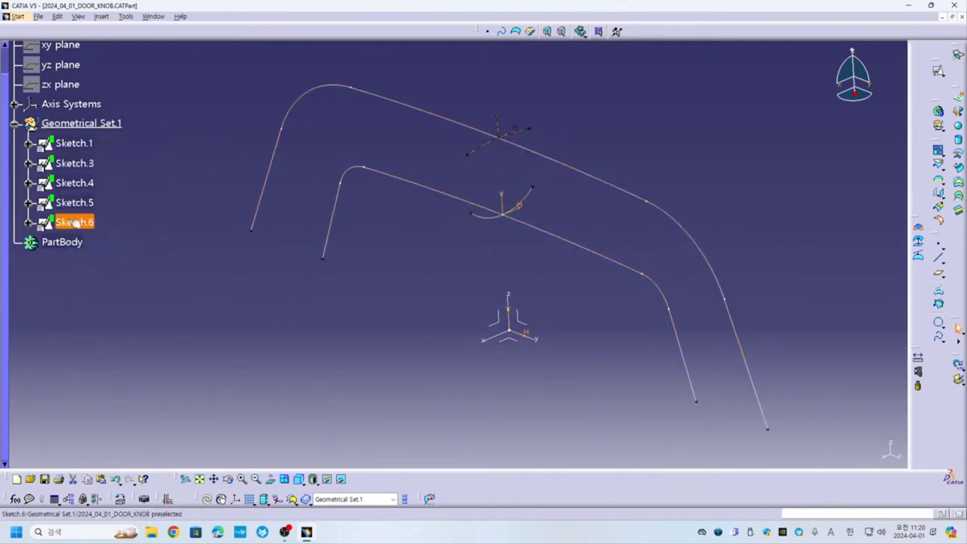
right_click(75, 223)
left_click(177, 440)
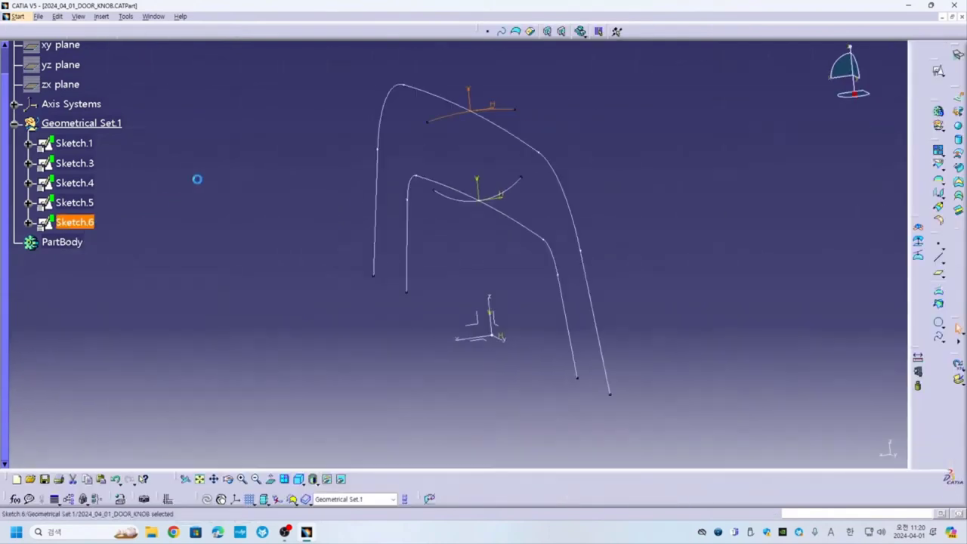
right_click(76, 223)
mouse_move(113, 445)
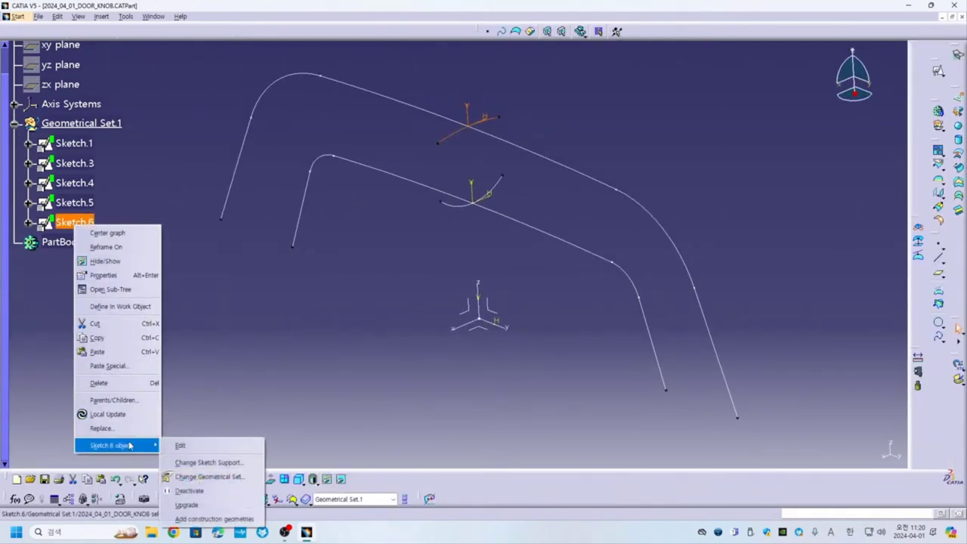
left_click(208, 462)
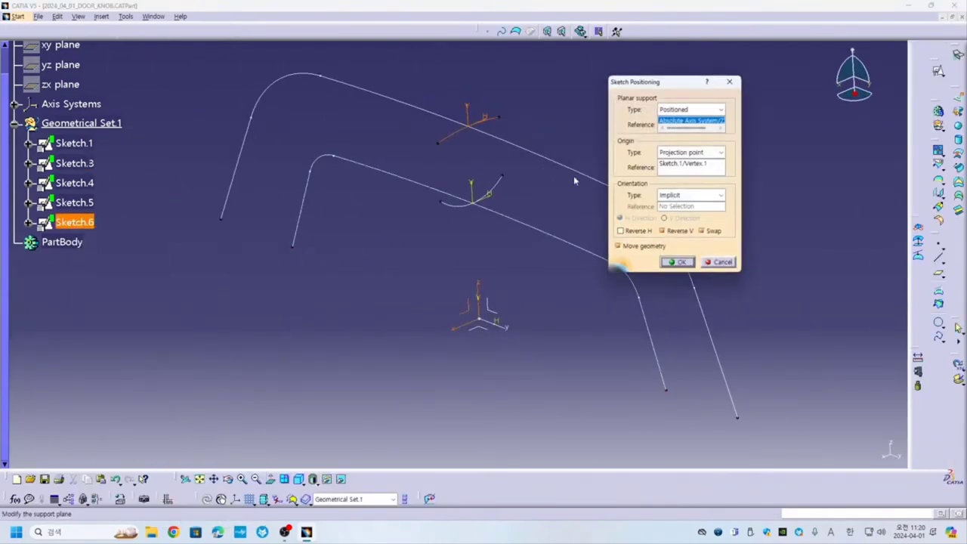
left_click(723, 262)
right_click(74, 222)
left_click(98, 381)
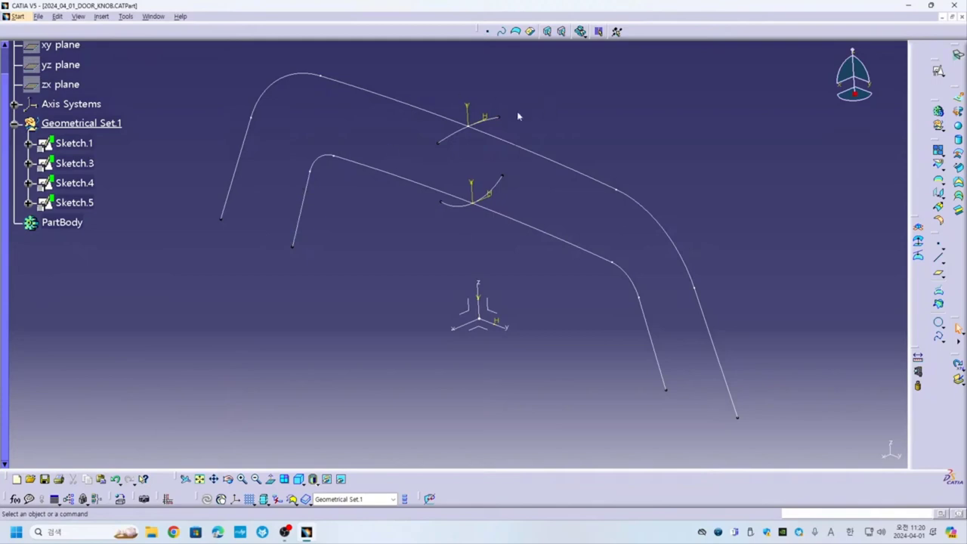
Copy Sketch.4 and paste it into Geometrical Set.1 as Sketch.7
left_click(454, 136)
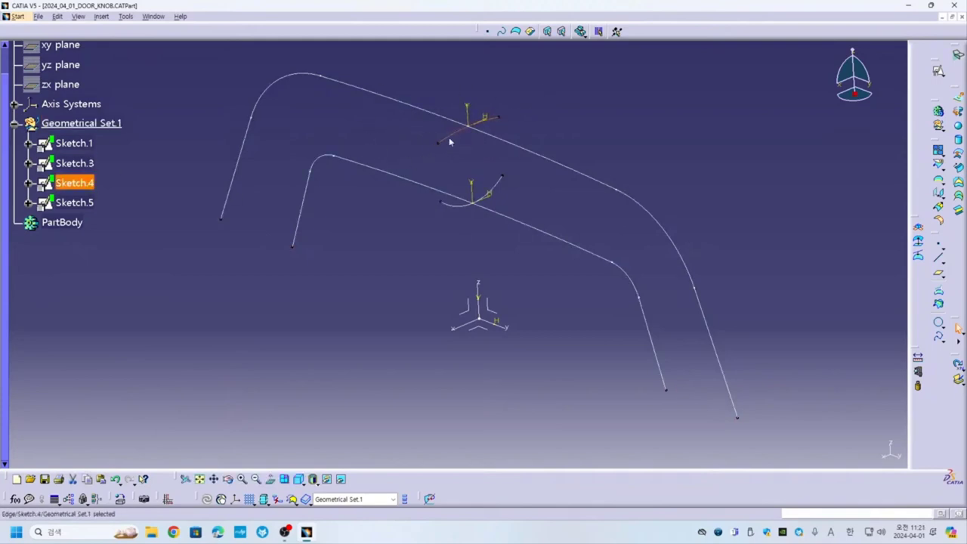
left_click(448, 139)
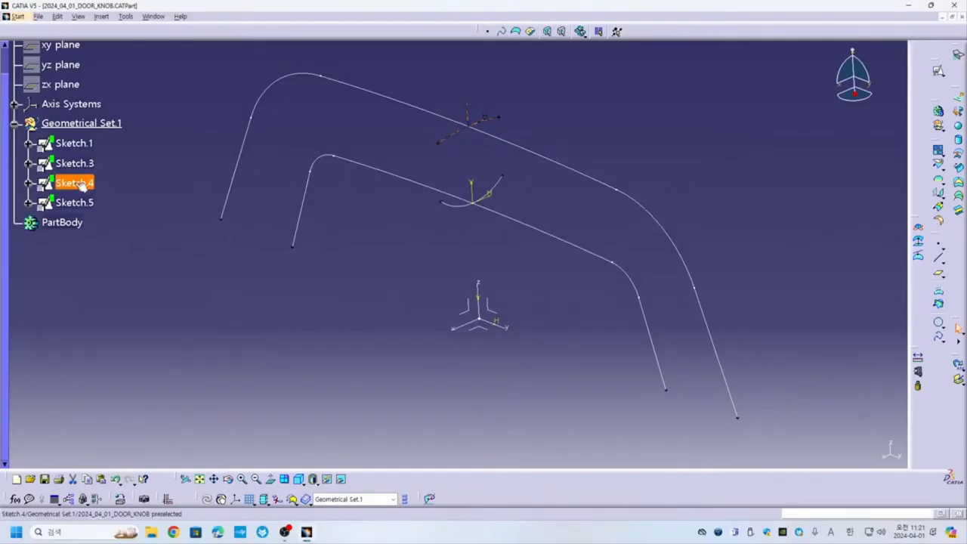
right_click(81, 185)
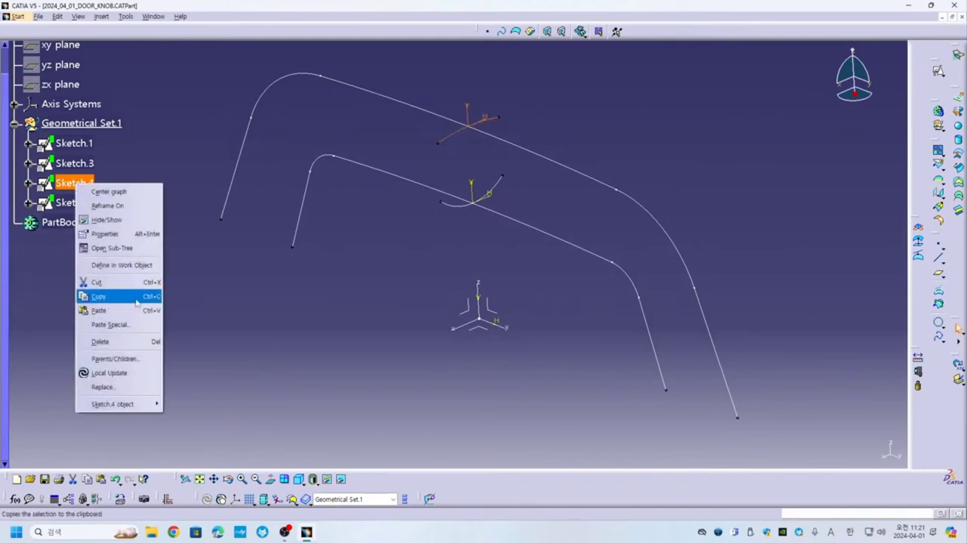
left_click(137, 302)
left_click(44, 126)
right_click(78, 125)
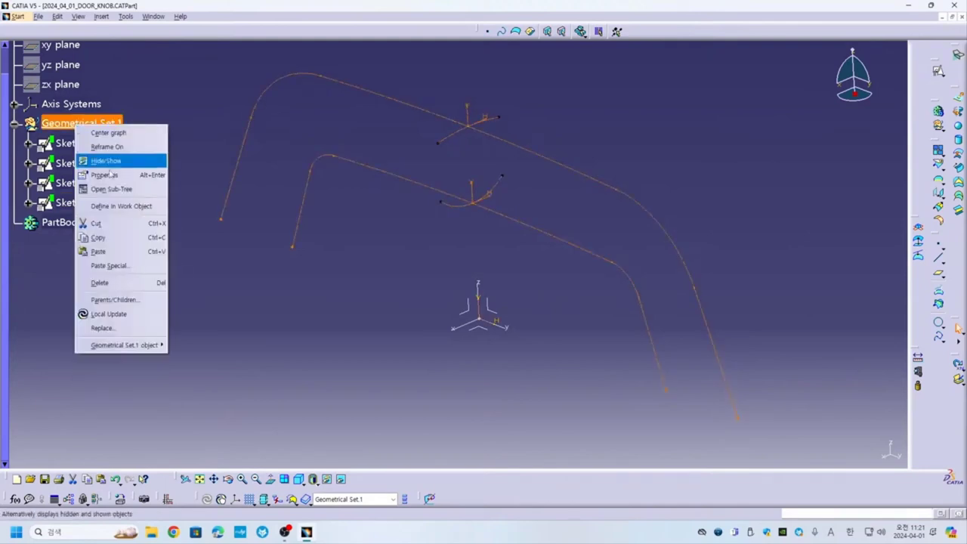
left_click(112, 254)
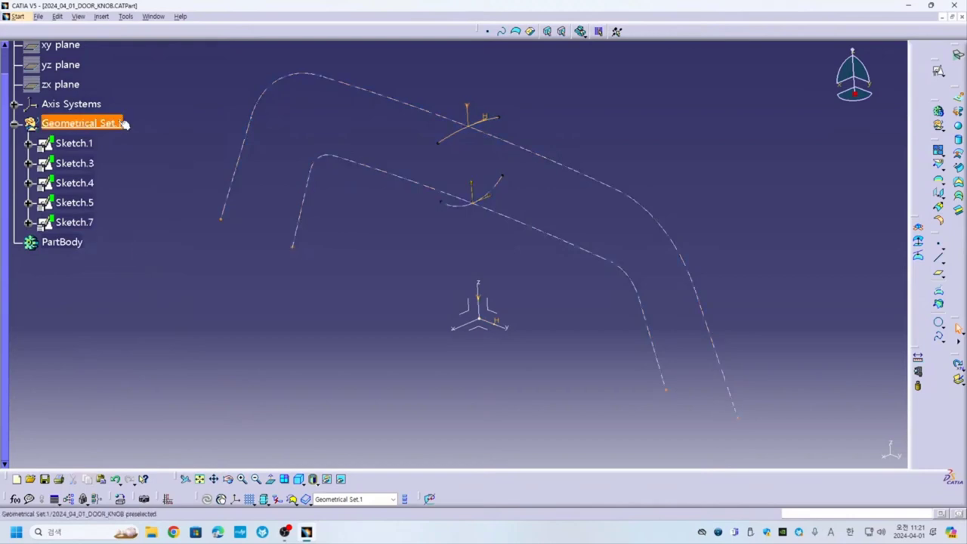
Auto-sort Geometrical Set.1 so Sketch.7 follows Sketch.1, 3, 4 and 5
left_click(81, 223)
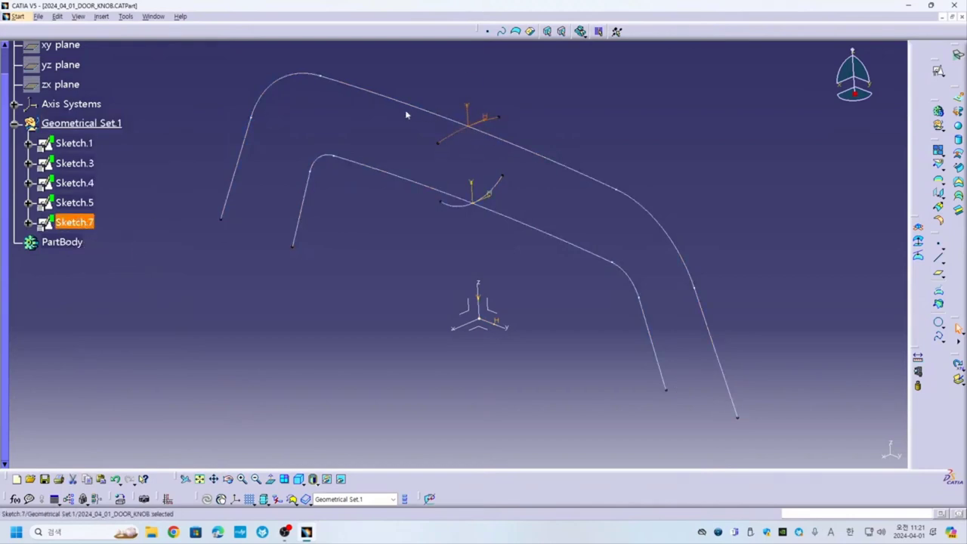
left_click(134, 261)
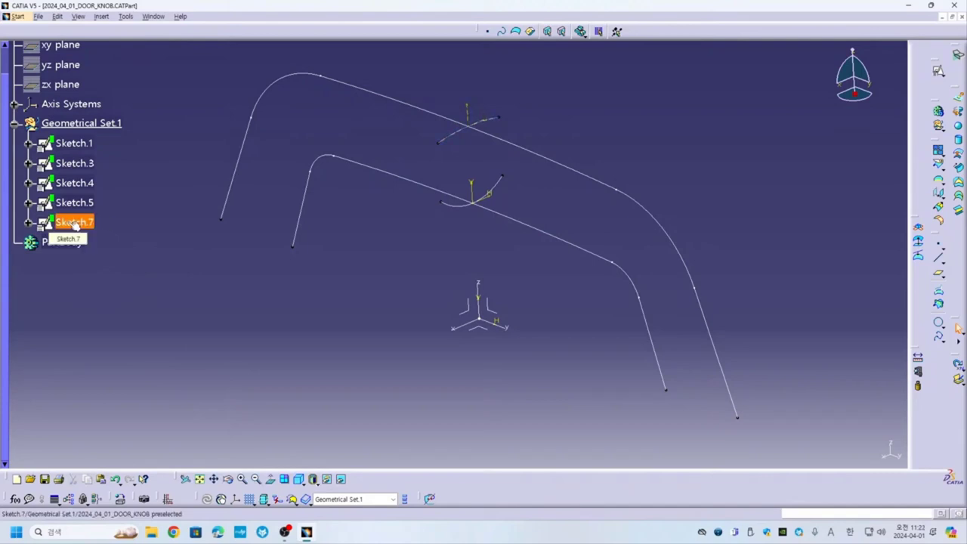
right_click(76, 123)
left_click(192, 402)
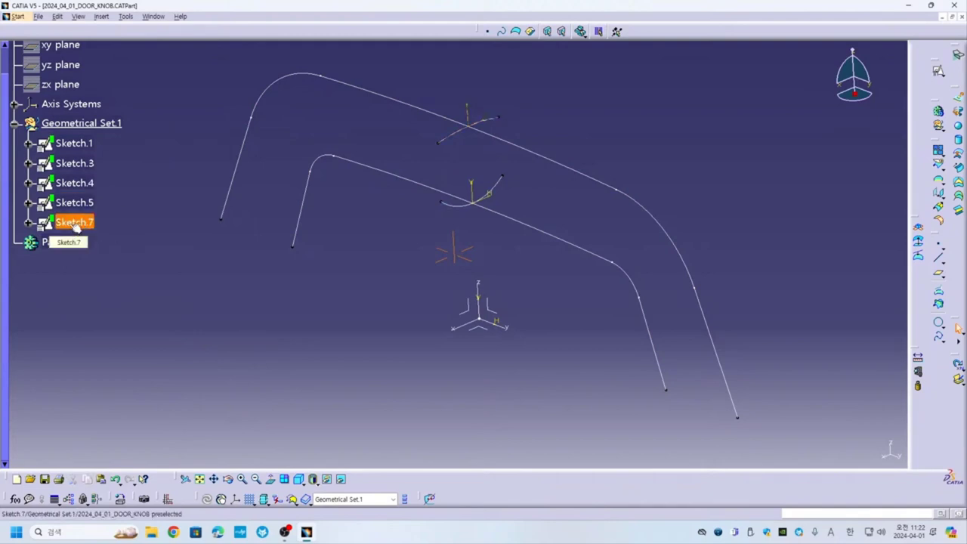
right_click(78, 224)
mouse_move(106, 445)
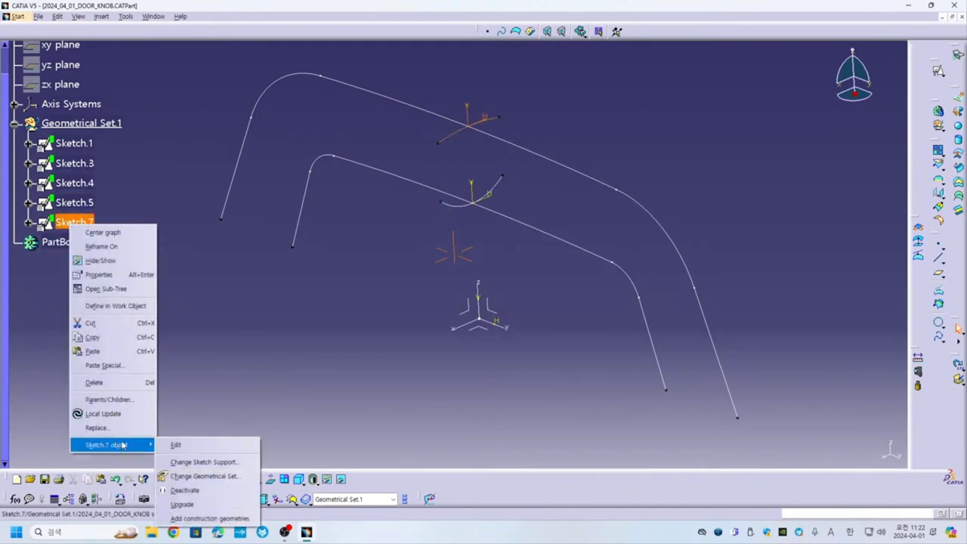
Move Sketch.7 to the XY plane, origin at Sketch.1/Vertex.2, with Swap unchecked
left_click(204, 461)
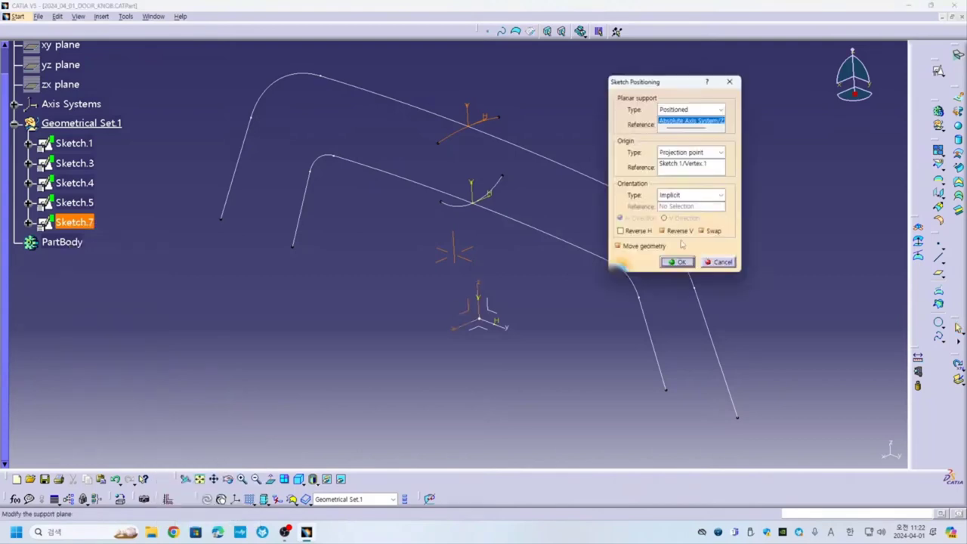
left_click_drag(642, 82, 687, 73)
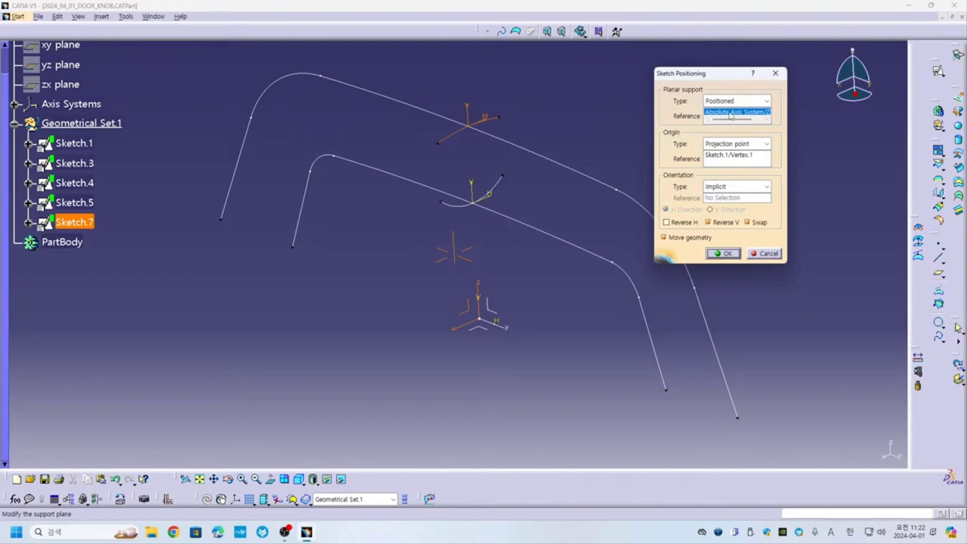
left_click(489, 332)
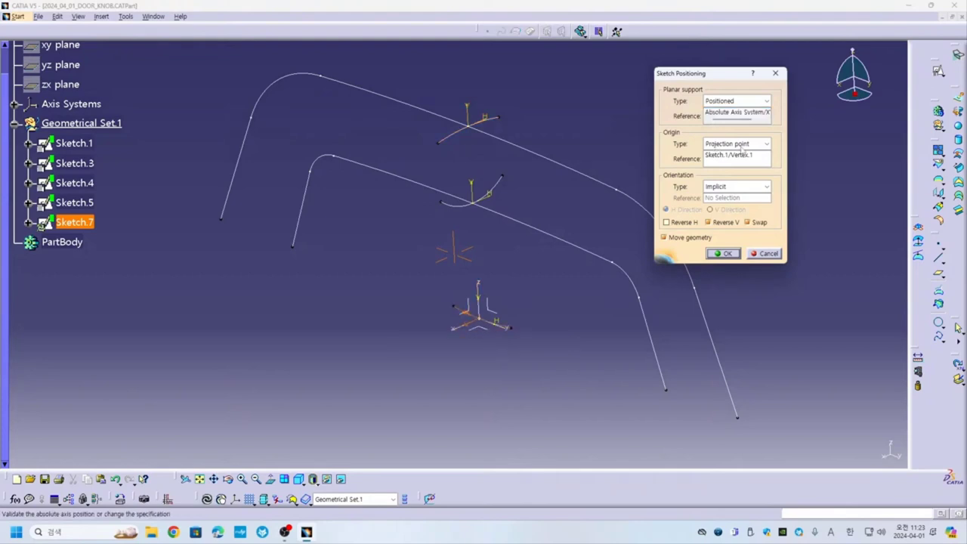
left_click(724, 156)
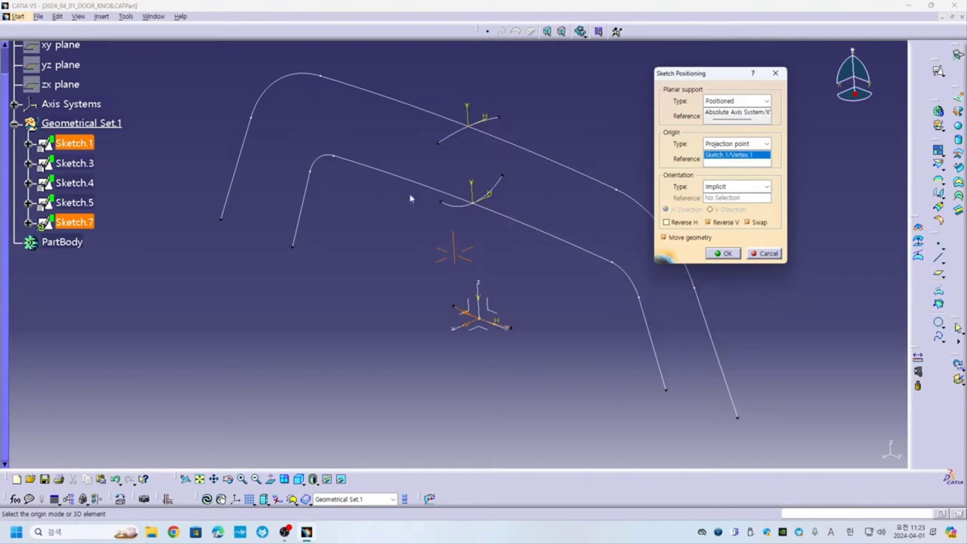
left_click(221, 220)
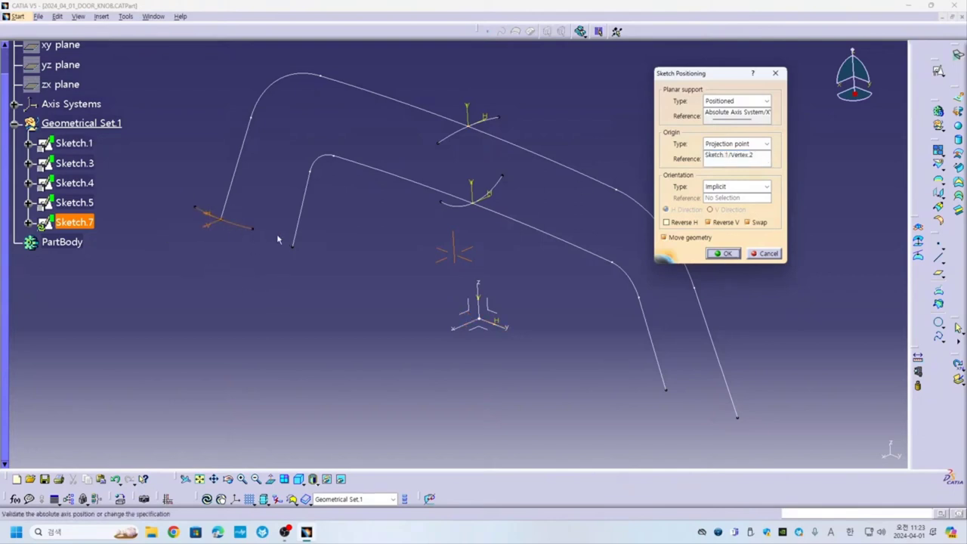
left_click(750, 223)
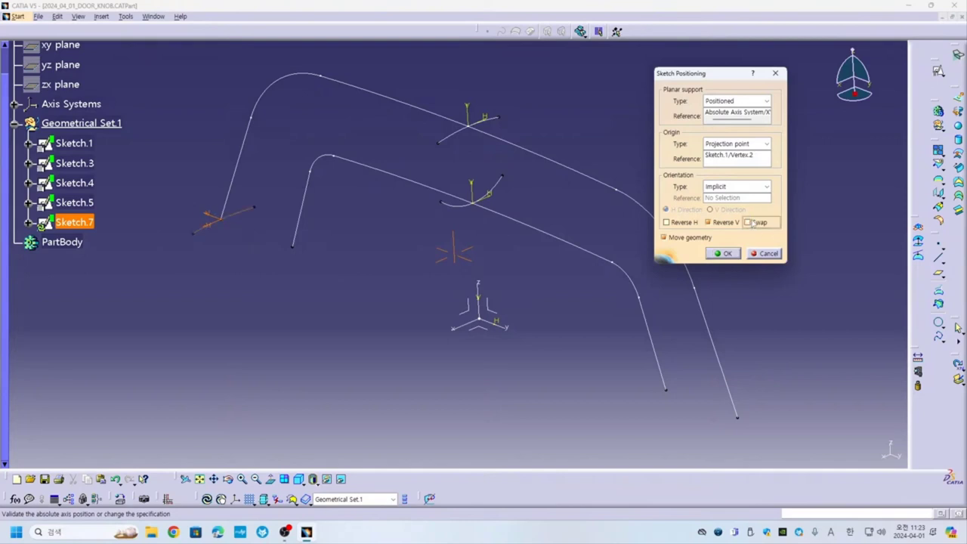
left_click(725, 254)
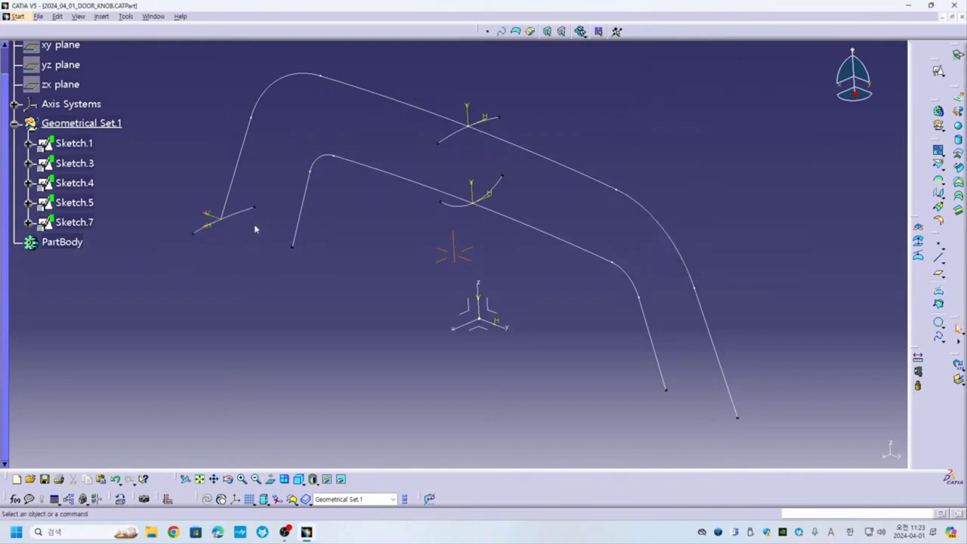
Check Sketch.7's placement, then float the Operations and Transformations toolbars over the view
left_click(243, 212)
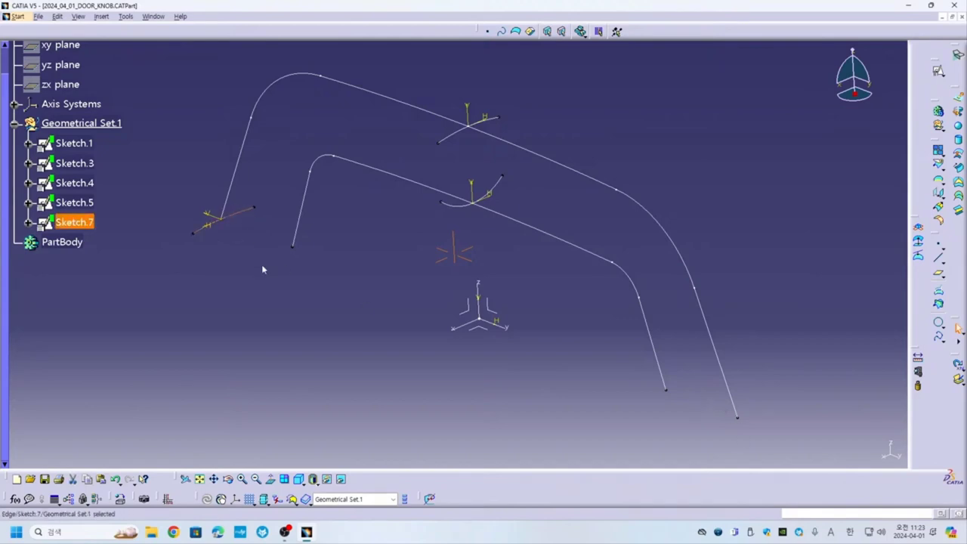
left_click(792, 192)
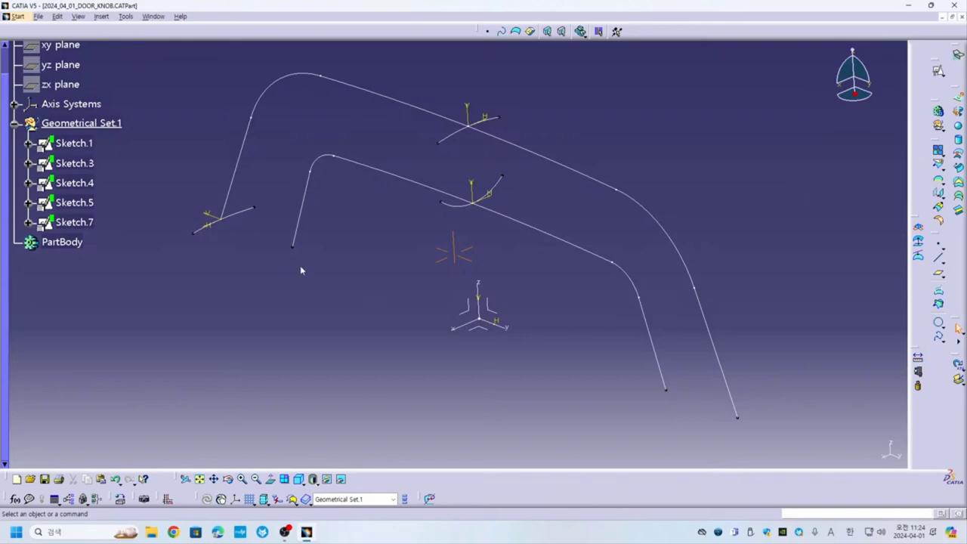
left_click(248, 213)
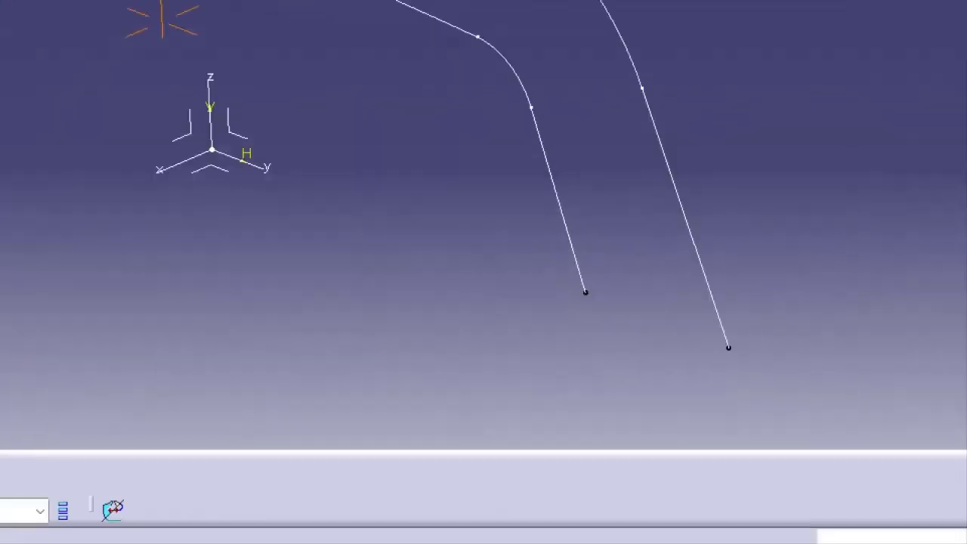
left_click(793, 194)
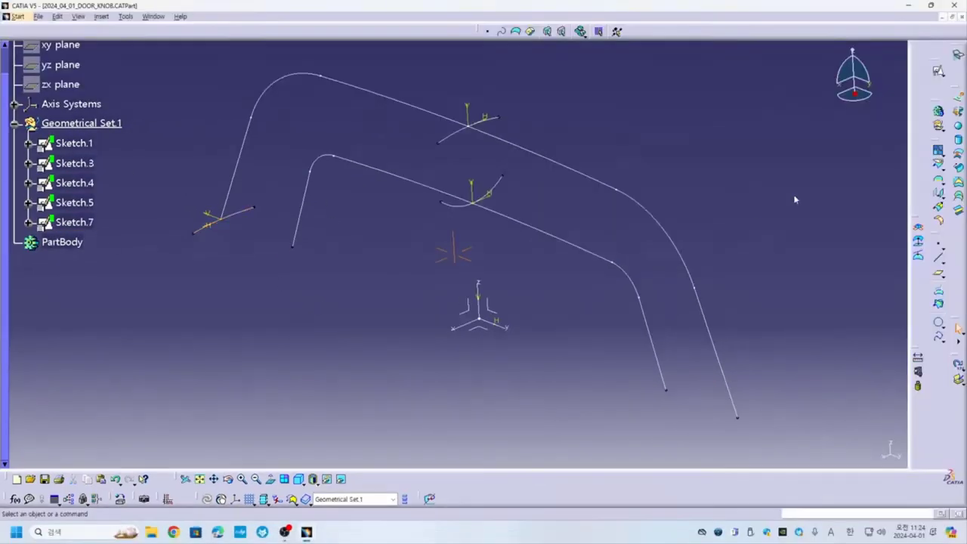
left_click_drag(938, 145, 585, 96)
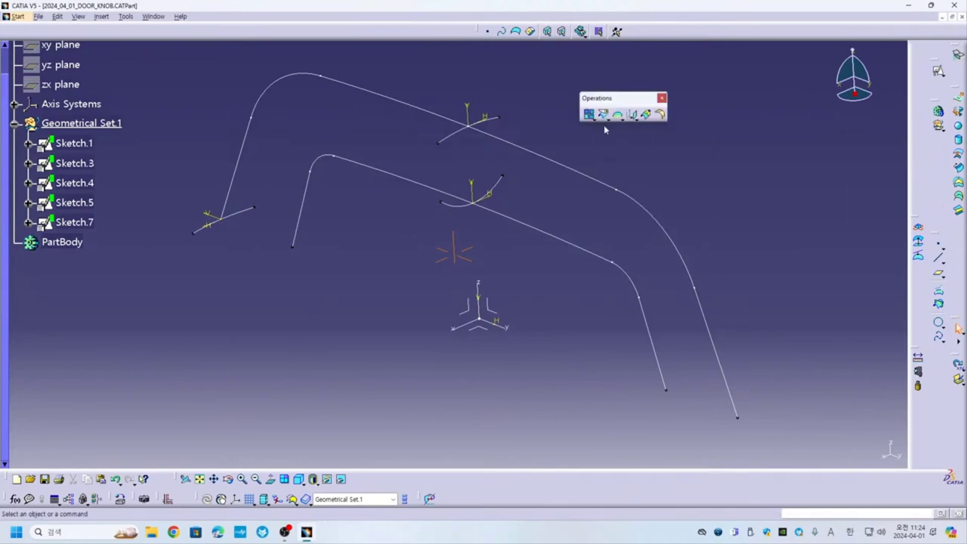
left_click(633, 114)
left_click_drag(640, 130, 633, 142)
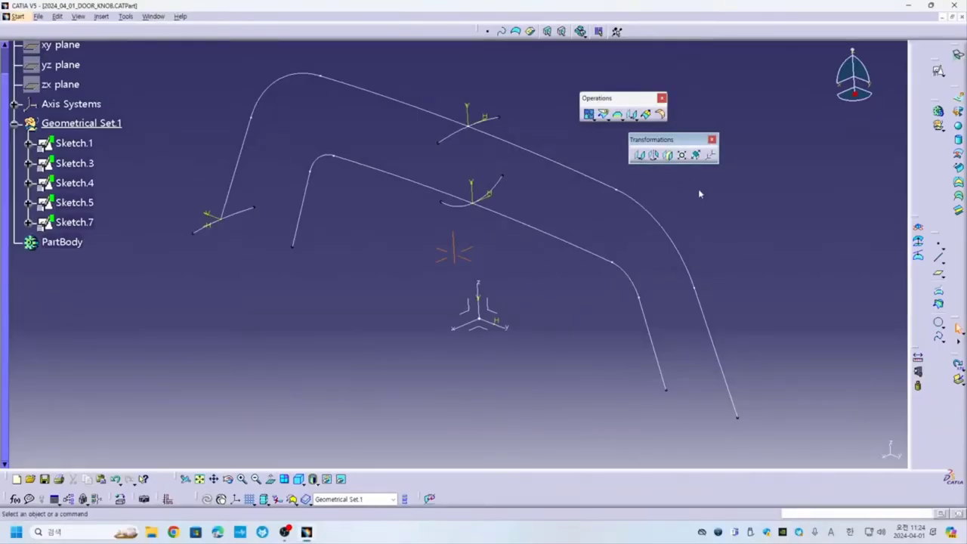
Mirror Sketch.7 about the ZX plane to create Symmetry.1 at the handle's other end
left_click(667, 155)
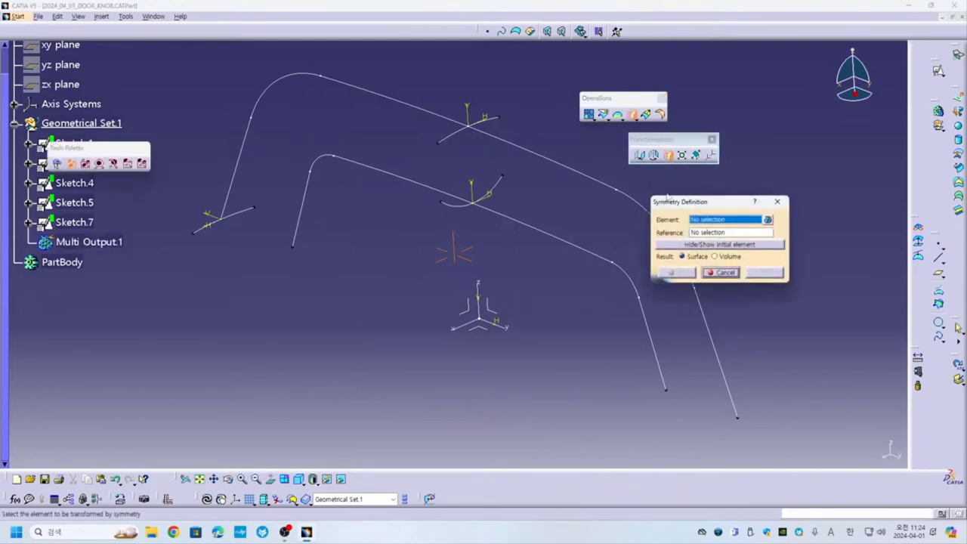
left_click_drag(667, 198, 407, 88)
left_click(74, 222)
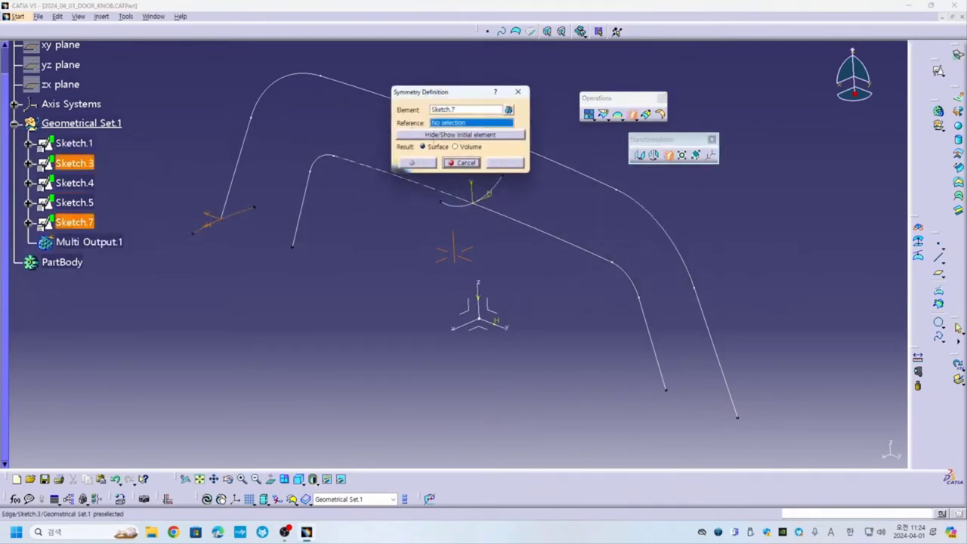
left_click(478, 315)
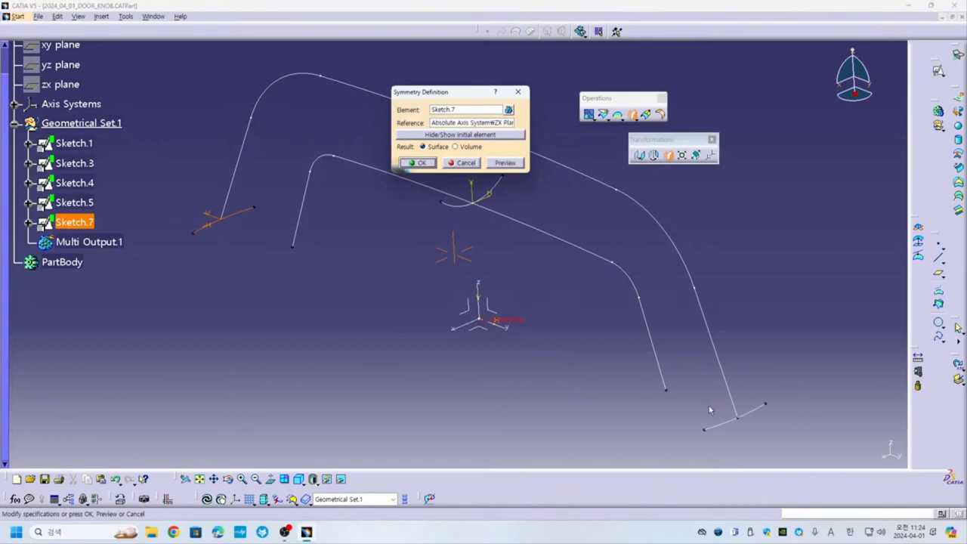
left_click(417, 162)
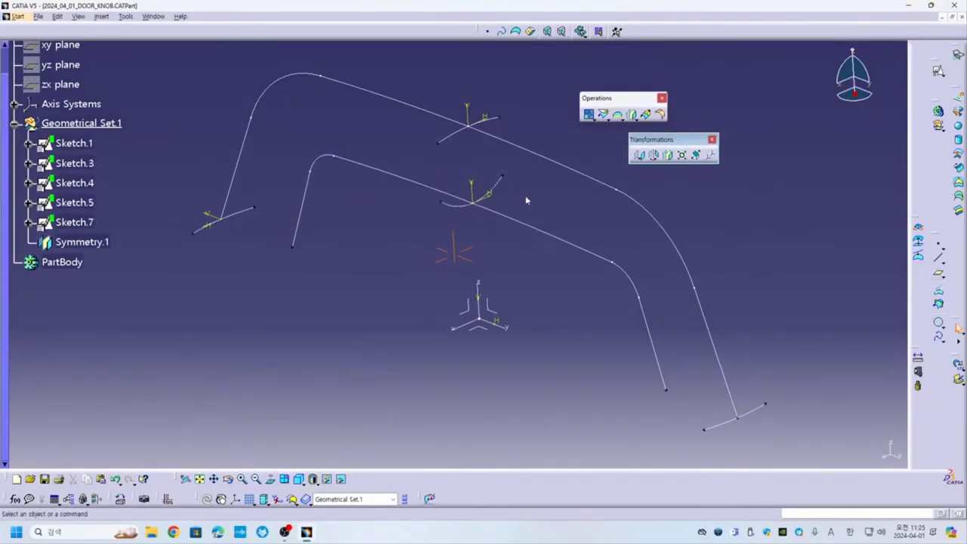
Copy Sketch.5 and paste it into Geometrical Set.1 as Sketch.8
left_click(501, 182)
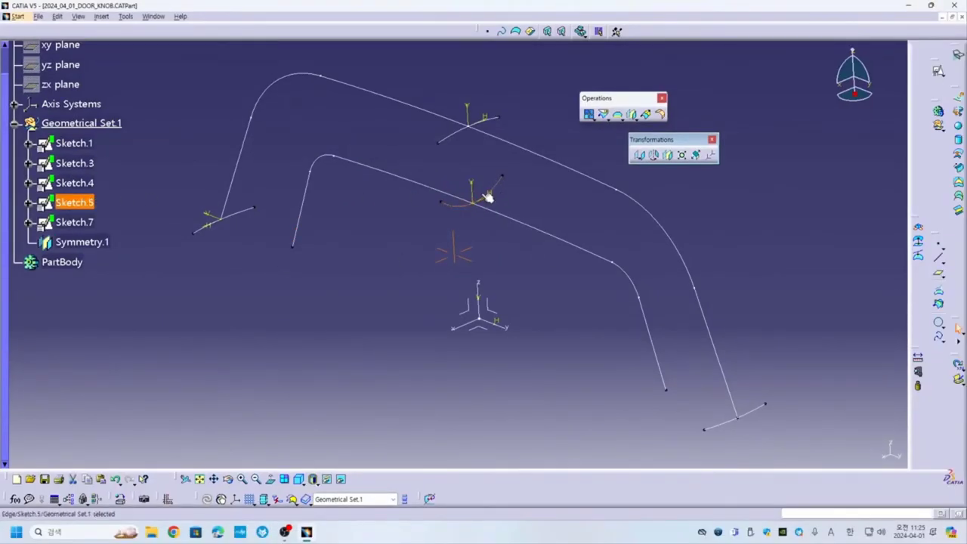
right_click(50, 204)
left_click(90, 317)
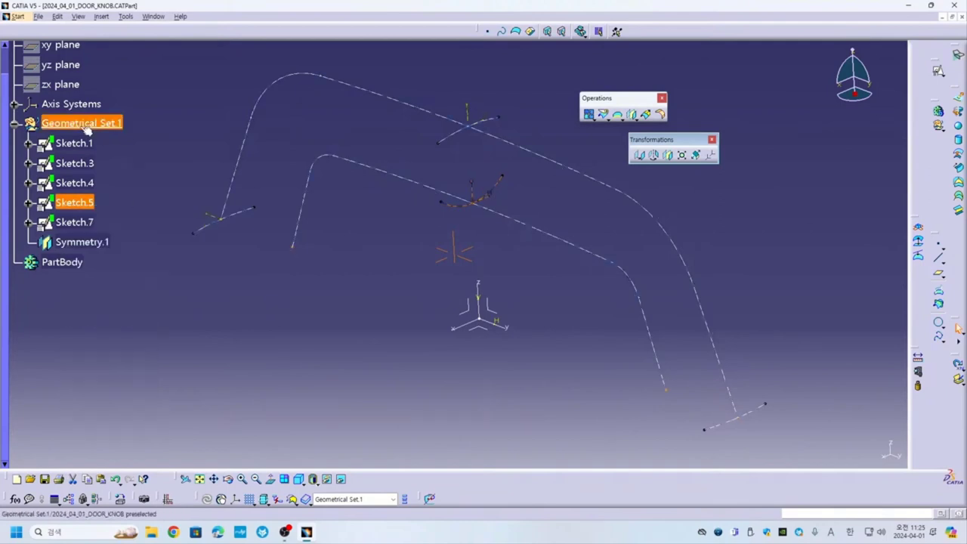
right_click(85, 127)
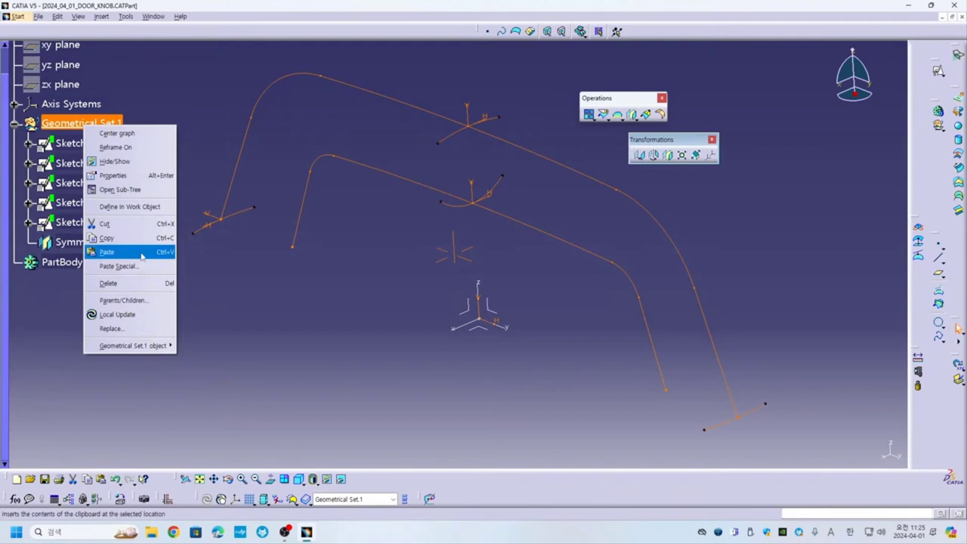
left_click(106, 251)
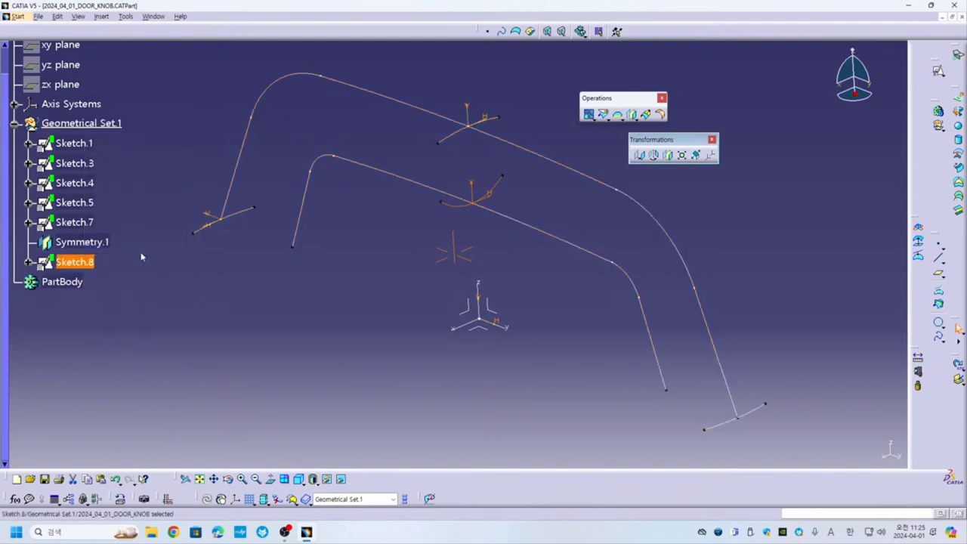
Move Sketch.8's support origin to the inner curve's endpoint, Sketch.3 vertex, with flipped axis
right_click(74, 261)
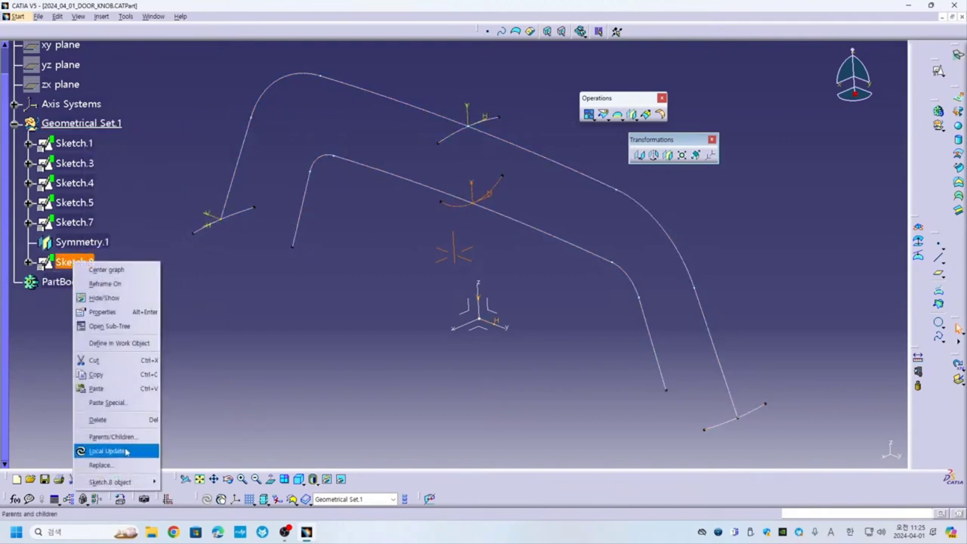
mouse_move(111, 482)
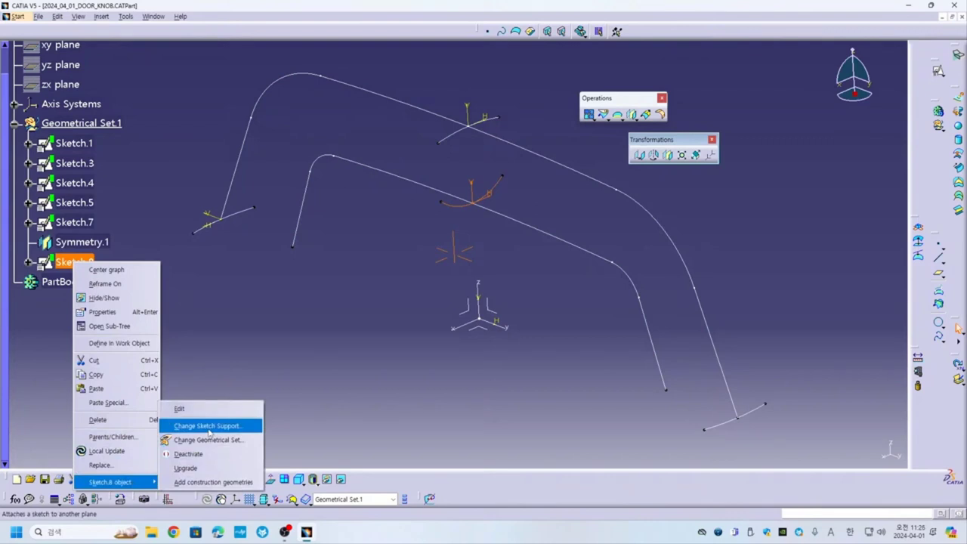
left_click(209, 426)
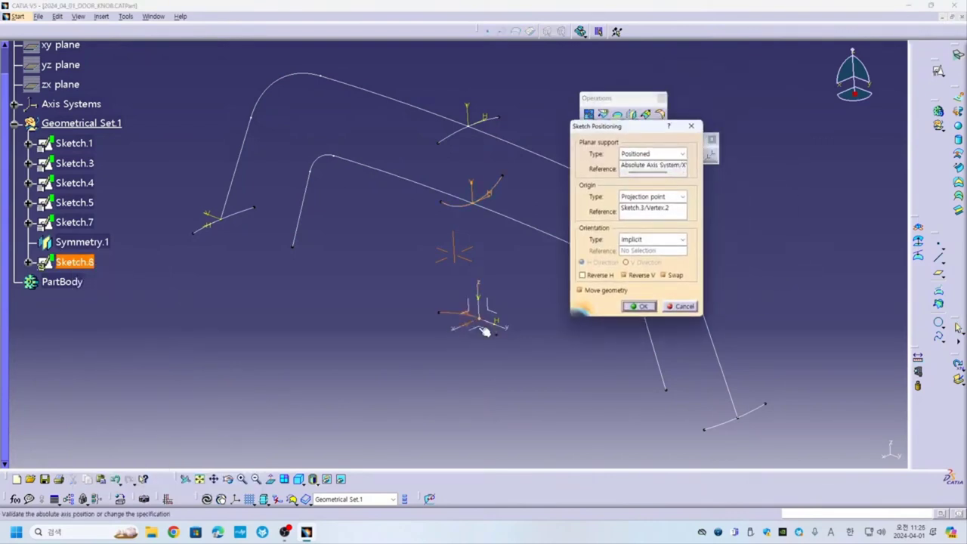
left_click(292, 246)
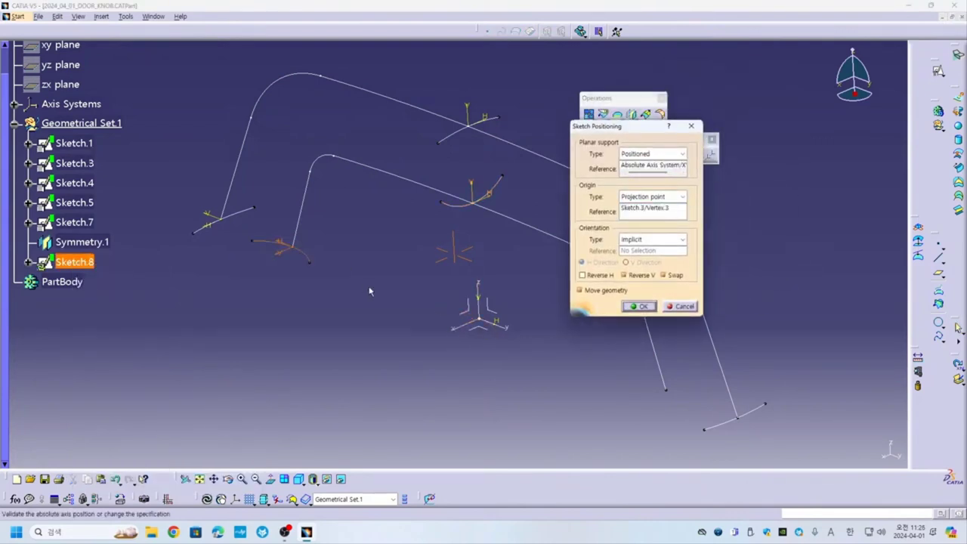
left_click(671, 275)
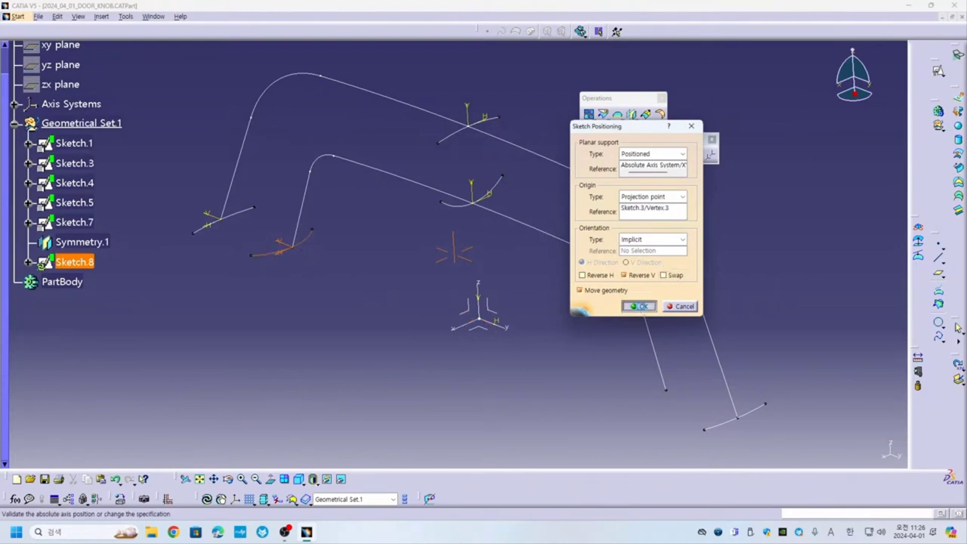
left_click(639, 306)
Mirror Sketch.8 about the ZX plane to create Symmetry.2
left_click(668, 155)
left_click(302, 243)
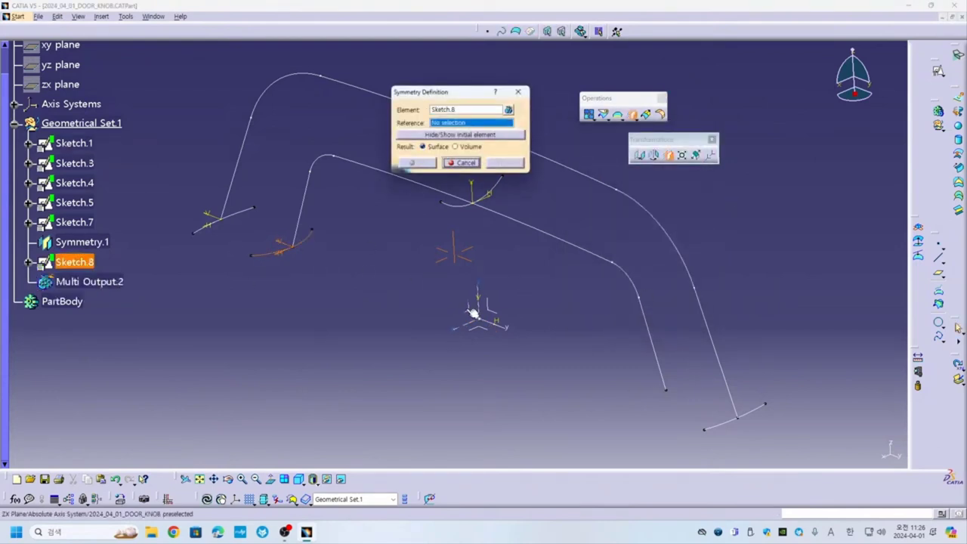
left_click(458, 181)
middle_click_drag(611, 359, 436, 229)
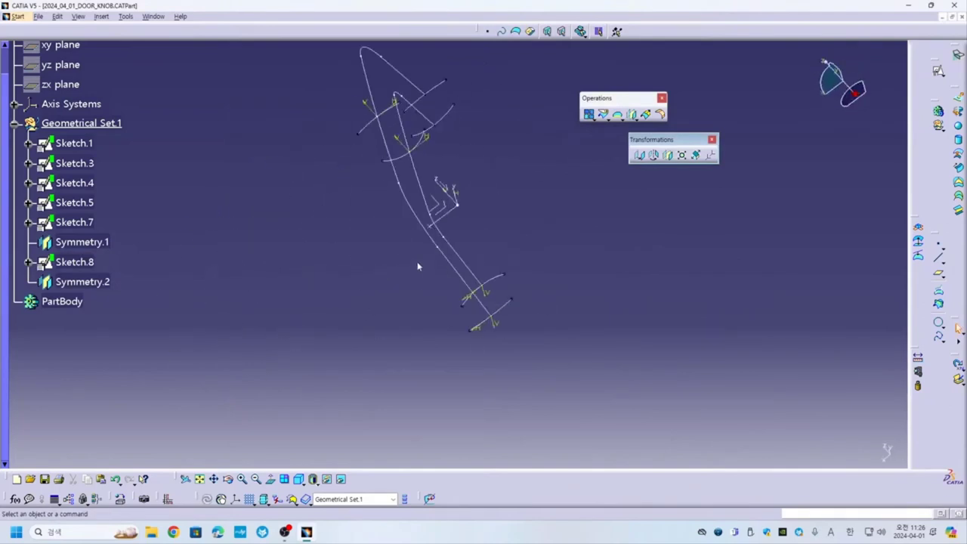
Show the Graphic Properties toolbar and give the five selected sketches a thicker line weight
left_click(74, 143)
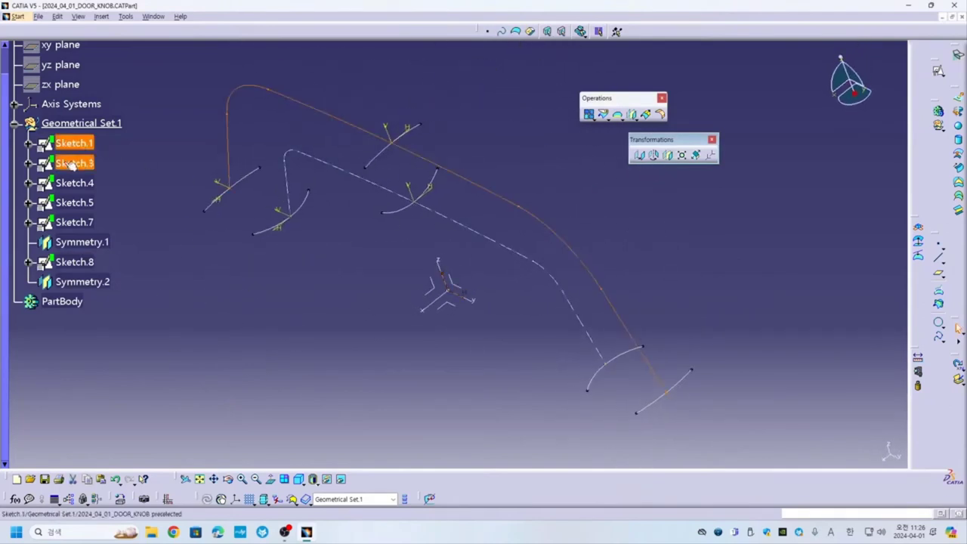
left_click(74, 163, "ctrl")
left_click(74, 183, "ctrl")
left_click(74, 203, "ctrl")
left_click(74, 223, "ctrl")
right_click(266, 33)
left_click(303, 66)
left_click(185, 31)
left_click(162, 91)
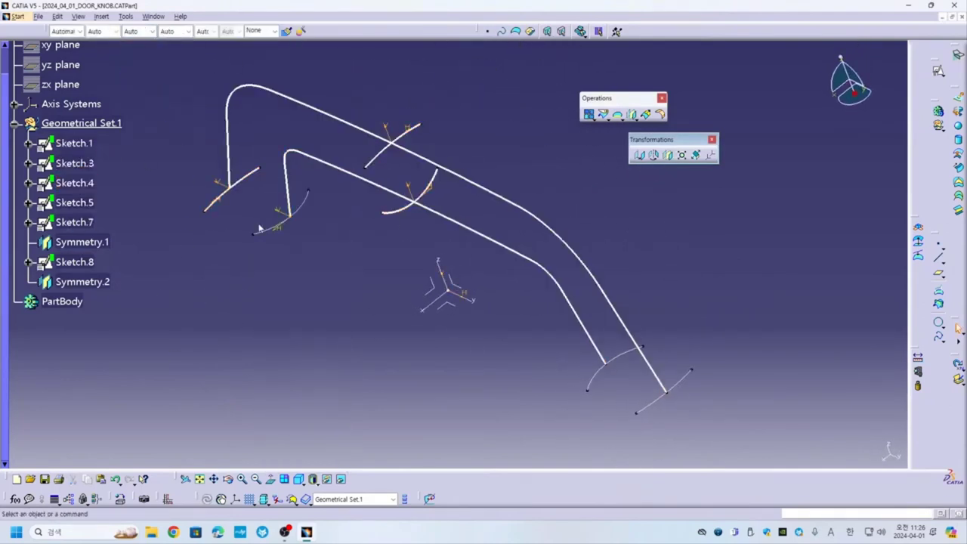
middle_click_drag(453, 302, 423, 287)
Make Sketch.7, Sketch.4 and Symmetry.1 thicker and colour them yellow
left_click(68, 221)
left_click(74, 183, "ctrl")
left_click(82, 241, "ctrl")
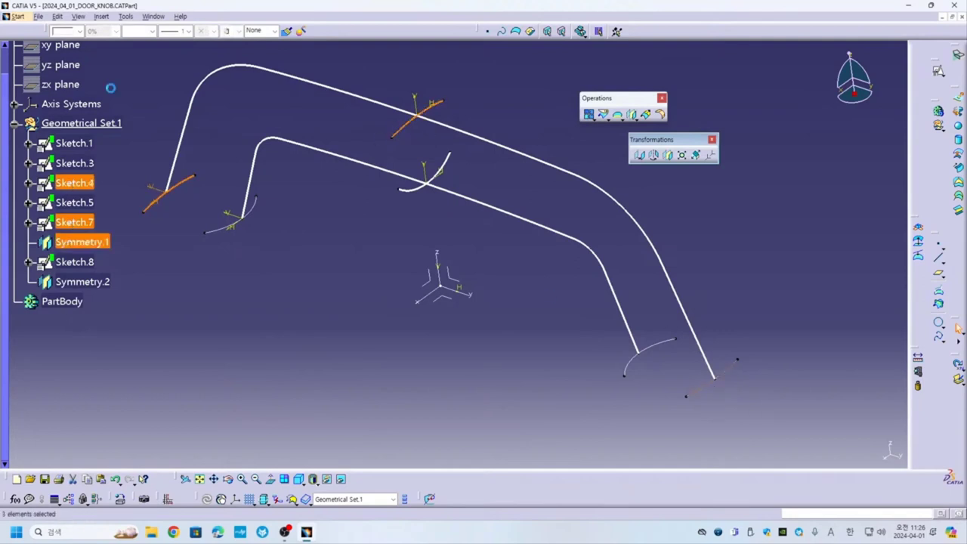
left_click(151, 31)
left_click(132, 47)
left_click(75, 31)
left_click(67, 42)
Colour Sketch.5, Sketch.8 and Symmetry.2 magenta with a thicker line weight
left_click(241, 217)
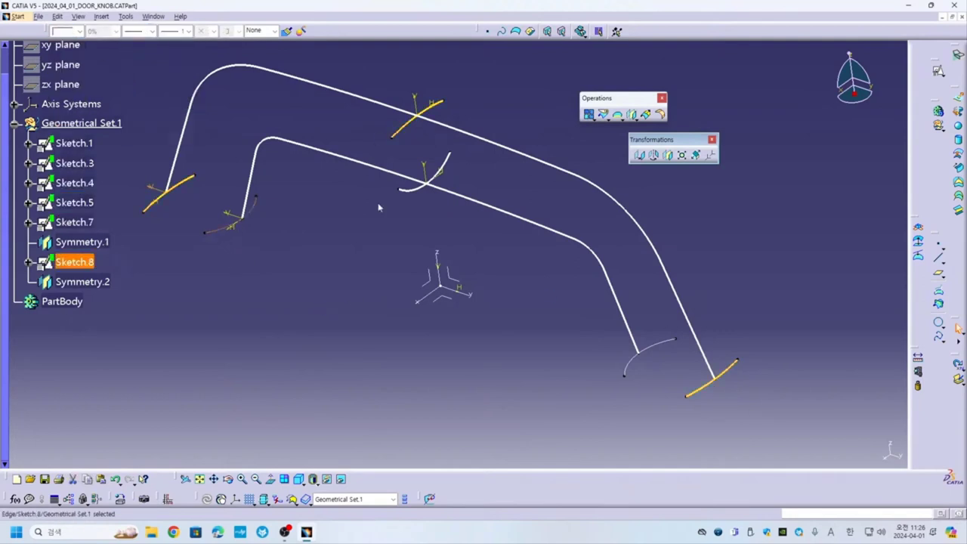
left_click(404, 189, "ctrl")
left_click(638, 349, "ctrl")
left_click(75, 31)
left_click(67, 136)
left_click(181, 31)
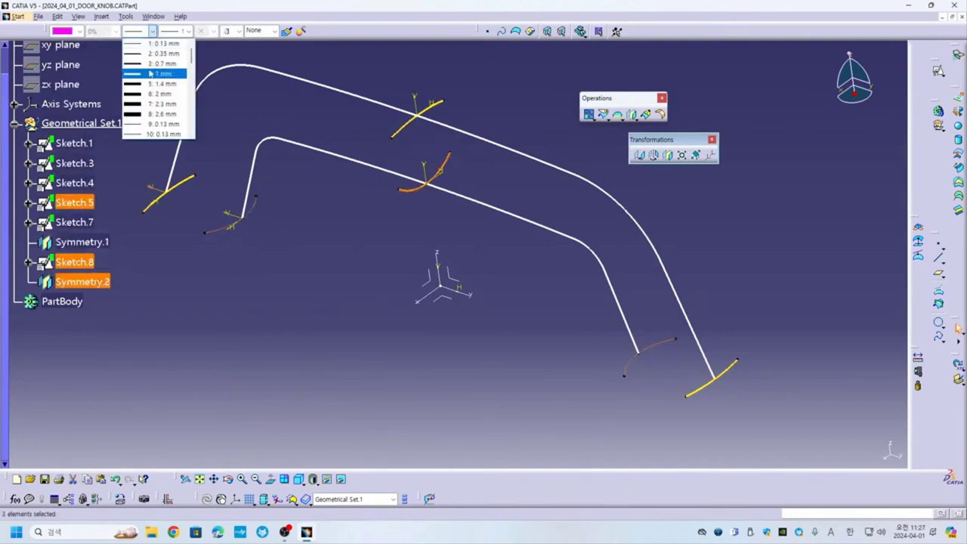
left_click(151, 69)
left_click(340, 290)
Colour guide curve Sketch.1 cyan and Sketch.3 salmon, then save the part
left_click(186, 115)
left_click(76, 31)
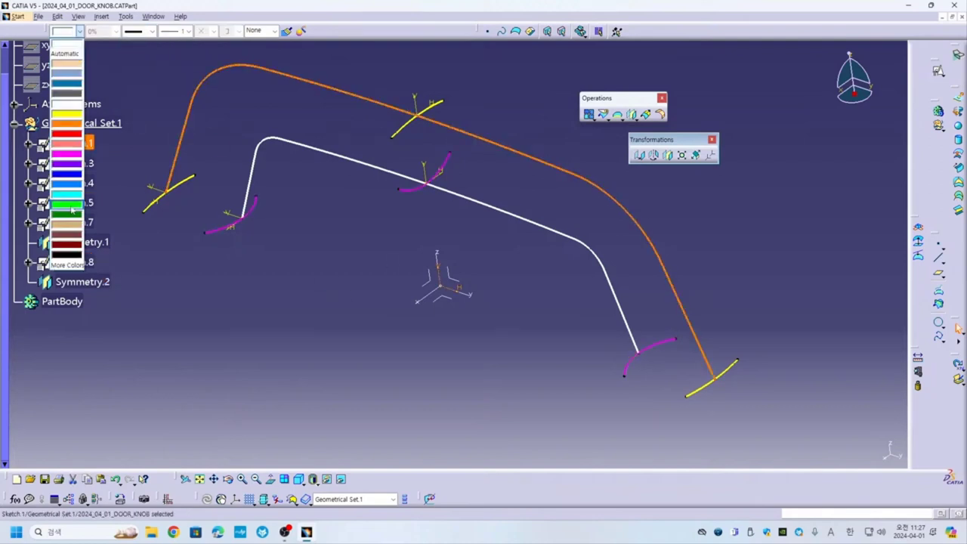
left_click(67, 206)
left_click(74, 163)
left_click(75, 31)
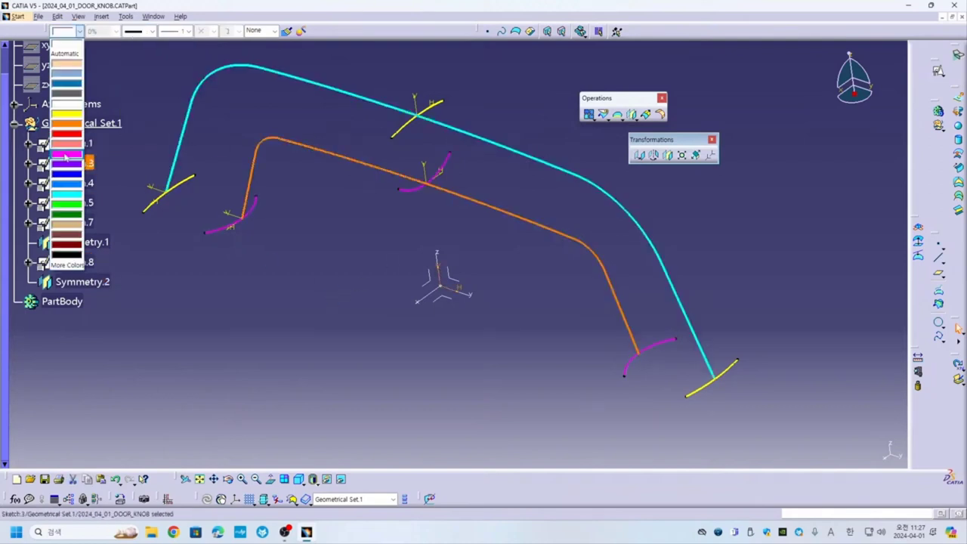
left_click(66, 143)
left_click(355, 226)
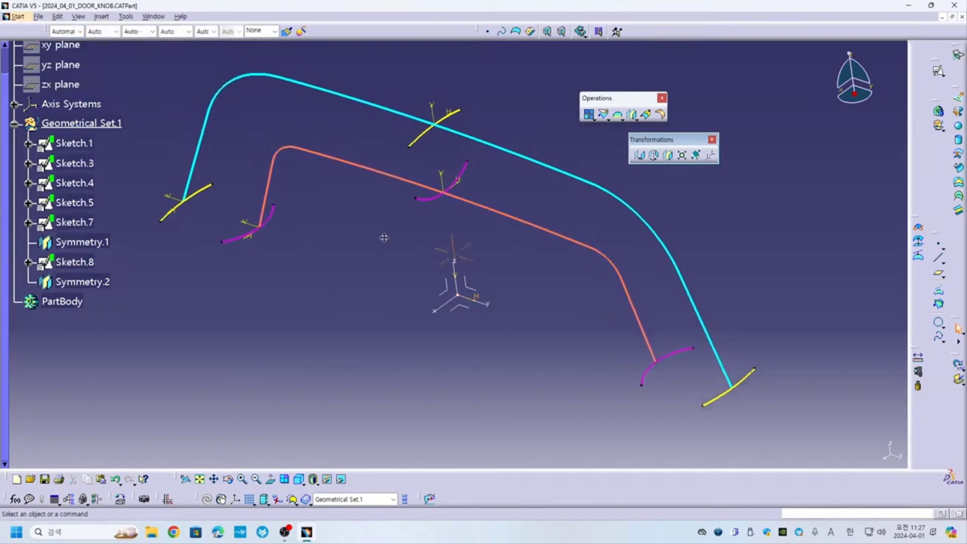
middle_click_drag(355, 226, 381, 221)
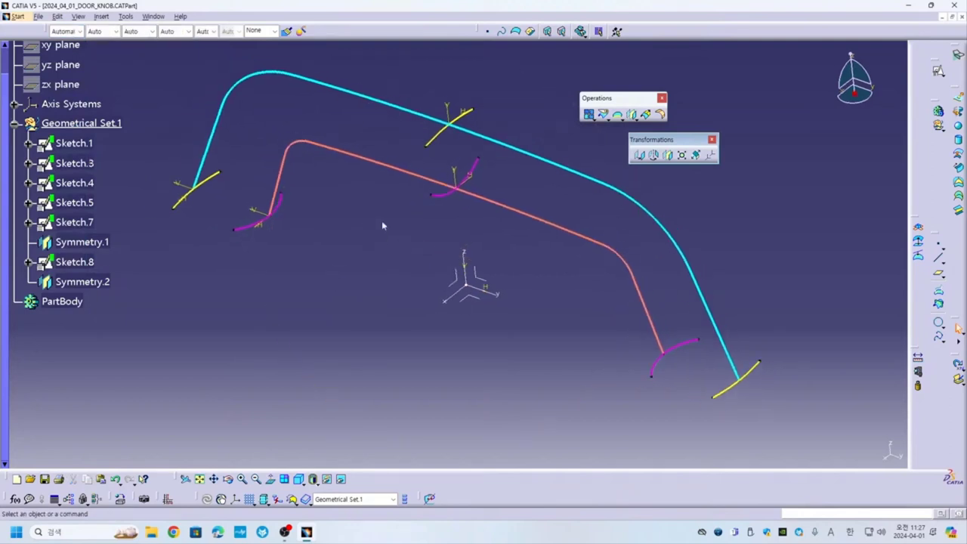
left_click(38, 16)
left_click(60, 88)
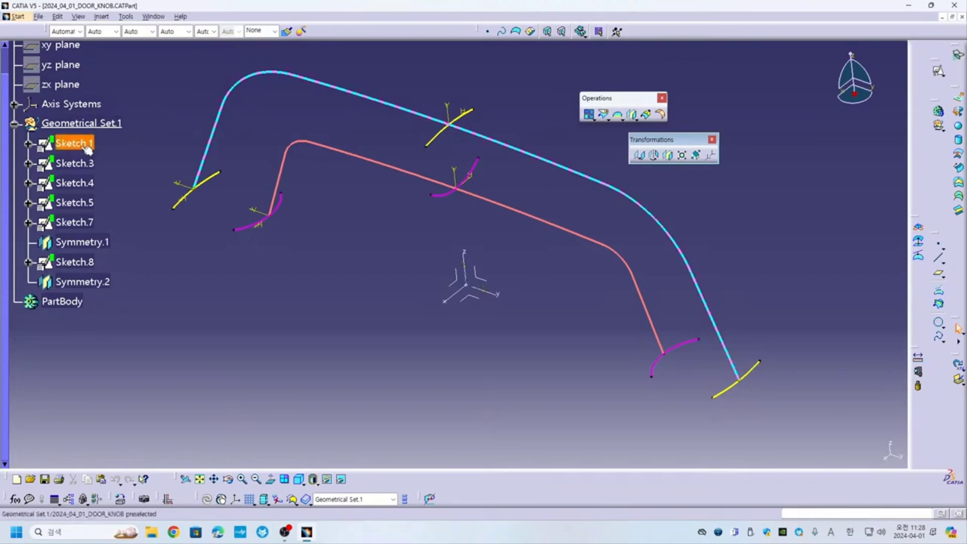
Close Transformations, dock Operations, insert empty Geometrical Set.2, and float the Surfaces toolbar
left_click(711, 139)
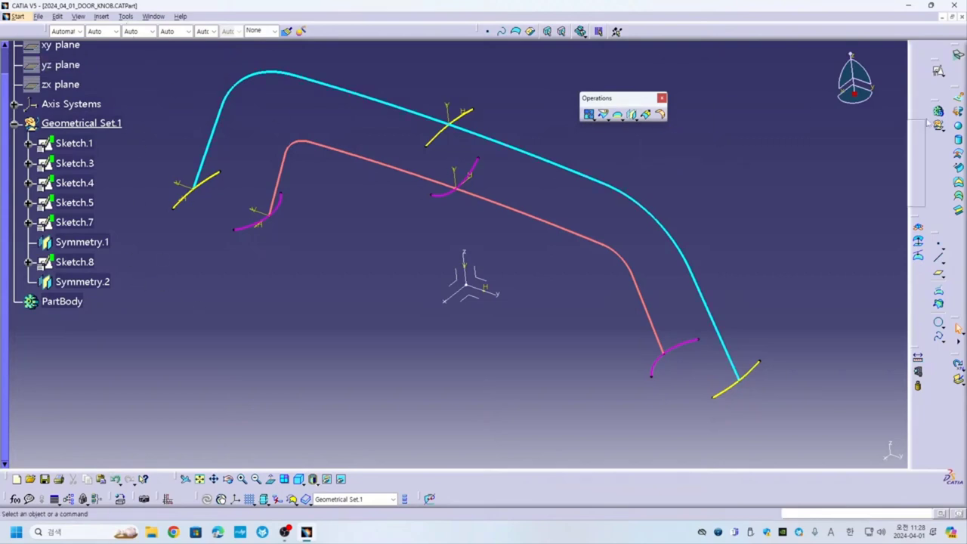
mouse_move(604, 97)
left_mouse_down()
mouse_move(877, 98)
mouse_move(926, 117)
mouse_move(650, 85)
mouse_move(937, 178)
left_mouse_up()
left_click(648, 100)
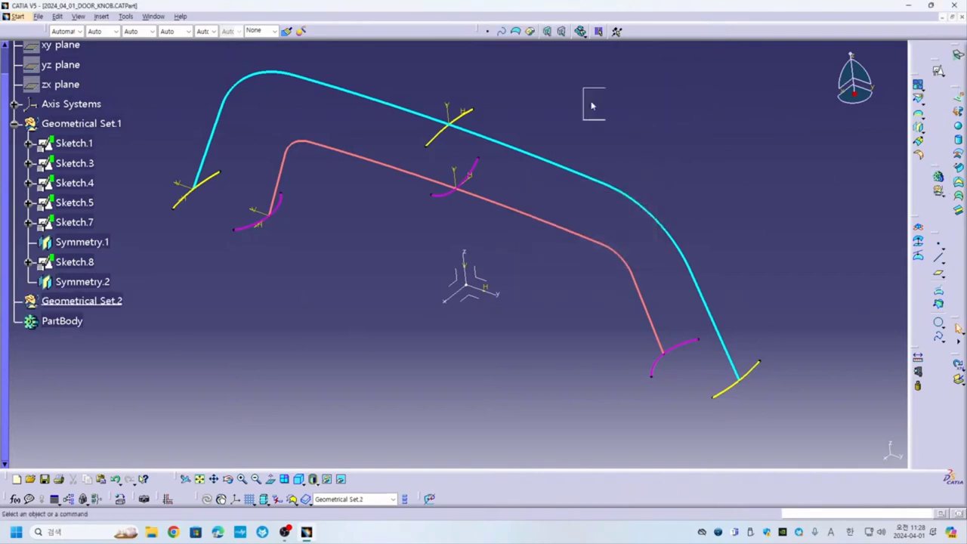
left_click_drag(591, 106, 590, 107)
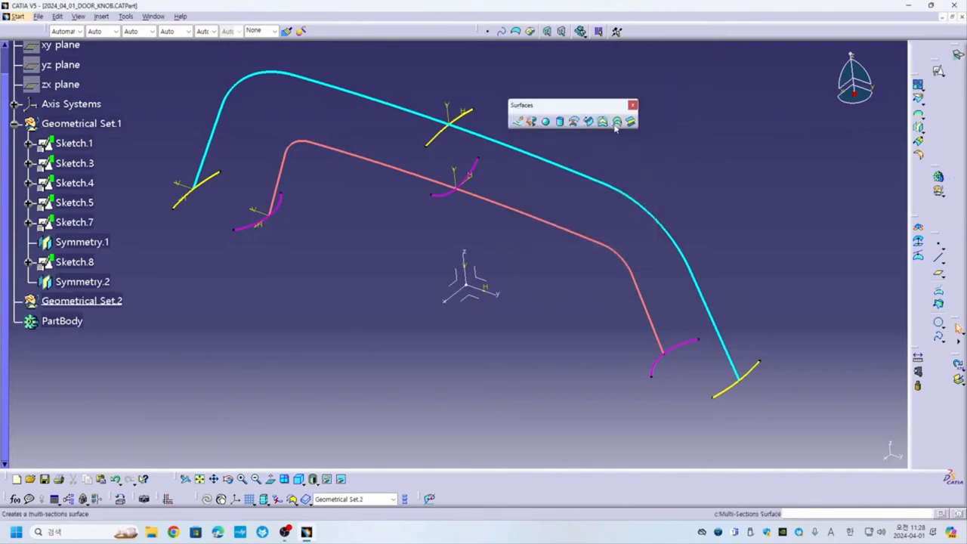
Loft Multi-sections Surface.1 through Symmetry.1, Sketch.4 and Sketch.7 with Sketch.1 as spine
left_click(616, 121)
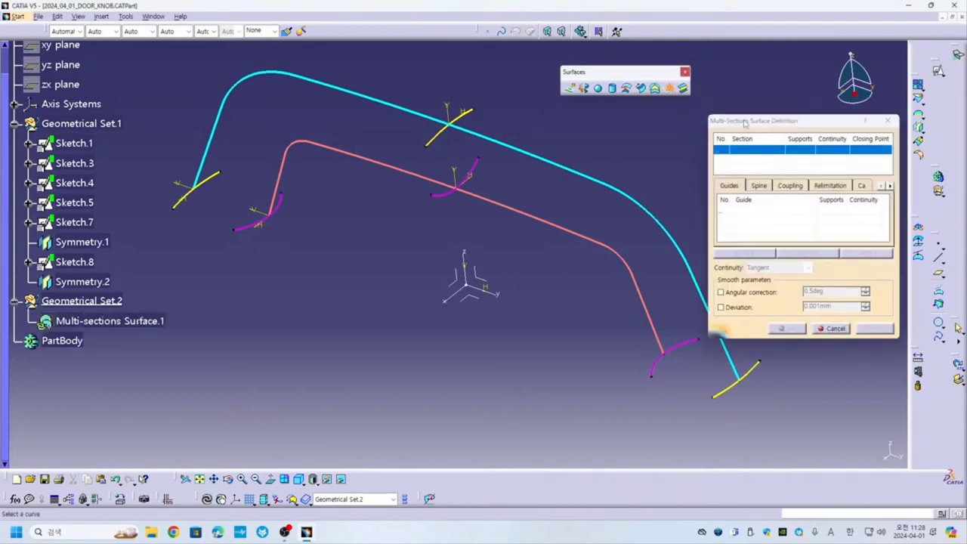
left_click(668, 368)
left_click(130, 173)
left_click(382, 113)
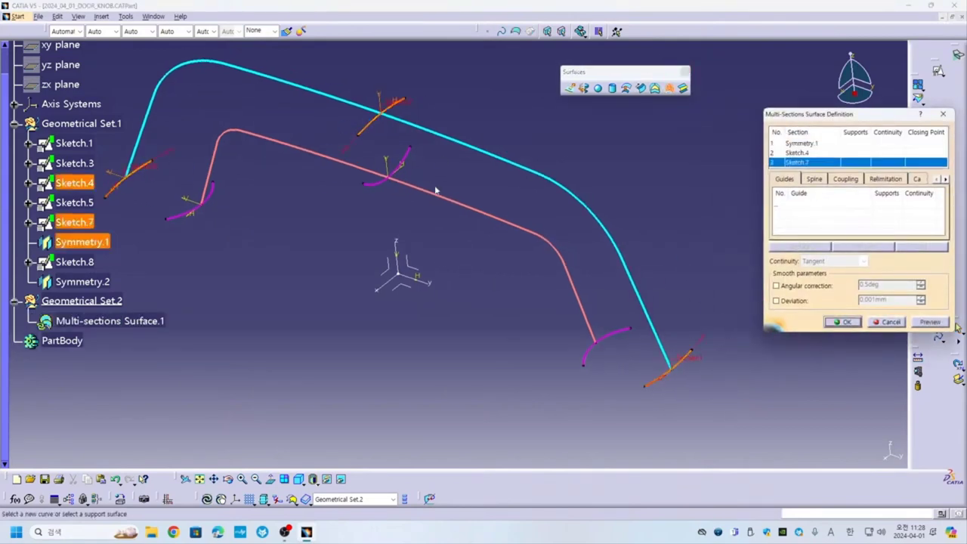
left_click(934, 322)
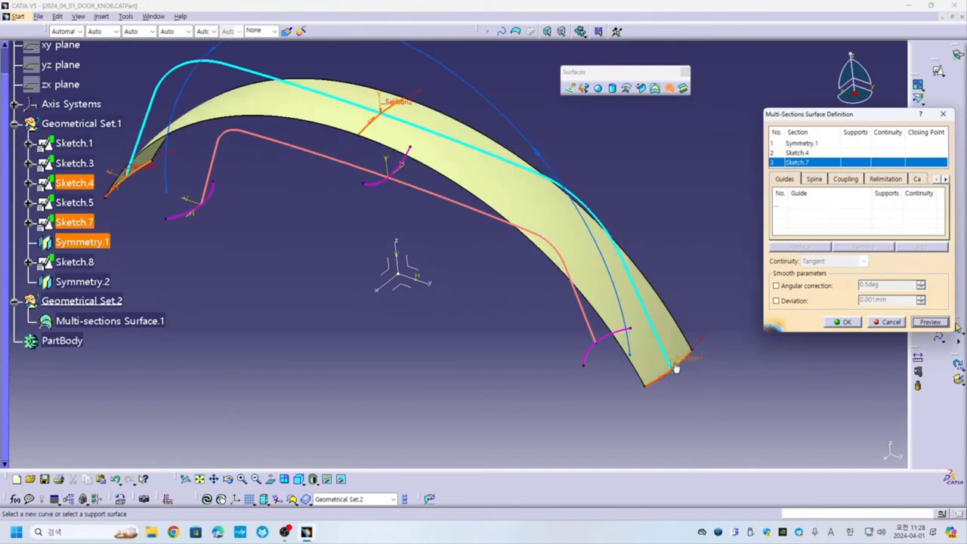
left_click(814, 179)
left_click(74, 143)
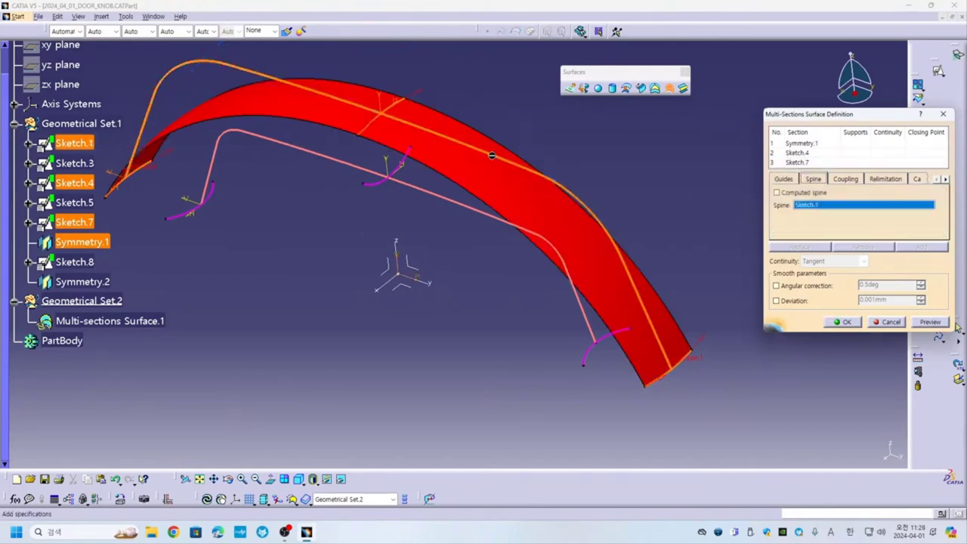
left_click(842, 322)
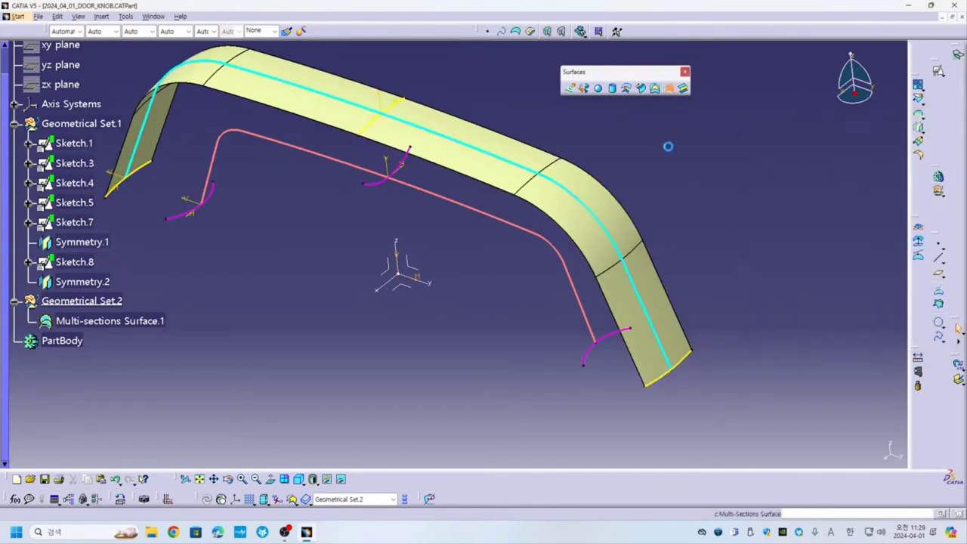
Loft Multi-sections Surface.2 through Symmetry.2, Sketch.5 and Sketch.8 with Sketch.3 as spine
left_click(374, 184)
left_click(74, 202)
left_click(74, 261)
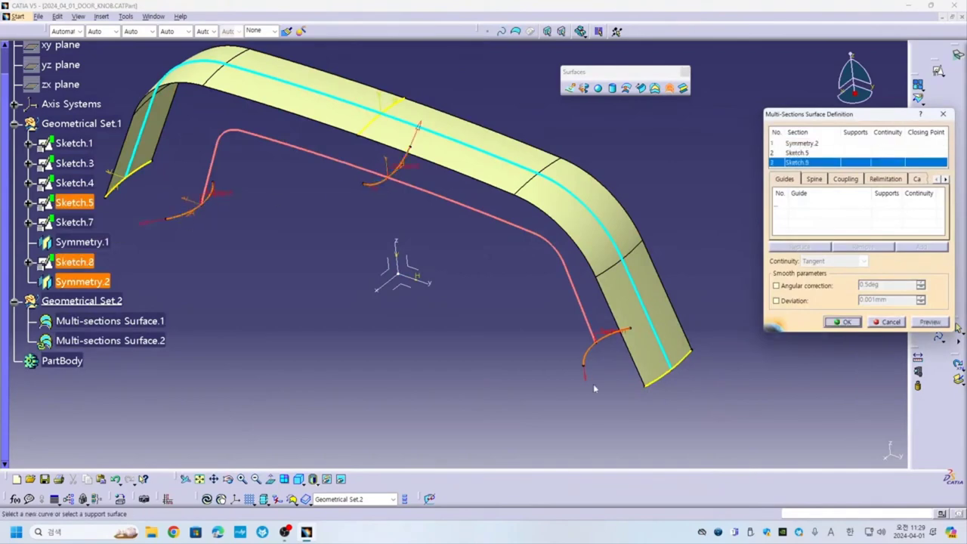
left_click(930, 322)
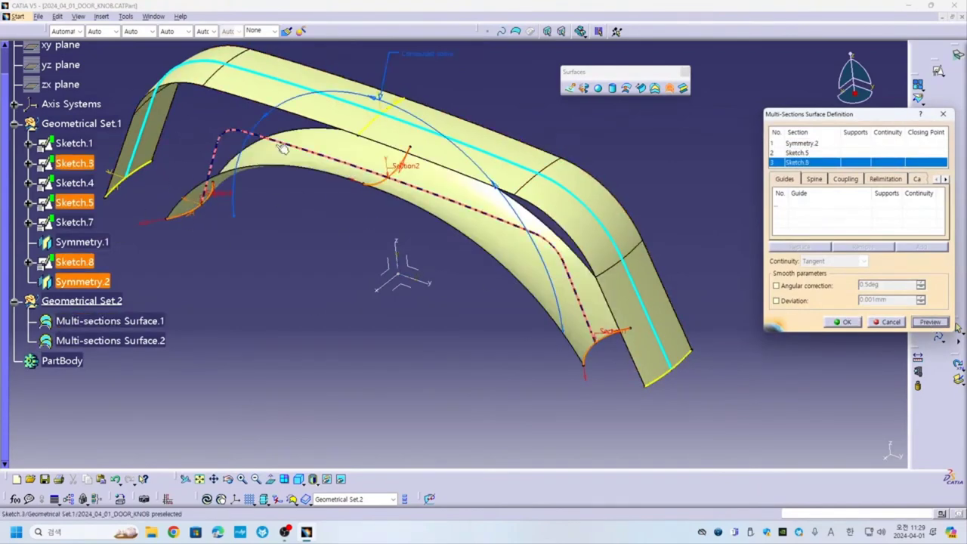
left_click(814, 179)
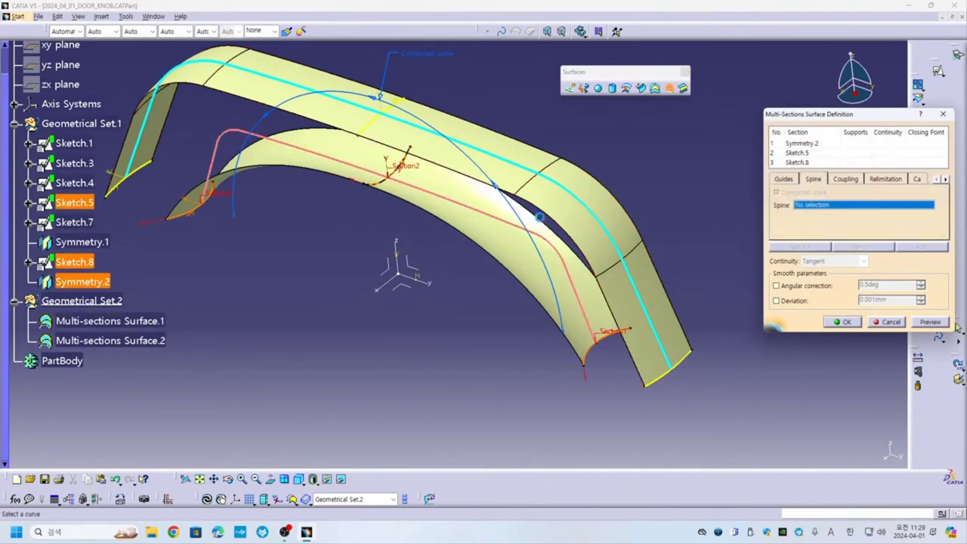
left_click(257, 137)
mouse_move(403, 262)
middle_mouse_down()
mouse_move(439, 264)
mouse_move(436, 250)
mouse_move(367, 217)
middle_mouse_up()
key("Return")
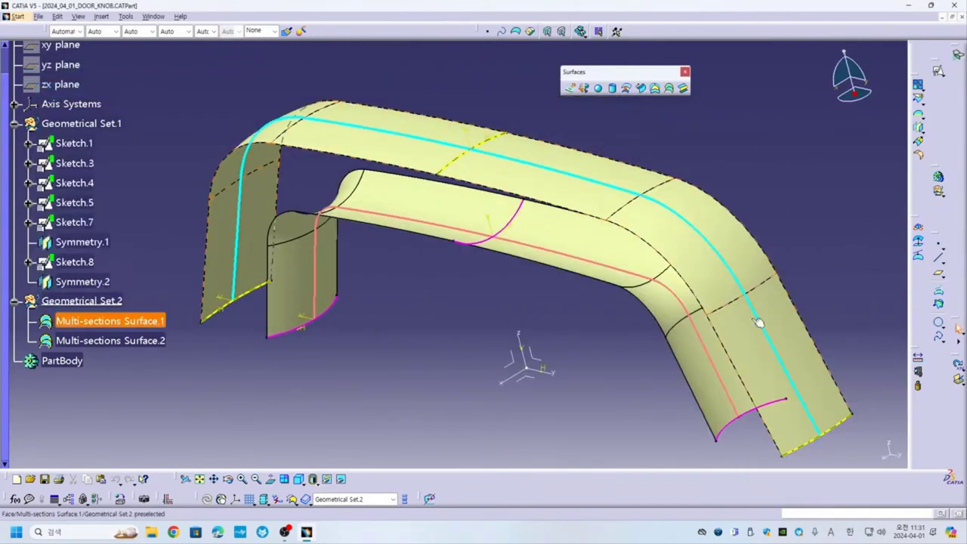
Draw Line.1 and Line.2 point-to-point between profile arc end vertices at one handle end
middle_click_drag(466, 338, 443, 251)
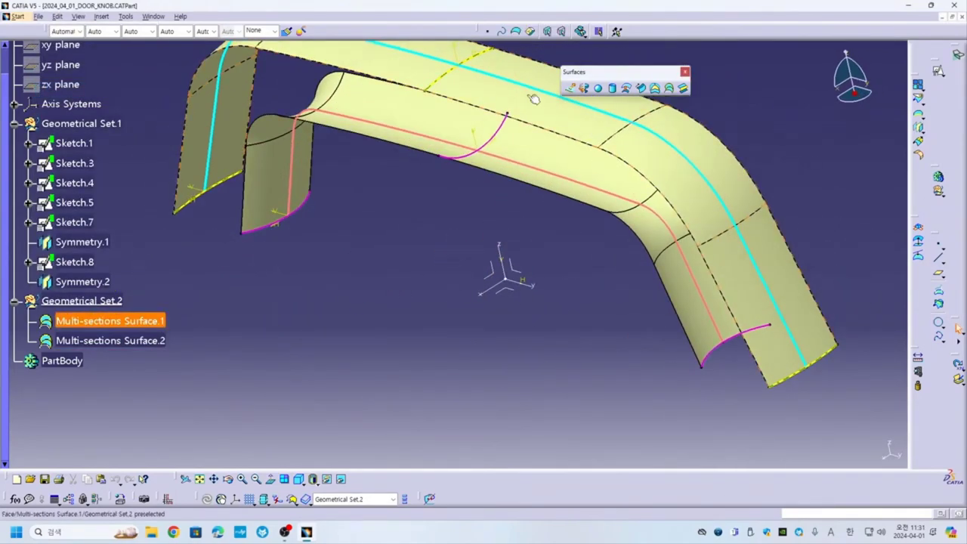
middle_click_drag(257, 275, 292, 267)
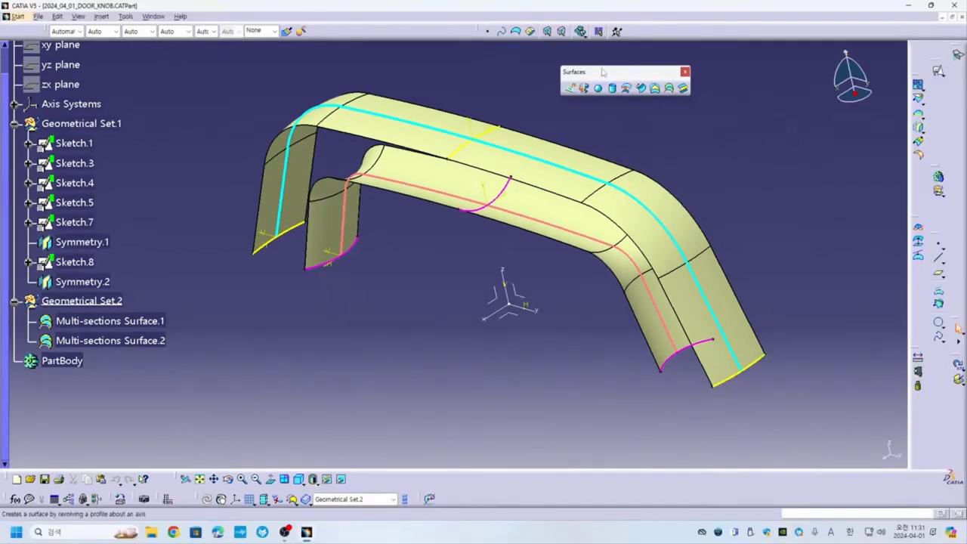
left_click_drag(603, 72, 953, 134)
left_click_drag(939, 238, 593, 75)
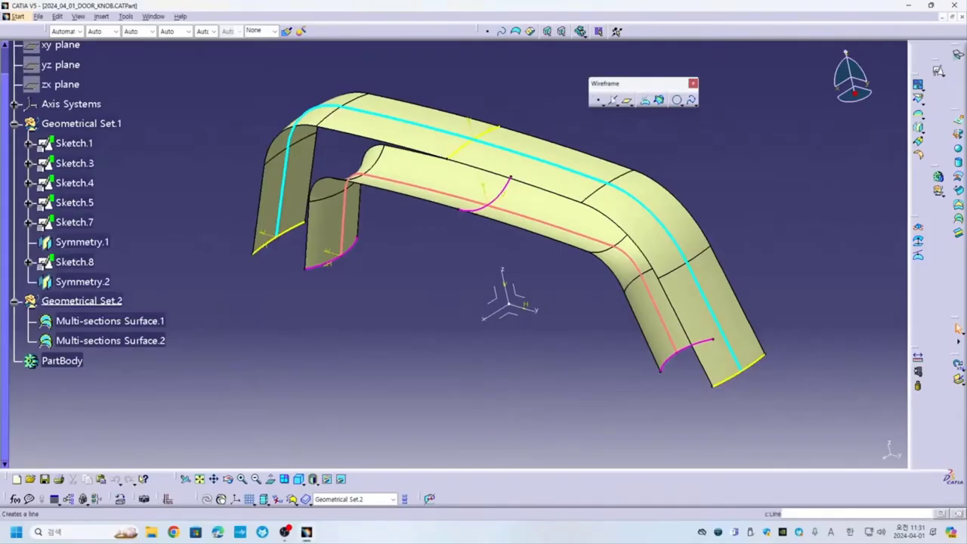
left_click(611, 100)
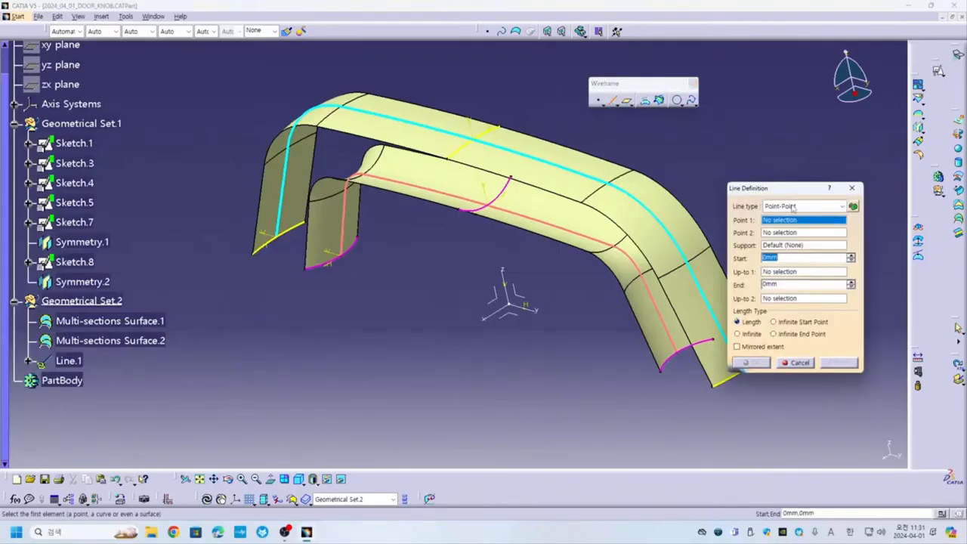
left_click(252, 251)
left_click(312, 272)
left_click(745, 328)
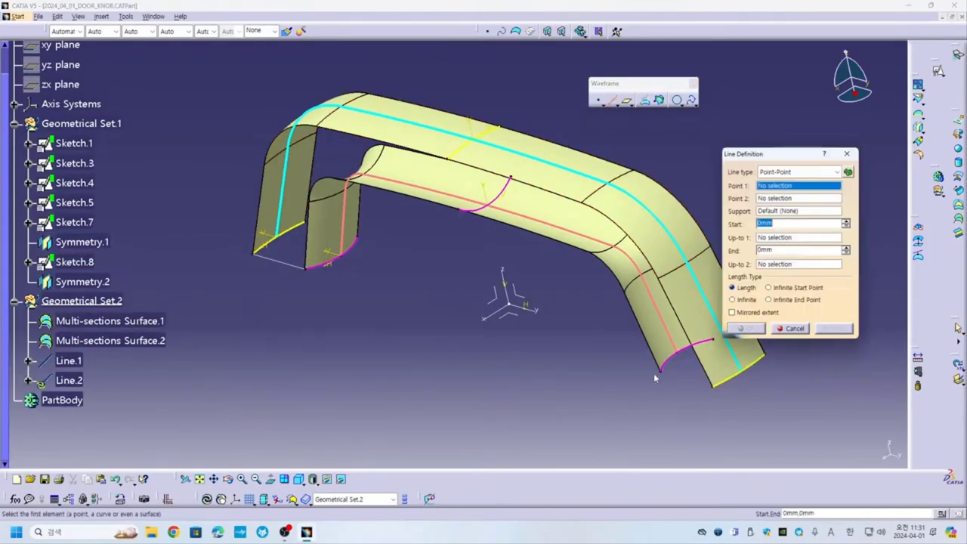
left_click(662, 369)
left_click(714, 383)
left_click(748, 328)
Draw Line.3 and Line.4 between the arc end vertices at the other handle end
middle_click_drag(384, 333, 706, 185)
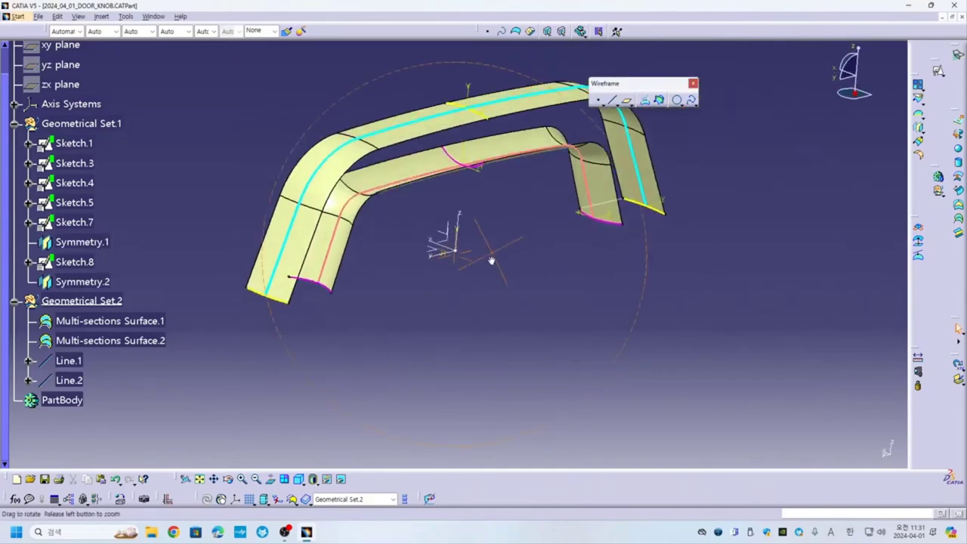
left_click(706, 185)
left_click(653, 201)
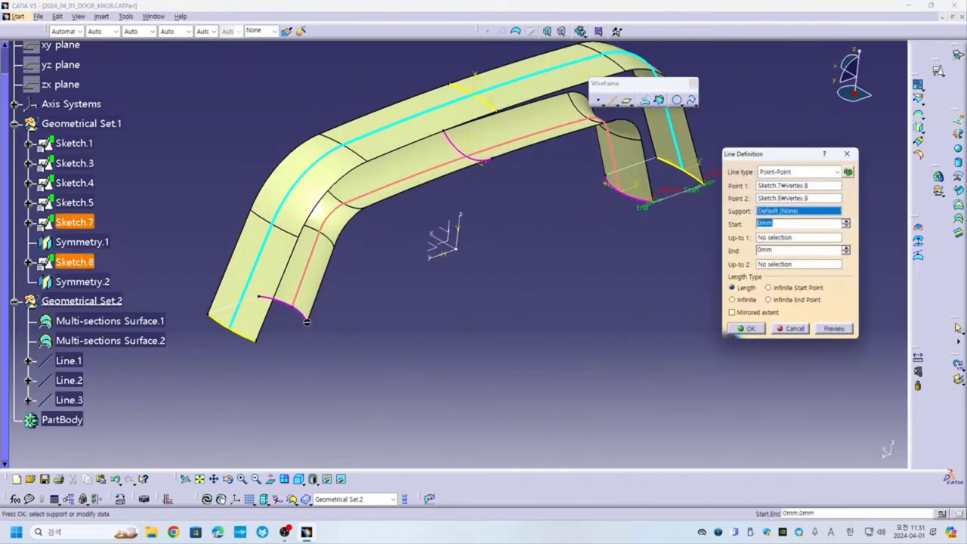
left_click(742, 325)
left_click(613, 101)
left_click(312, 323)
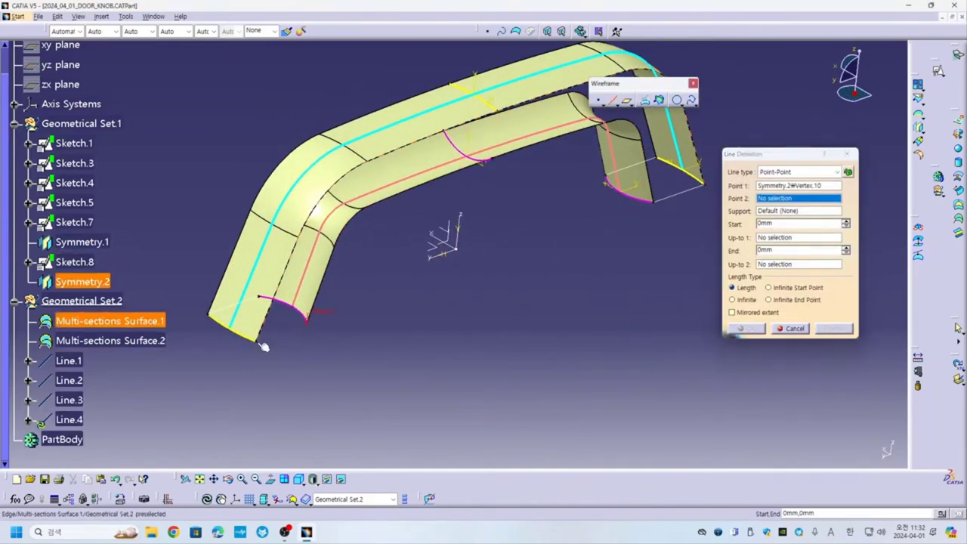
left_click(261, 344)
left_click(750, 330)
middle_click_drag(574, 317, 379, 274)
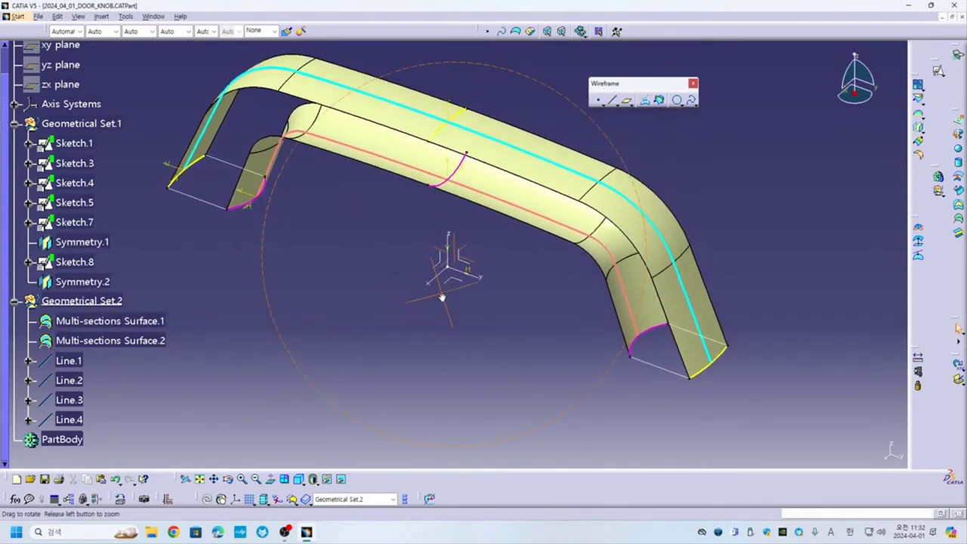
left_click(692, 83)
Fill the two long gaps between the lofts, bounded by Line.1/Line.2 and Line.3/Line.4 with surface edges
left_click_drag(918, 117, 680, 78)
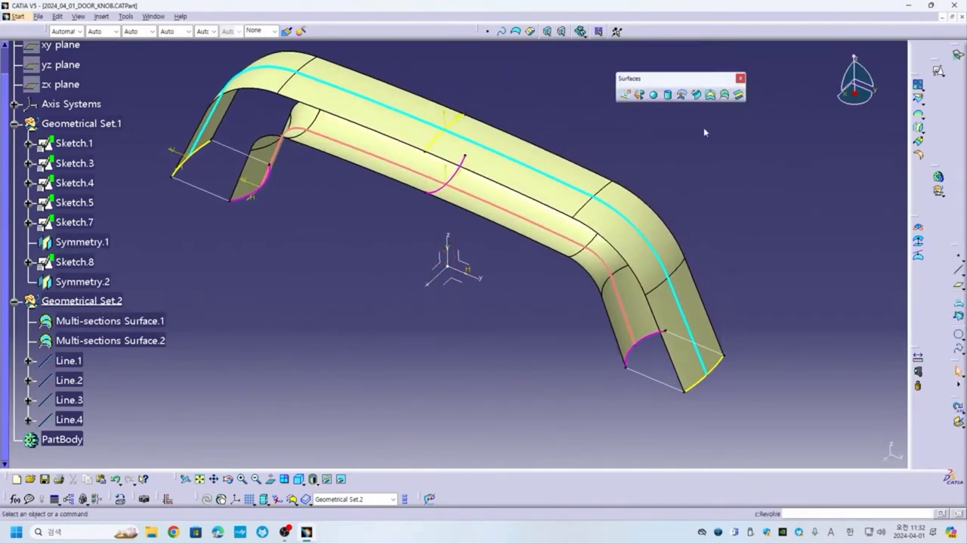
left_click(710, 95)
middle_click_drag(454, 189, 255, 201)
left_click(255, 202)
left_click(261, 215)
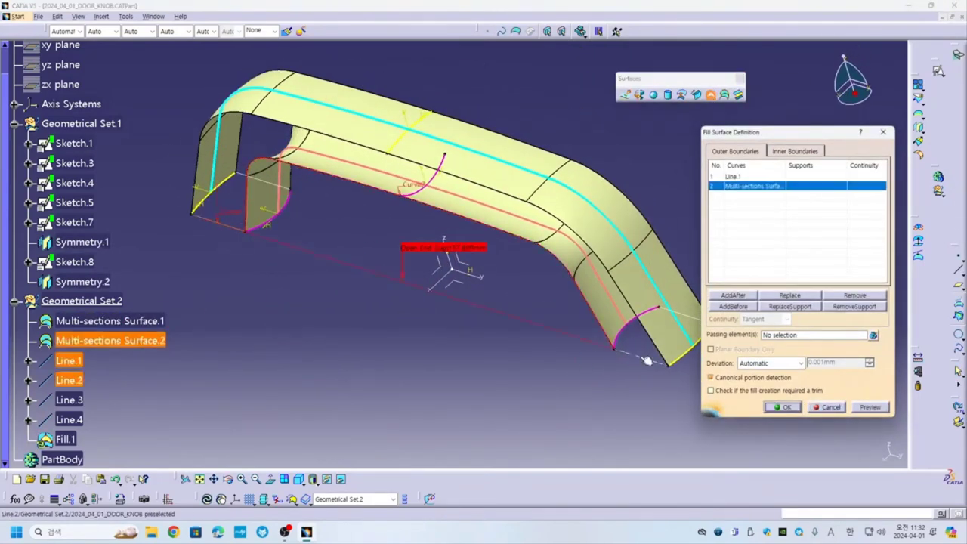
left_click(442, 249)
left_click(656, 338)
left_click(783, 406)
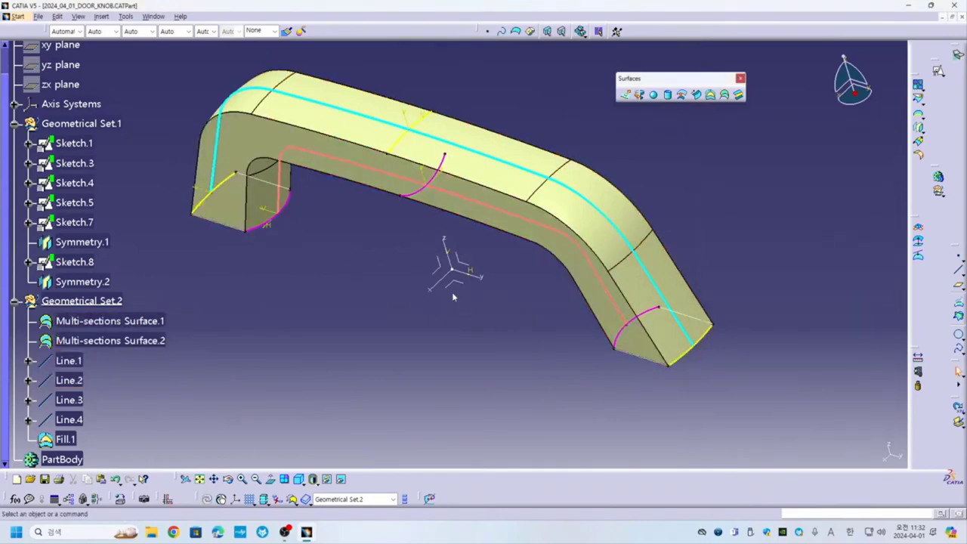
middle_click_drag(468, 227, 358, 206)
left_click(710, 94)
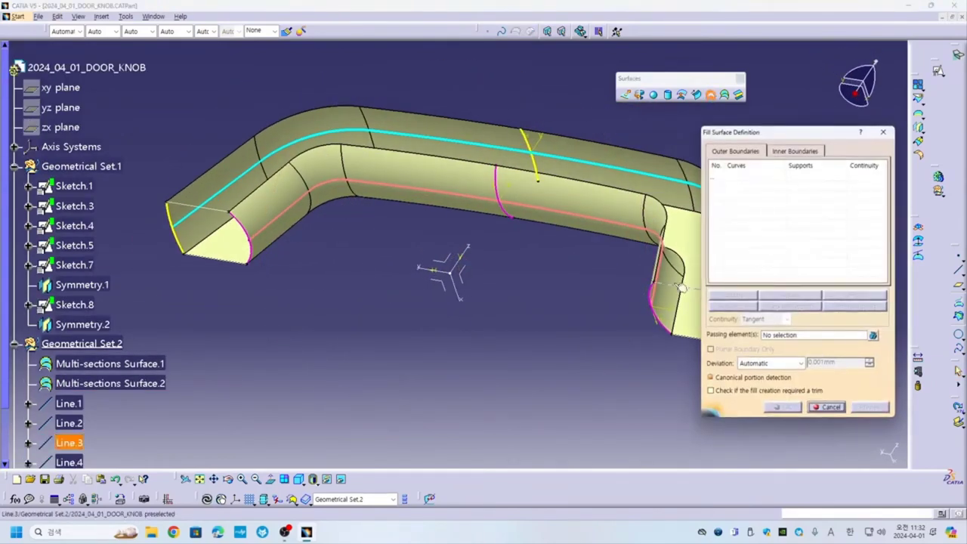
left_click(674, 238)
left_click(529, 219)
left_click(453, 215)
left_click(232, 159)
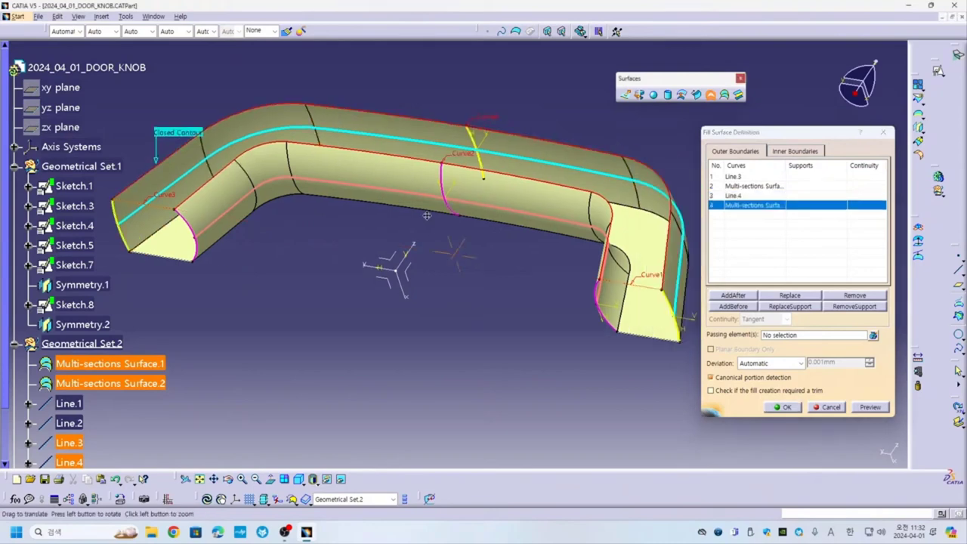
left_click(782, 406)
Cap both handle ends with fills bounded by Sketch.7, Line.1, Sketch.8 and Line.2, Symmetry.1
mouse_move(499, 226)
middle_mouse_down()
mouse_move(463, 175)
mouse_move(423, 189)
middle_mouse_up()
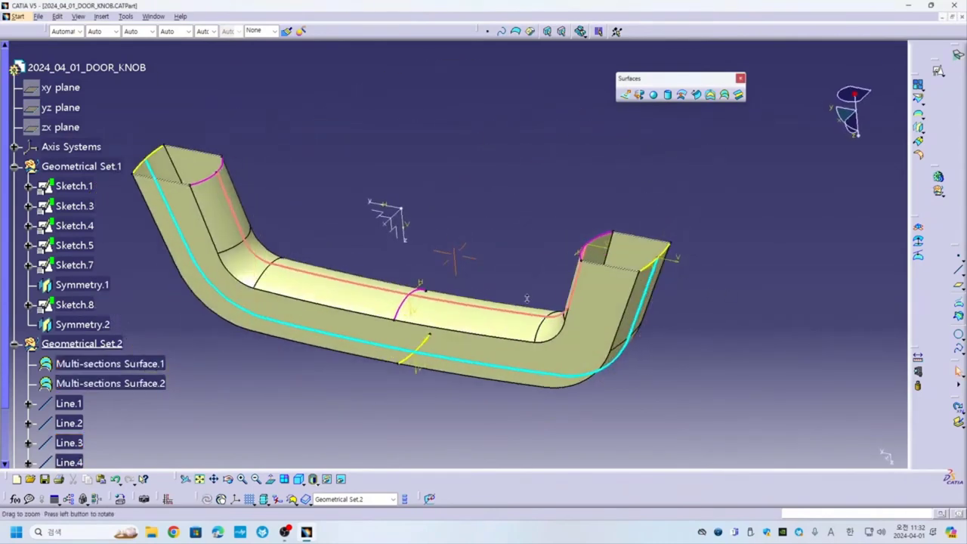
left_click(710, 94)
left_click(74, 265)
left_click(533, 194)
left_click(596, 166)
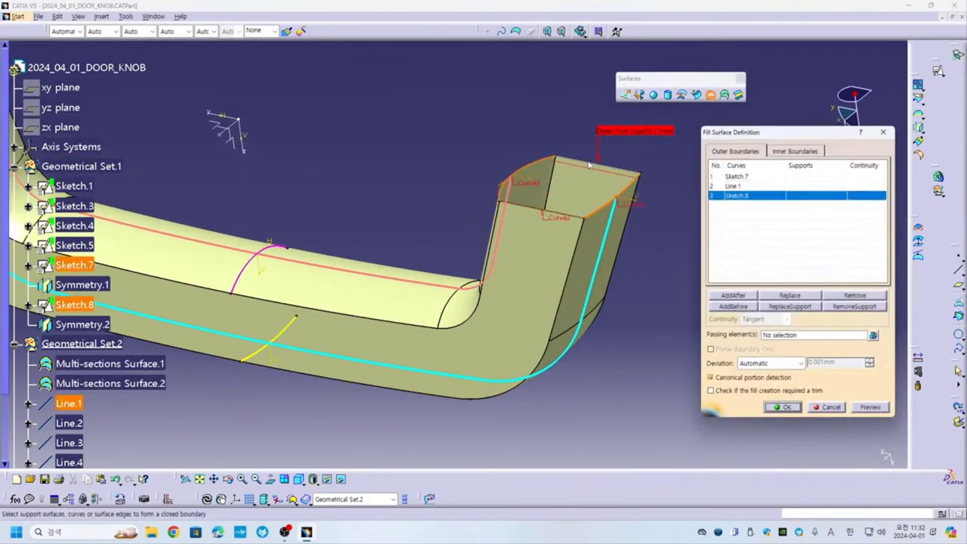
left_click(615, 192)
middle_click_drag(589, 174, 377, 176)
left_click(355, 156)
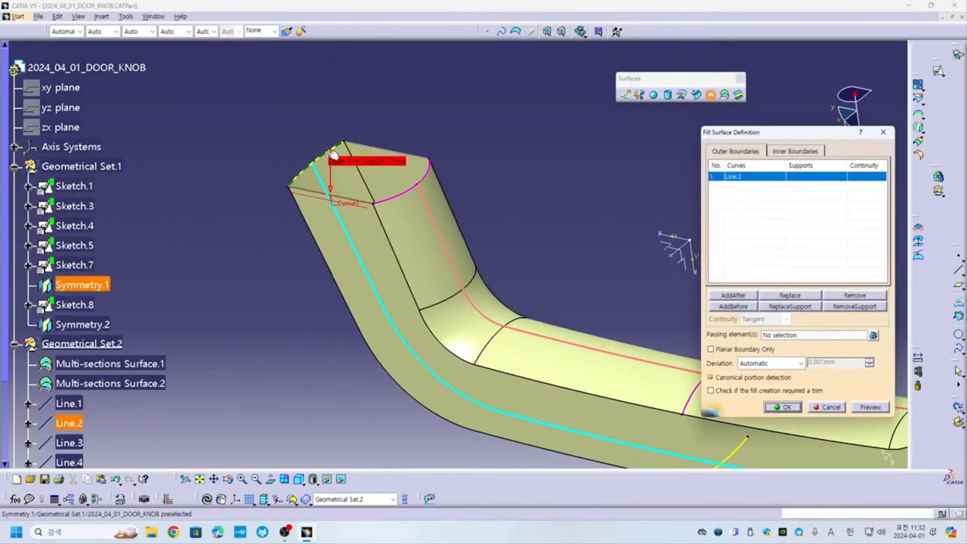
left_click(398, 148)
left_click(442, 148)
left_click(783, 406)
mouse_move(529, 227)
middle_mouse_down()
mouse_move(495, 166)
mouse_move(315, 156)
mouse_move(325, 155)
middle_mouse_up()
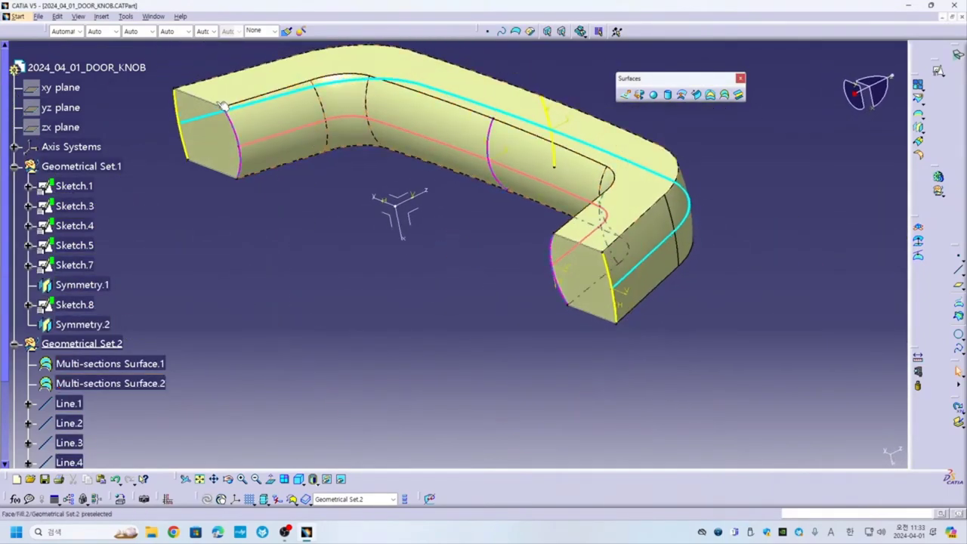
mouse_move(642, 78)
left_mouse_down()
mouse_move(707, 68)
mouse_move(687, 75)
left_mouse_up()
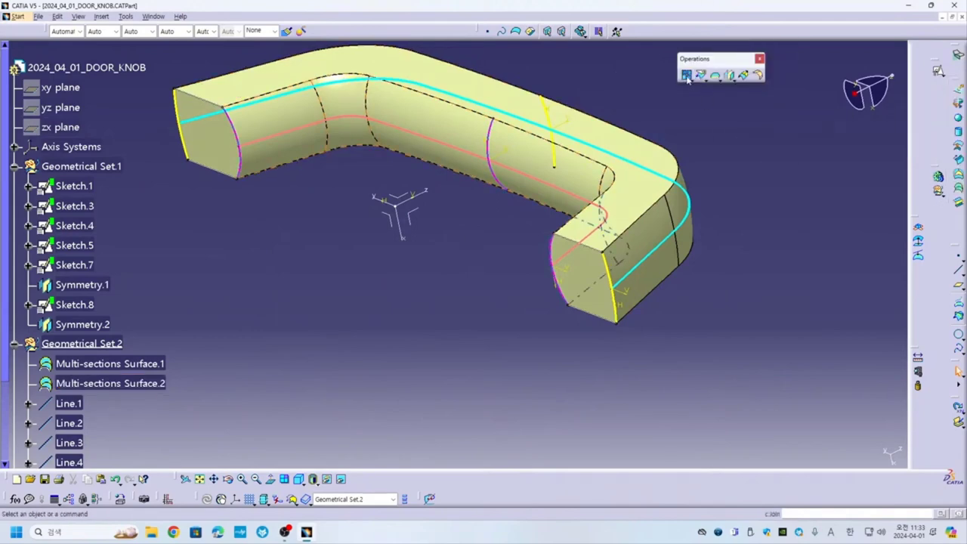
Join the fill surfaces and both multi-sections surfaces into Join.1
left_click(686, 75)
left_click(615, 244)
left_click(416, 128)
left_click(230, 139)
left_click(230, 139)
middle_click_drag(230, 139, 440, 74)
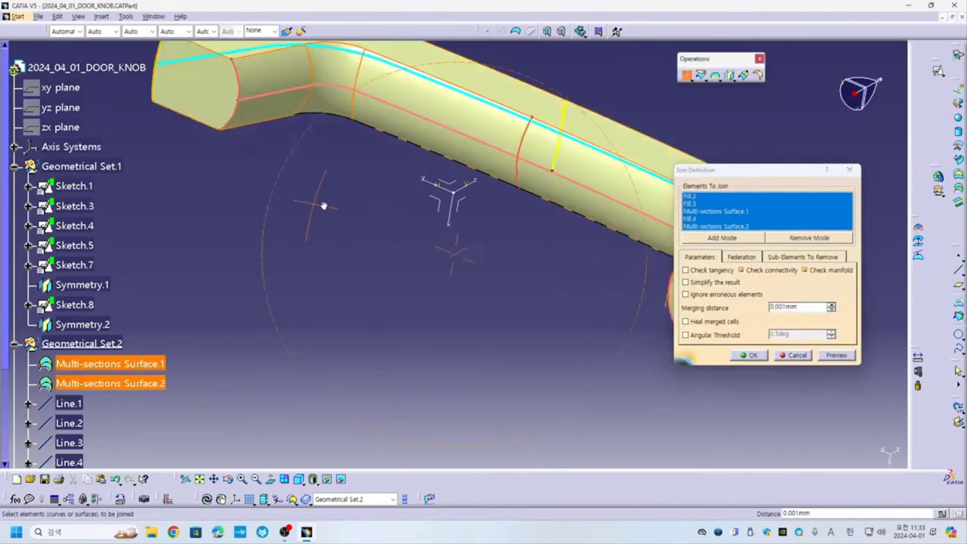
middle_click_drag(523, 160, 660, 332)
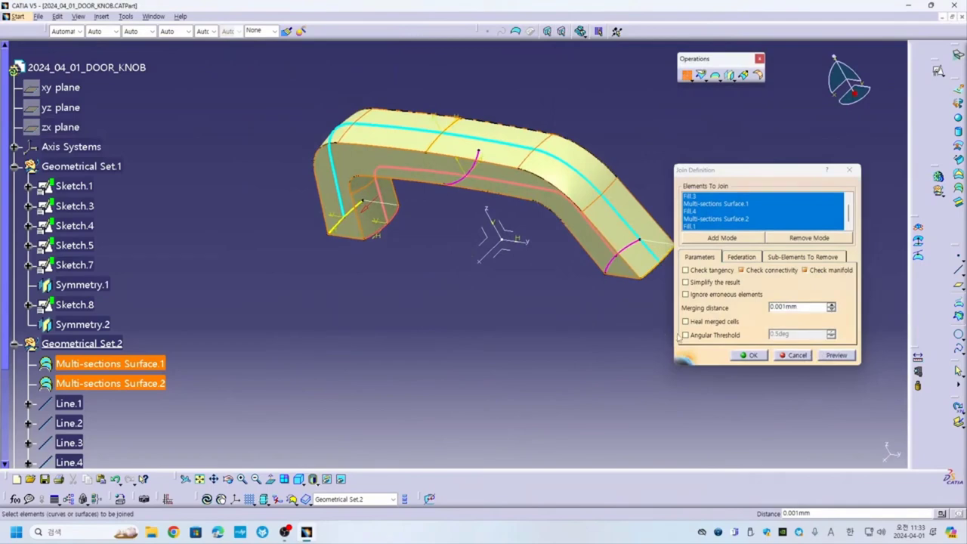
left_click(750, 354)
left_click(68, 219)
Colour Join.1 green and orbit to inspect the closed handle
left_click(78, 31)
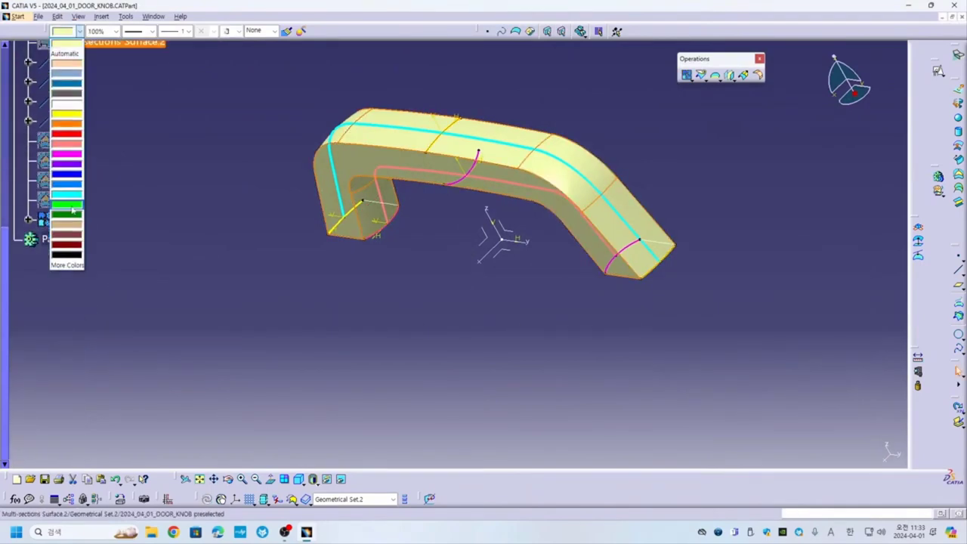
left_click(66, 204)
mouse_move(340, 189)
middle_mouse_down()
mouse_move(462, 110)
mouse_move(269, 208)
middle_mouse_up()
left_click(268, 208)
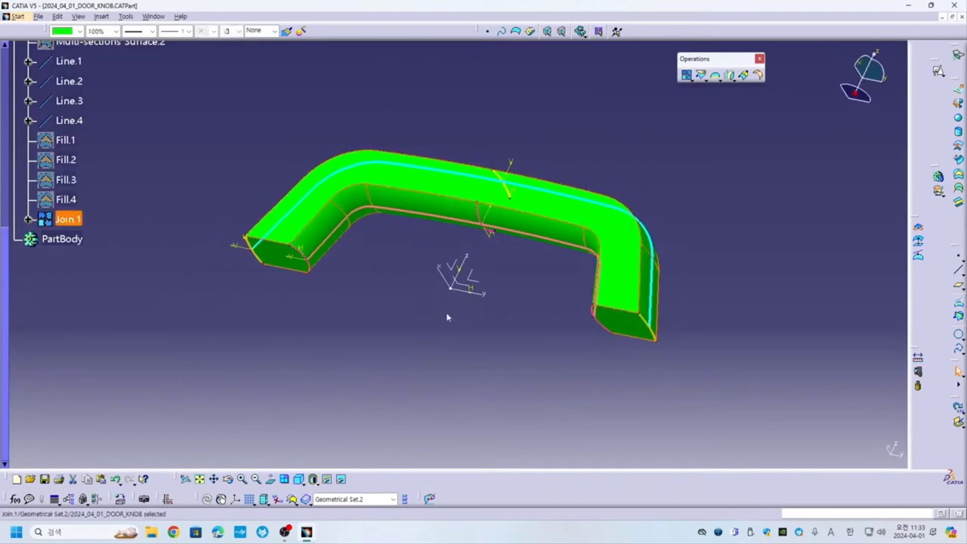
middle_click_drag(447, 317, 552, 304)
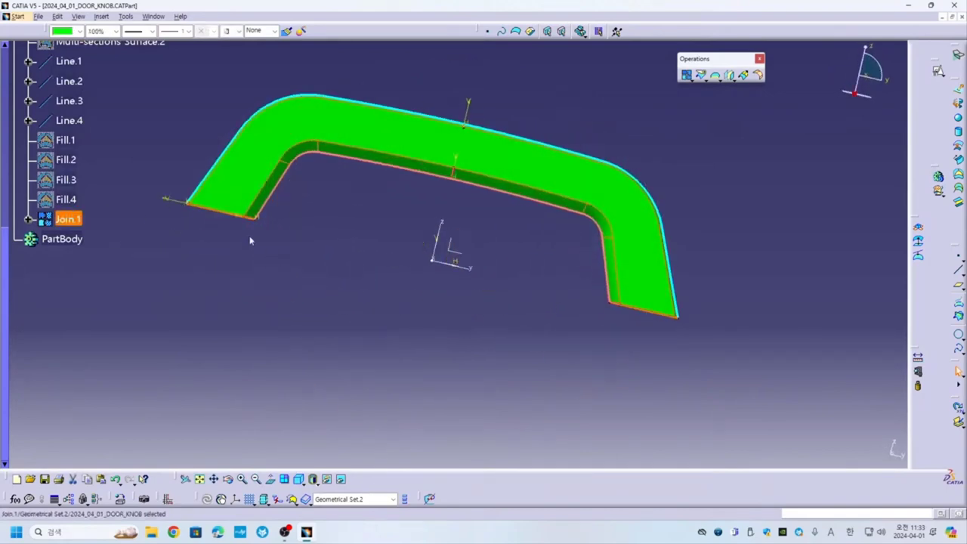
middle_click_drag(251, 241, 378, 169)
left_click(38, 16)
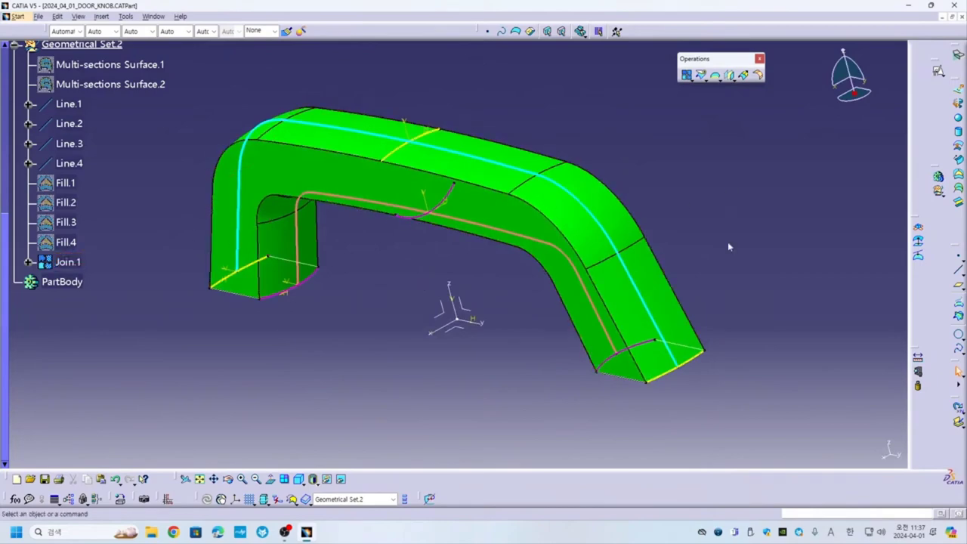
Open toolbar customization and select the Operations toolbar for editing
left_click_drag(730, 59, 671, 92)
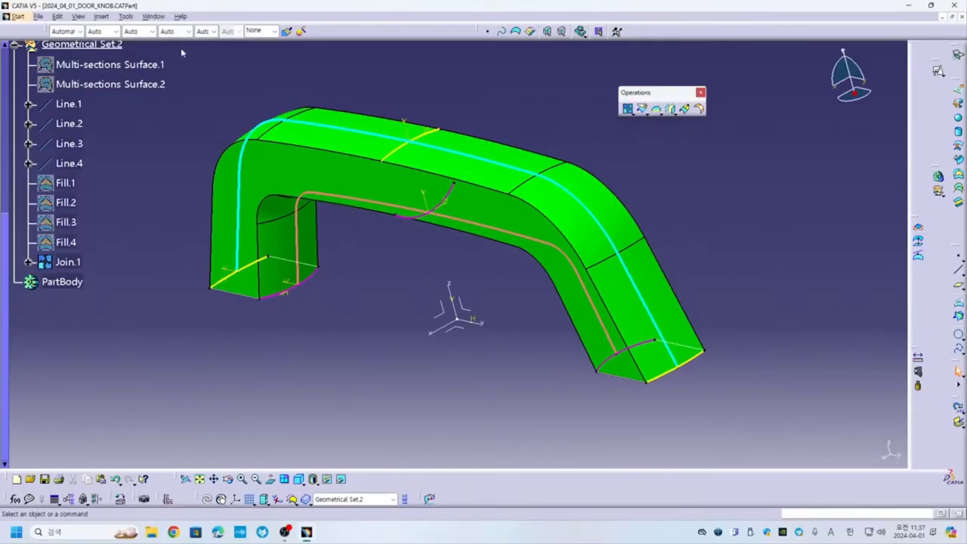
left_click(125, 16)
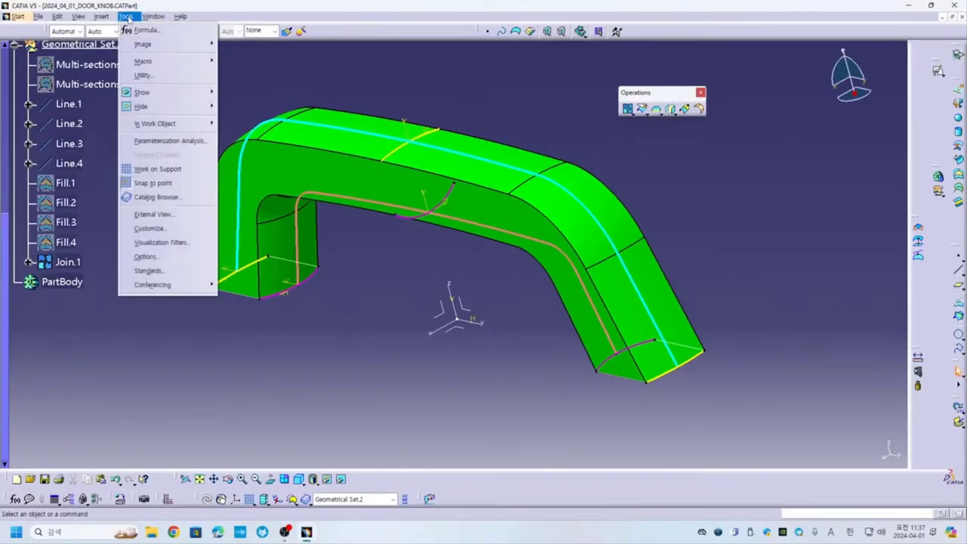
left_click(158, 230)
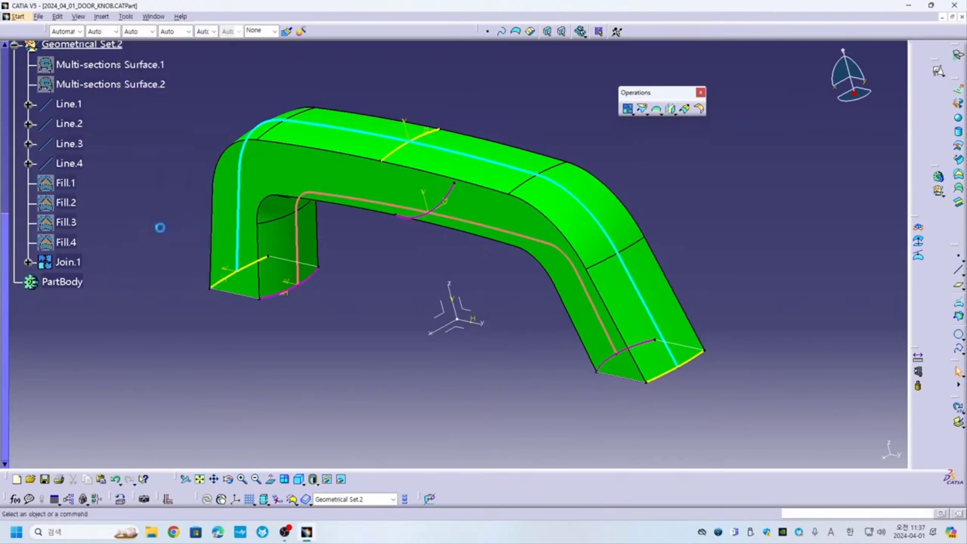
left_click(420, 93)
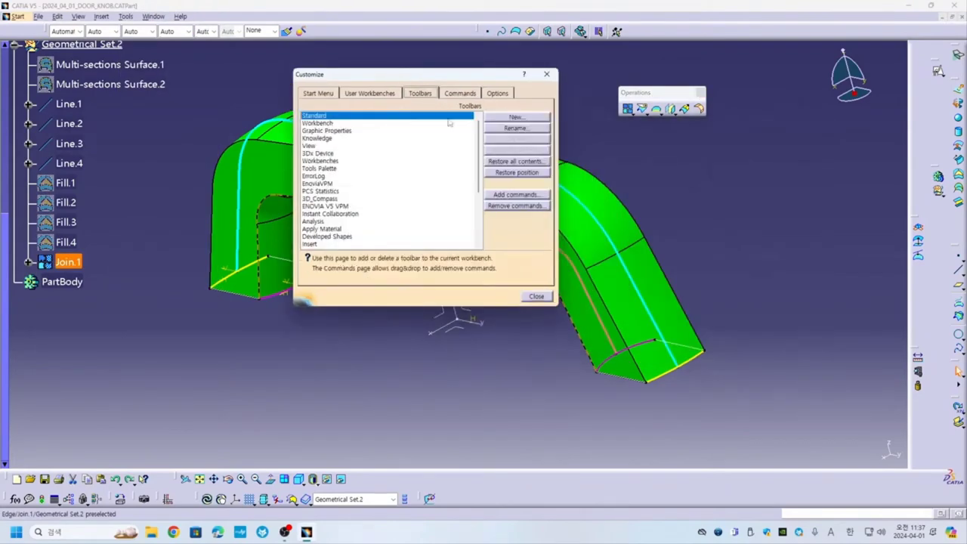
scroll(479, 158, "down", 2)
scroll(479, 173, "down", 2)
left_click(314, 176)
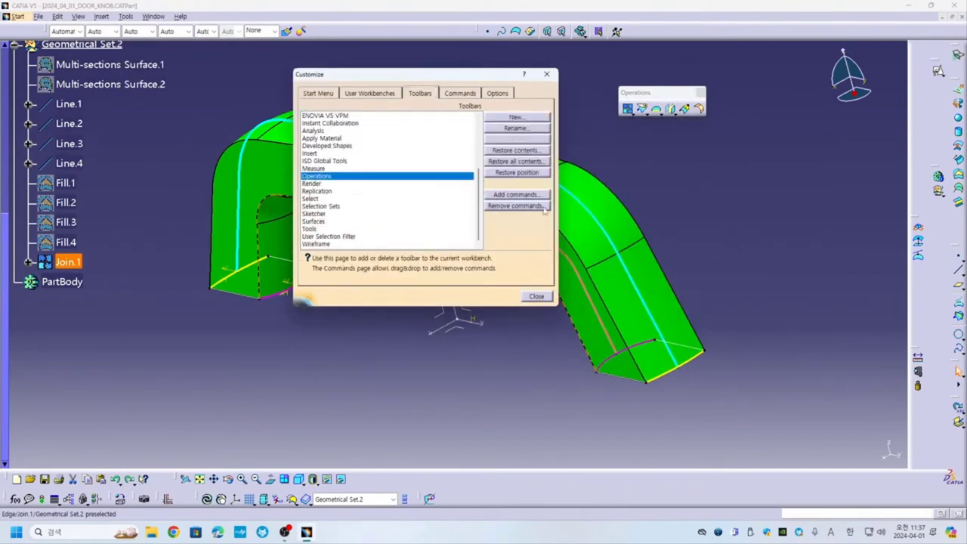
Add the Generative Shape Design Edge Fillet to the Operations toolbar and start a new edge fillet
left_click(517, 194)
left_click_drag(423, 27, 418, 74)
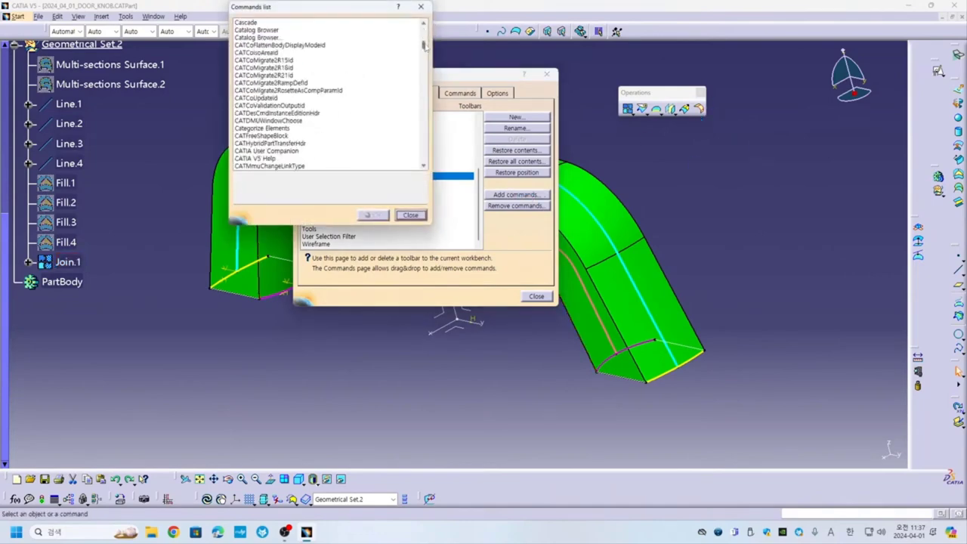
scroll(312, 101, "up", 5)
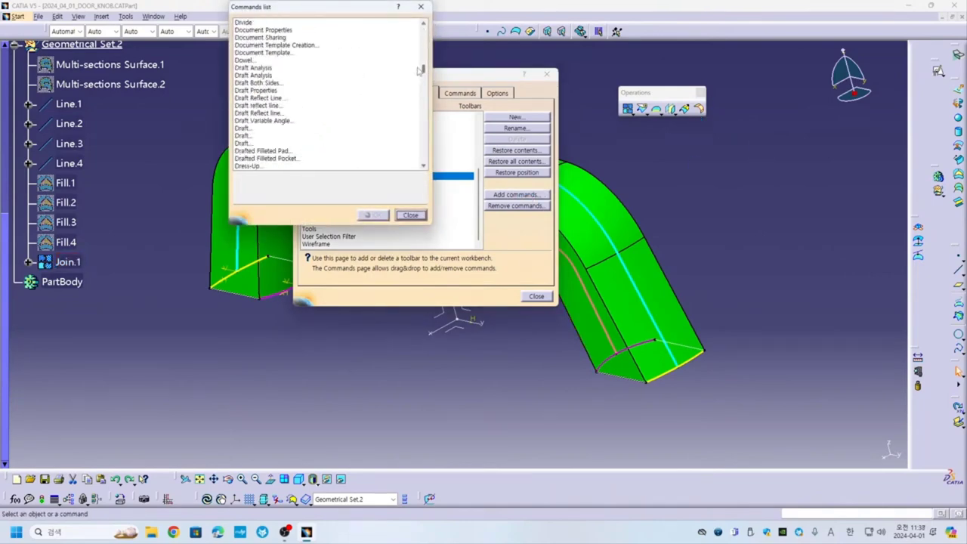
left_click(261, 106)
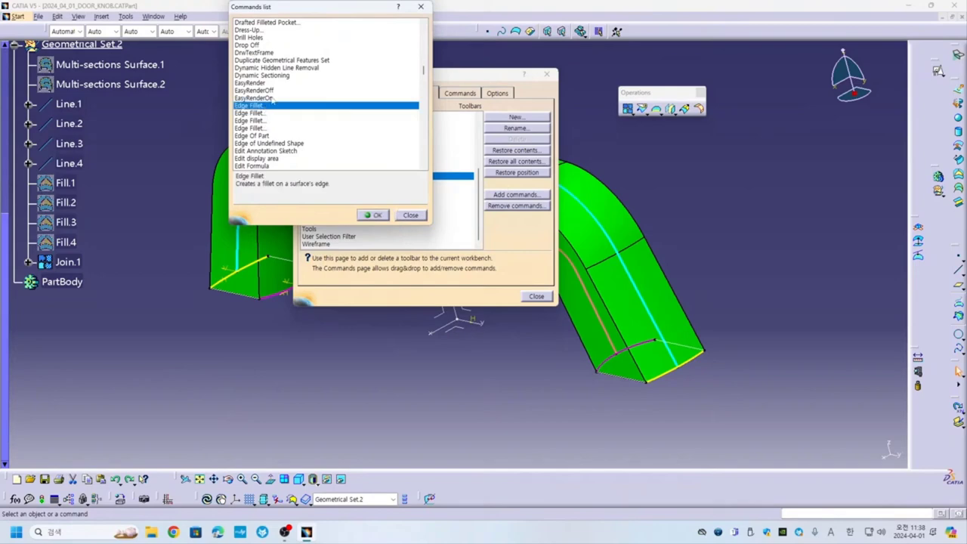
key("Down")
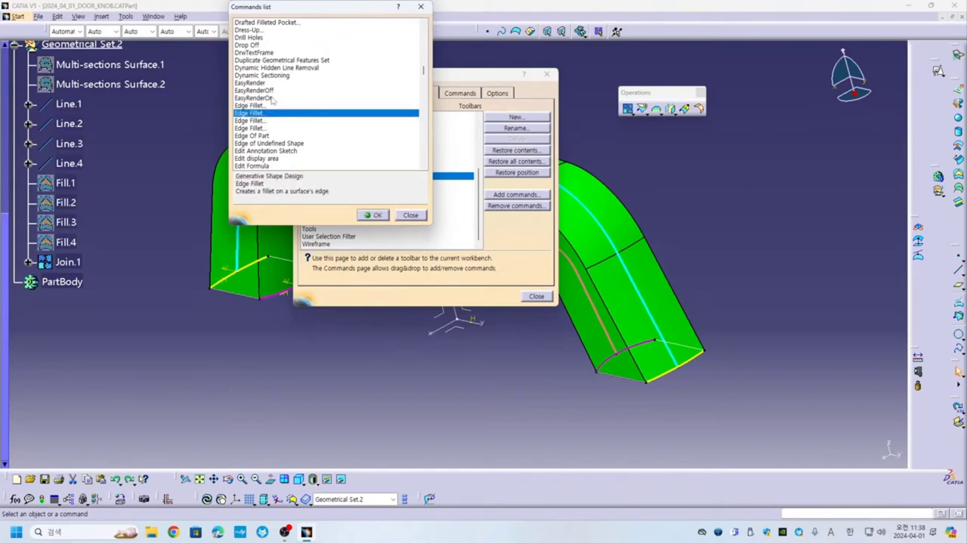
left_click(413, 216)
left_click(699, 108)
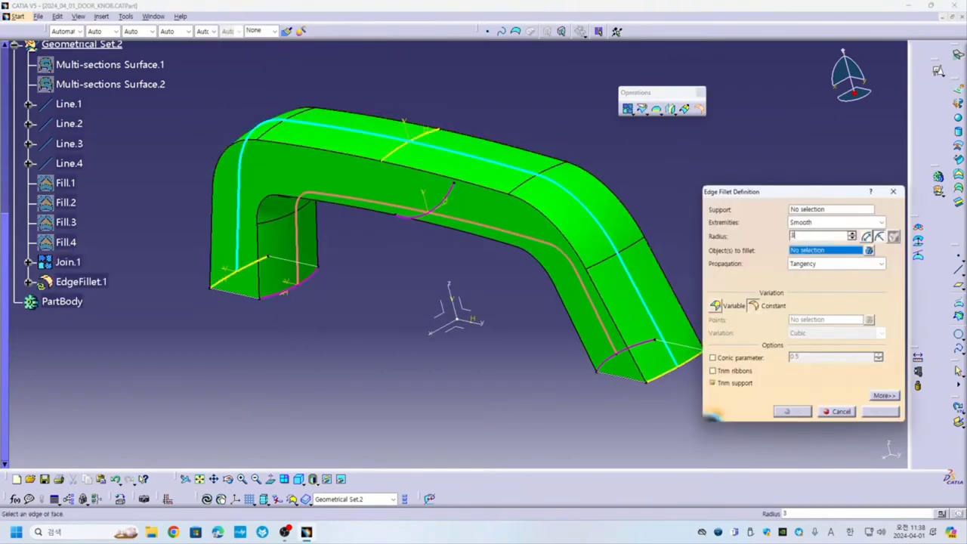
Fillet the edges of Join.1 with a 3 mm radius, creating EdgeFillet.1
left_click(599, 296)
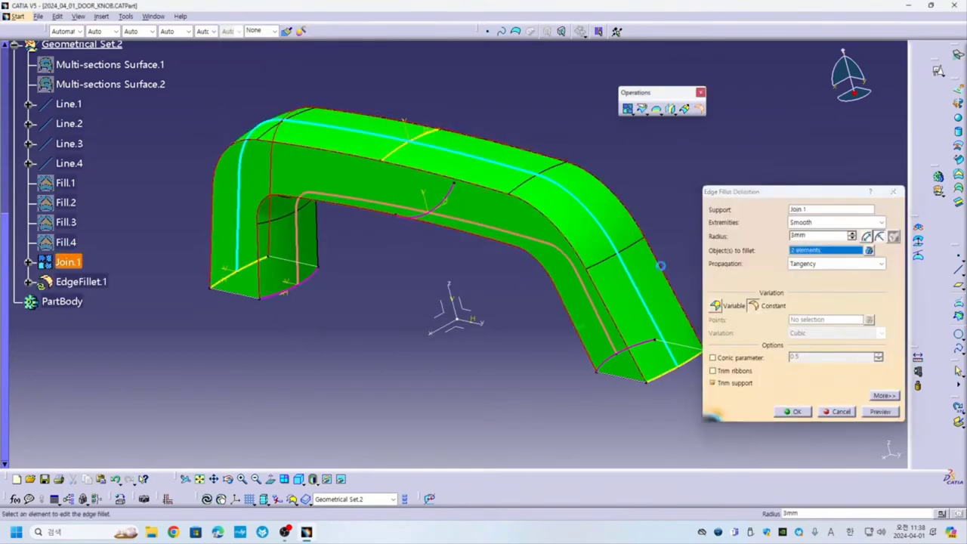
left_click(792, 411)
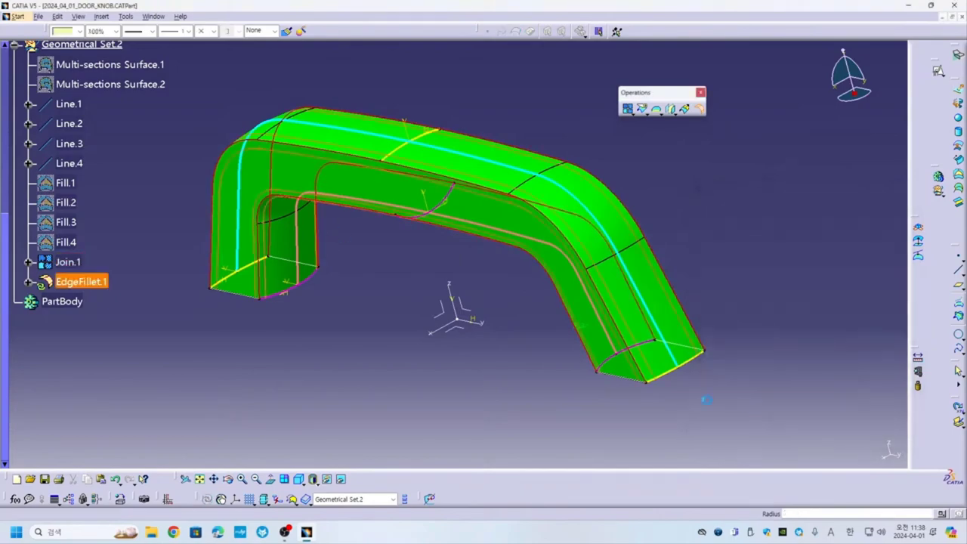
middle_click_drag(705, 399, 516, 291)
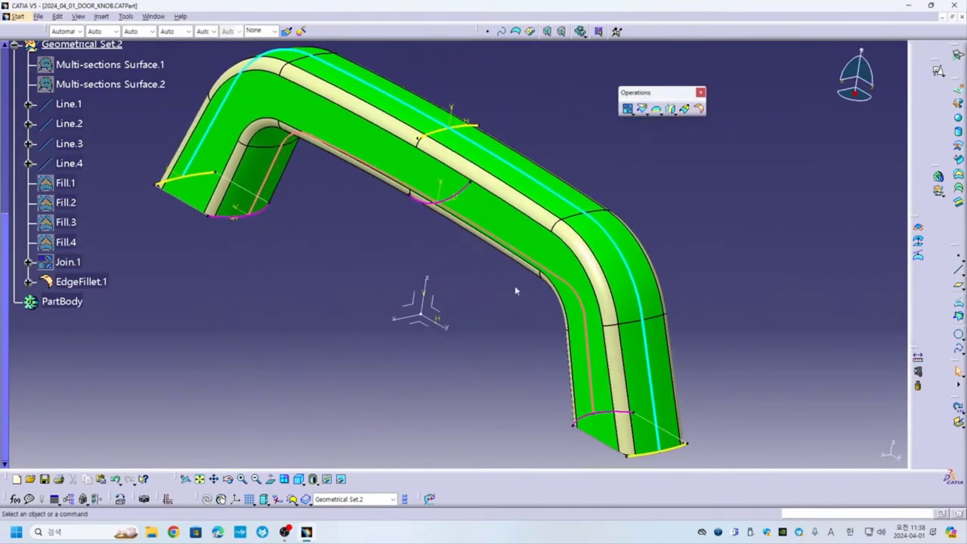
left_click(13, 43)
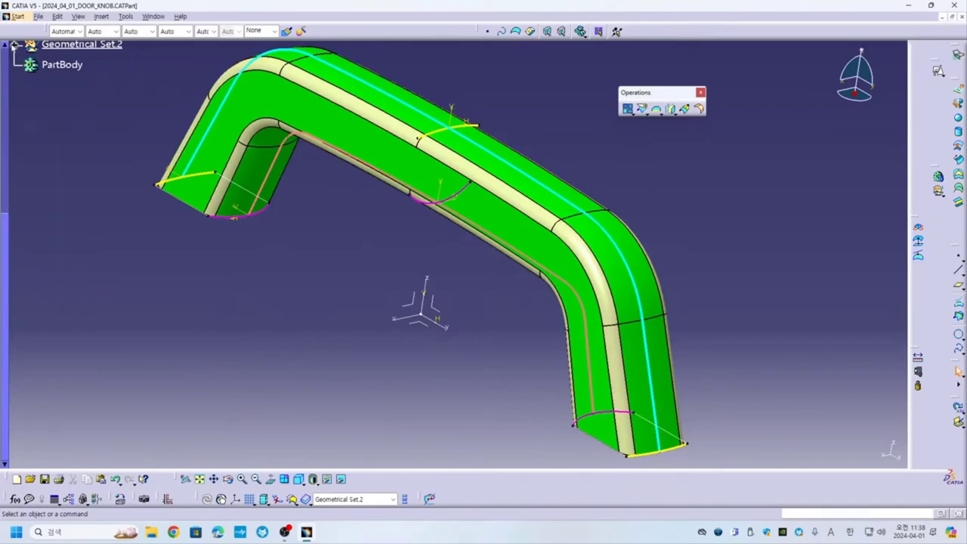
scroll(76, 151, "up", 3)
Create Geometrical Set.3 and move EdgeFillet.1 into it
left_click(16, 135)
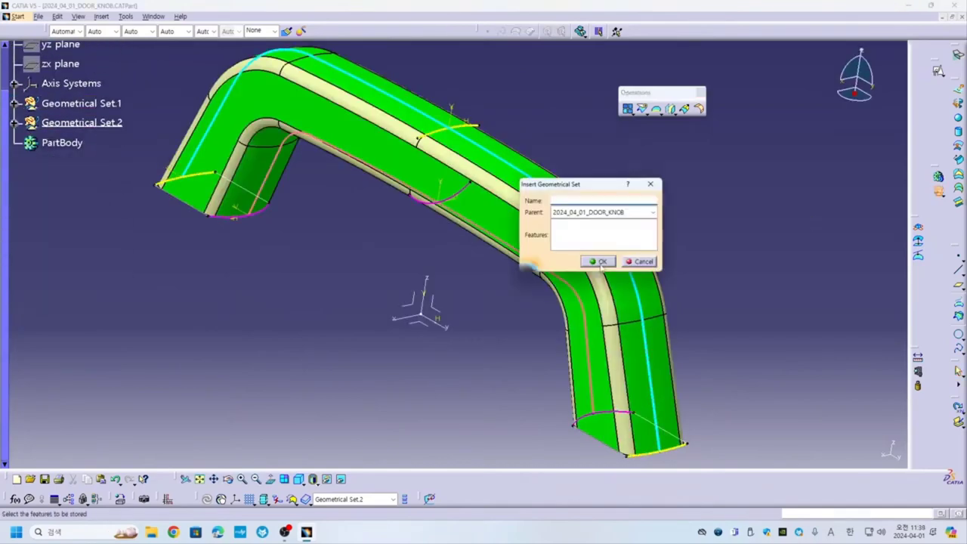
left_click(600, 259)
left_click(13, 122)
right_click(75, 360)
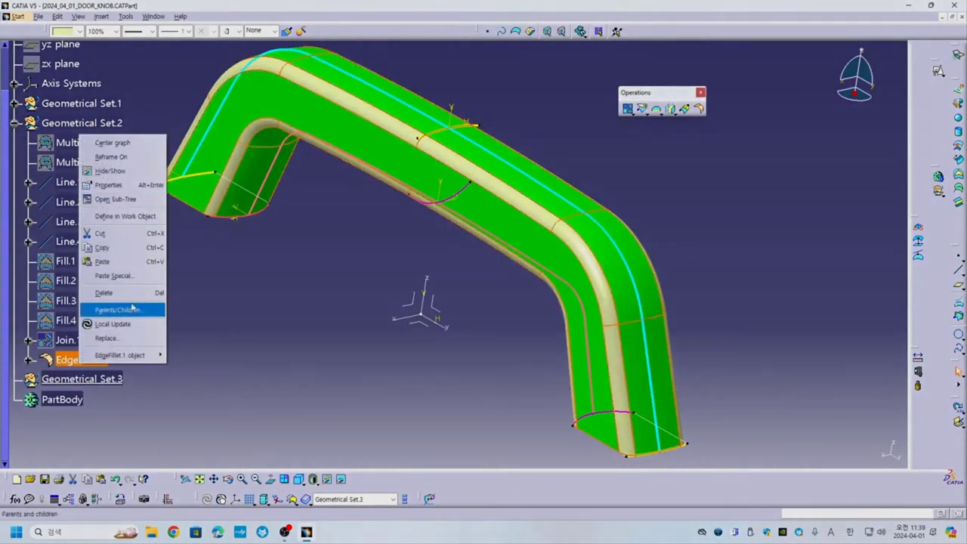
mouse_move(120, 354)
left_click(202, 383)
left_click(396, 170)
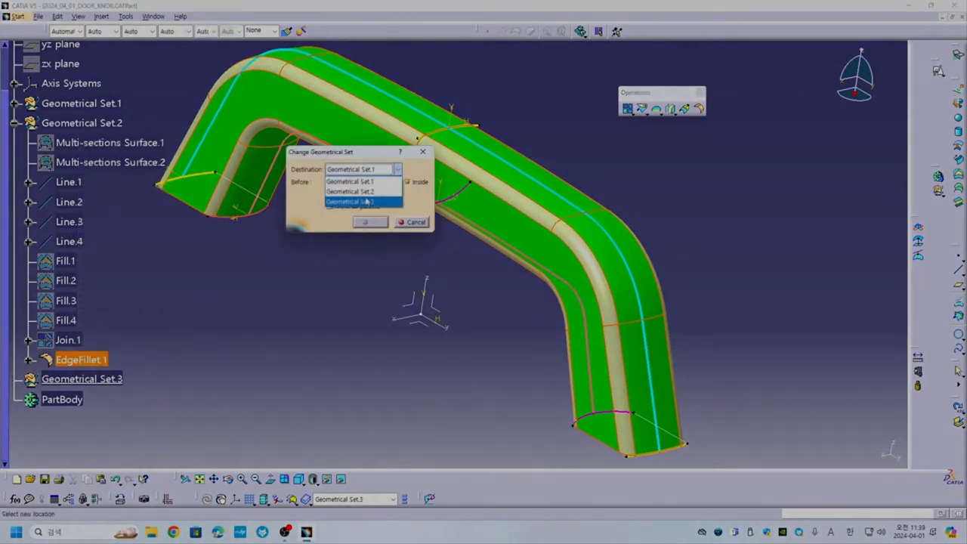
left_click(355, 202)
left_click(369, 221)
Hide Geometrical Set.1 and Geometrical Set.2, then save the part
left_click(14, 122)
right_click(68, 103)
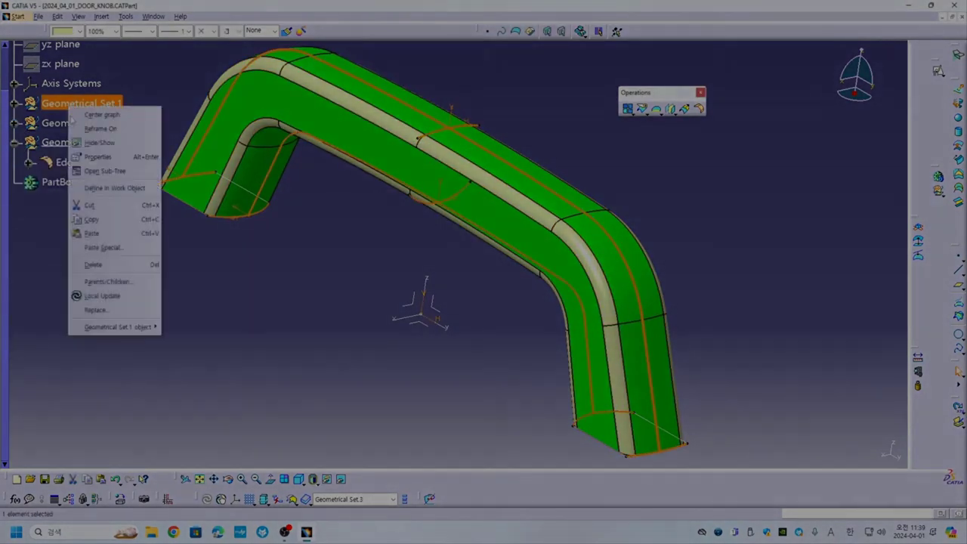
left_click(99, 149)
right_click(76, 123)
left_click(106, 168)
left_click(81, 162)
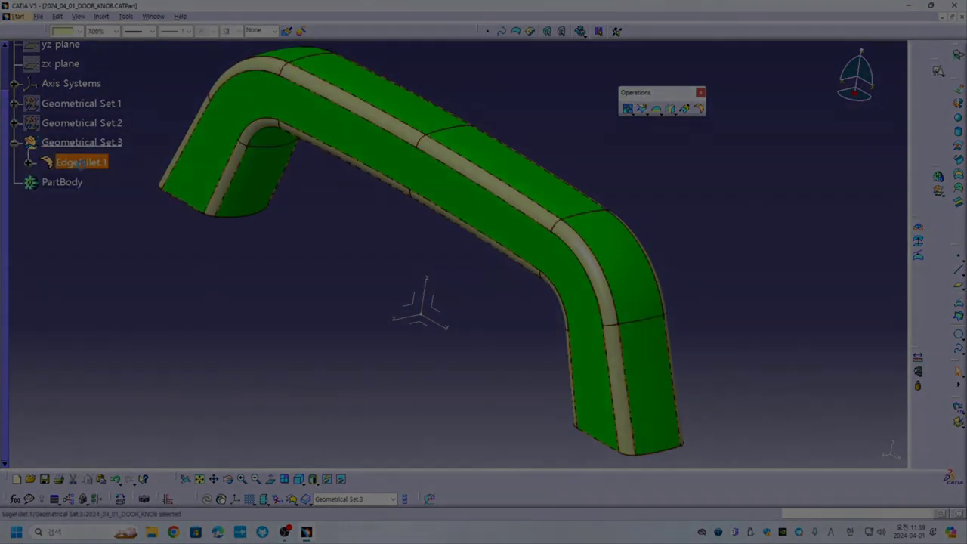
middle_click_drag(412, 254, 373, 265)
key("ctrl+s")
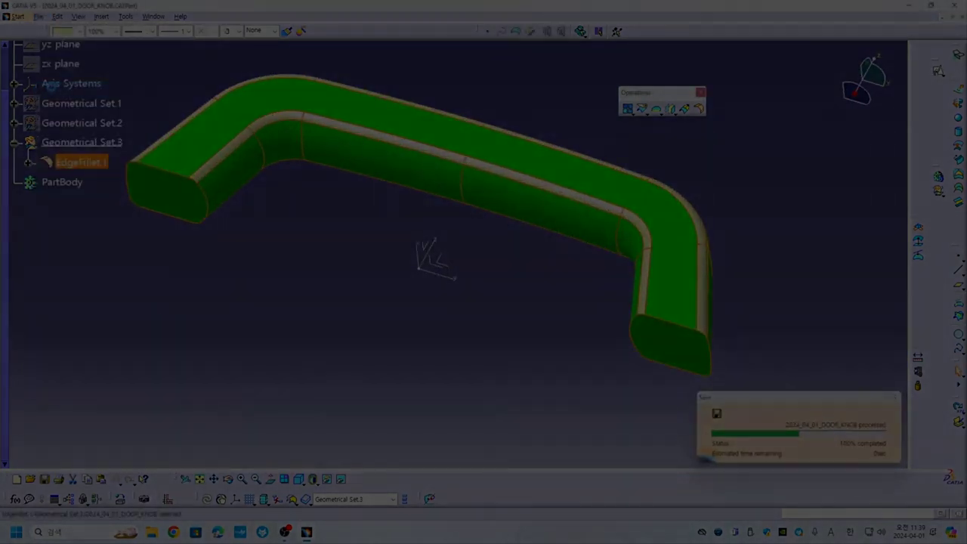